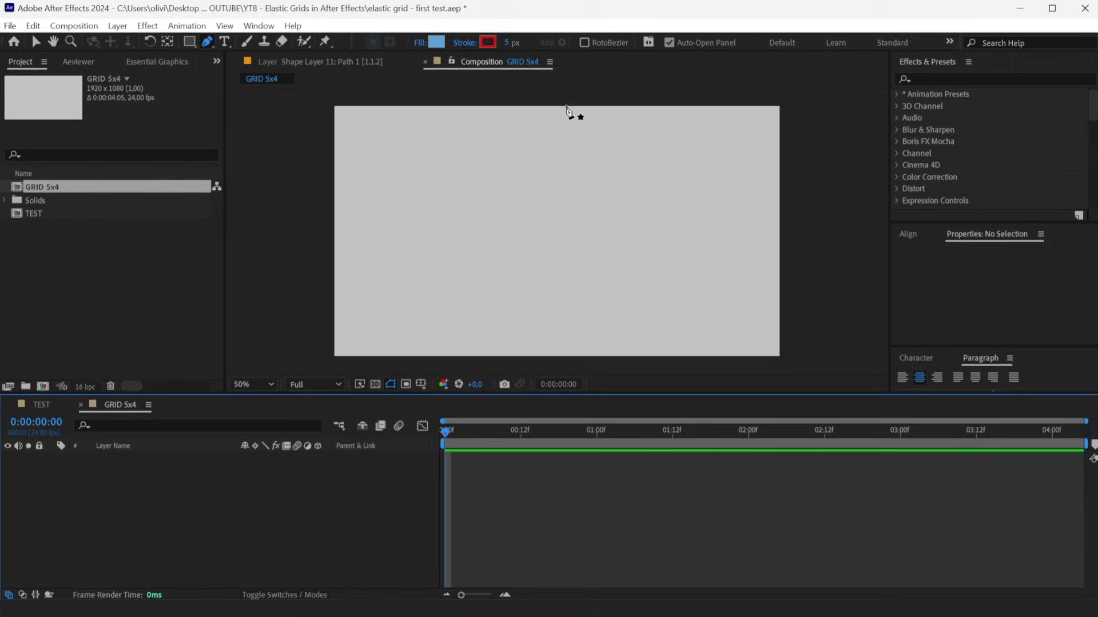
Draw a vertical line down the comp centre, label it red and name it GUIDE X1.
click(619, 107)
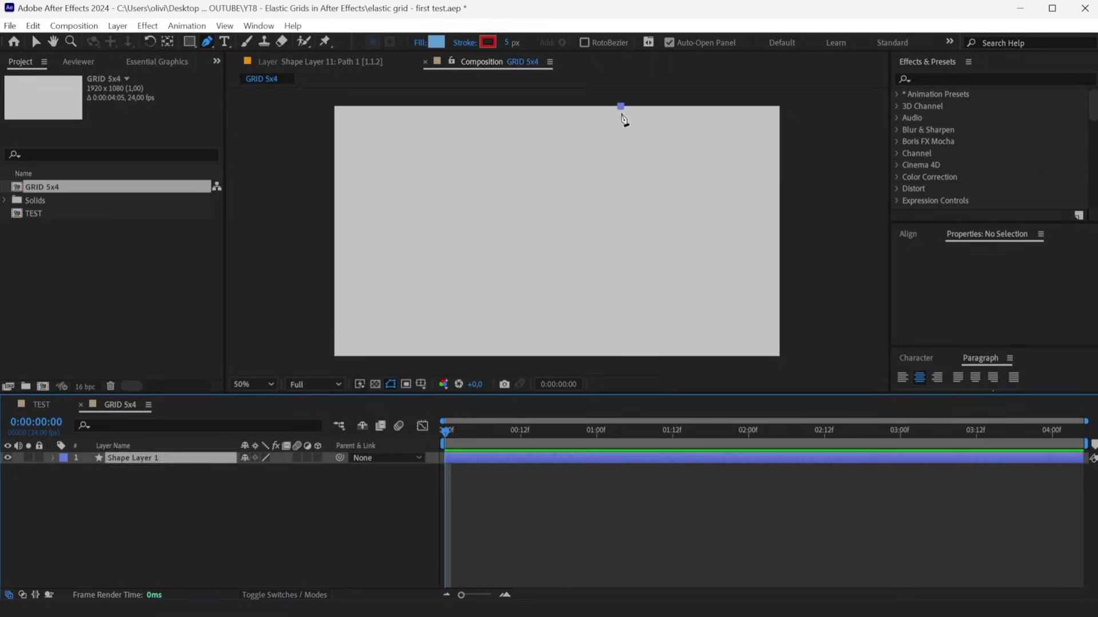
shift+click(621, 357)
click(908, 235)
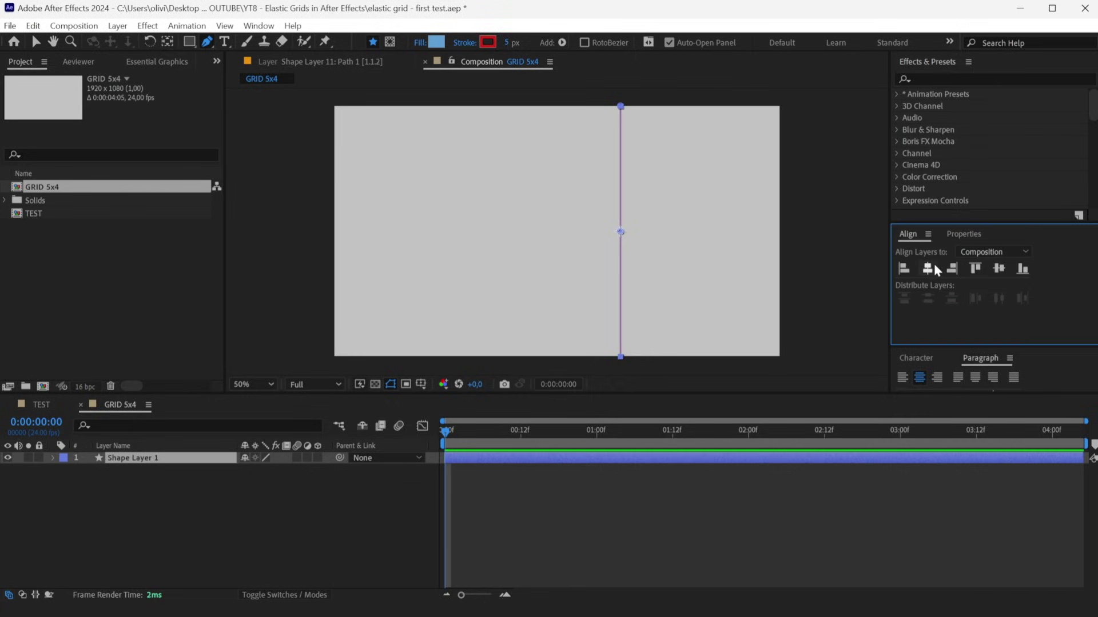
click(928, 269)
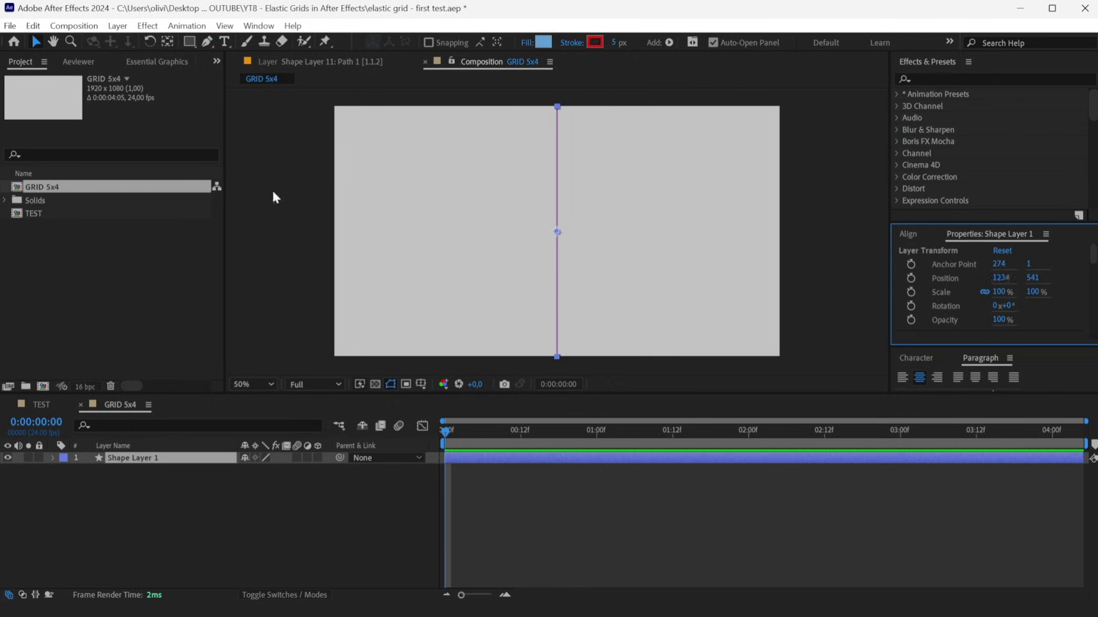
click(98, 461)
key(v)
click(63, 459)
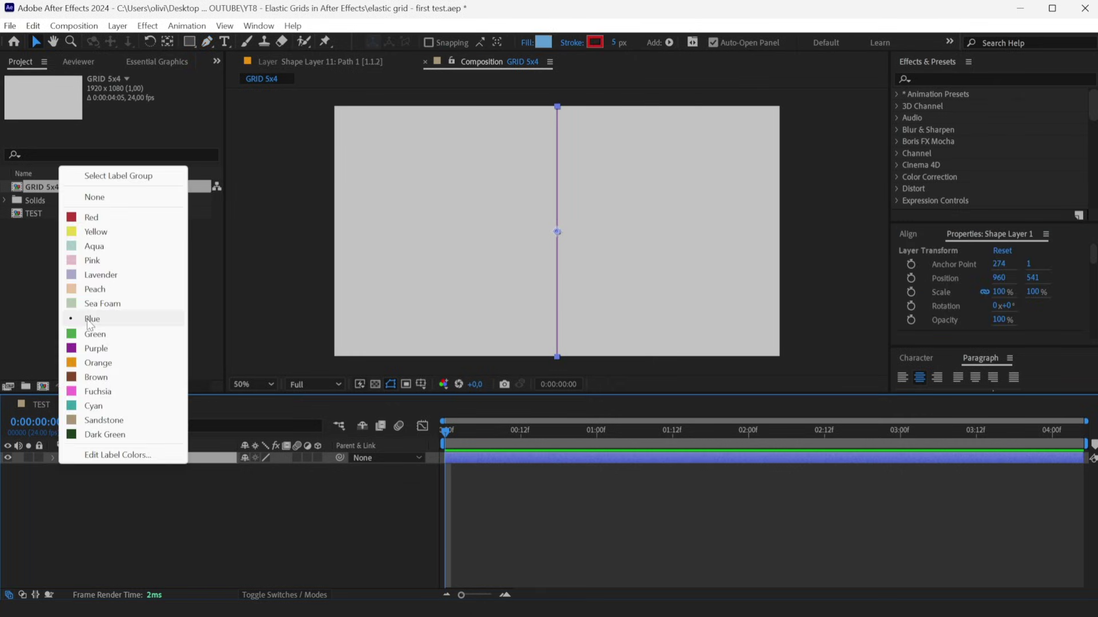
click(89, 221)
key(Return)
text(GUIDE X)
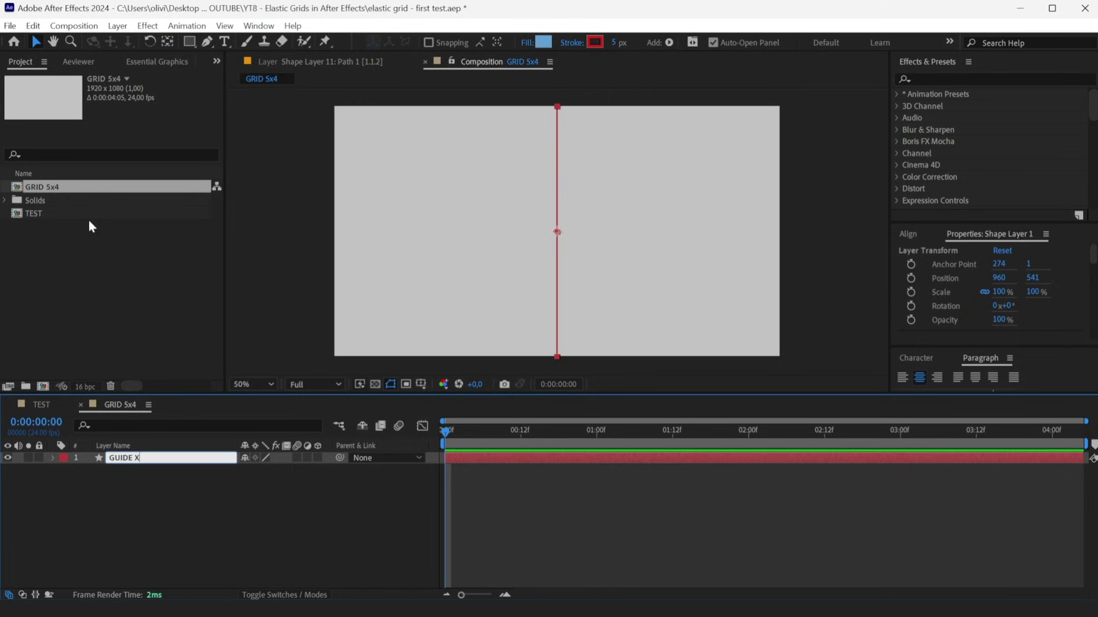
text(1)
key(Return)
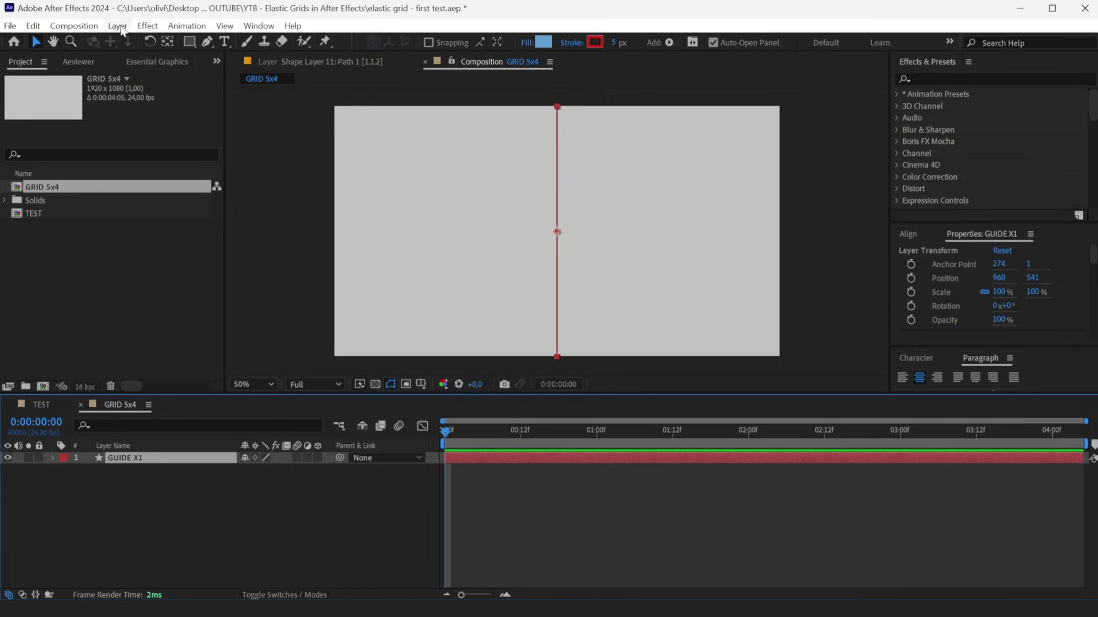
Add a yellow null named NULL X1 and make it GUIDE X1's parent.
click(120, 29)
click(403, 107)
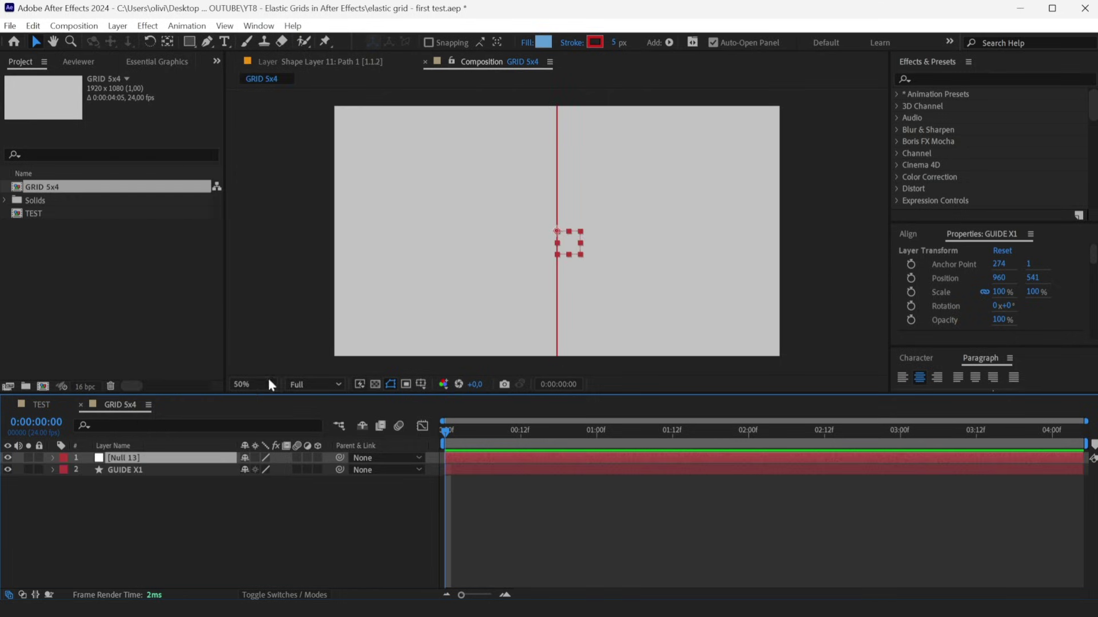
click(63, 458)
click(112, 230)
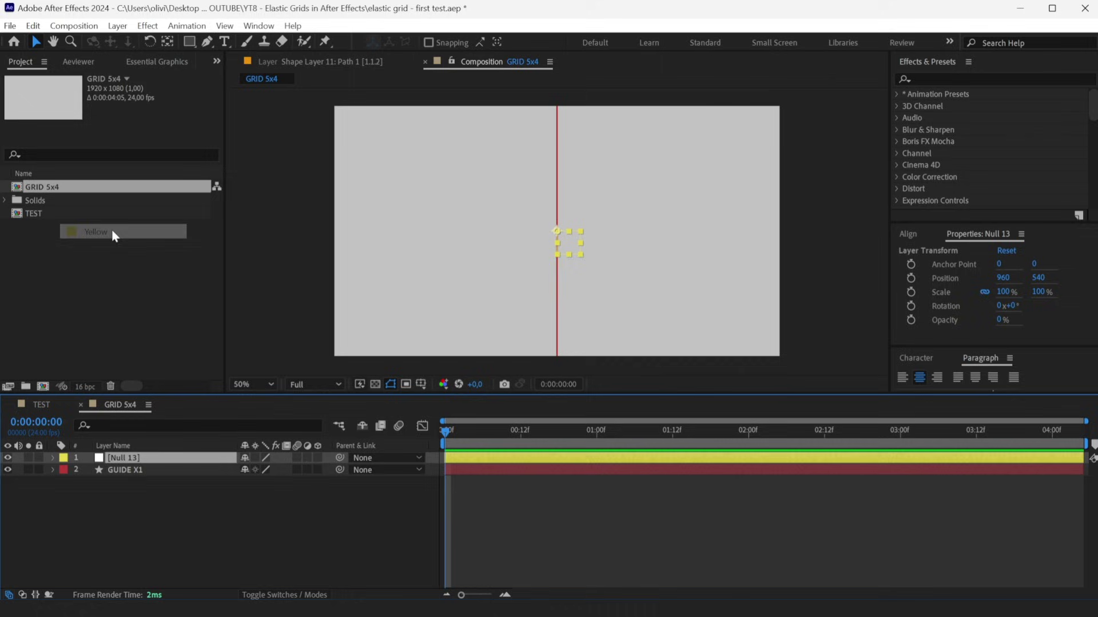
key(Return)
text(NULL X1)
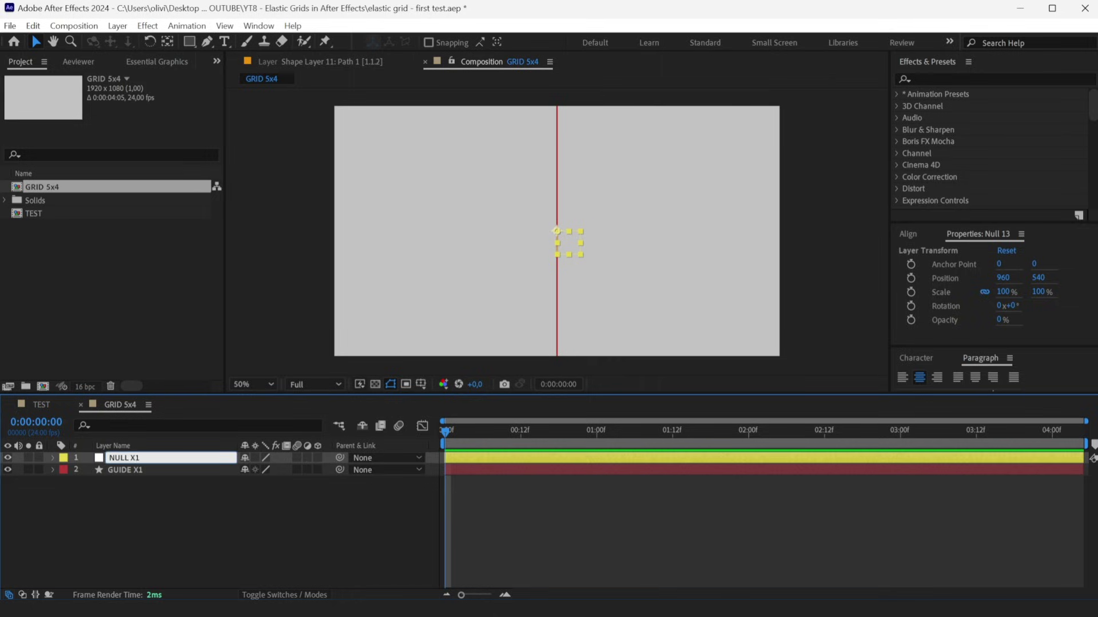
key(Return)
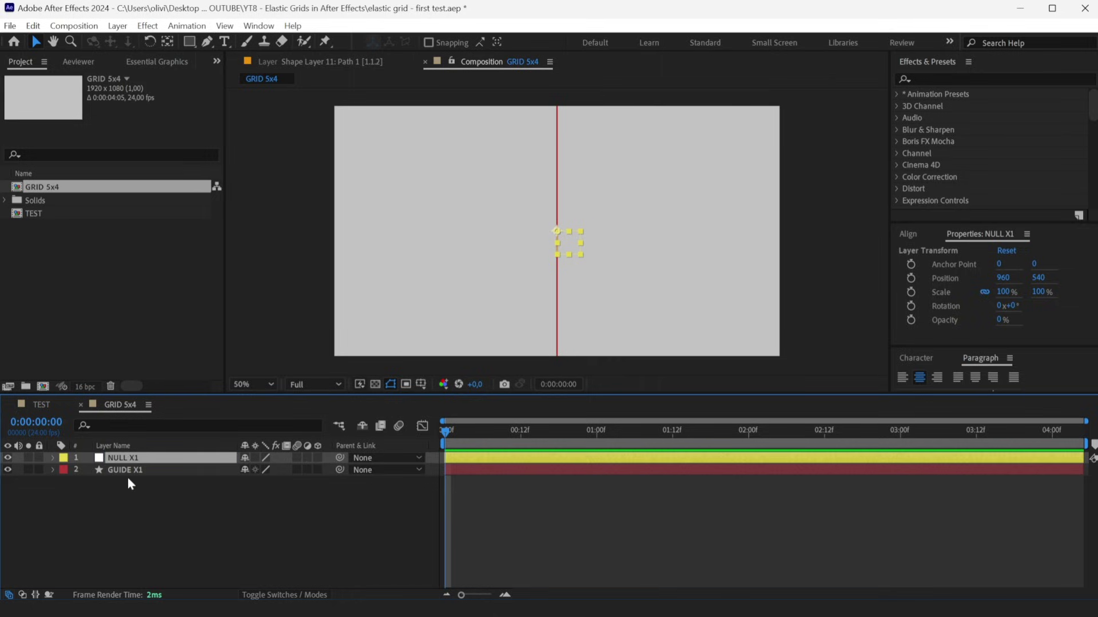
click(130, 472)
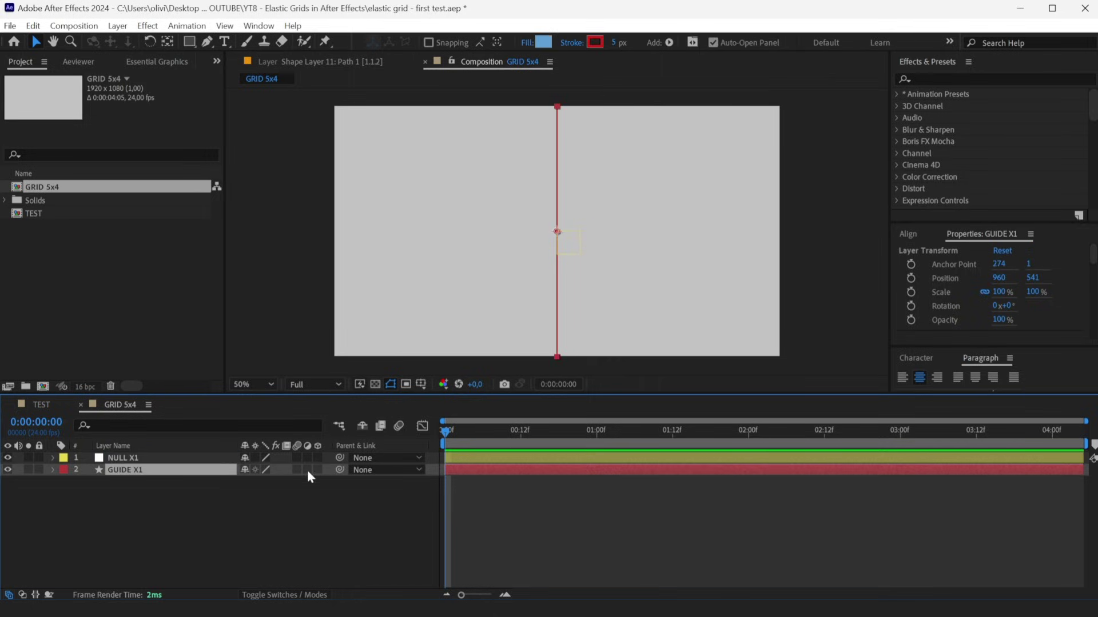
click(160, 459)
mouse_move(340, 474)
mouse_down()
mouse_move(159, 458)
mouse_move(134, 546)
mouse_move(148, 585)
mouse_up()
Duplicate the null and guide pair up to X6 and move NULL X1 to the left edge.
key(ctrl+d)
key(ctrl+d)
key(ctrl+d)
key(ctrl+d)
key(ctrl+d)
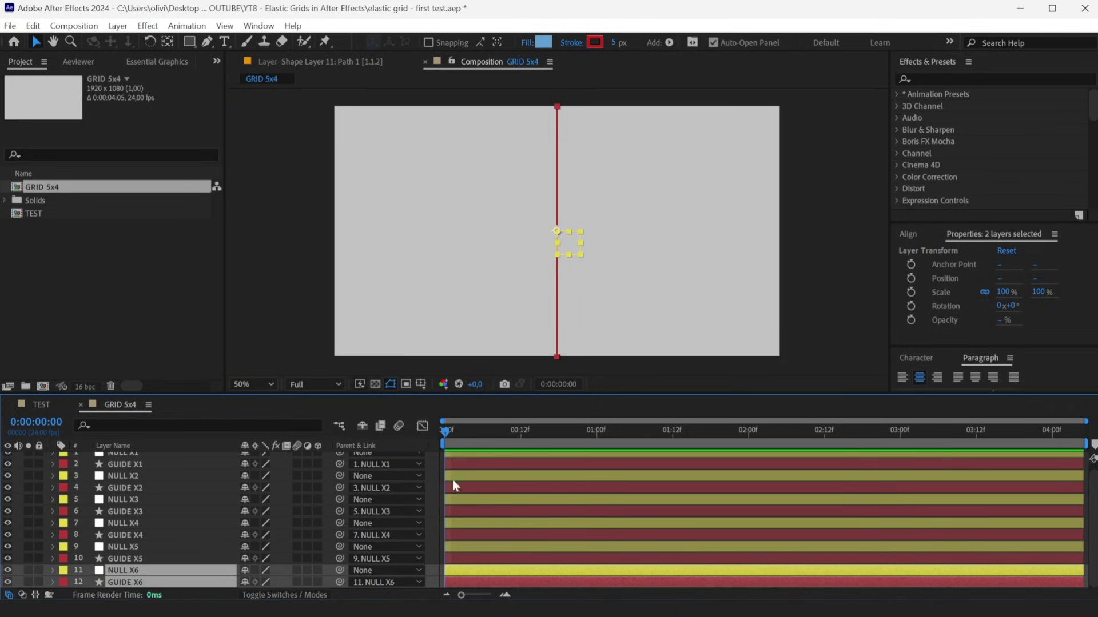
click(557, 249)
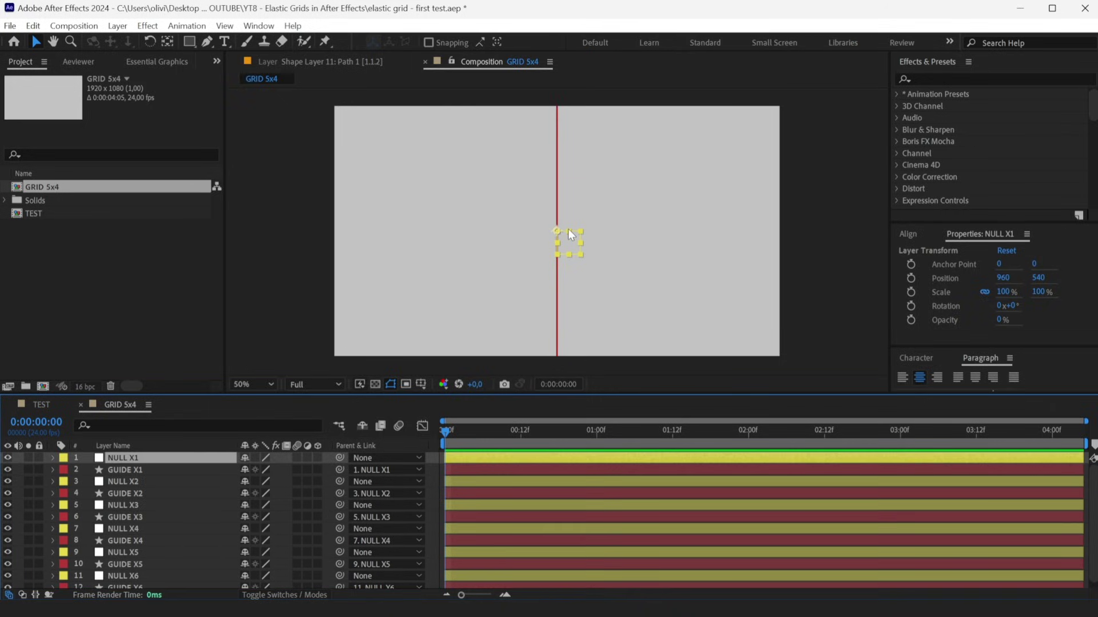
key(p)
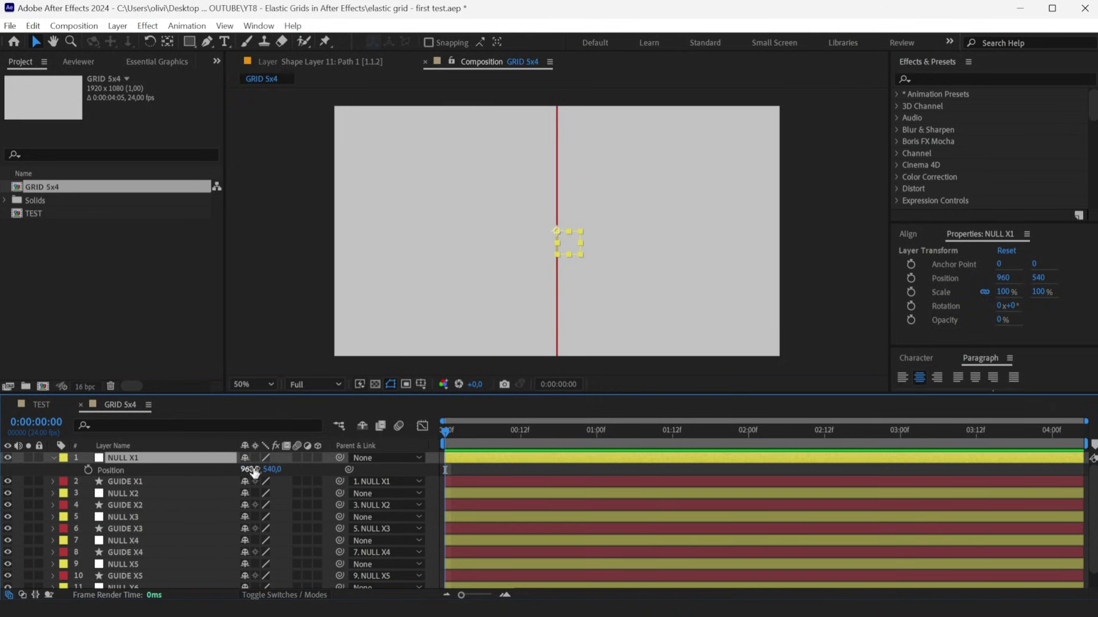
drag(254, 472, 245, 470)
text(0)
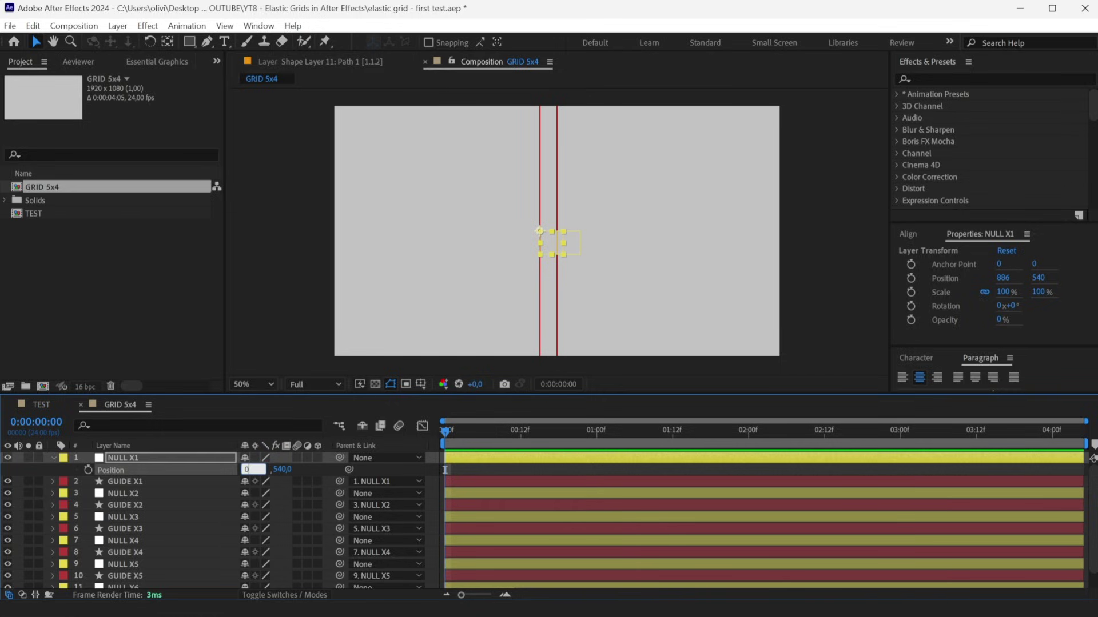
key(Return)
scroll(189, 515, down, 2)
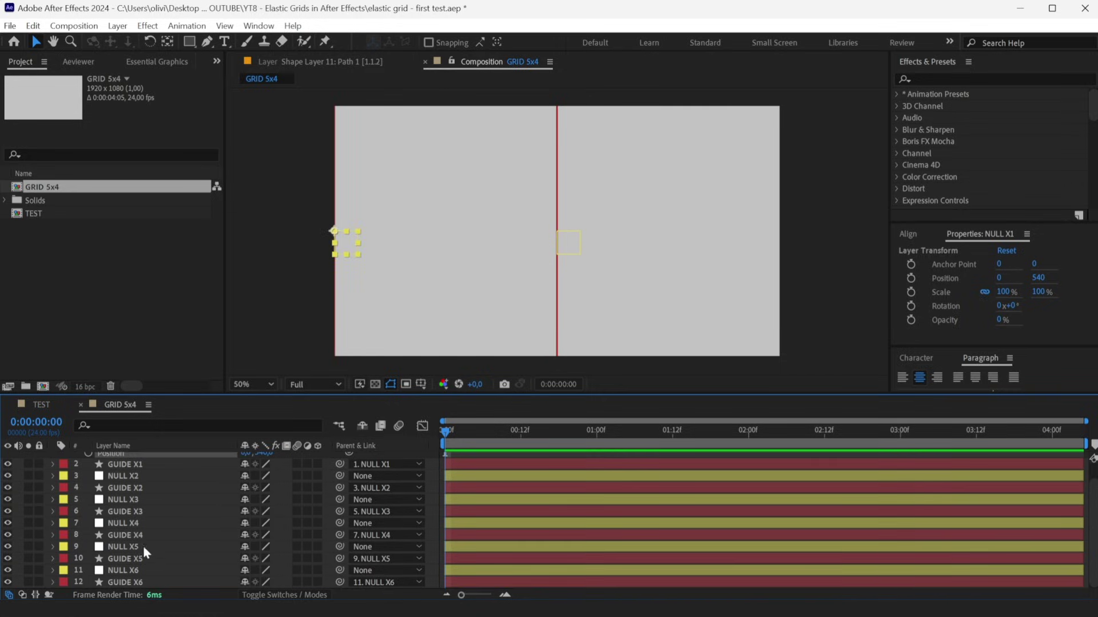
Place NULL X6 at X 1920 and distribute the nulls evenly between the edges.
click(113, 566)
key(p)
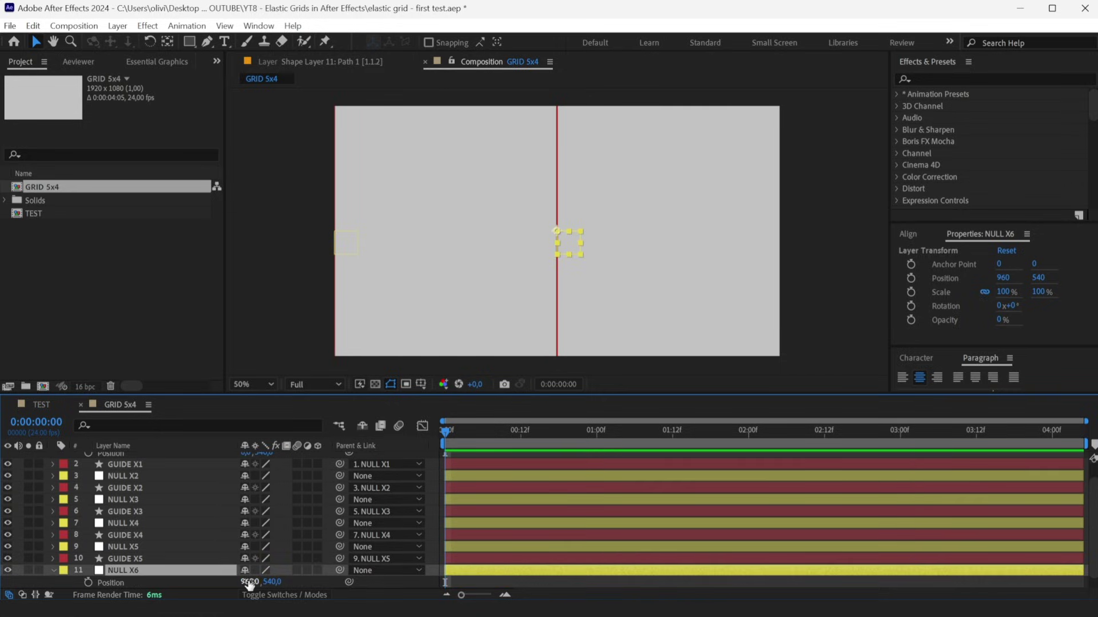
text(20)
key(Return)
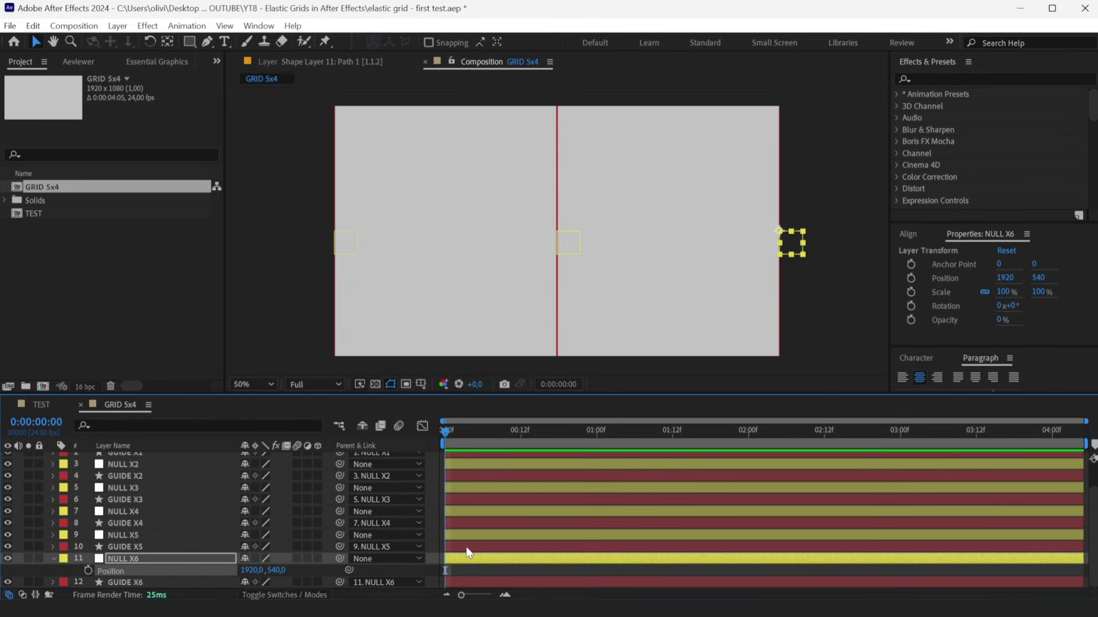
ctrl+click(466, 535)
ctrl+click(470, 511)
ctrl+click(473, 489)
scroll(477, 480, up, 1)
Move GUIDE X1–X5 above all the null layers.
click(111, 482)
ctrl+click(116, 505)
ctrl+click(120, 528)
ctrl+click(121, 552)
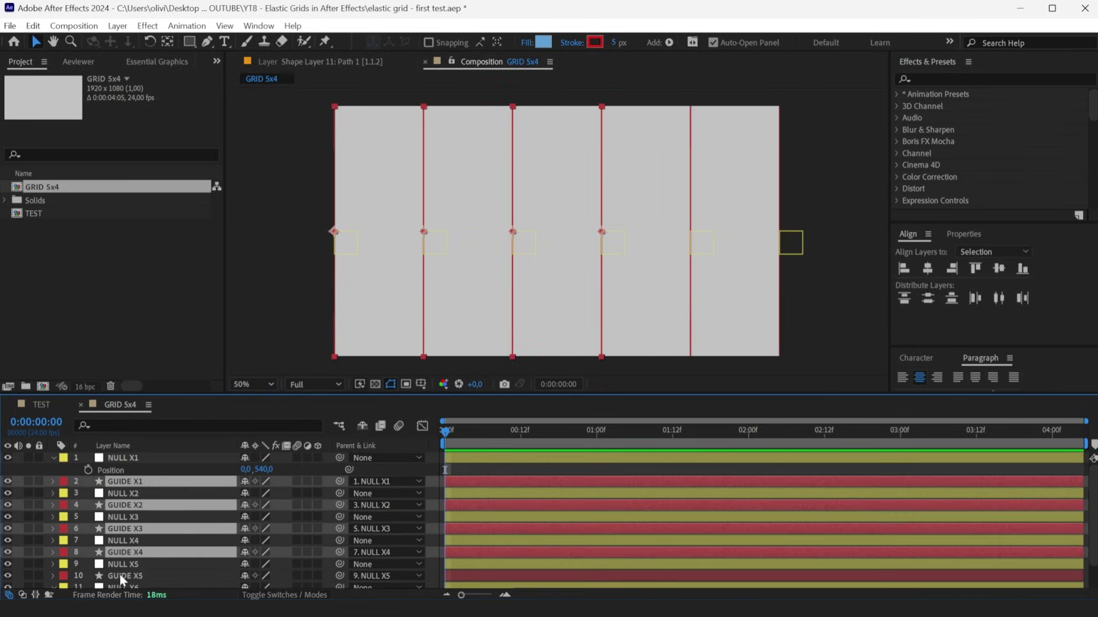
ctrl+click(123, 575)
drag(106, 501, 135, 453)
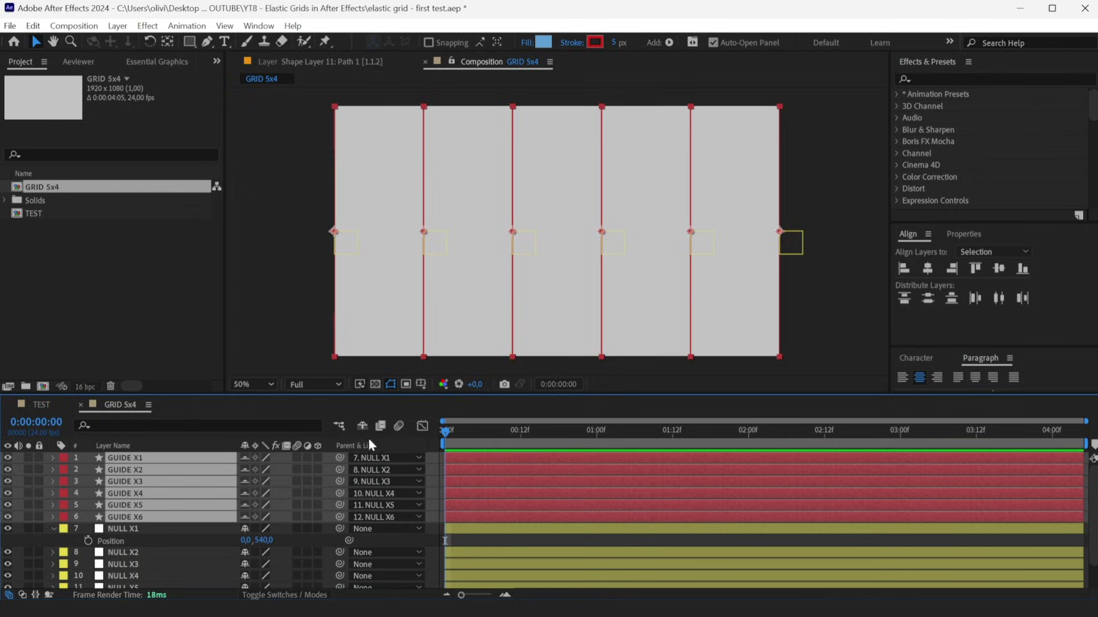
Hide the guide layers and nudge NULL X3 and its grid line right.
click(362, 427)
click(466, 471)
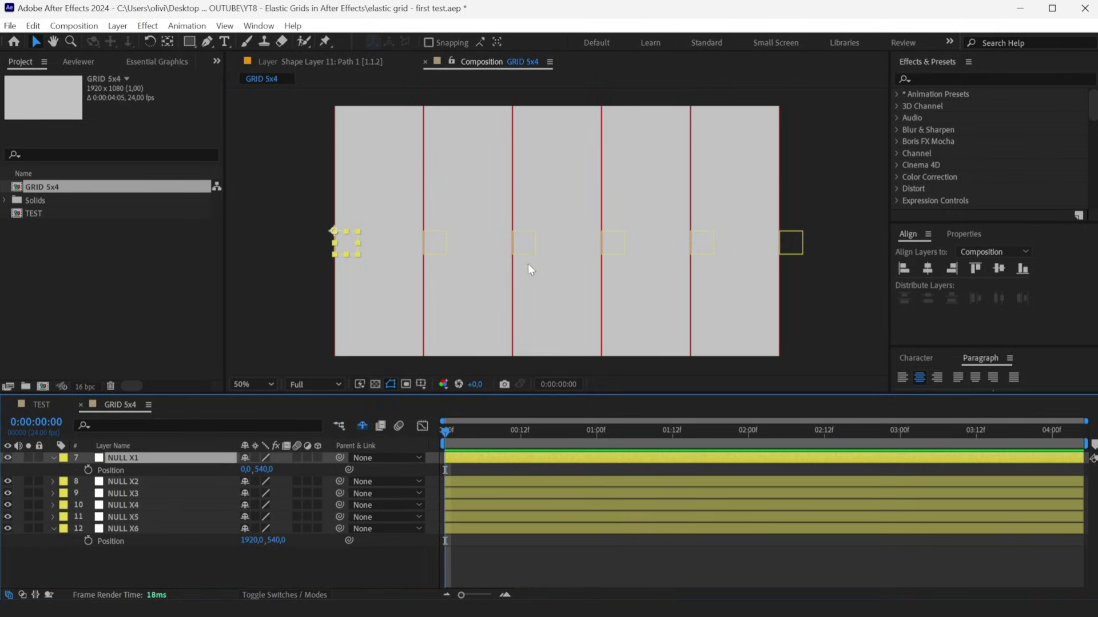
mouse_move(525, 245)
mouse_down()
mouse_move(554, 248)
mouse_move(521, 251)
mouse_up()
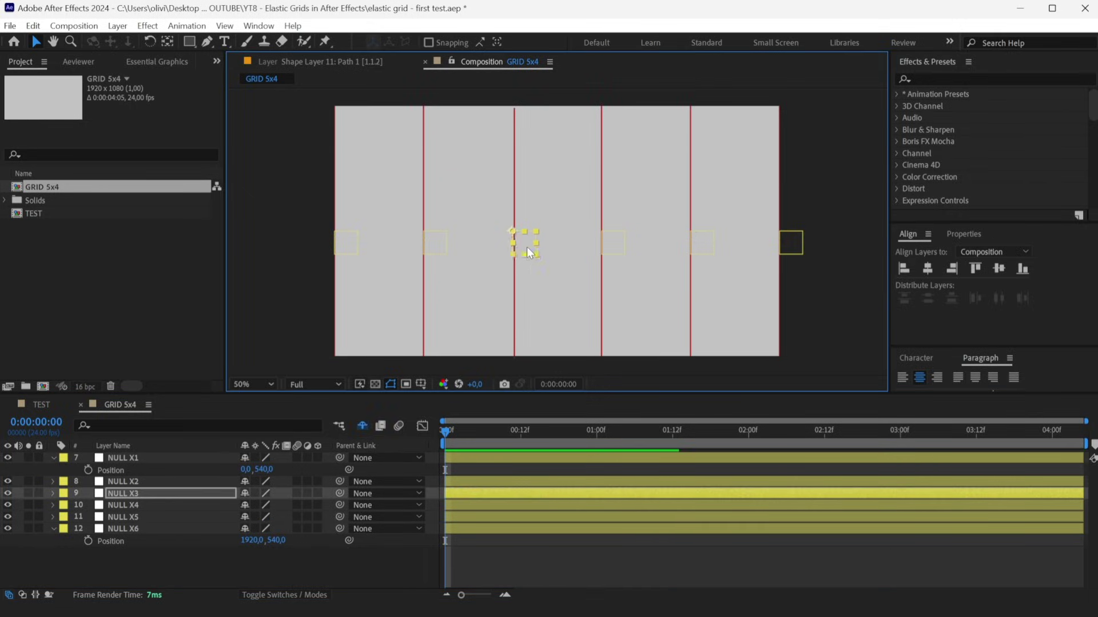
click(473, 556)
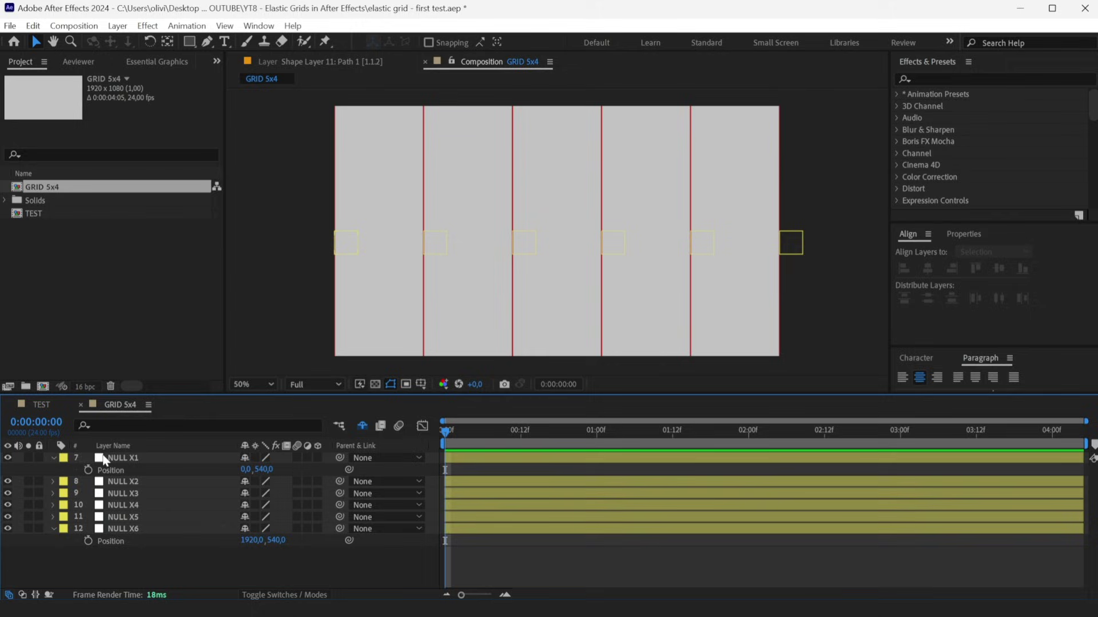
click(55, 458)
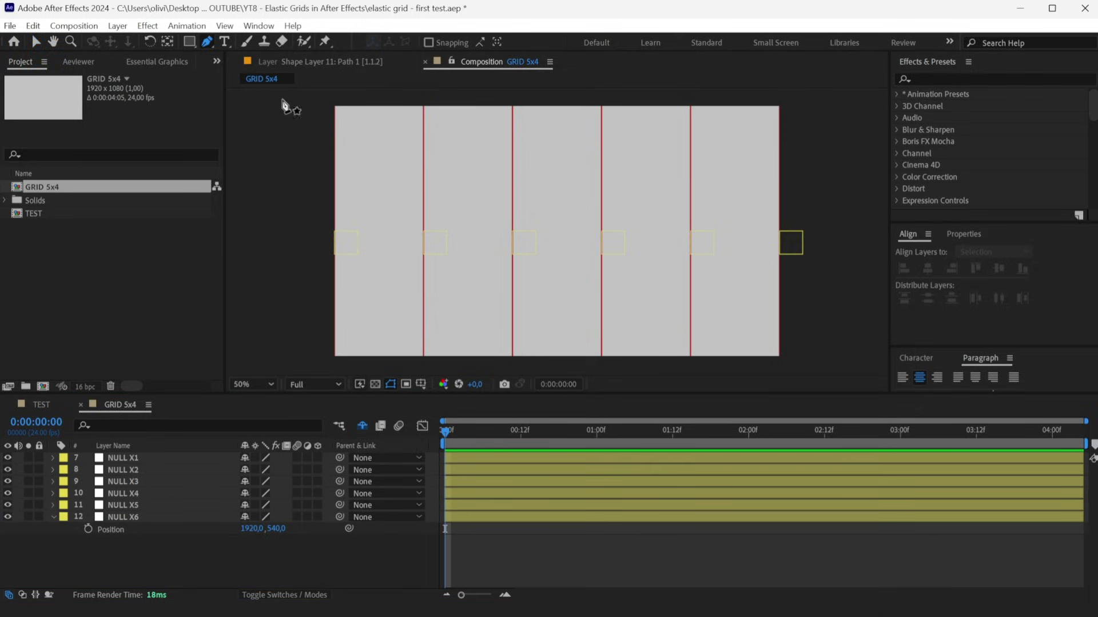
Draw an orange horizontal line across the composition.
key(g)
click(485, 45)
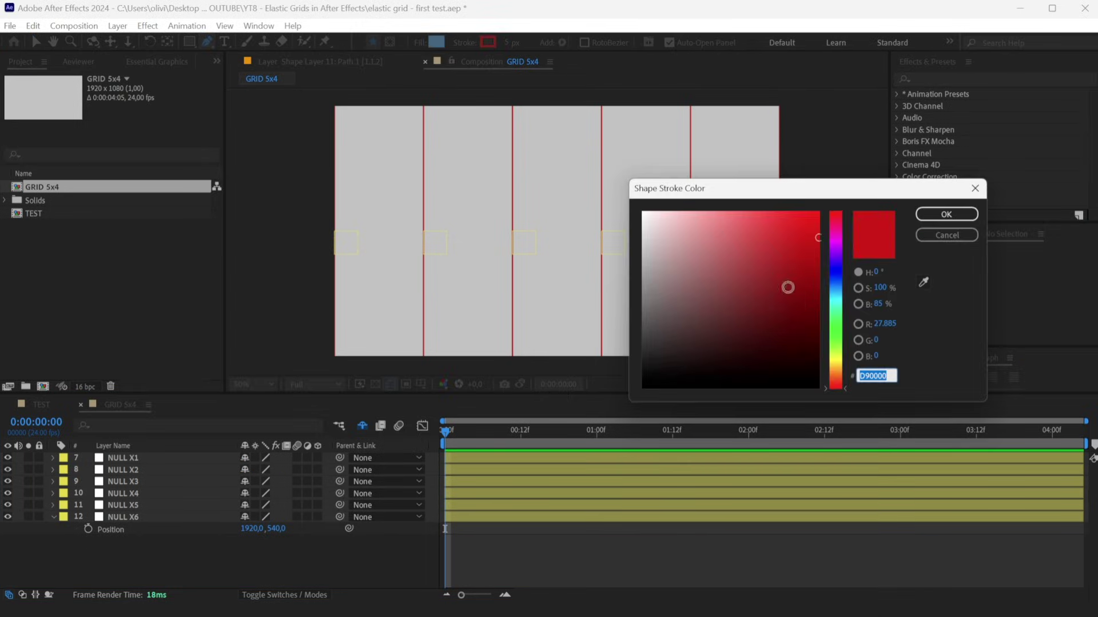
drag(838, 379, 844, 372)
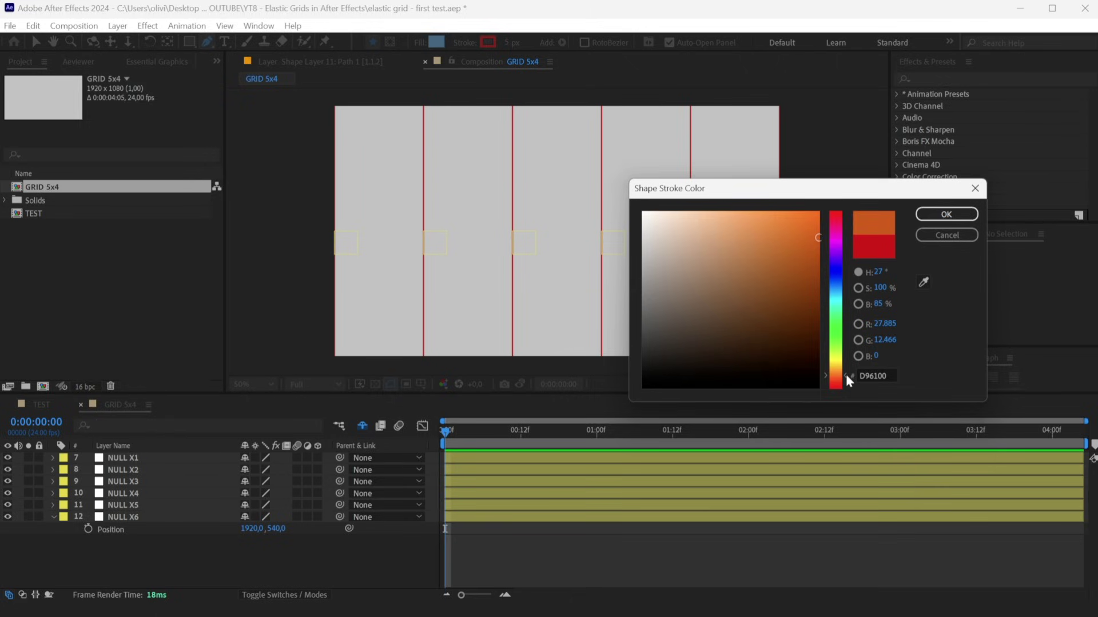
click(946, 214)
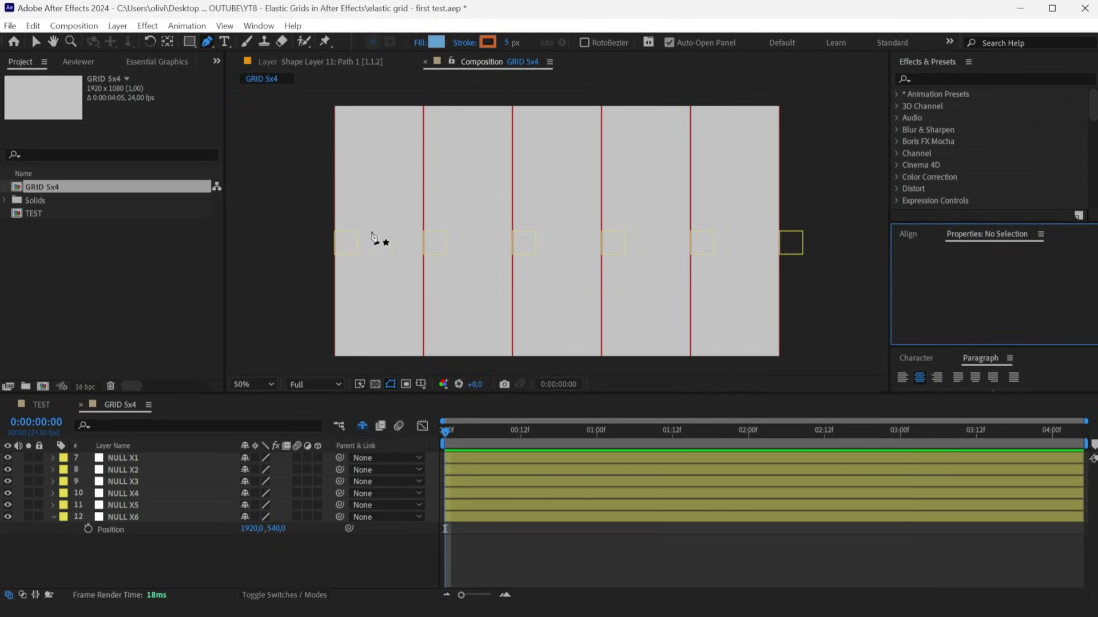
click(335, 209)
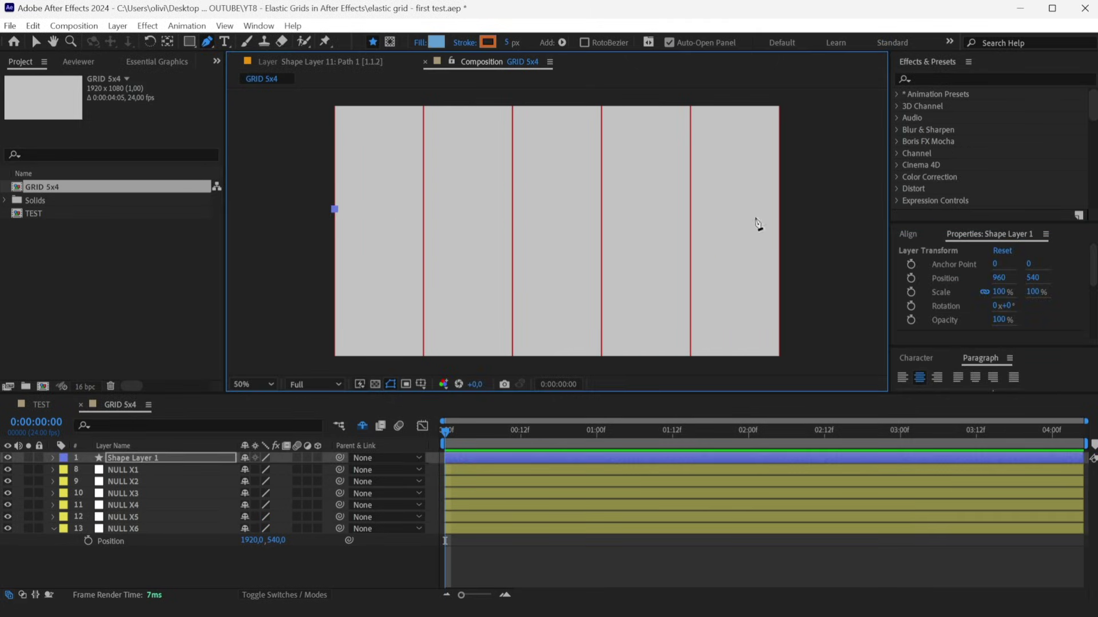
shift+click(780, 216)
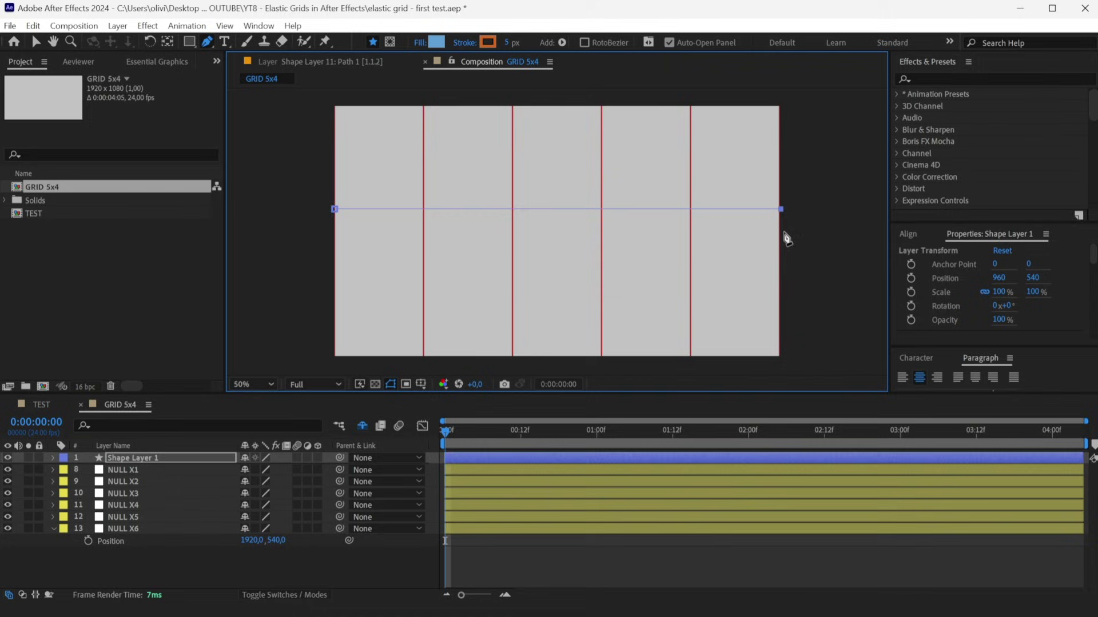
Name the horizontal line GUIDE Y1 and centre it vertically in the comp.
click(124, 457)
text(GUIDE Y1)
key(Return)
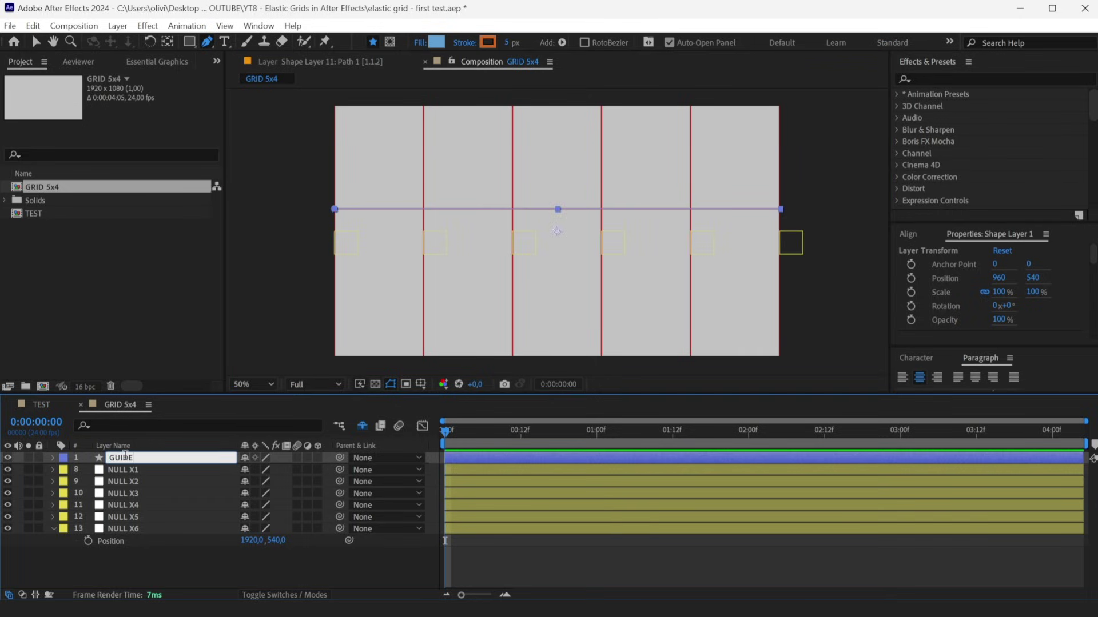
click(986, 247)
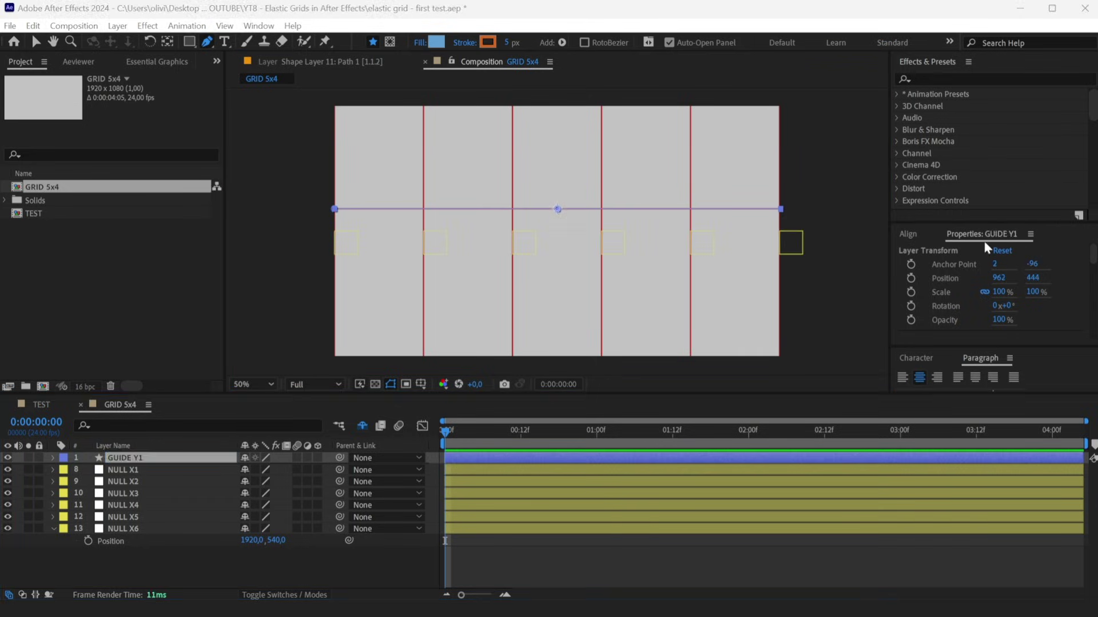
click(911, 235)
click(999, 269)
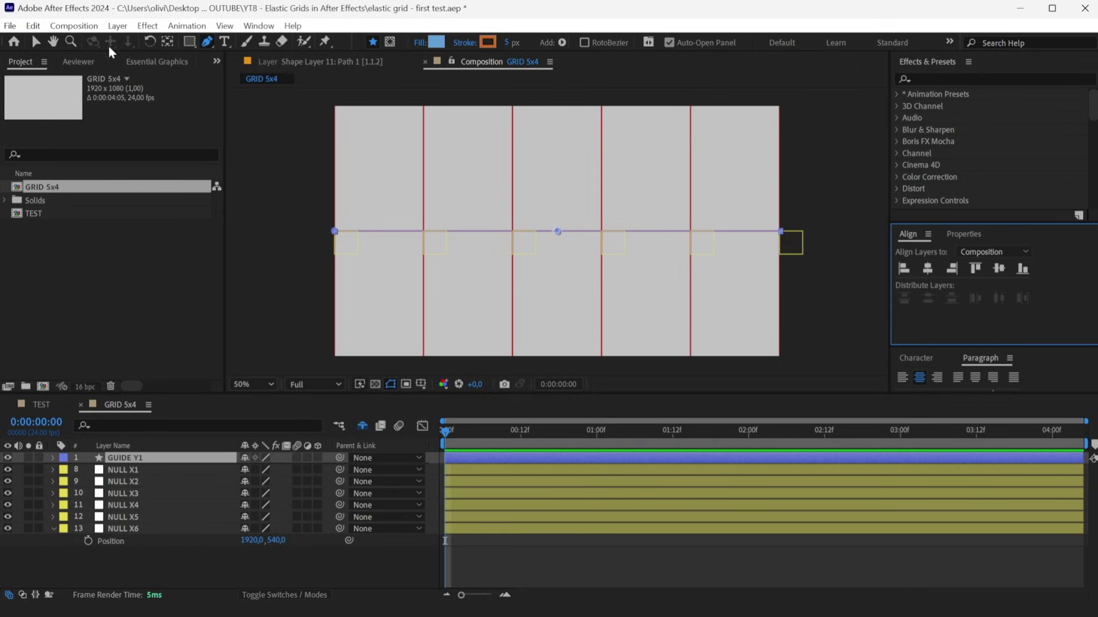
Add a null named NULL Y1 and parent GUIDE Y1 to it.
click(111, 25)
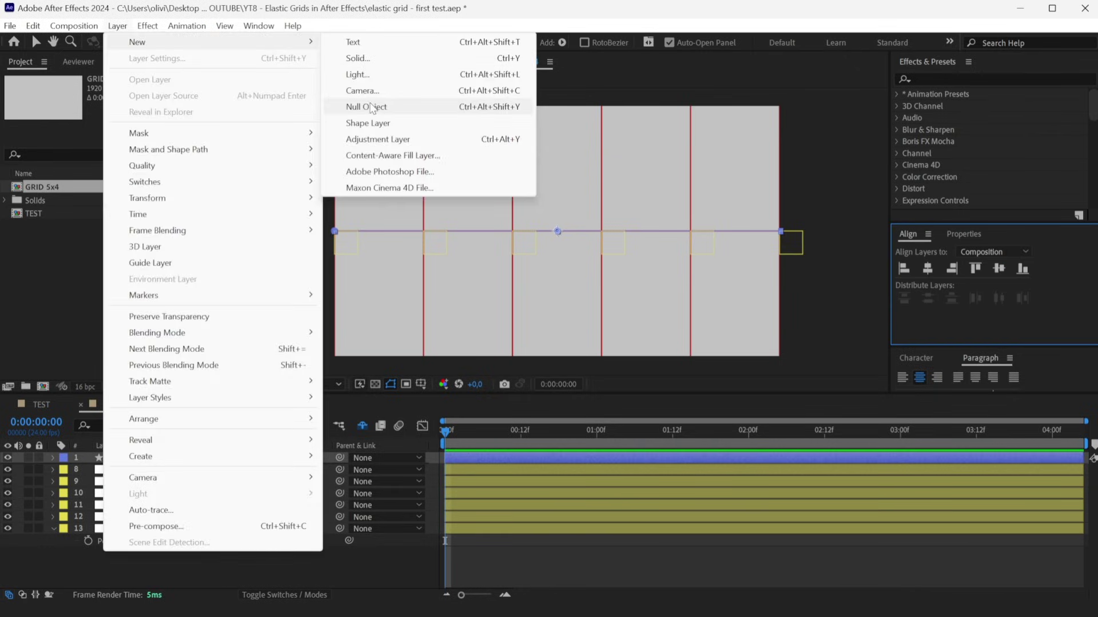
click(375, 105)
click(35, 41)
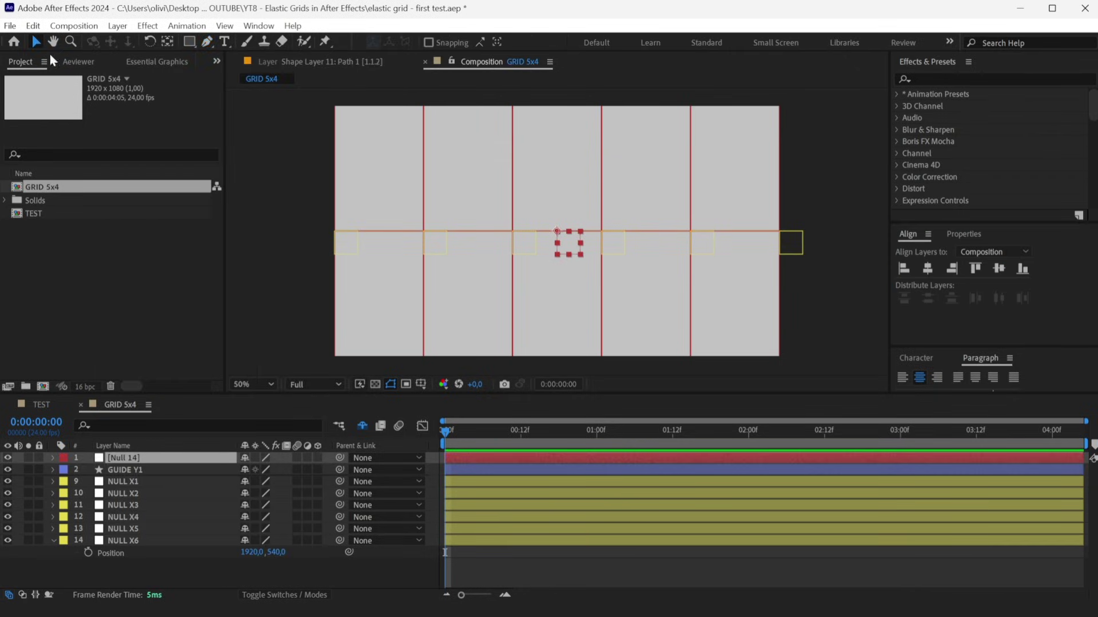
click(135, 472)
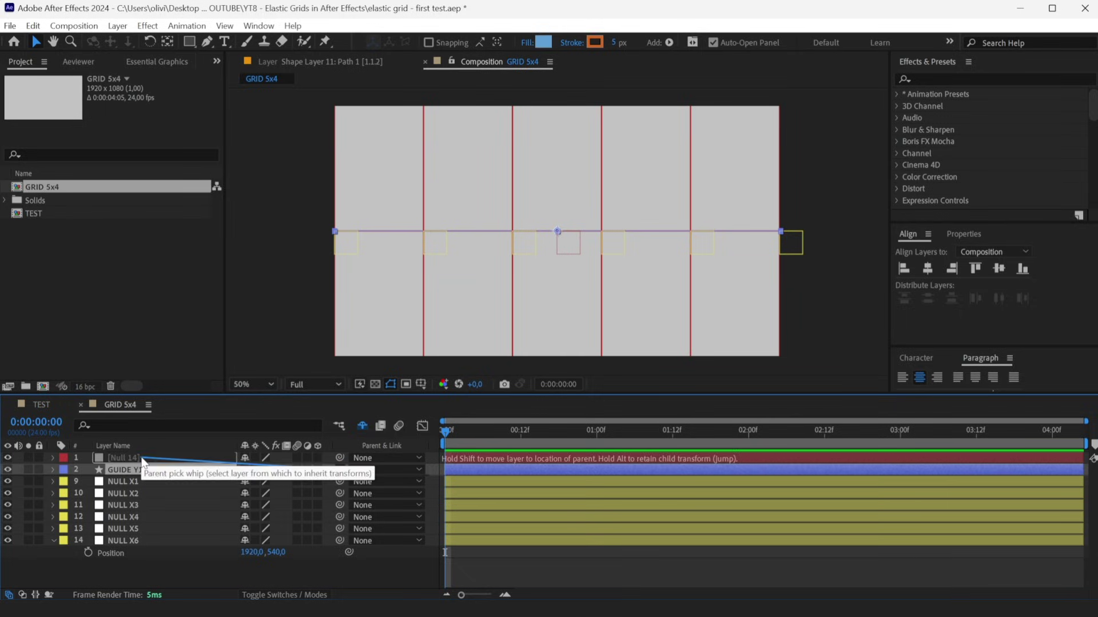
drag(339, 470, 129, 458)
text(NULL)
key(Return)
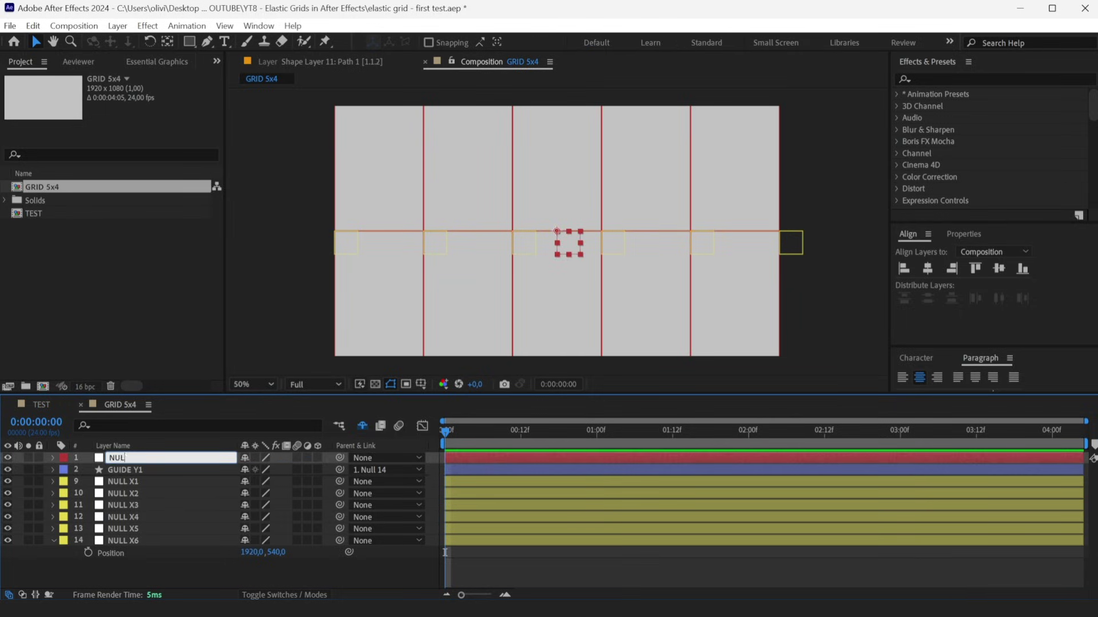
text(Y1)
key(Return)
Duplicate the NULL Y1/GUIDE Y1 pair into ordered pairs Y2 through Y5.
shift+click(144, 471)
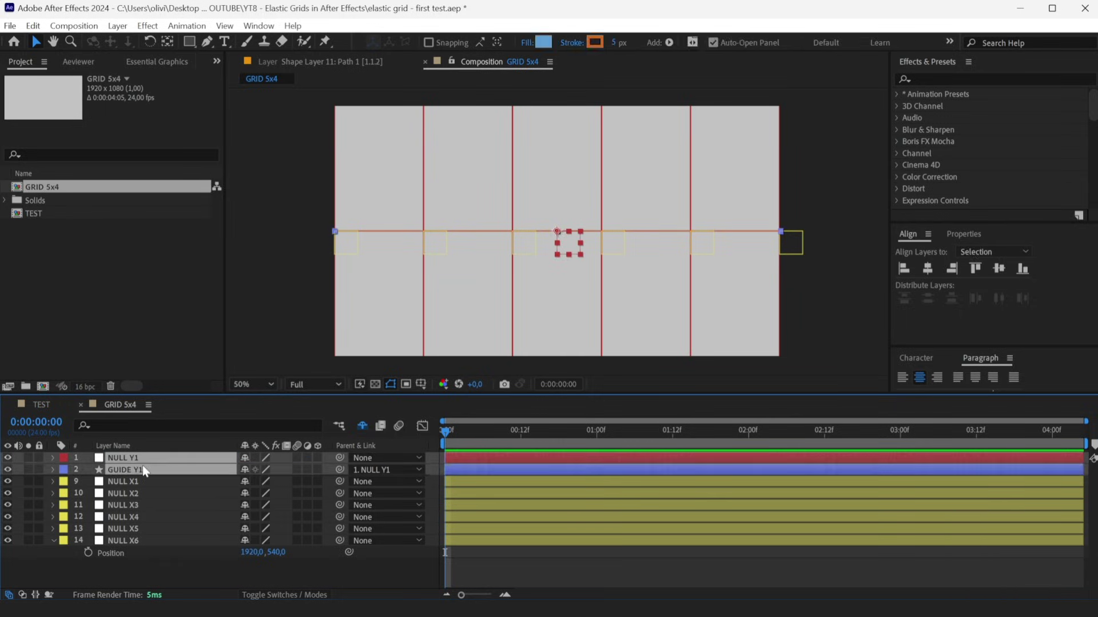
key(ctrl+d)
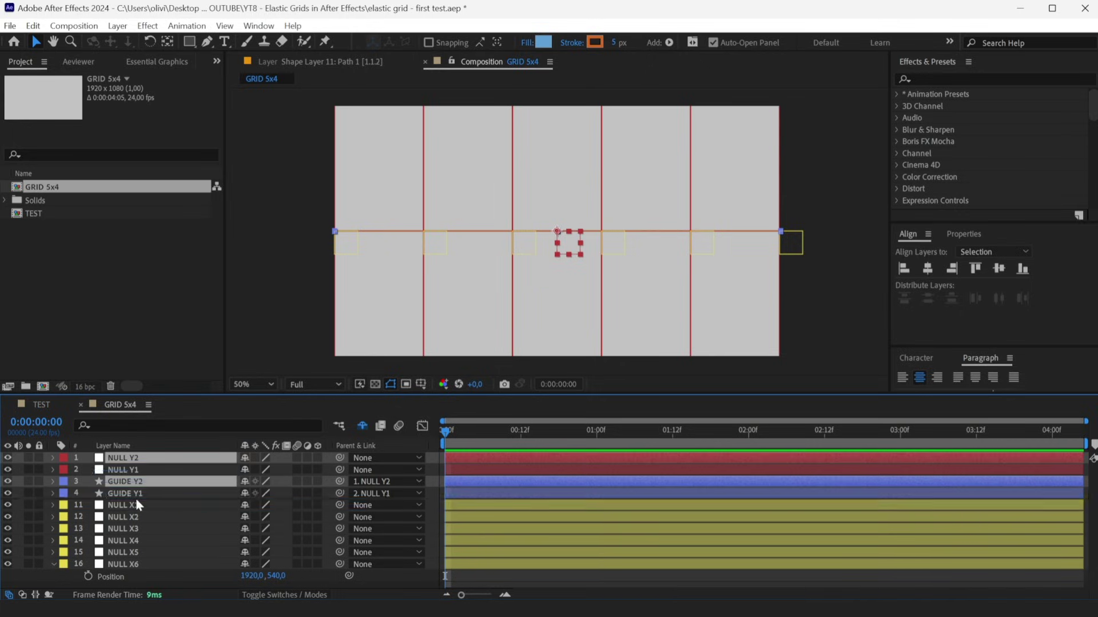
drag(134, 489, 135, 498)
key(ctrl+d)
key(ctrl+d)
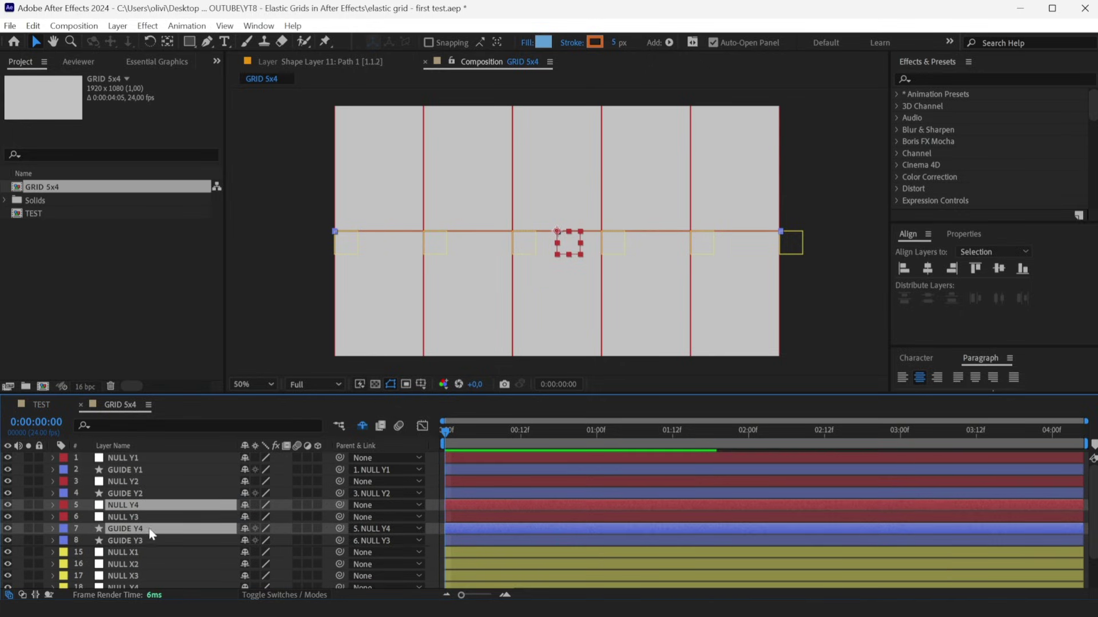
drag(148, 542, 149, 553)
key(ctrl+d)
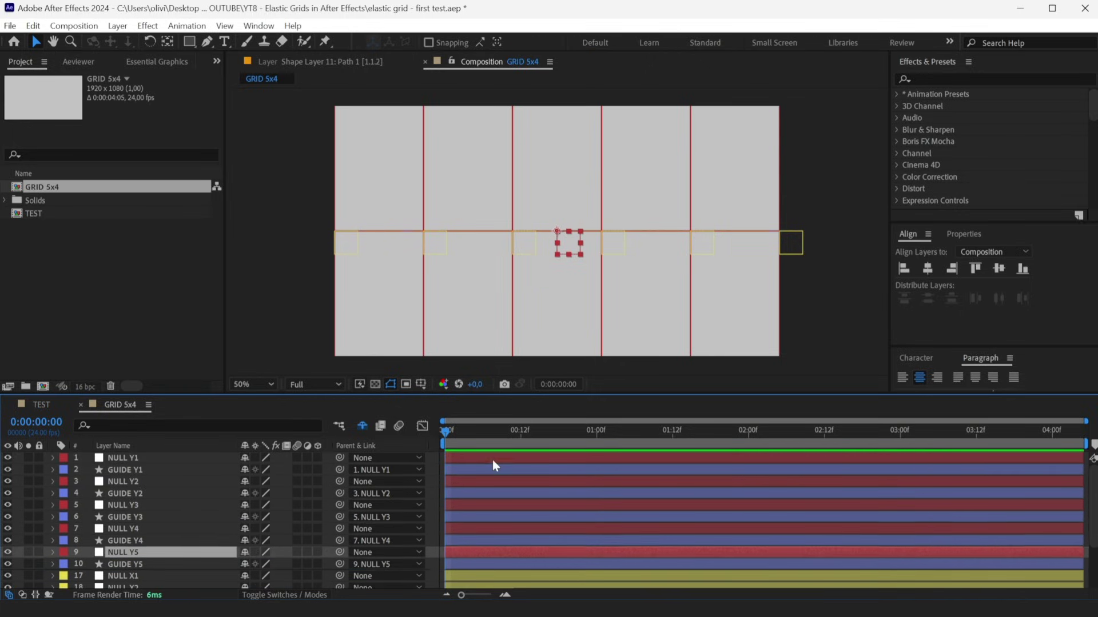
Align NULL Y1 to the comp top and set NULL Y5's Y position to 1080.
click(493, 460)
click(975, 268)
click(566, 555)
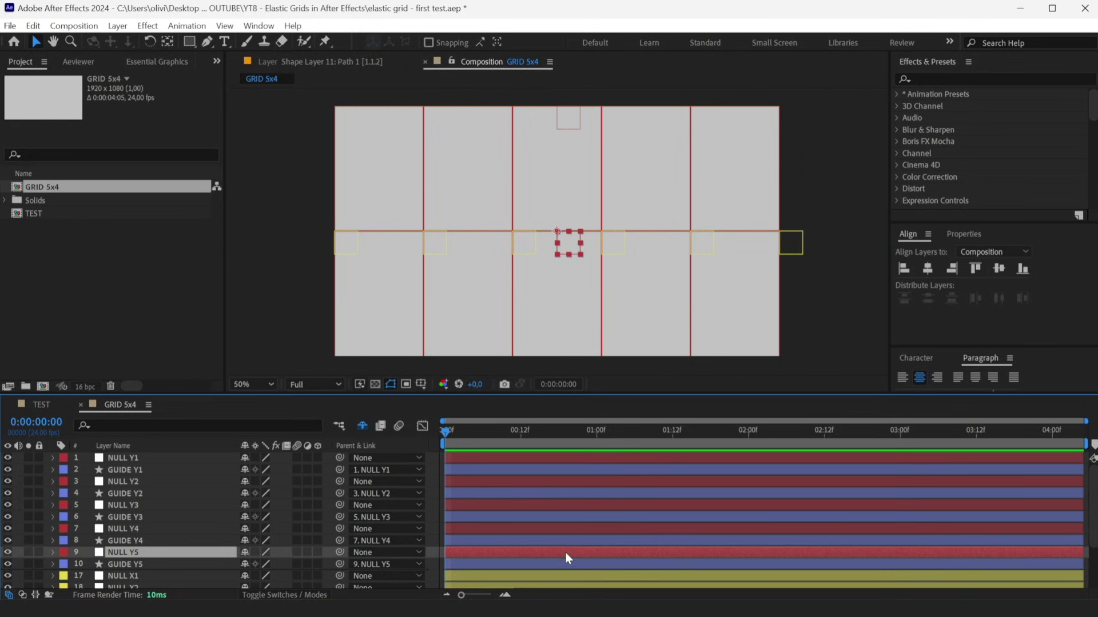
key(p)
click(272, 564)
text(1080)
key(Return)
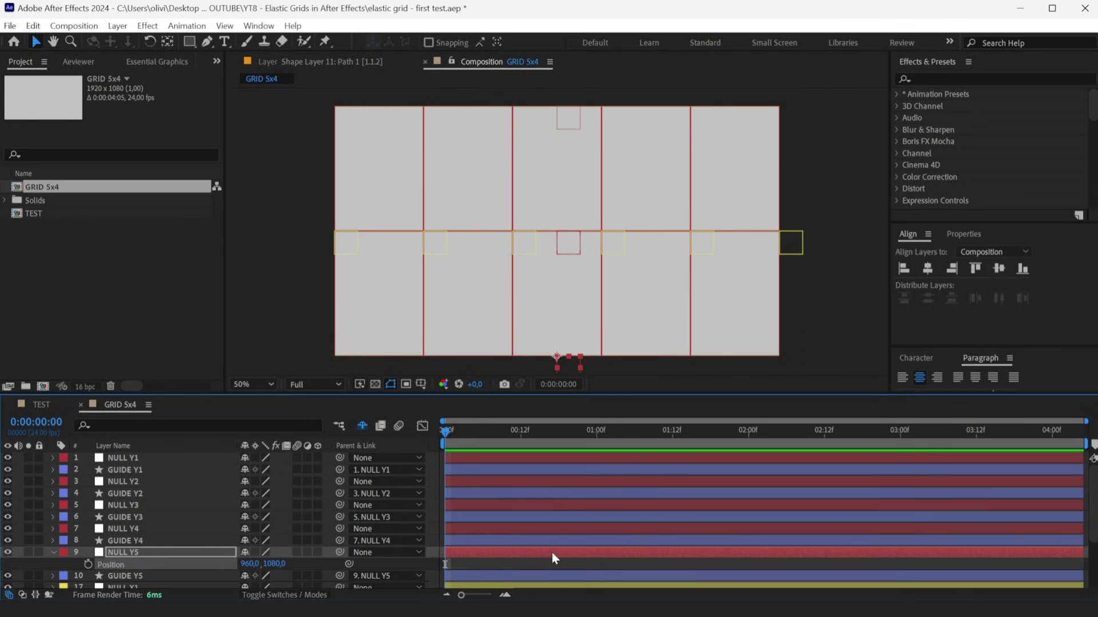
Distribute NULL Y1–Y5 evenly from top to bottom.
ctrl+click(513, 530)
ctrl+click(516, 505)
ctrl+click(524, 481)
ctrl+click(527, 458)
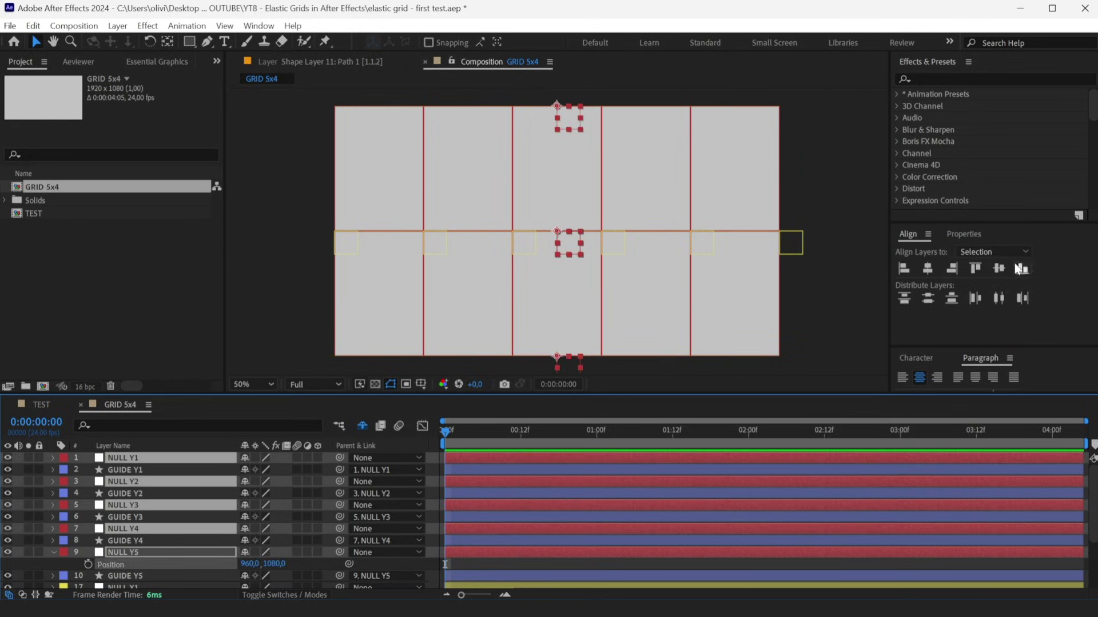
click(949, 302)
click(851, 243)
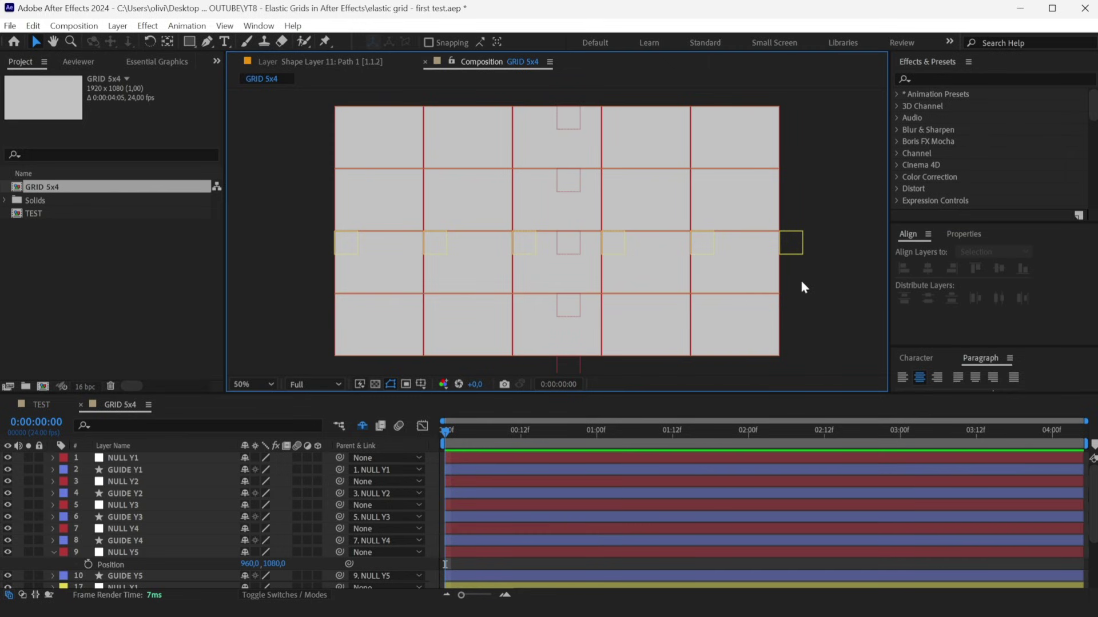
Move GUIDE Y1–Y5 to the top of the layer stack and hide them.
ctrl+click(125, 576)
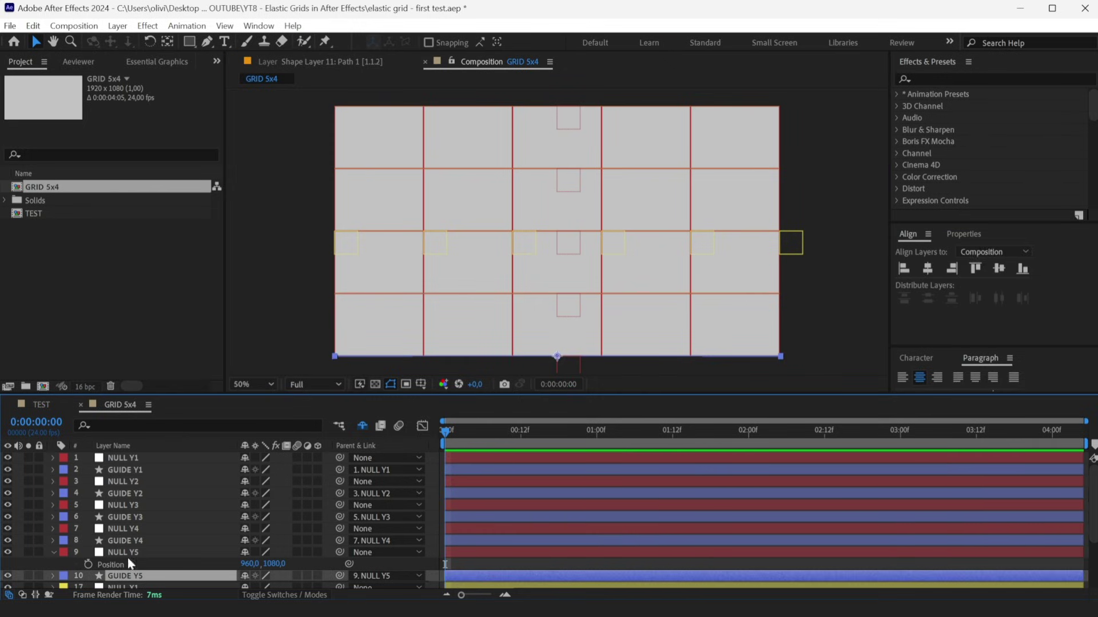
ctrl+click(131, 541)
ctrl+click(132, 517)
ctrl+click(133, 493)
ctrl+click(124, 470)
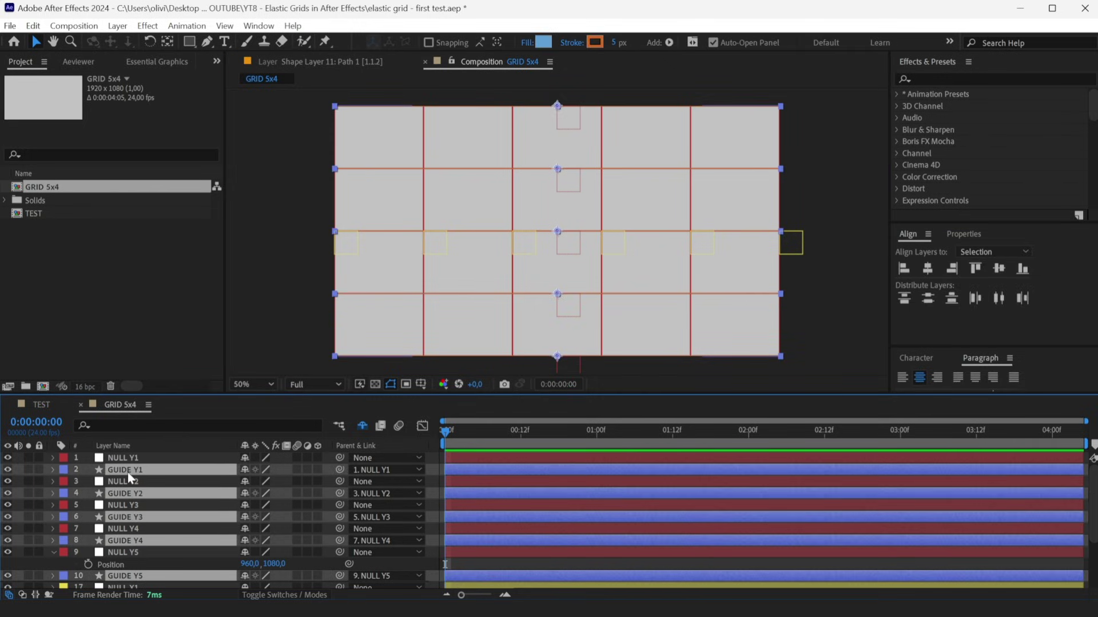
drag(127, 472, 144, 455)
click(245, 458)
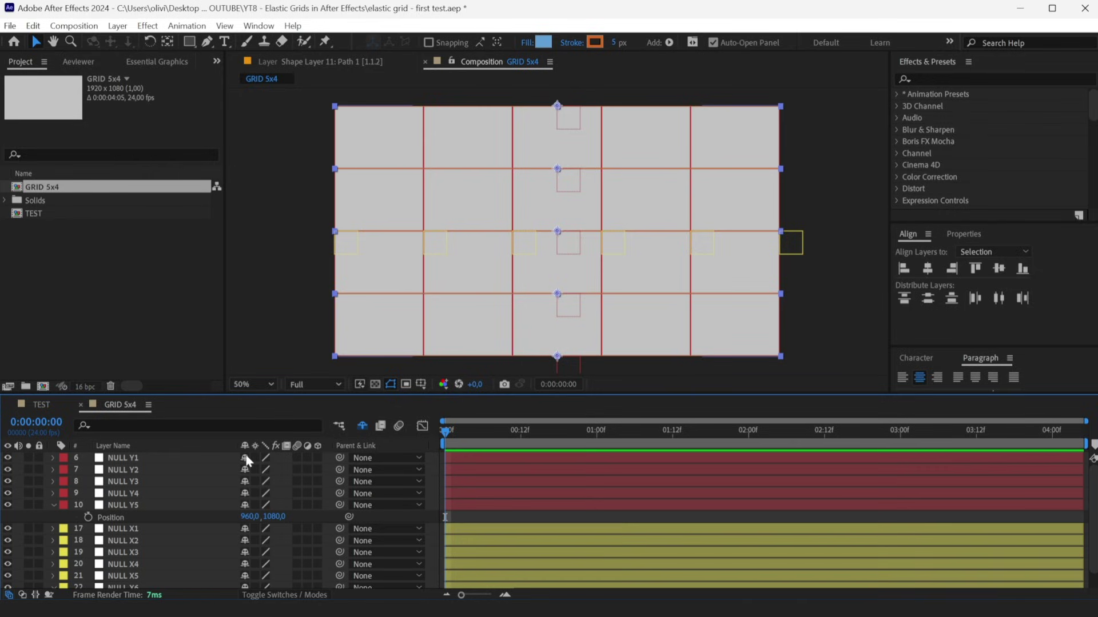
Select all layers and reveal their Position properties.
click(457, 519)
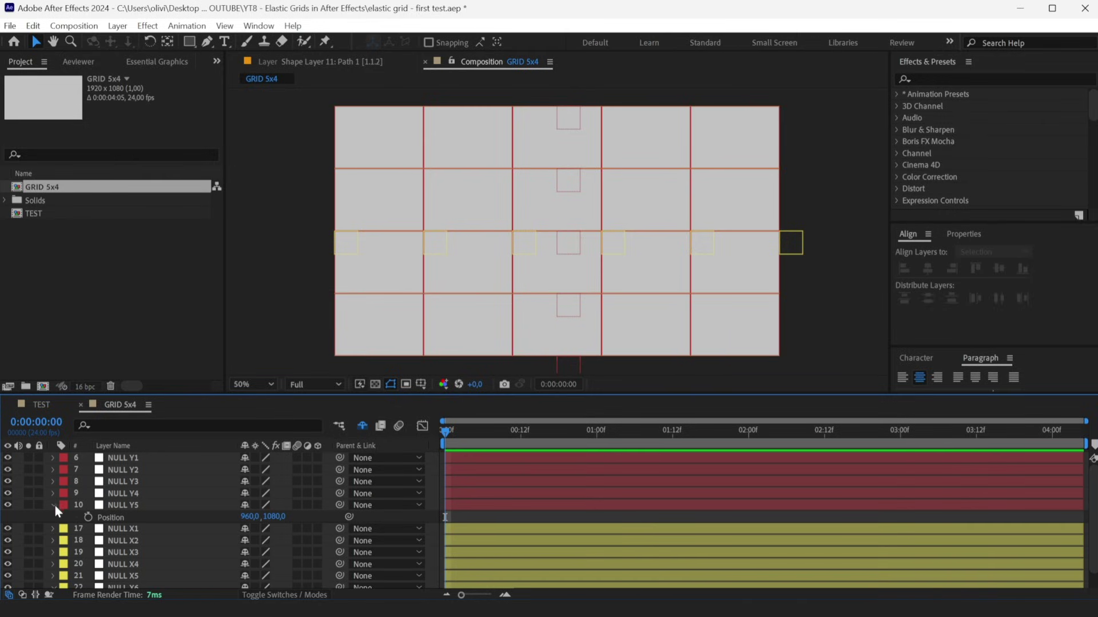
click(55, 505)
click(505, 467)
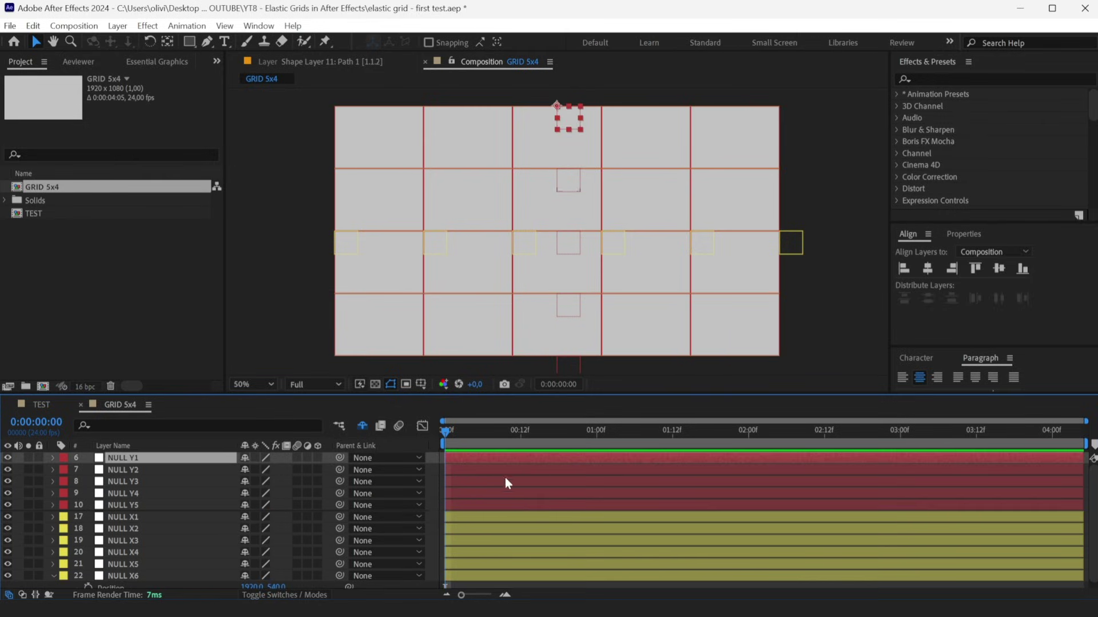
scroll(511, 550, down, 1)
key(ctrl+a)
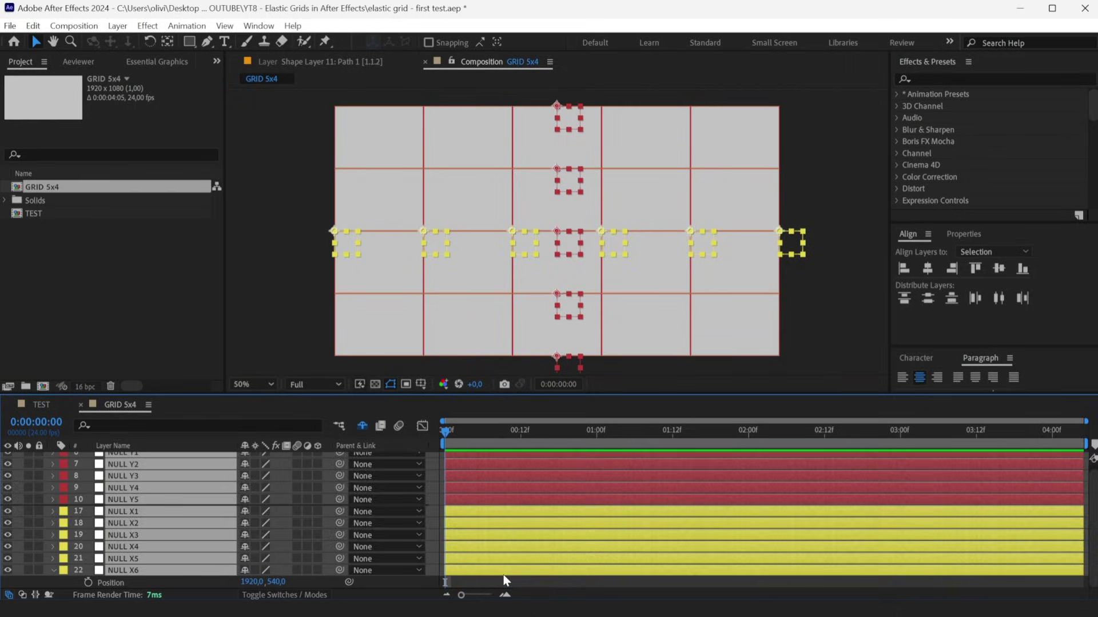
key(p)
Separate the Position dimensions of NULL Y1–Y4.
right_click(105, 472)
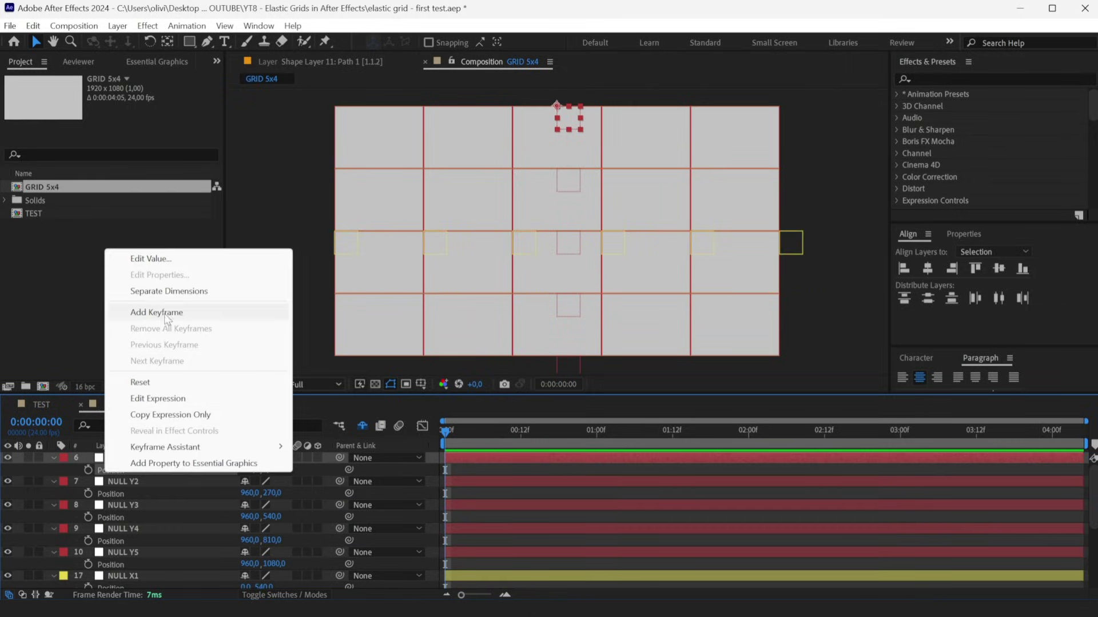
click(162, 292)
right_click(118, 507)
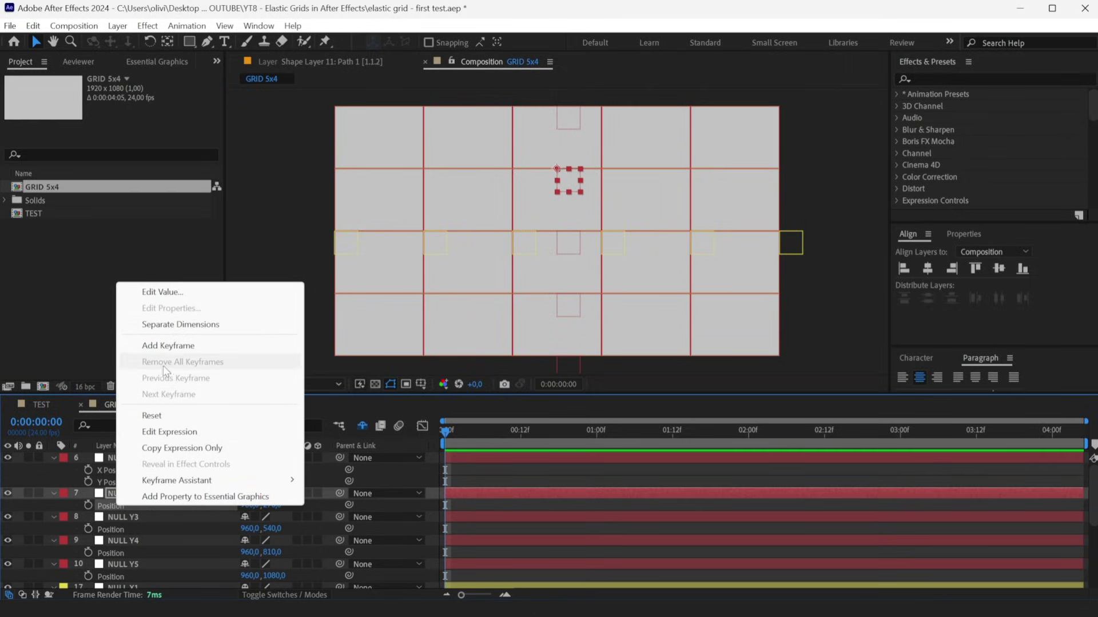
click(165, 327)
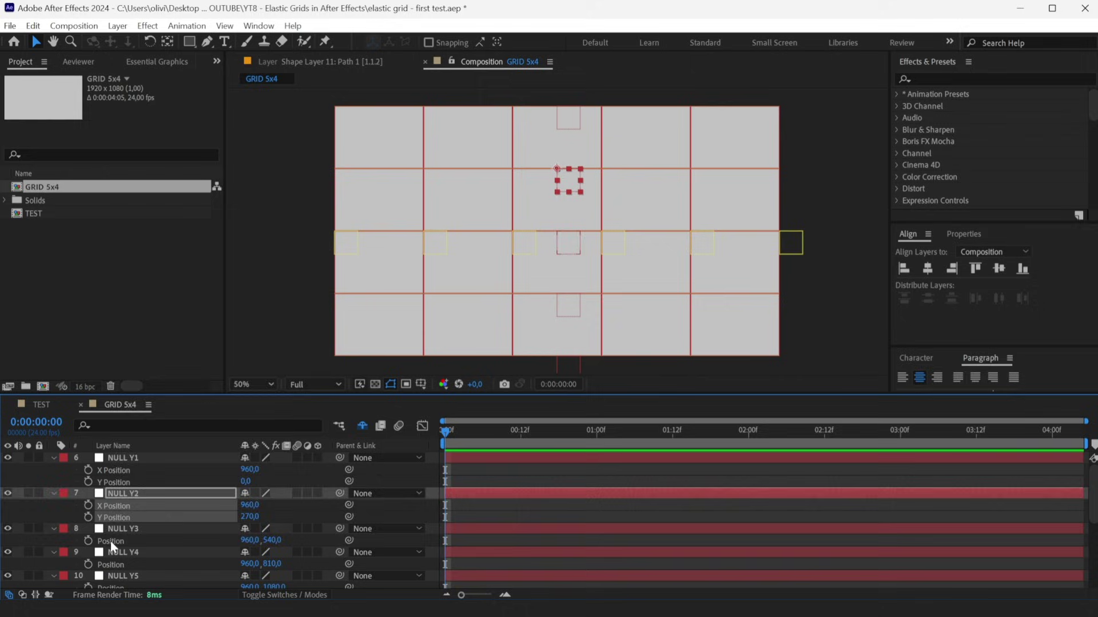
right_click(111, 540)
click(172, 359)
right_click(121, 574)
click(172, 388)
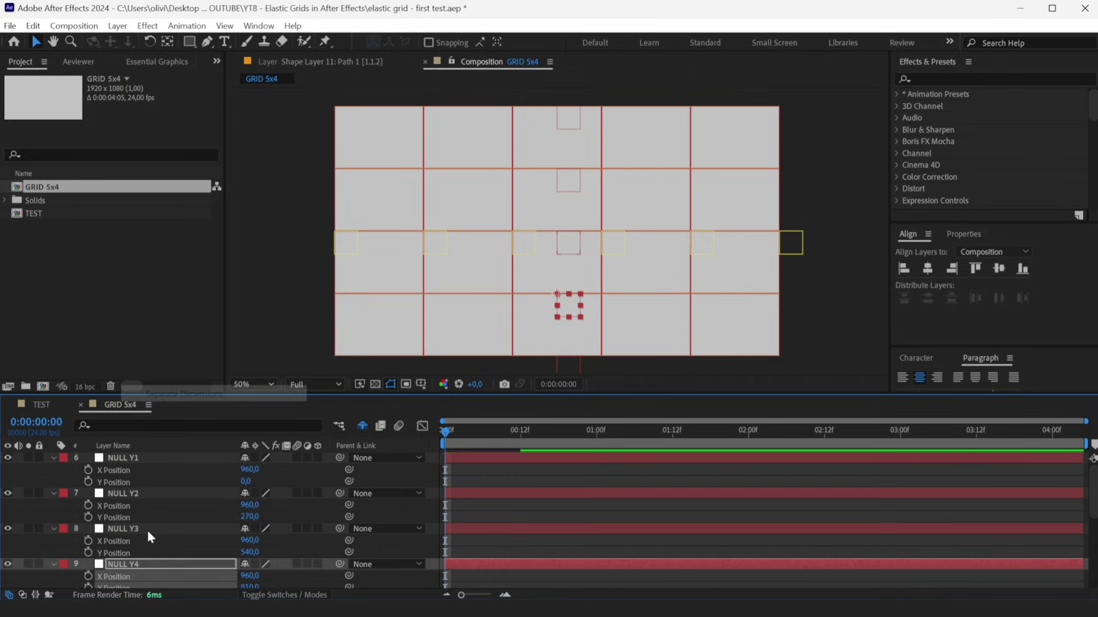
scroll(148, 531, down, 3)
Separate the Position dimensions of NULL X1–X6.
right_click(123, 506)
click(185, 323)
right_click(110, 540)
click(172, 360)
right_click(129, 514)
click(172, 337)
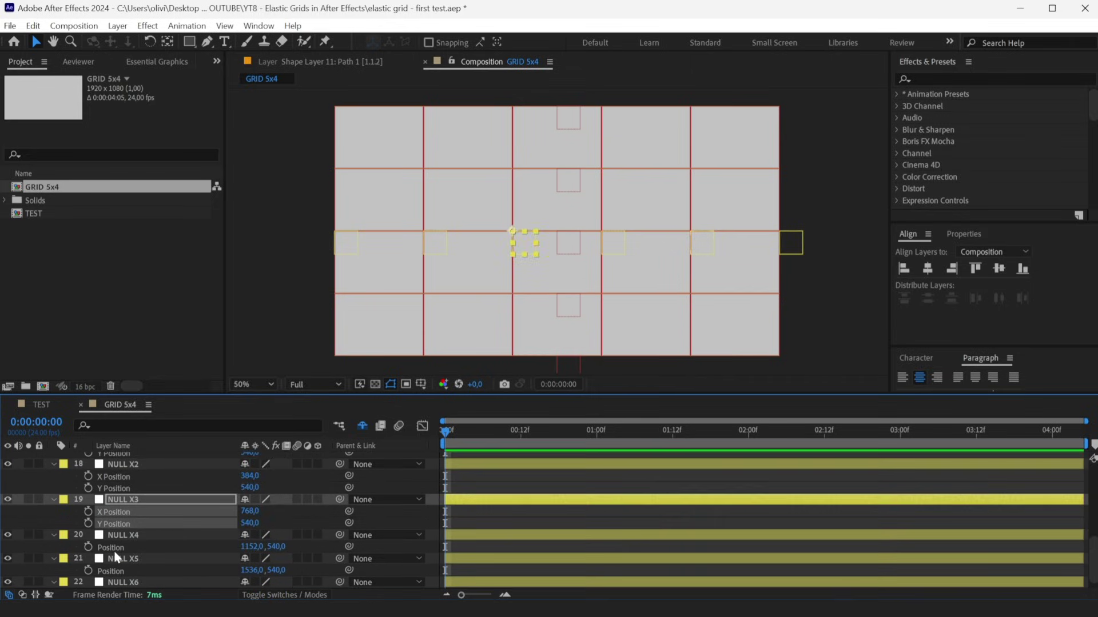
scroll(115, 558, down, 3)
right_click(117, 579)
click(181, 396)
scroll(480, 523, up, 5)
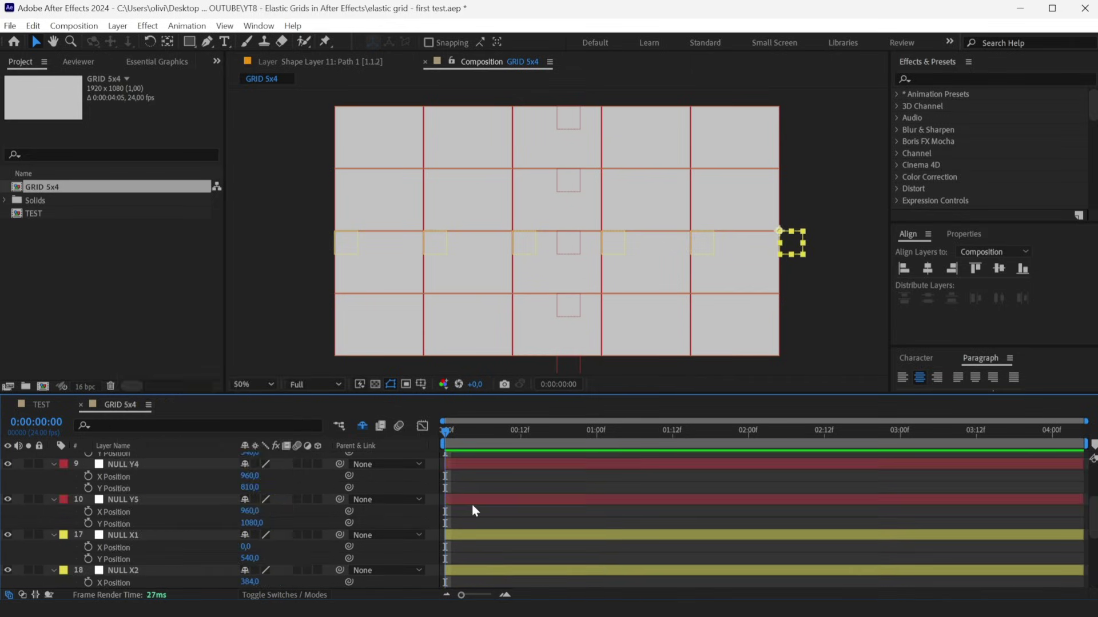
Keyframe the Y Position of NULL Y1–Y5.
shift+click(459, 535)
scroll(369, 560, down, 3)
scroll(245, 568, down, 1)
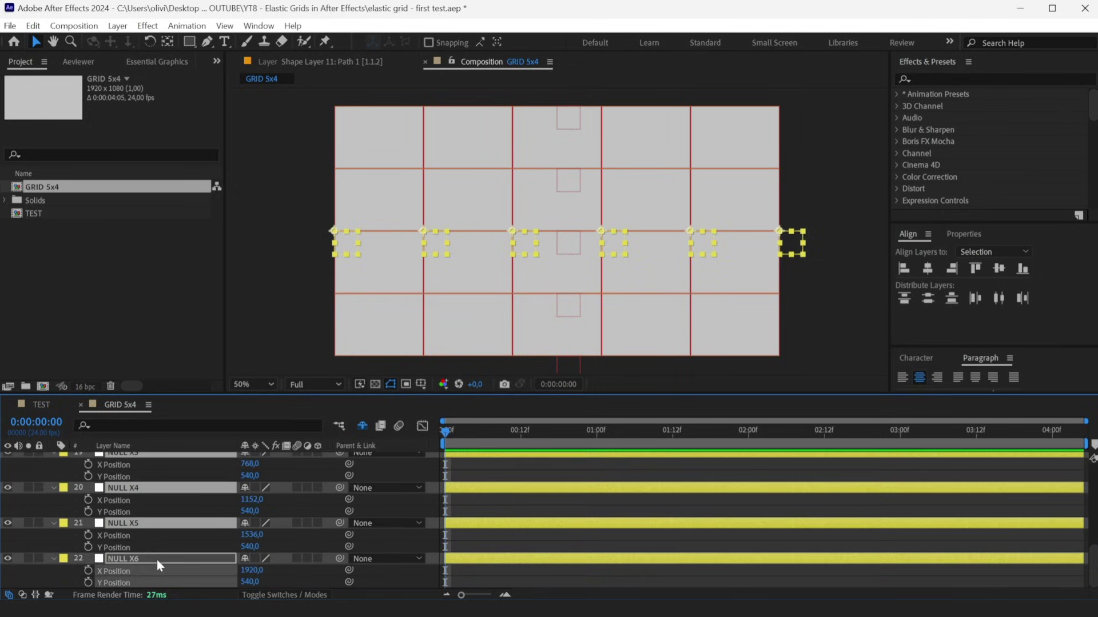
scroll(128, 523, up, 4)
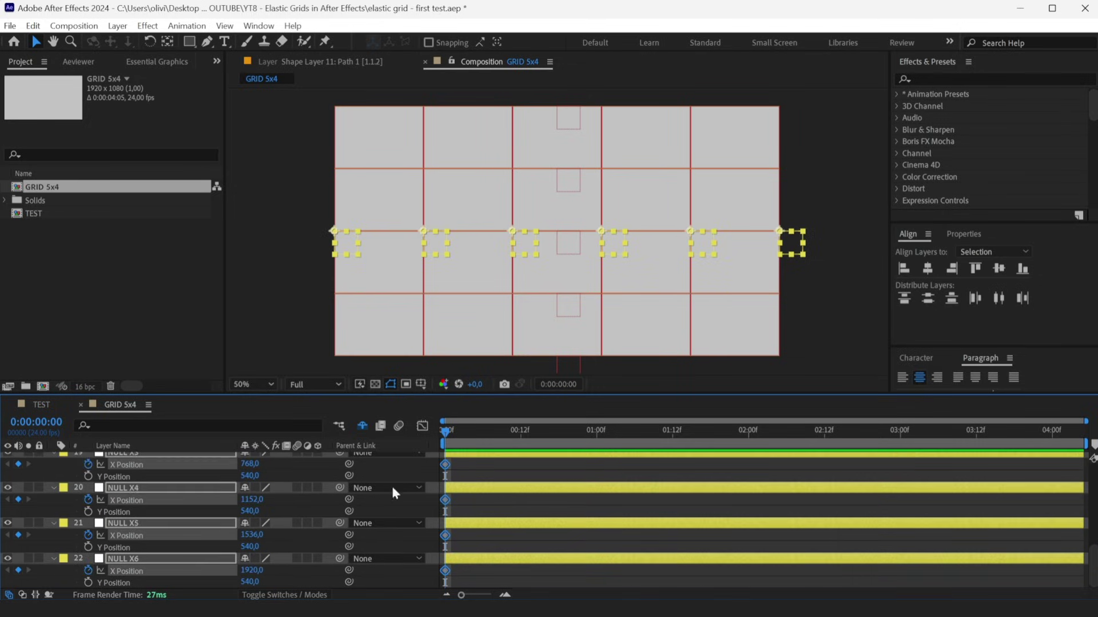
scroll(503, 488, up, 4)
click(459, 558)
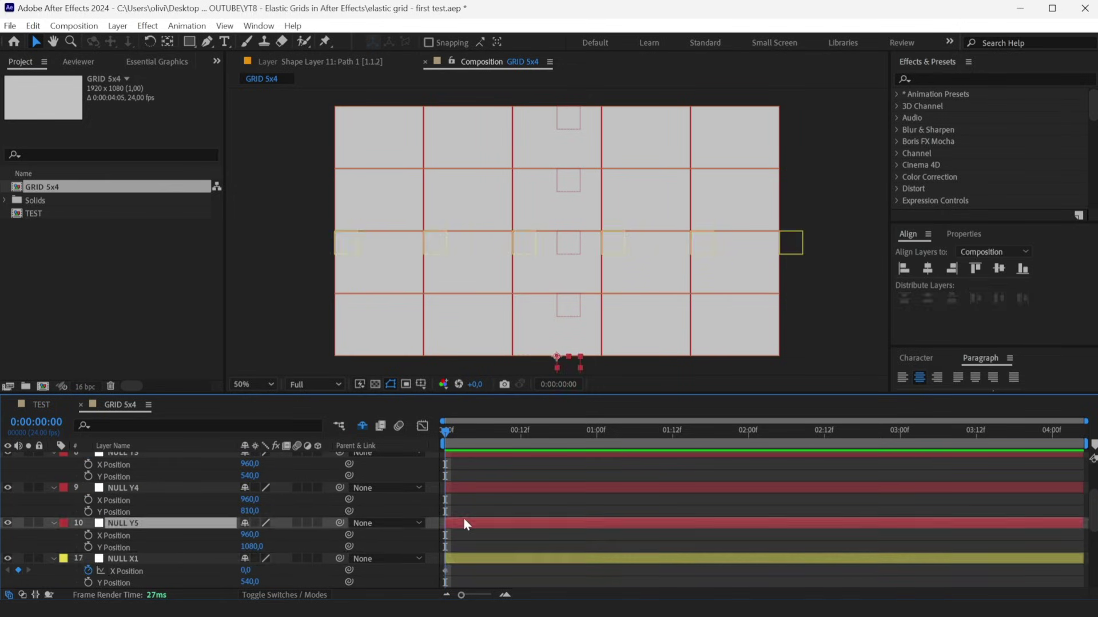
scroll(463, 518, up, 2)
shift+click(466, 460)
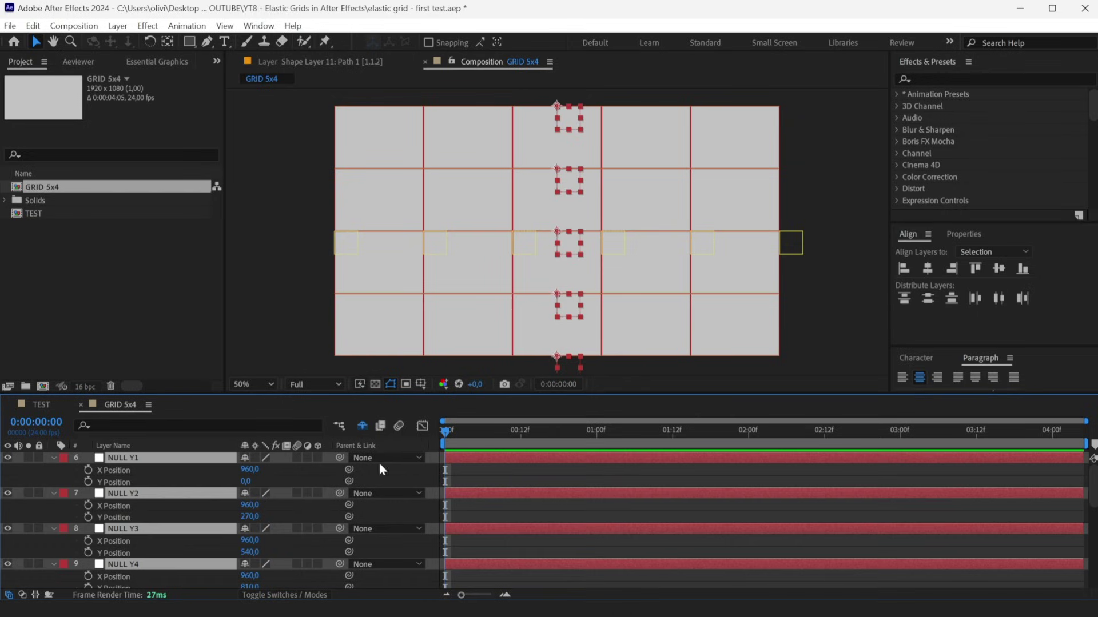
click(88, 483)
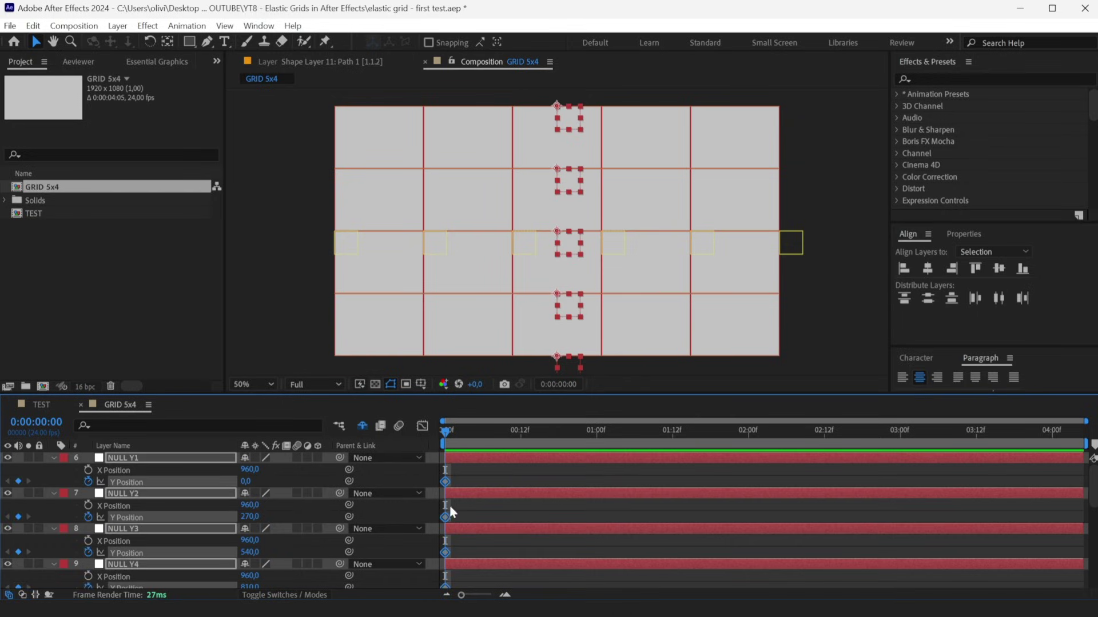
Check all the nulls' position keyframes with U, then deselect everything.
click(463, 493)
click(481, 458)
scroll(490, 532, down, 8)
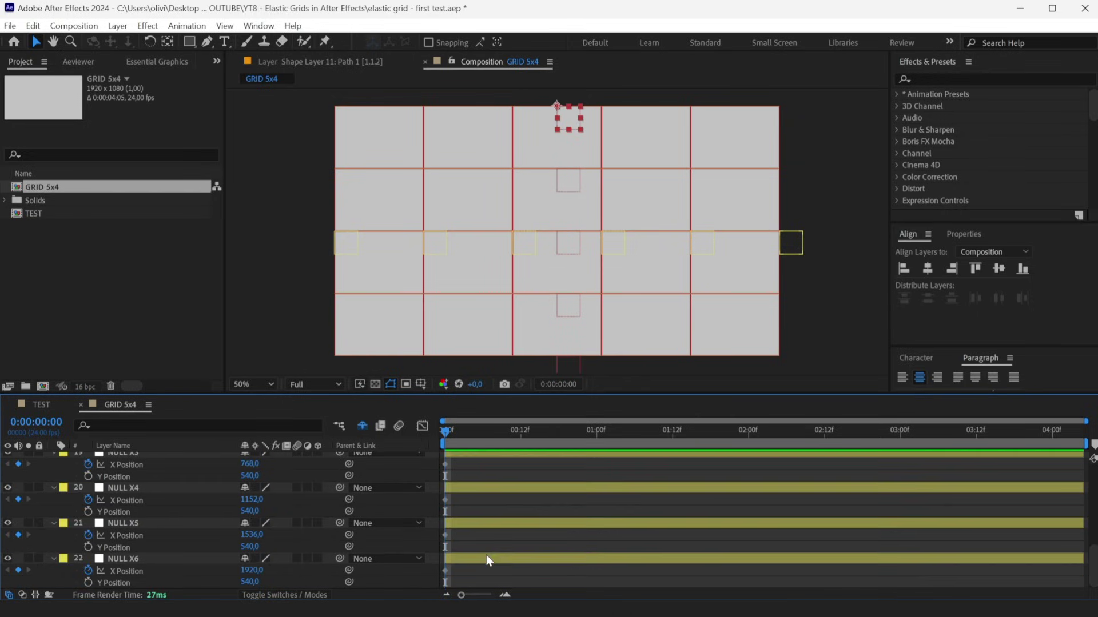
shift+click(487, 558)
key(u)
key(u)
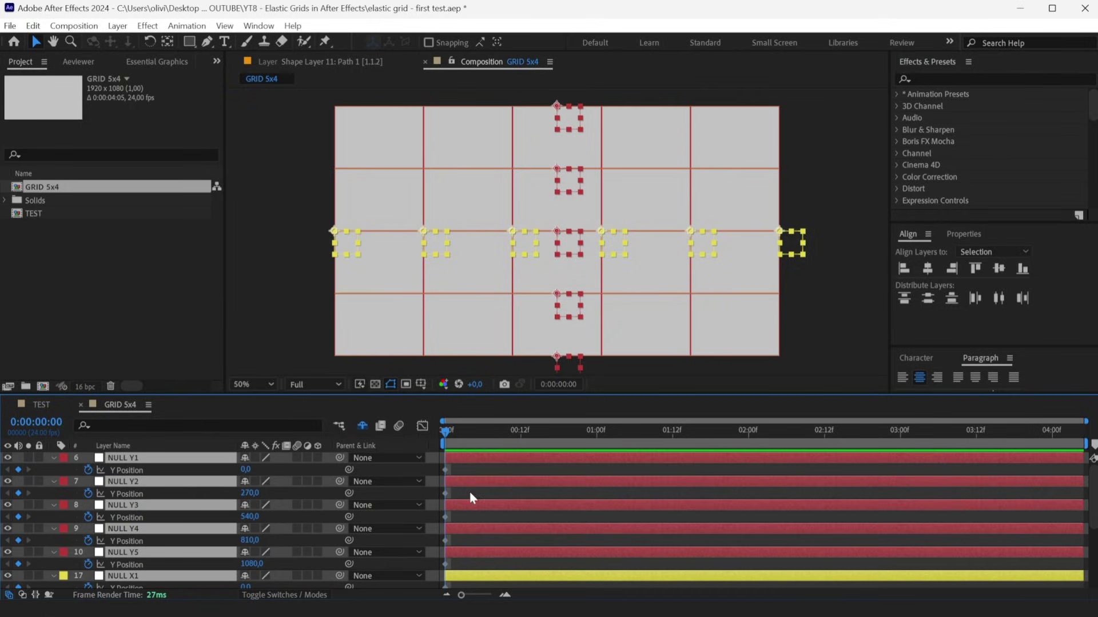
click(469, 492)
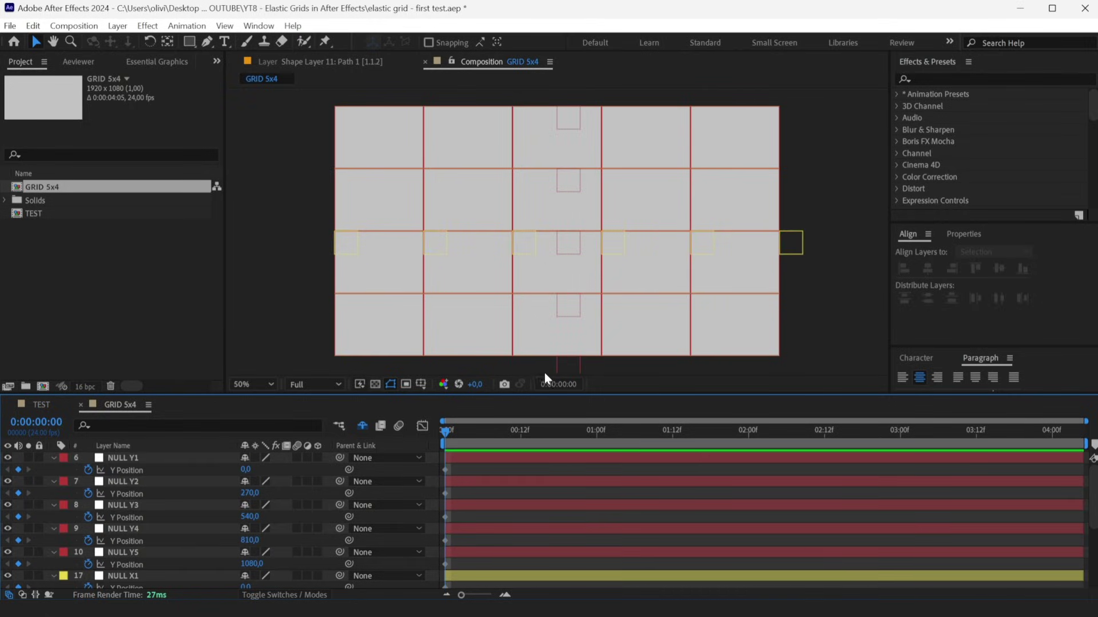
Draw a closed blue four-sided shape in the top-left grid cell.
click(207, 46)
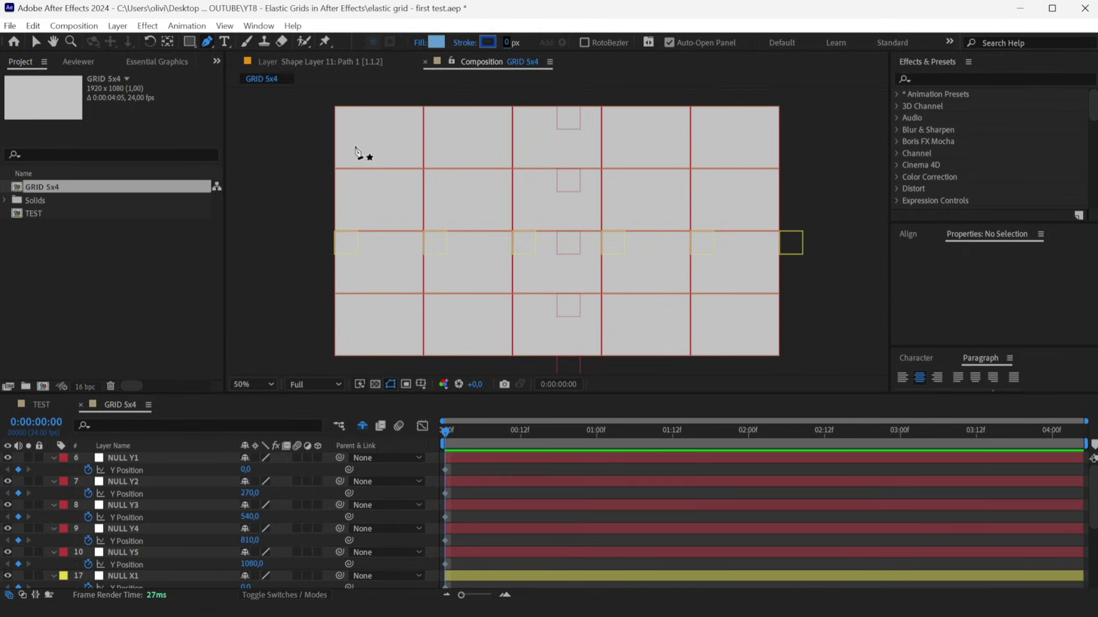
click(357, 124)
click(403, 125)
click(405, 149)
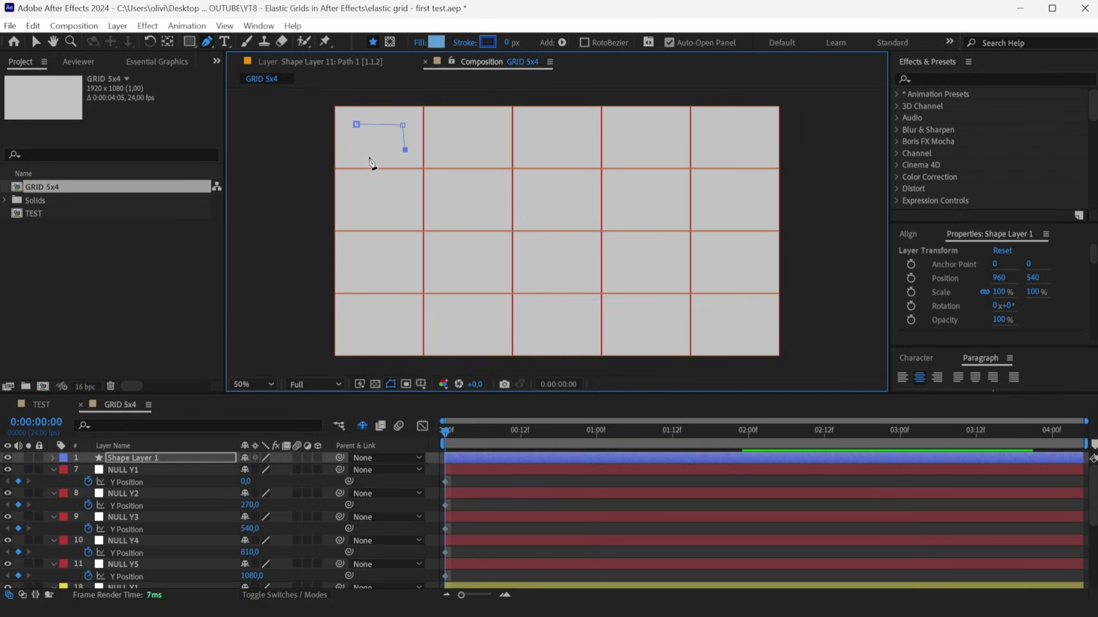
click(356, 124)
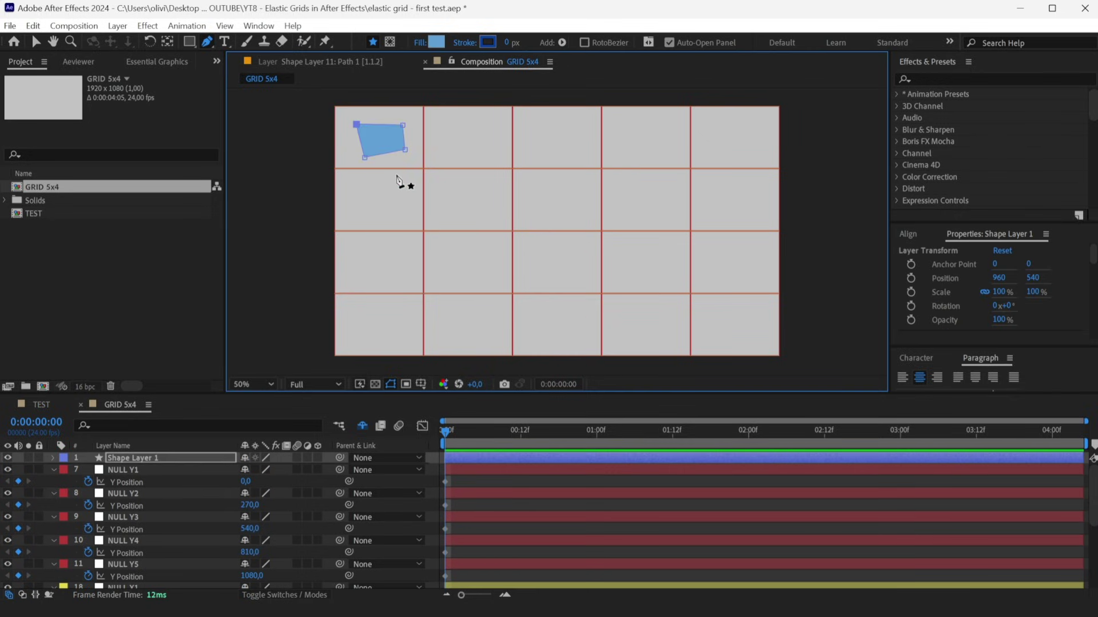
key(v)
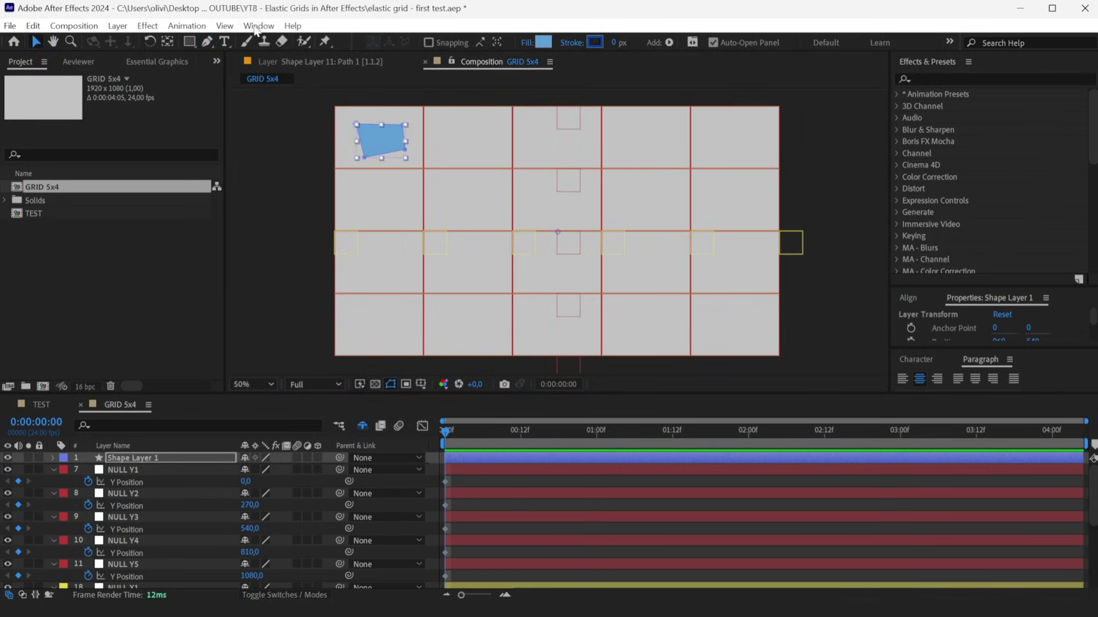
Use Create Nulls From Paths on the shape's Path to make Points Follow Nulls.
click(259, 25)
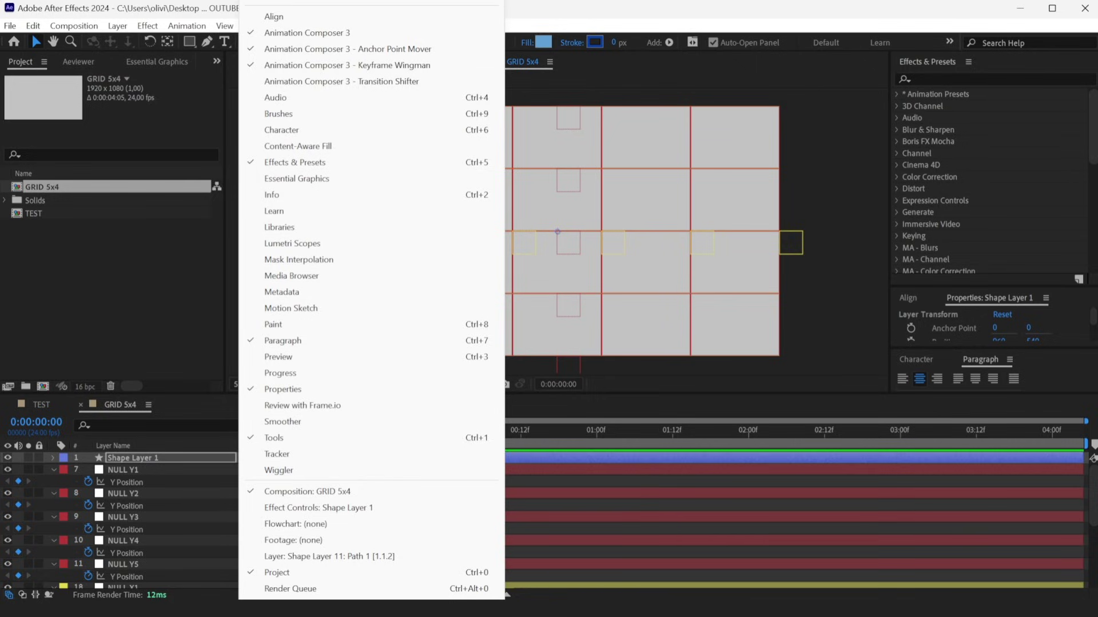
drag(454, 287, 31, 255)
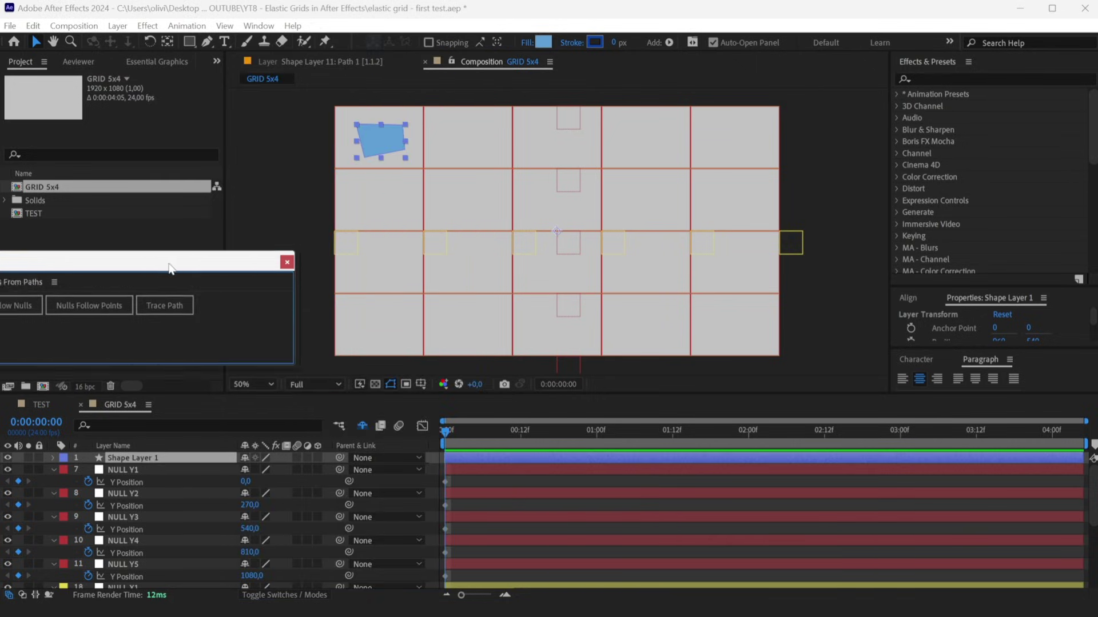
click(53, 458)
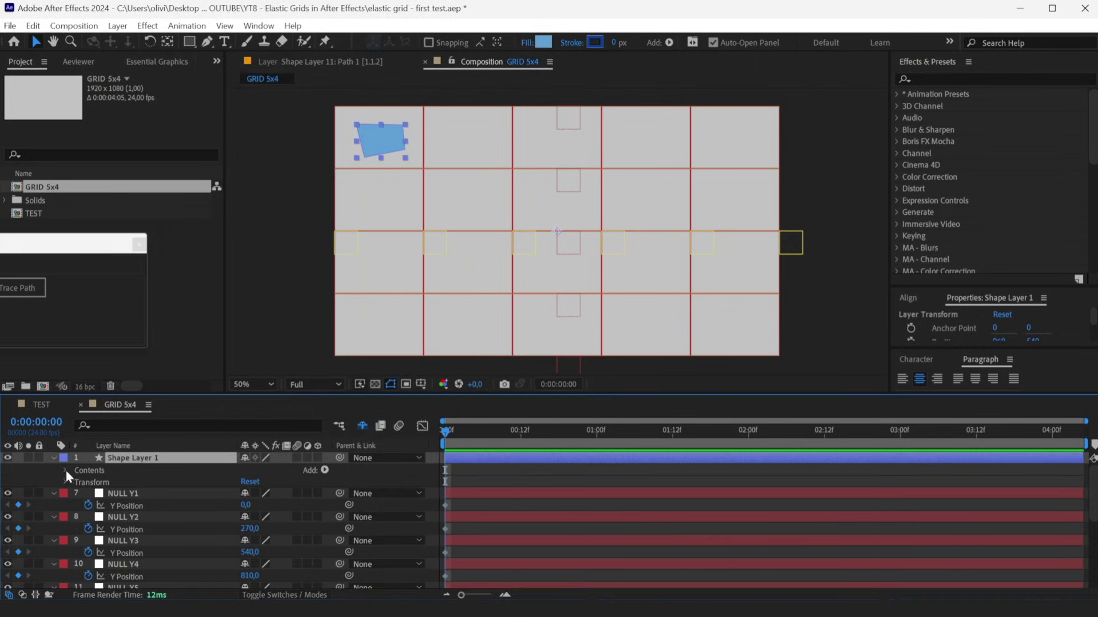
click(65, 470)
click(90, 495)
click(140, 509)
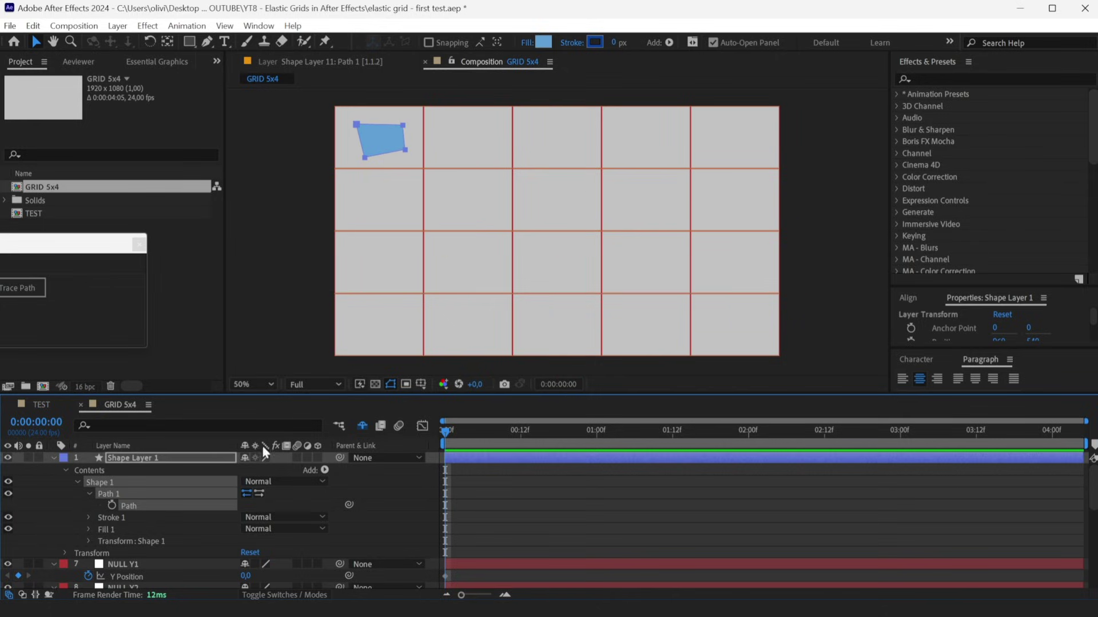
drag(67, 242, 602, 232)
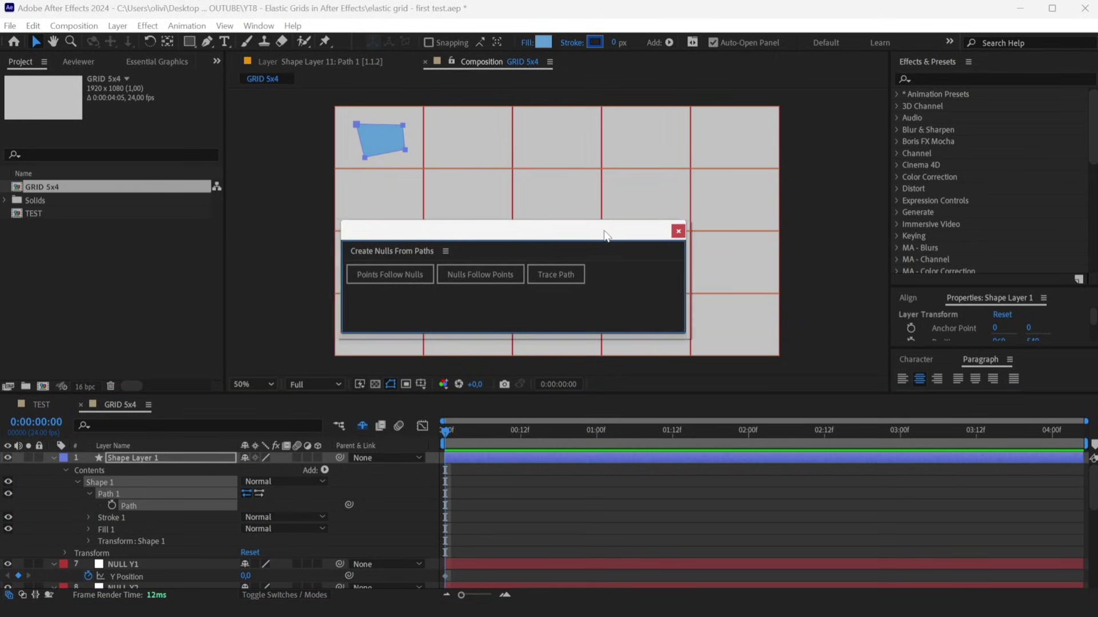
click(397, 285)
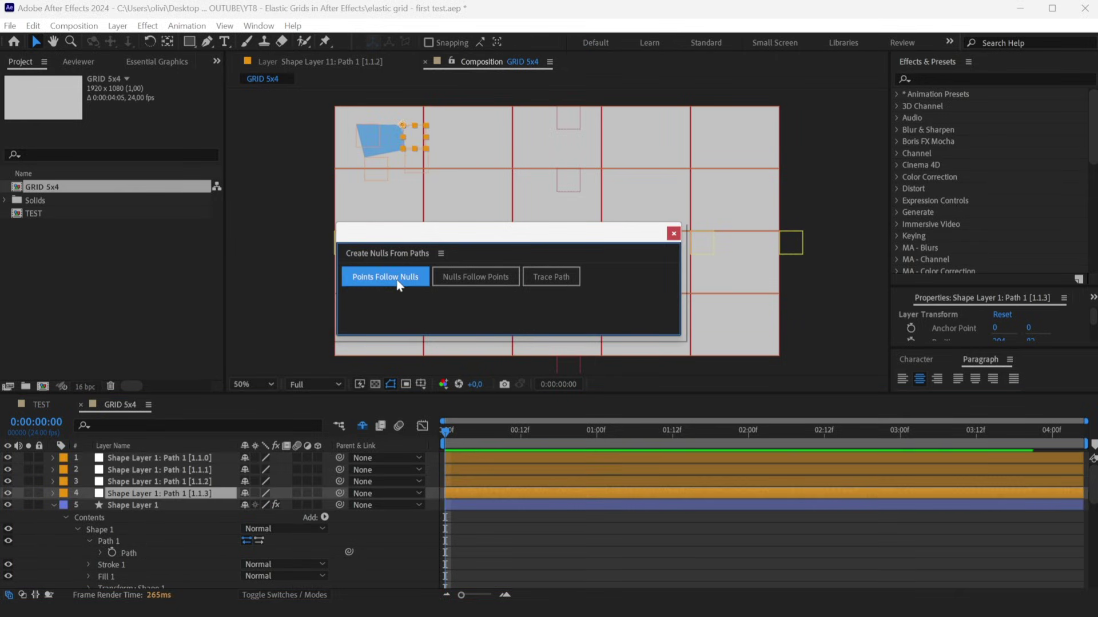
Set the first point null's X to 0 and separate all four point nulls' positions.
drag(630, 231, 0, 259)
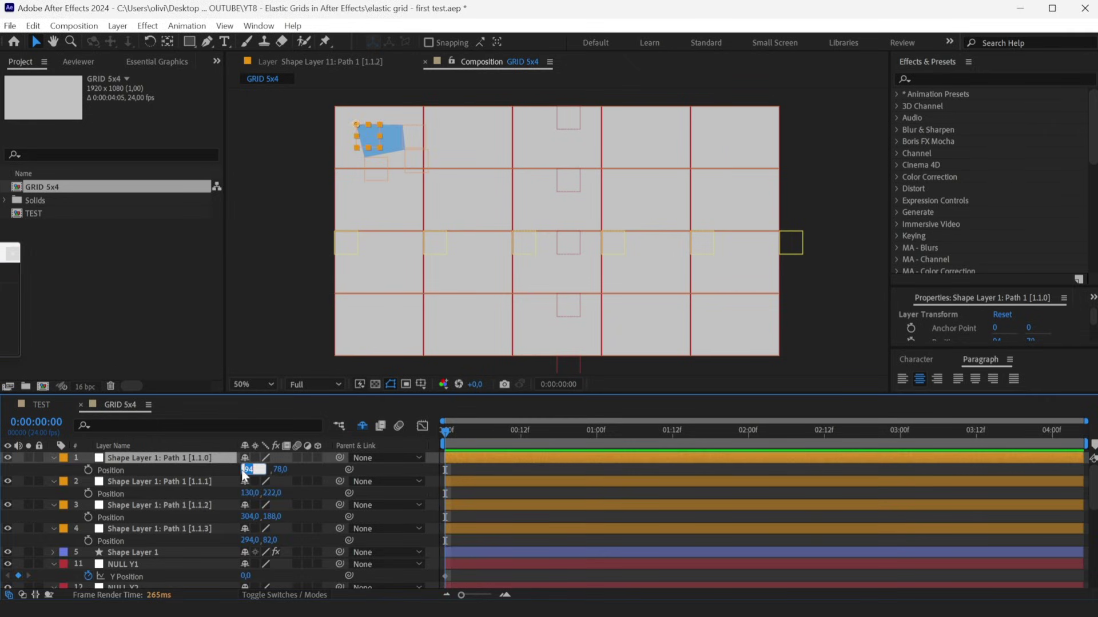
text(0)
key(Return)
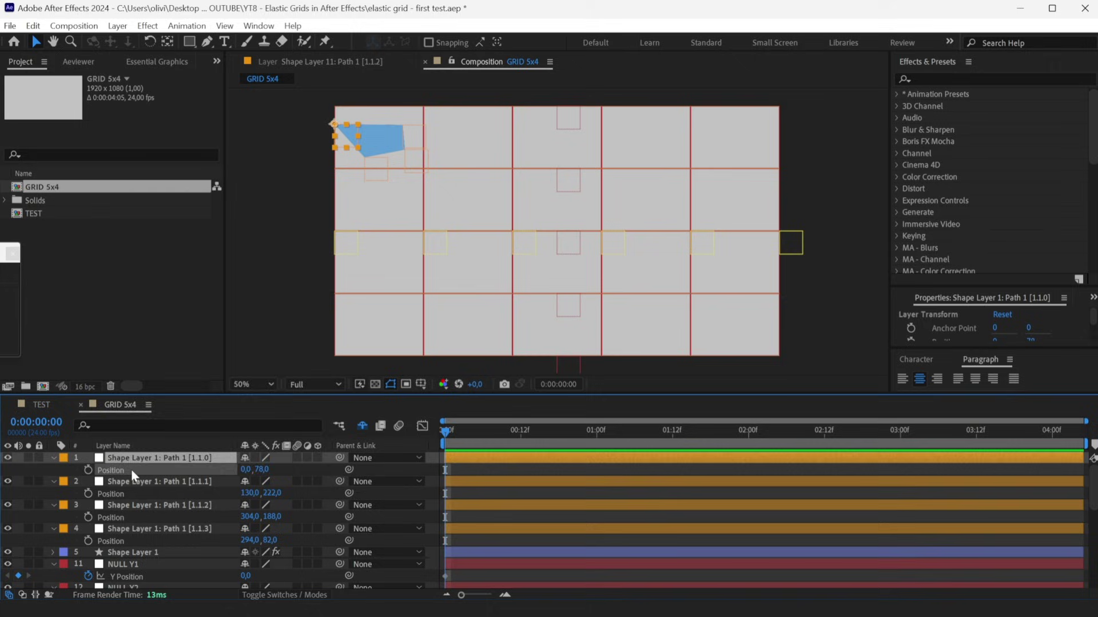
right_click(132, 469)
click(206, 291)
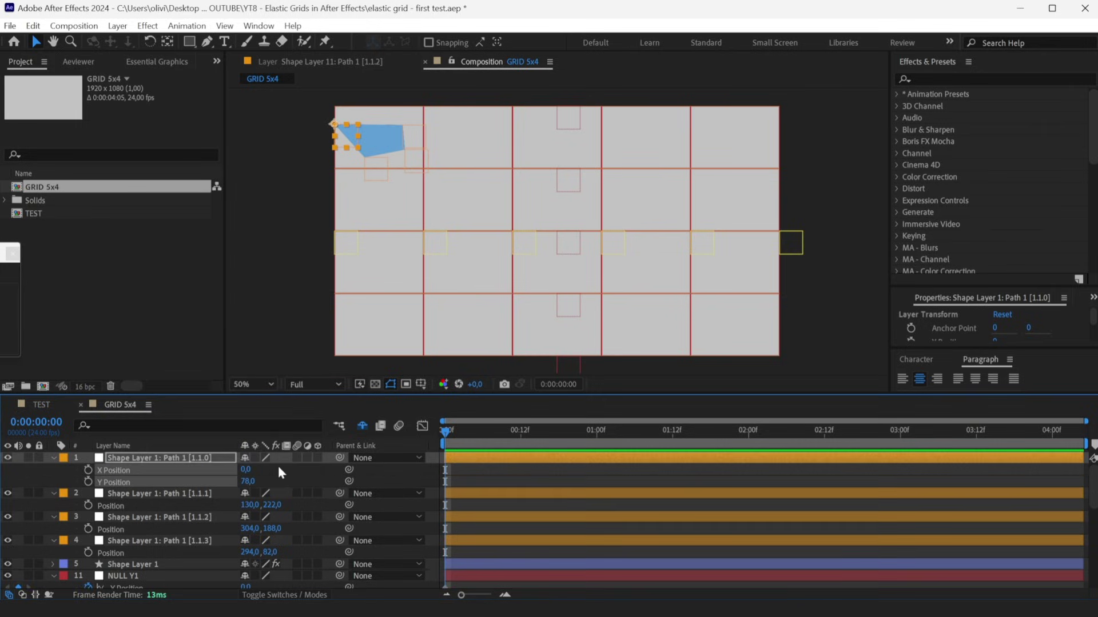
right_click(154, 503)
click(197, 325)
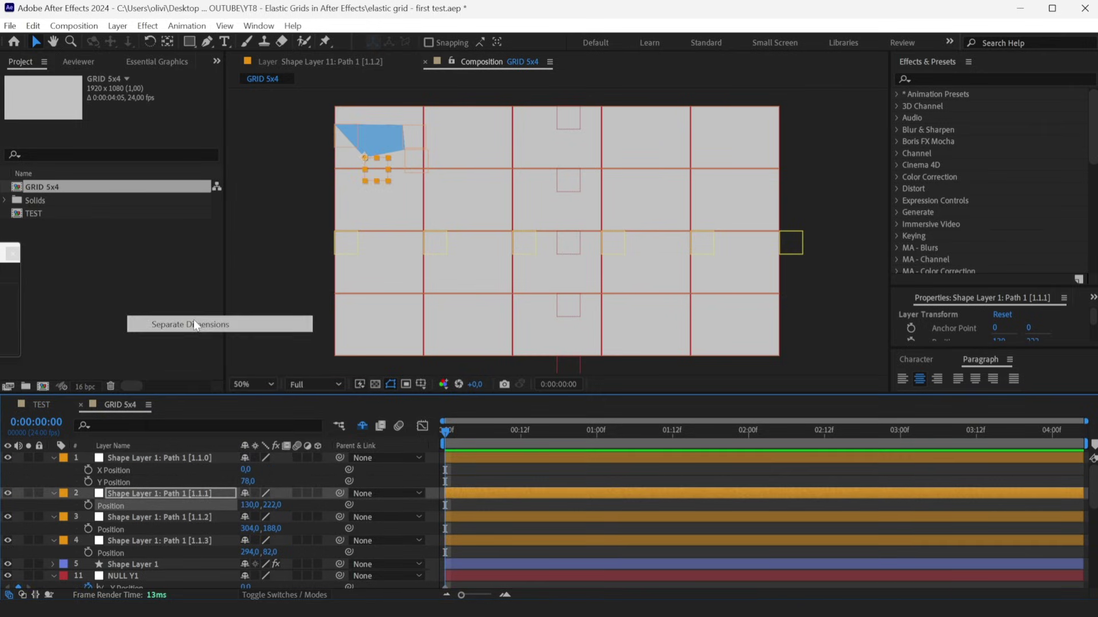
right_click(124, 540)
click(197, 356)
scroll(123, 569, down, 2)
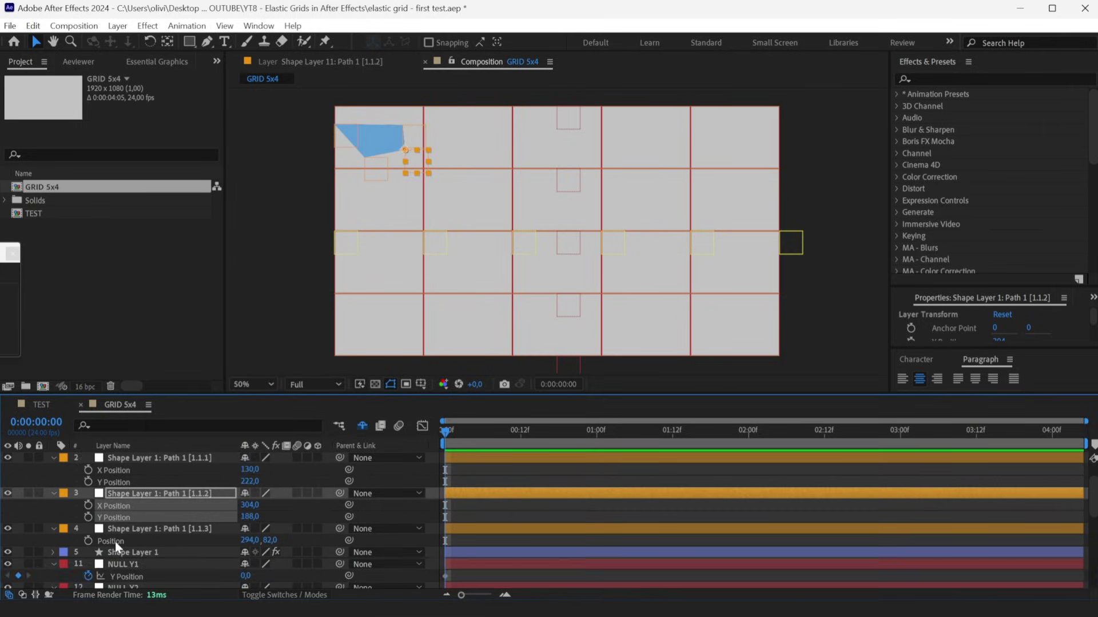
right_click(115, 542)
click(182, 361)
scroll(162, 508, up, 2)
click(123, 473)
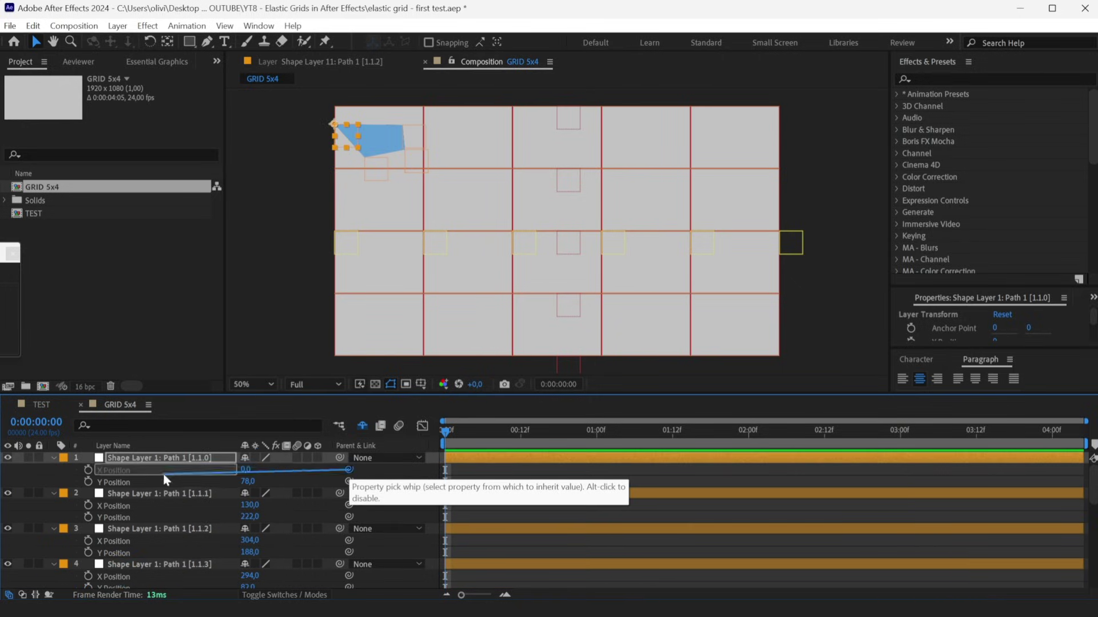
mouse_move(177, 541)
mouse_down()
mouse_move(125, 579)
mouse_move(137, 561)
mouse_up()
scroll(156, 547, up, 1)
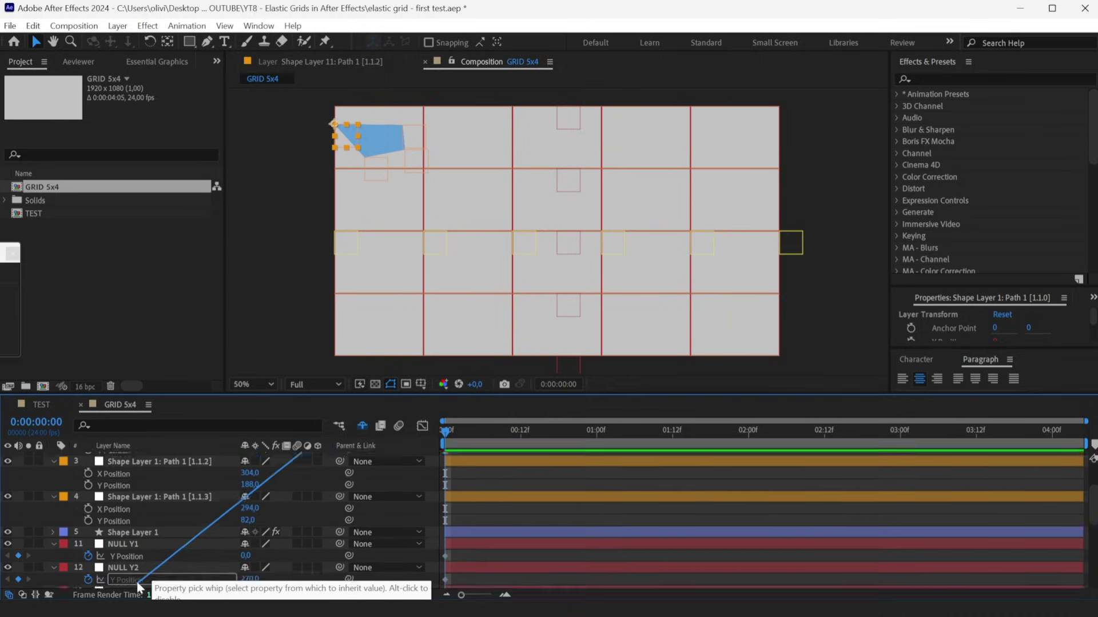
drag(141, 580, 143, 546)
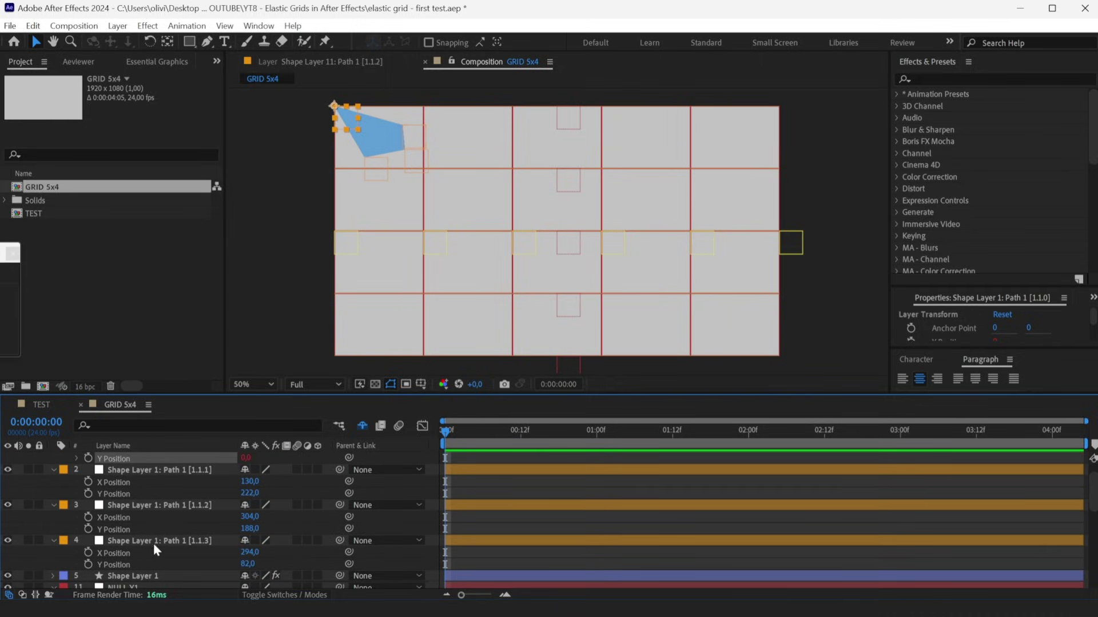
scroll(163, 542, up, 1)
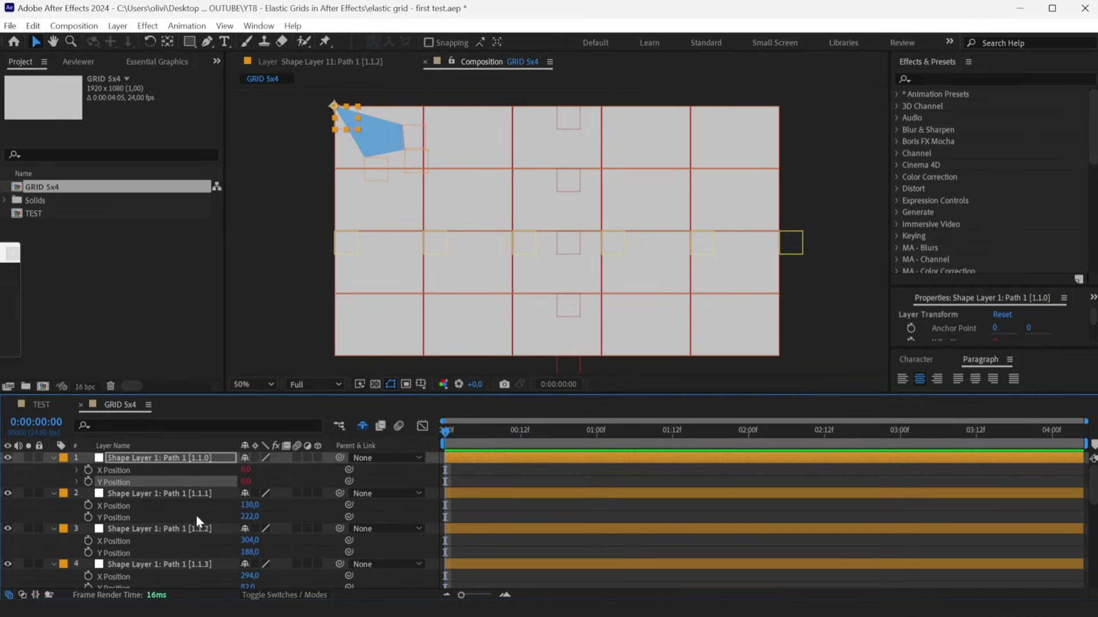
Link layers 3 and 4's X Position expressions to the NULL X grid nulls.
click(77, 469)
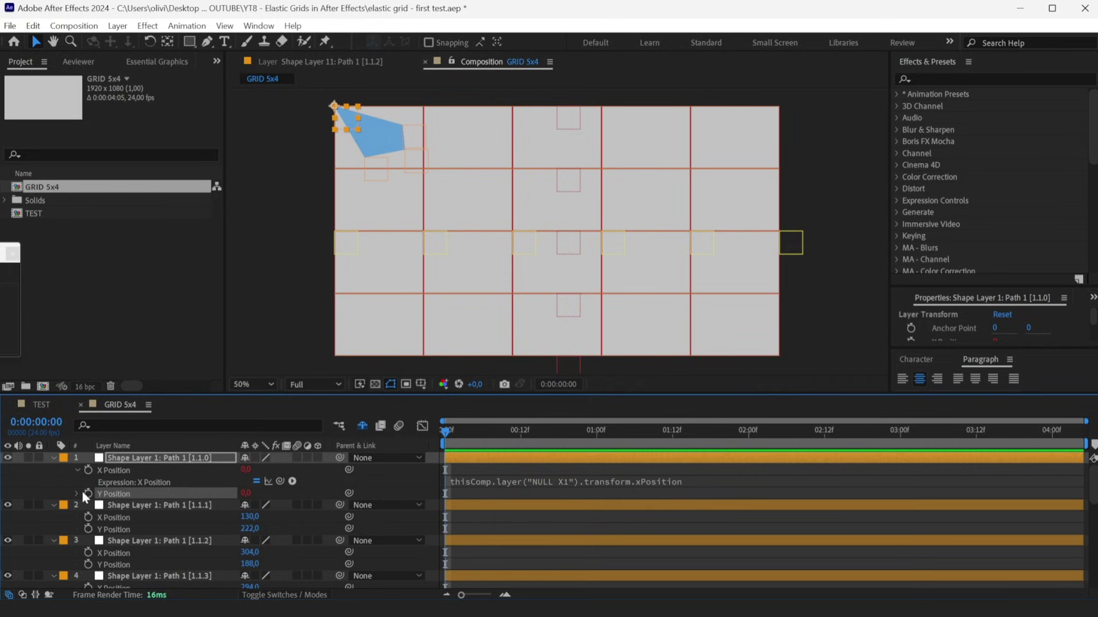
click(78, 493)
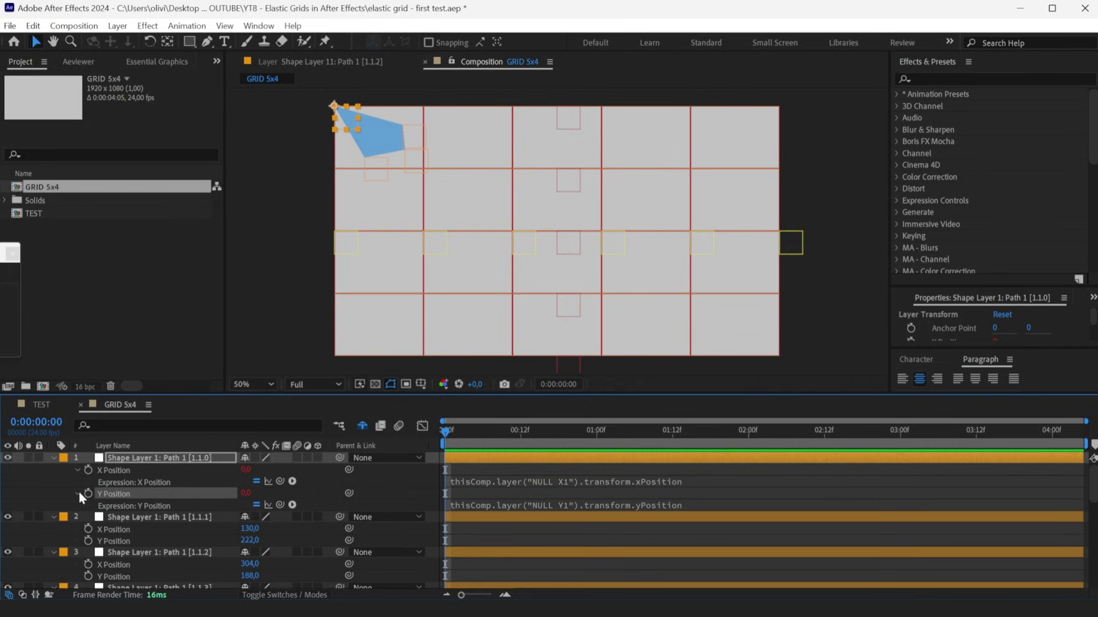
click(532, 482)
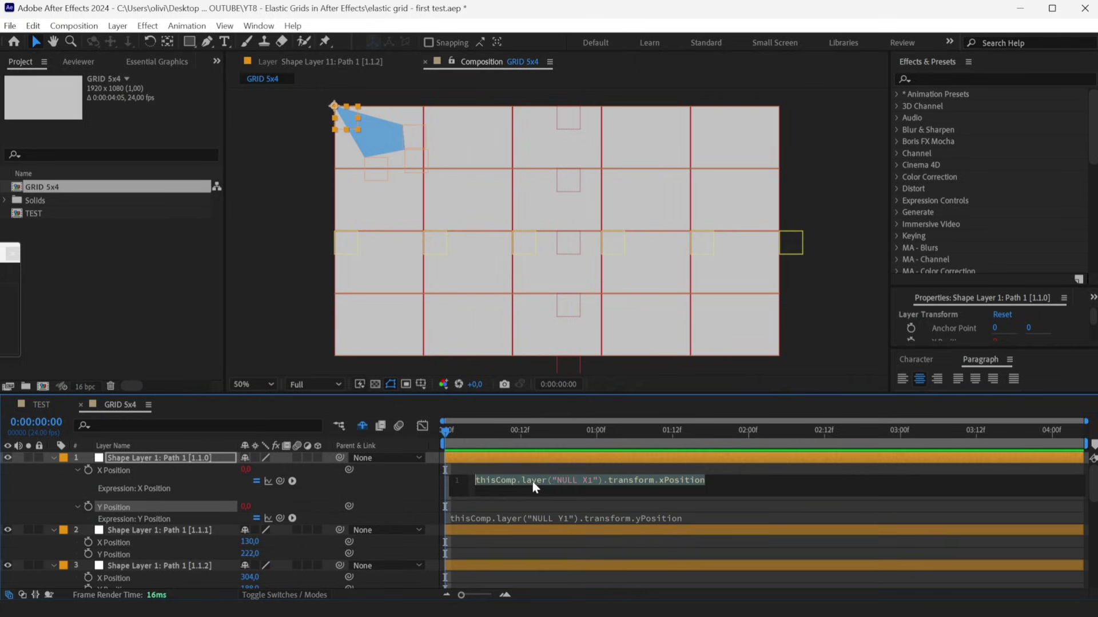
click(748, 469)
scroll(463, 524, down, 2)
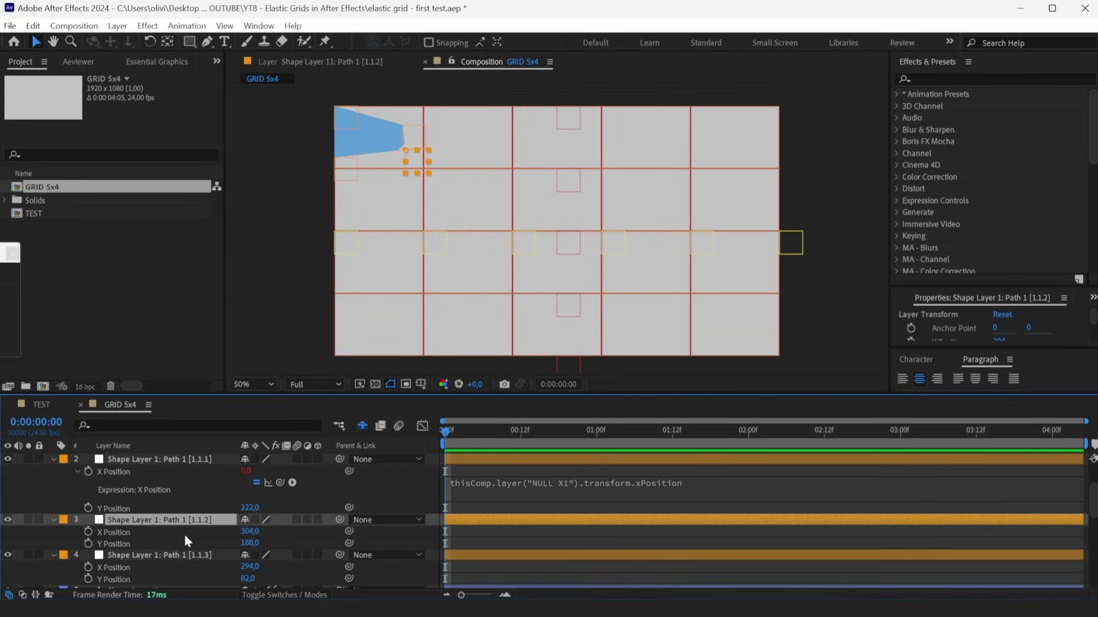
click(113, 533)
key(alt+shift+equal)
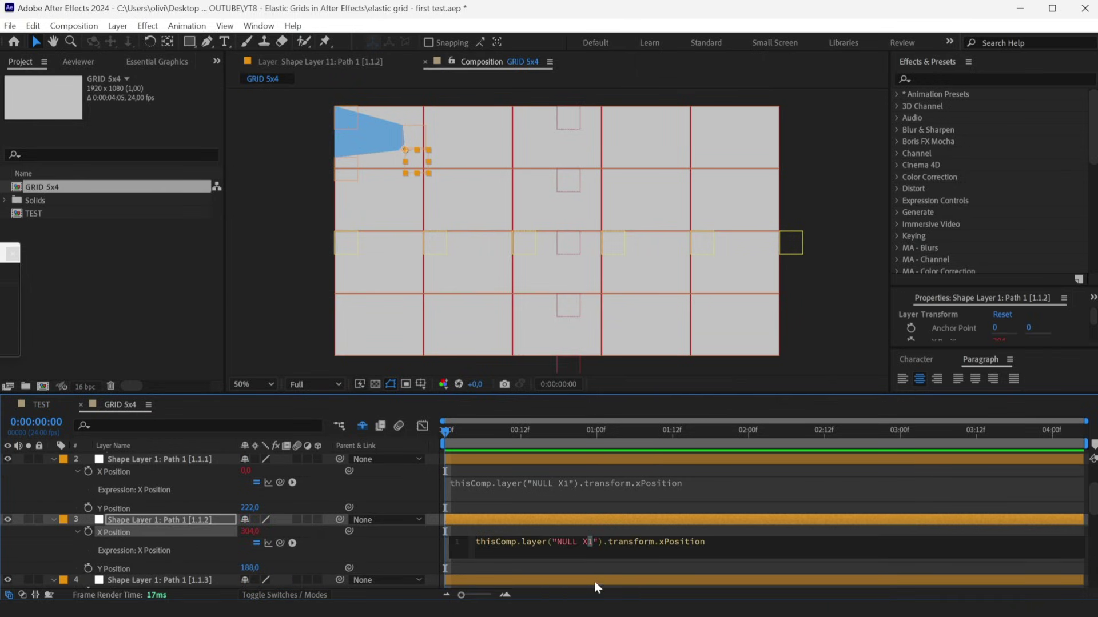
text(2)
click(503, 522)
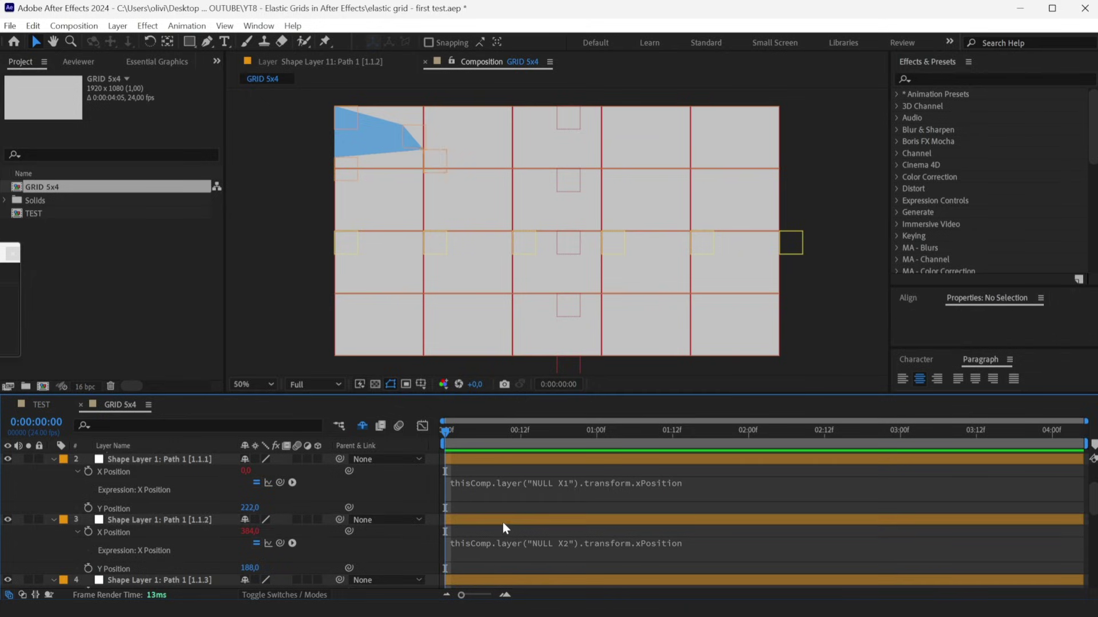
scroll(503, 523, down, 2)
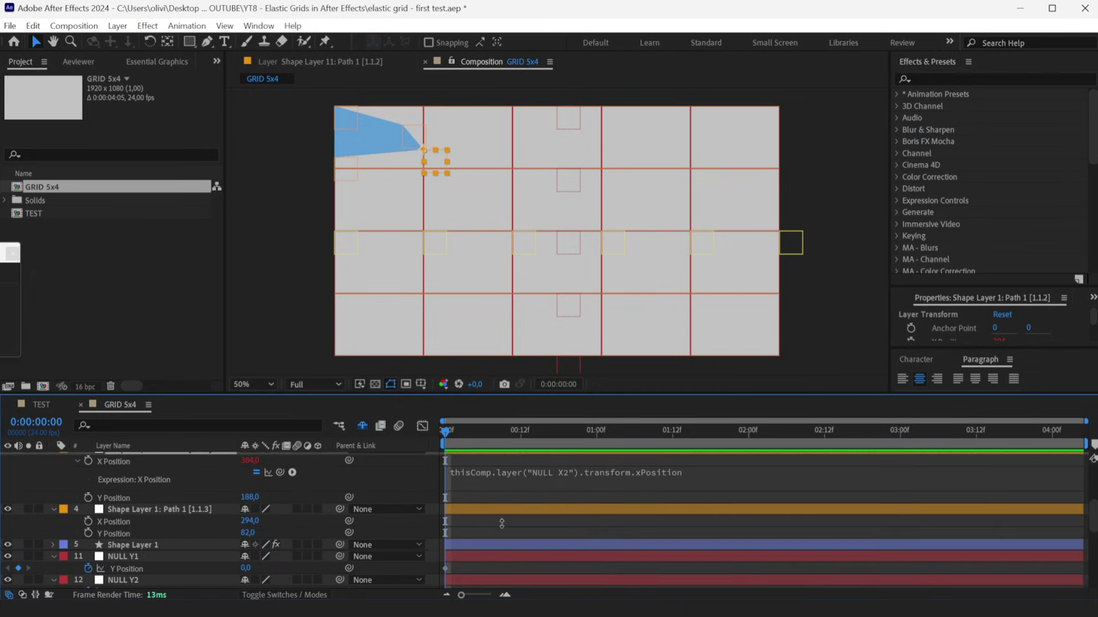
alt+click(89, 521)
text(thisComp.layer("NULL X1").transform.xPosition)
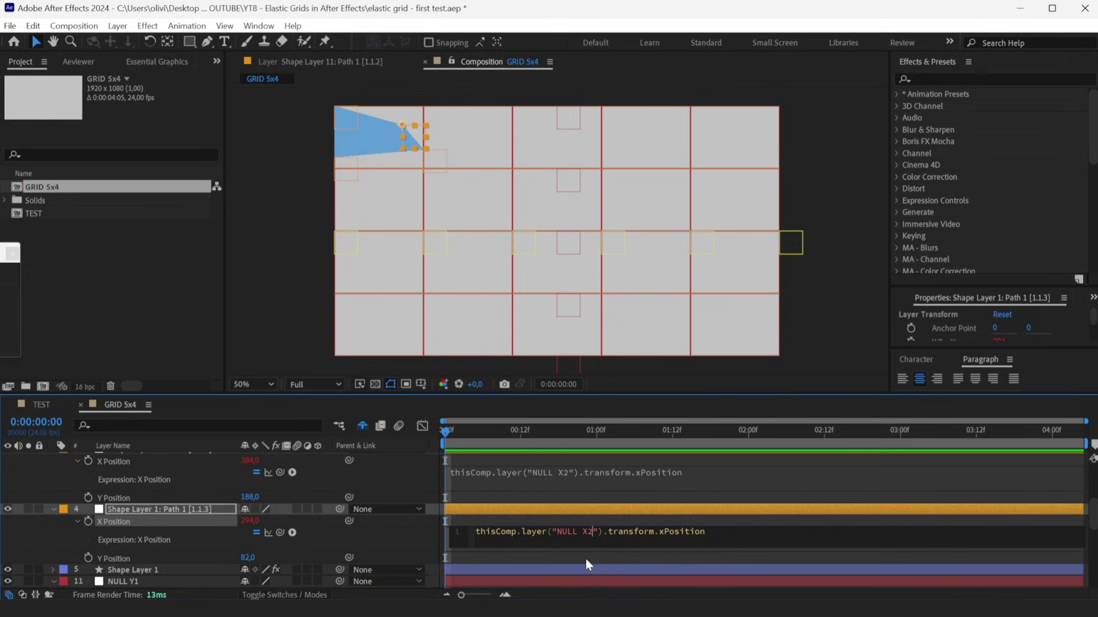
scroll(566, 519, up, 5)
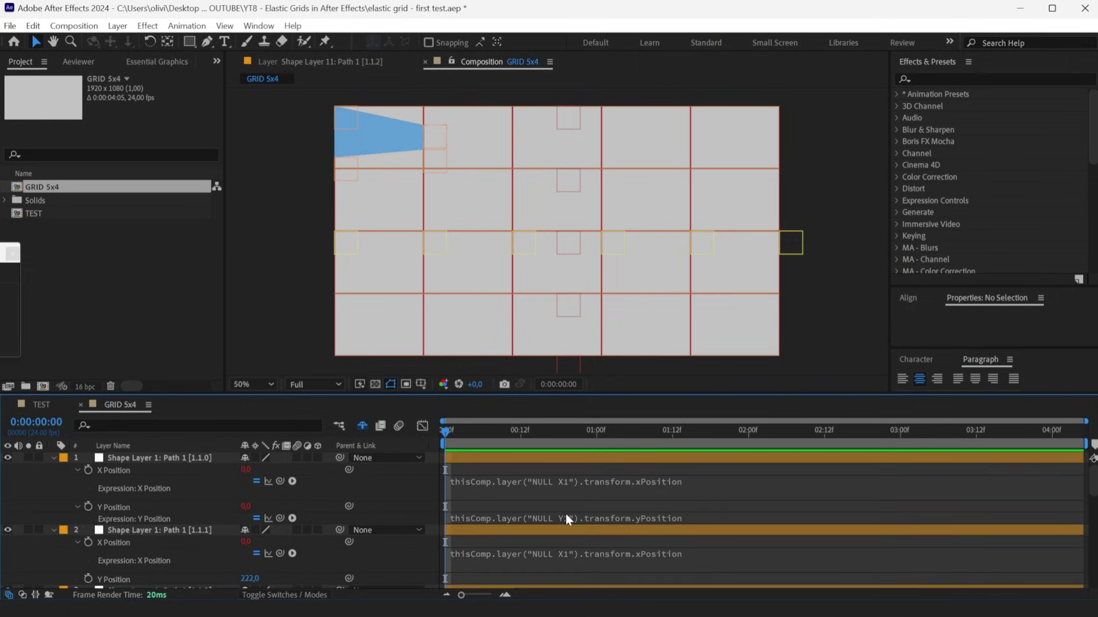
Add thisComp.layer("NULL Y#") Y Position expressions to the next path nulls, starting with NULL Y2.
click(529, 519)
click(526, 546)
scroll(519, 529, down, 2)
alt+click(89, 522)
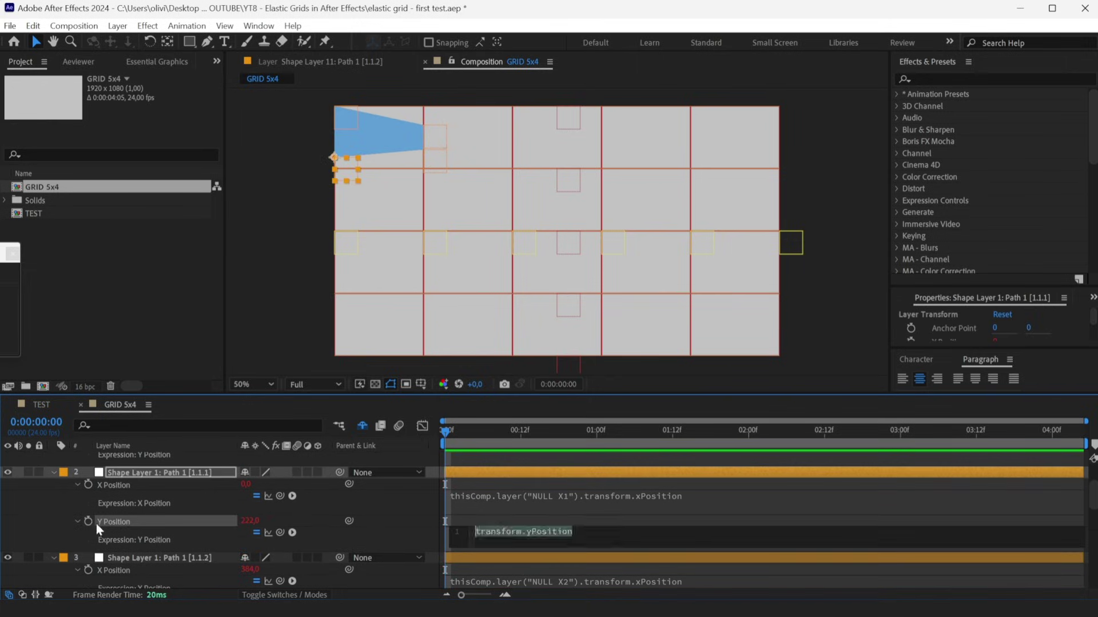
text(2)
click(597, 510)
scroll(597, 510, down, 2)
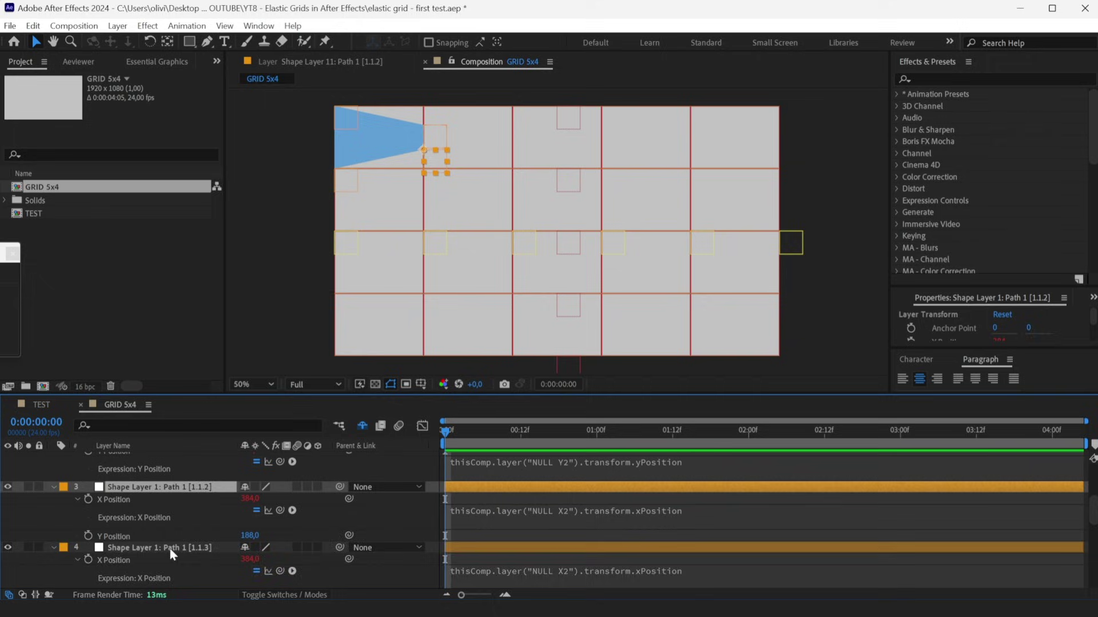
alt+click(88, 536)
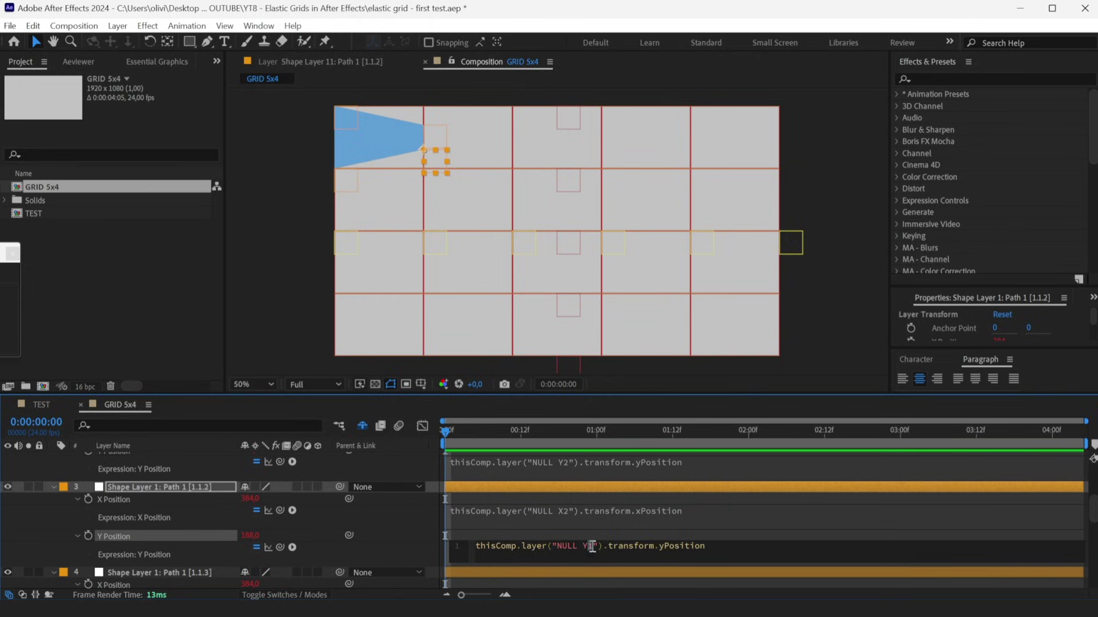
Add the fourth path null's NULL Y Position expression and collapse the shape layers.
click(591, 502)
scroll(590, 502, down, 2)
alt+click(89, 551)
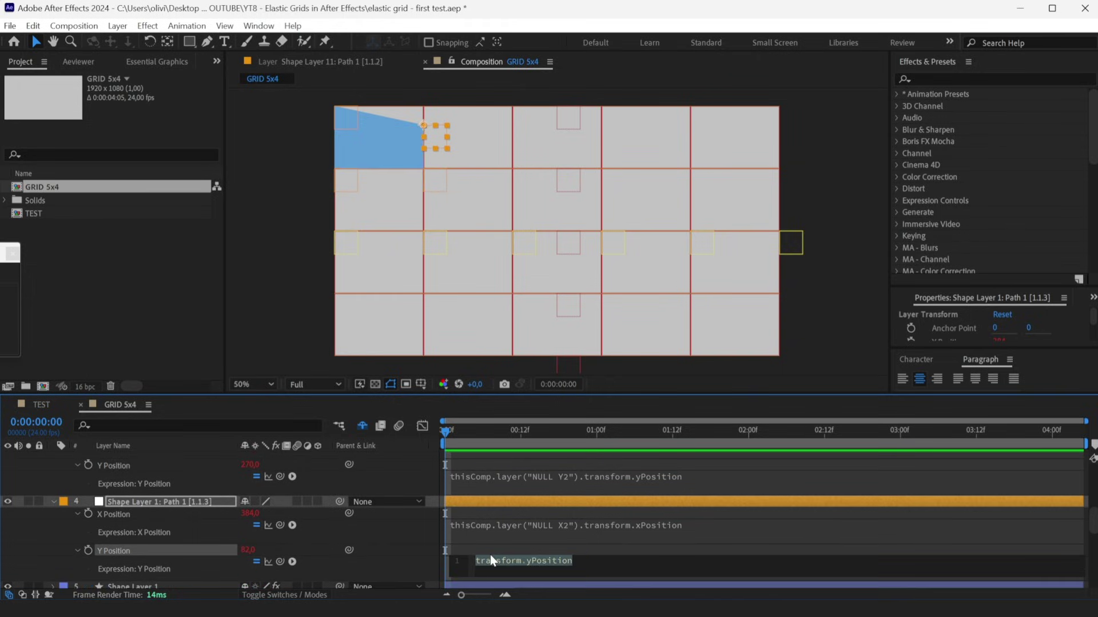
scroll(57, 462, up, 1)
click(55, 484)
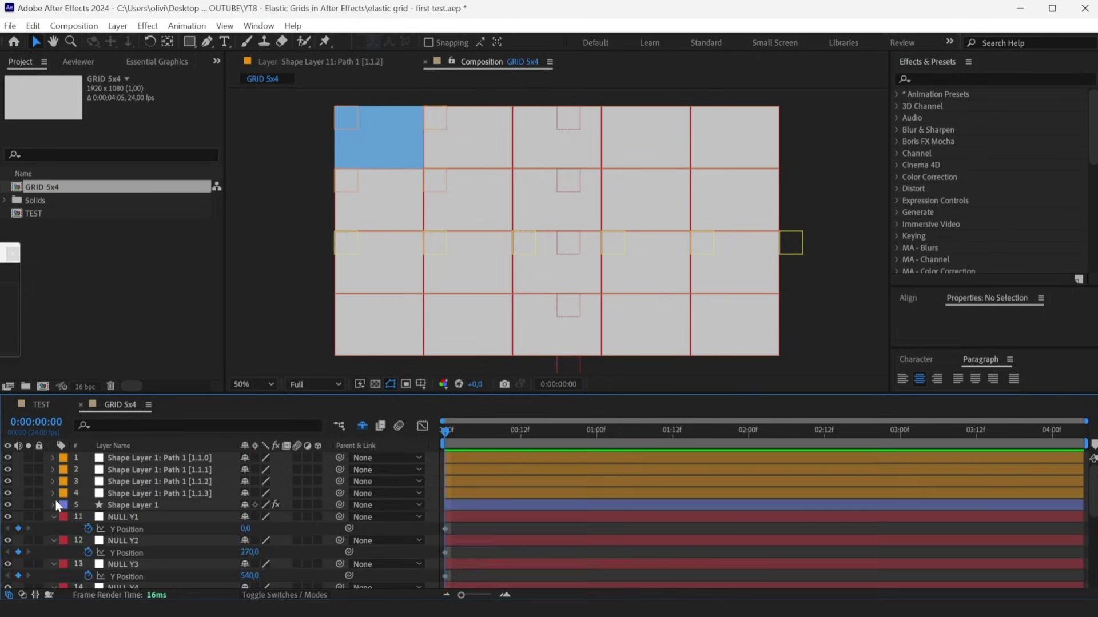
Drag NULL Y1 down to reshape the box, then undo the NULL X1 and X2 moves.
click(566, 126)
click(567, 175)
drag(565, 130, 571, 216)
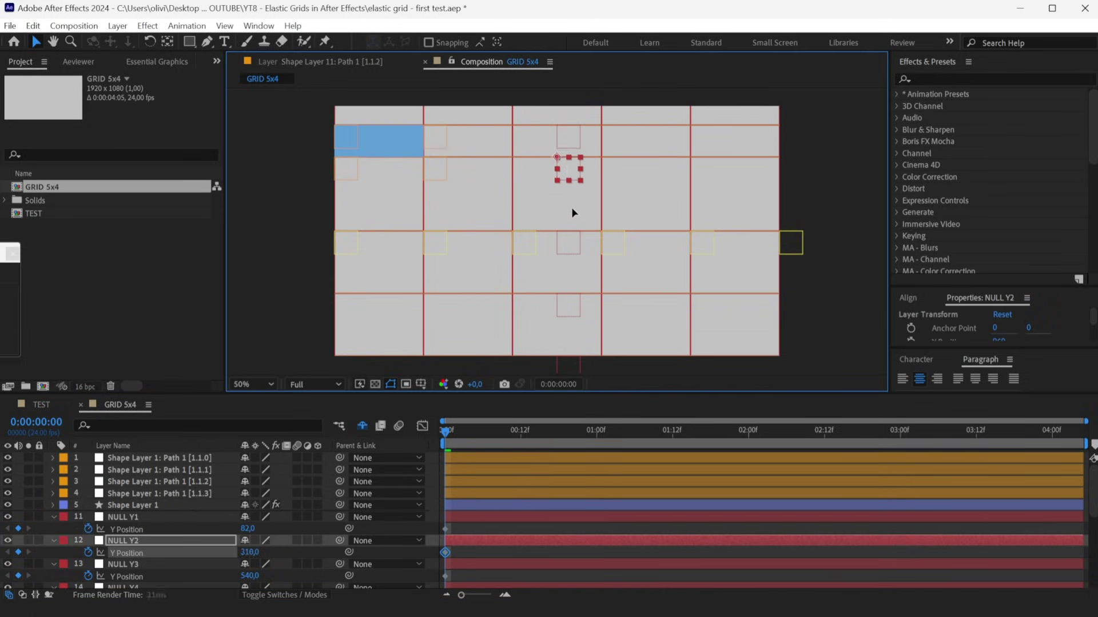
scroll(556, 489, down, 3)
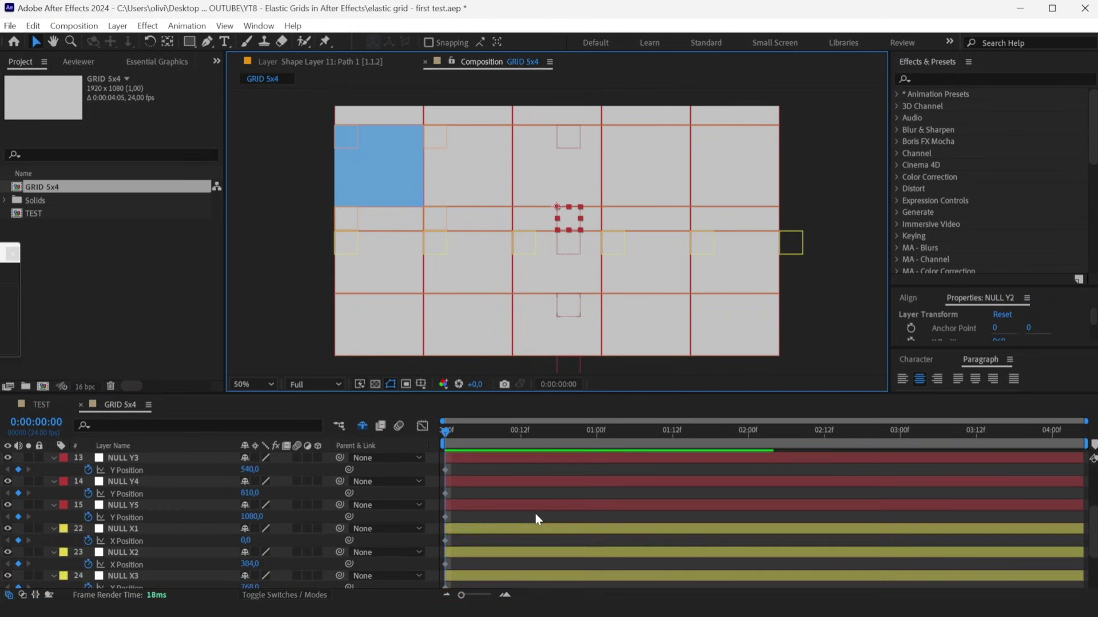
click(504, 529)
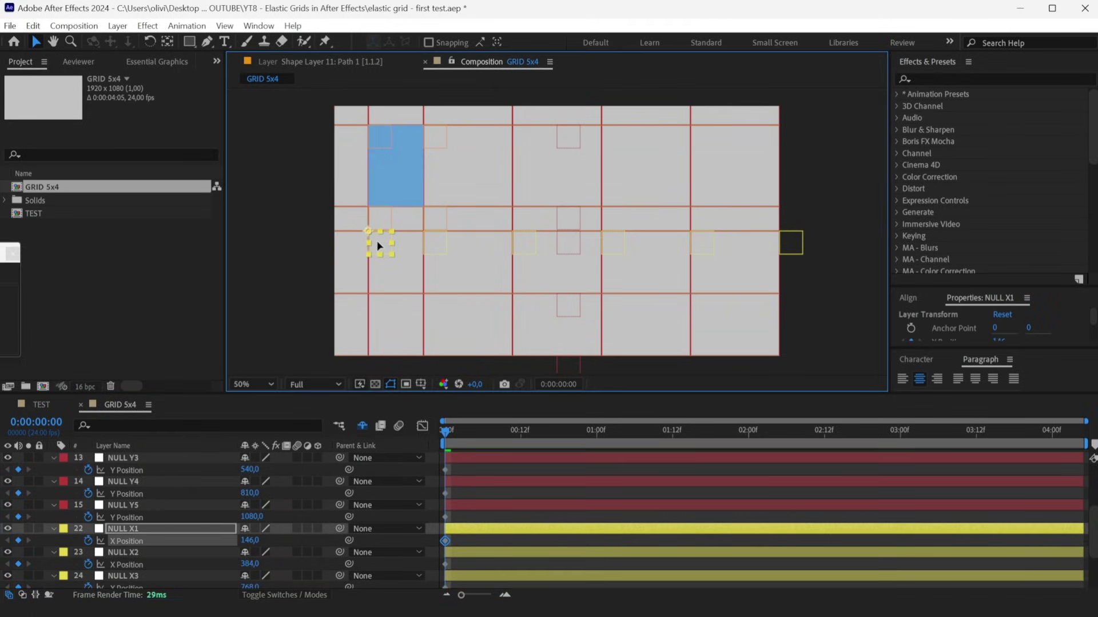
click(476, 552)
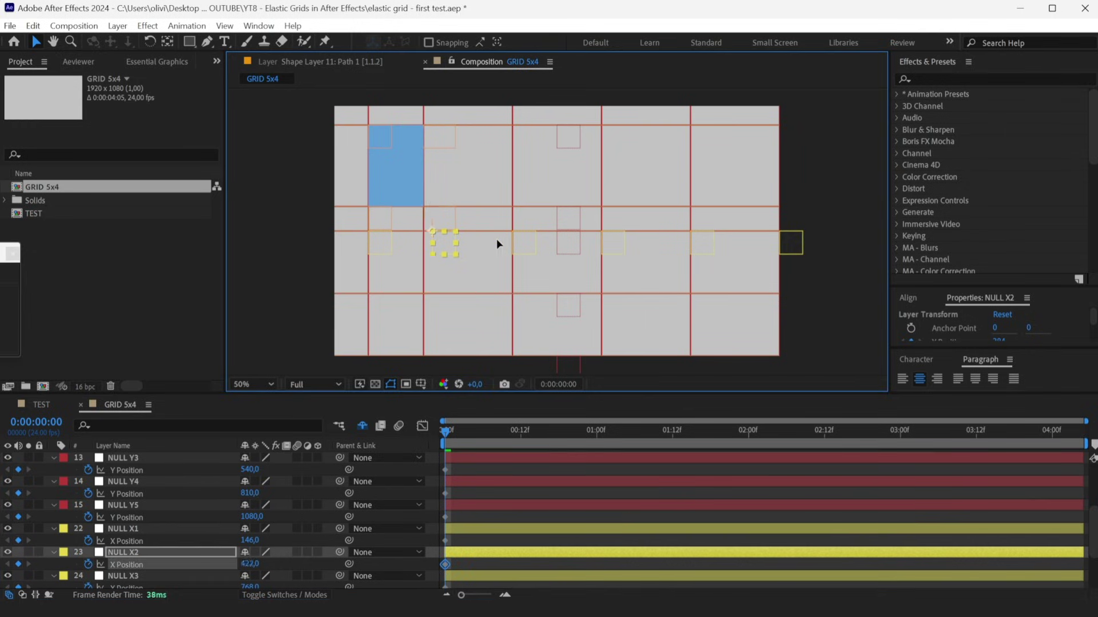
key(ctrl+z)
key(ctrl+z)
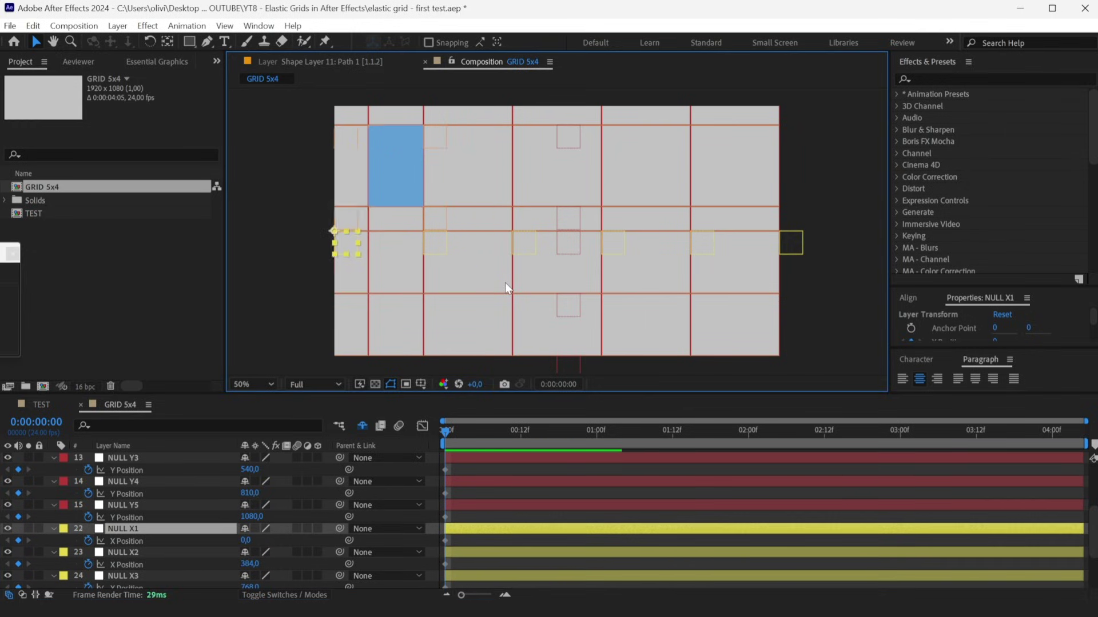
key(ctrl+z)
key(ctrl+z)
key(ctrl+z)
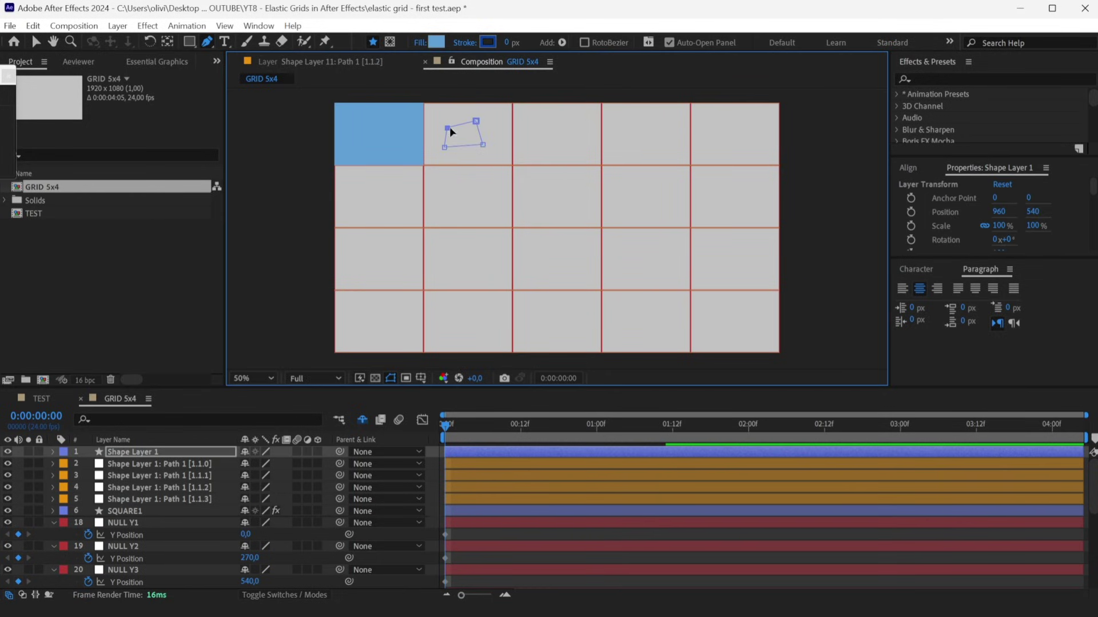
Separate the new shape's path null Position into X and Y dimensions.
right_click(99, 490)
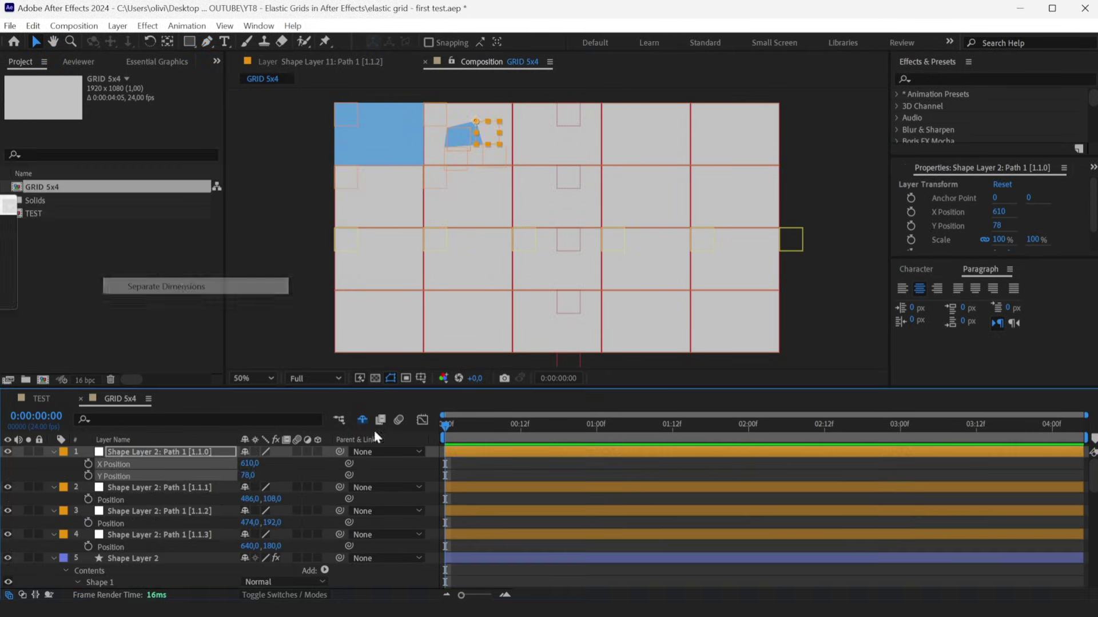
click(172, 322)
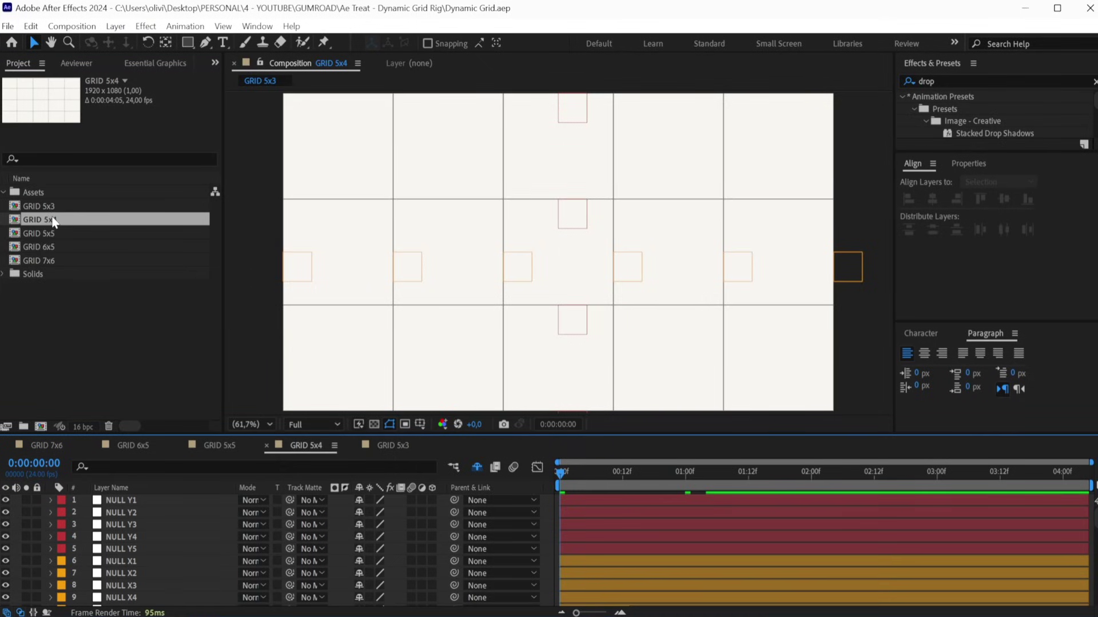
Move the GUIDE Y1 through GUIDE X6 layers directly beneath the NULL layers.
click(41, 261)
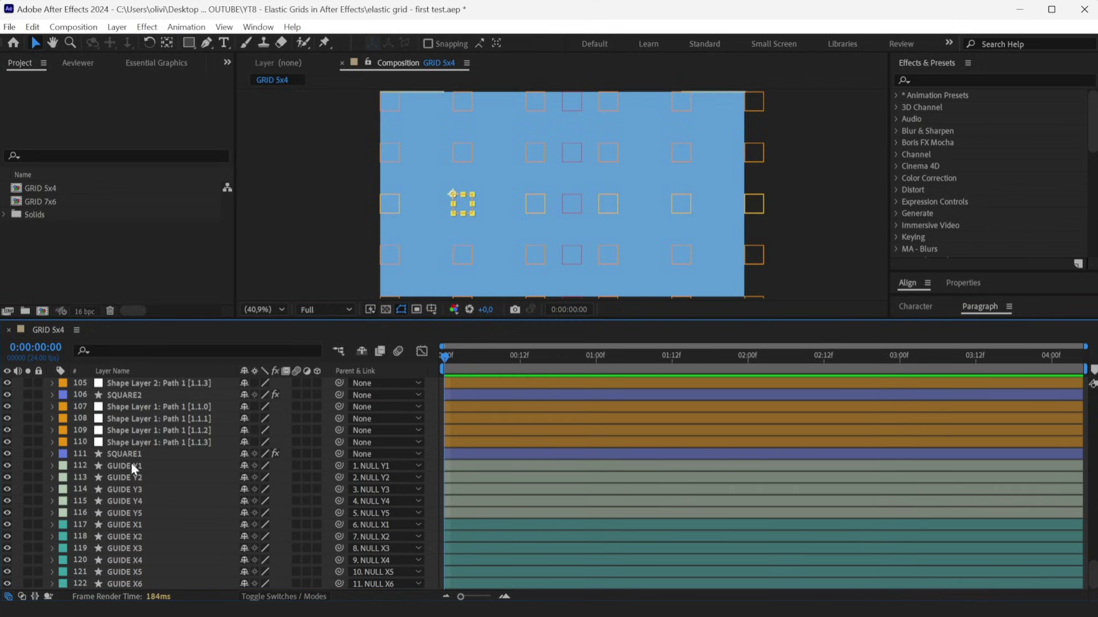
click(123, 466)
shift+click(120, 584)
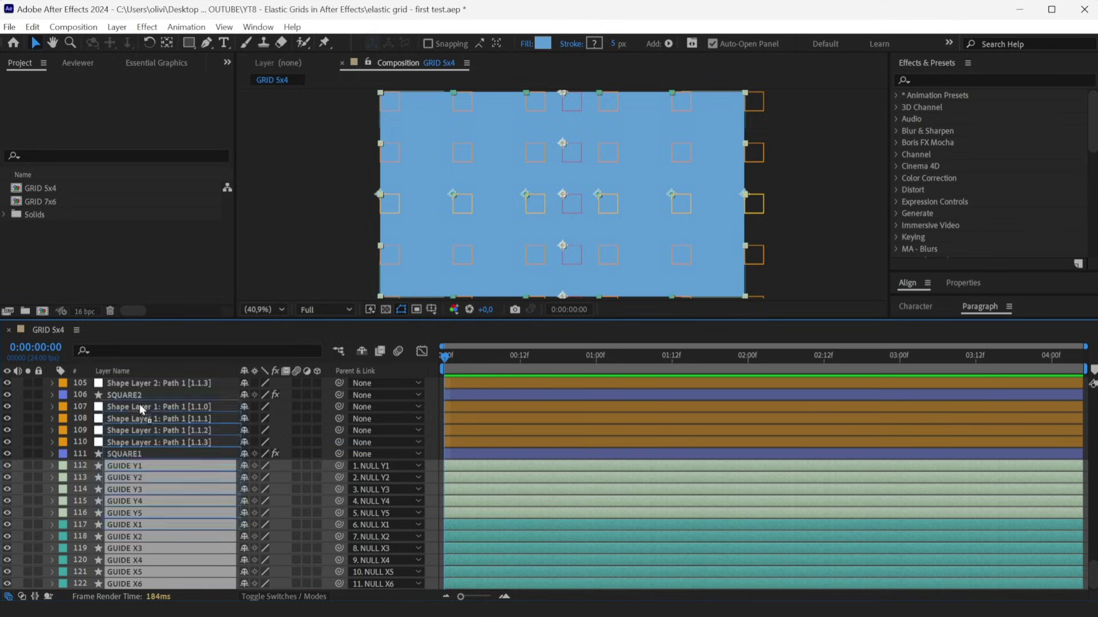
drag(145, 380, 141, 504)
scroll(141, 502, down, 2)
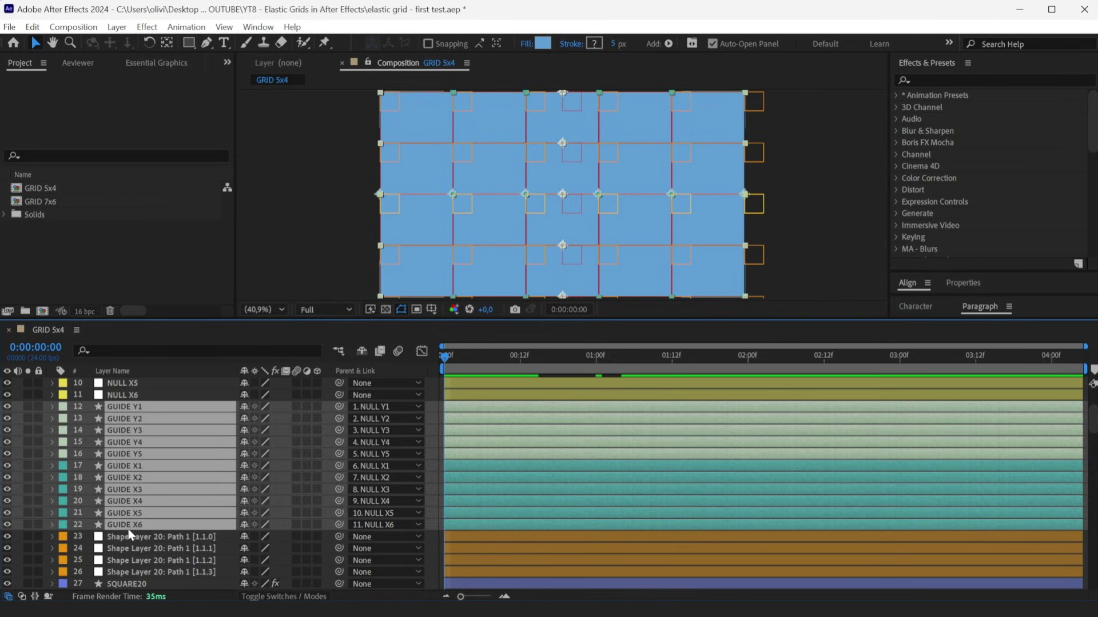
Relabel the path shape layers yellow and hide the shy layers.
click(128, 536)
click(62, 537)
click(103, 255)
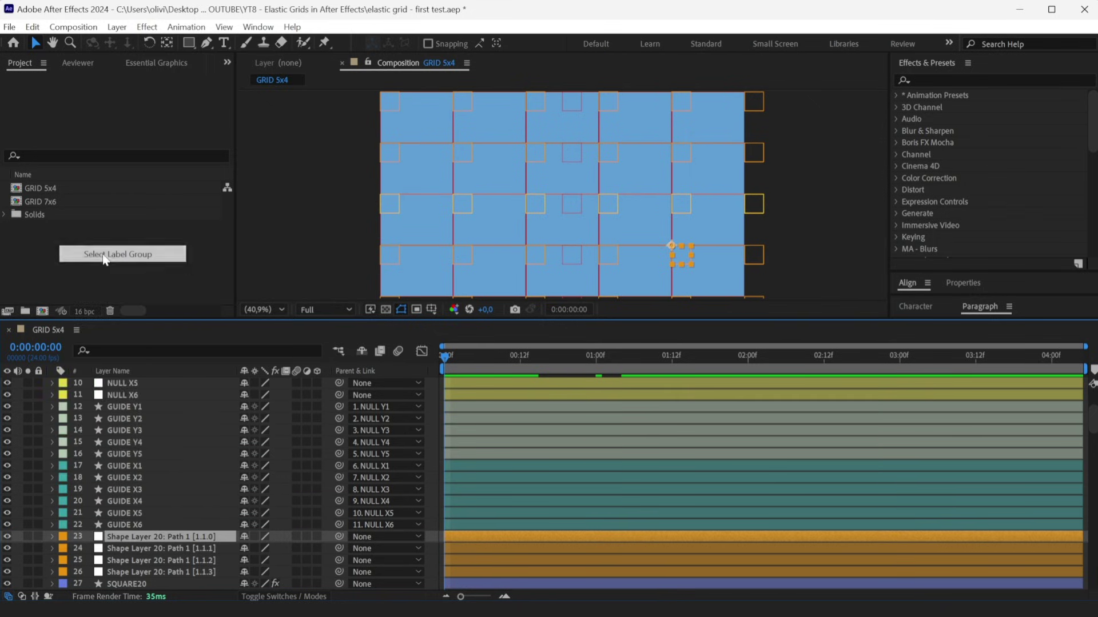
scroll(166, 471, down, 1)
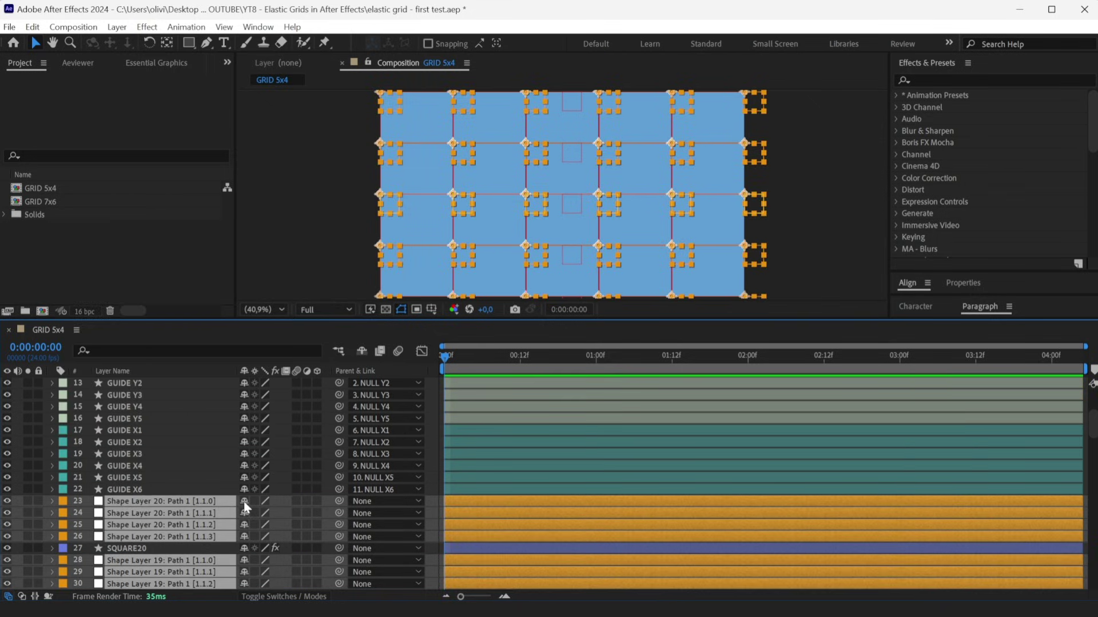
click(64, 512)
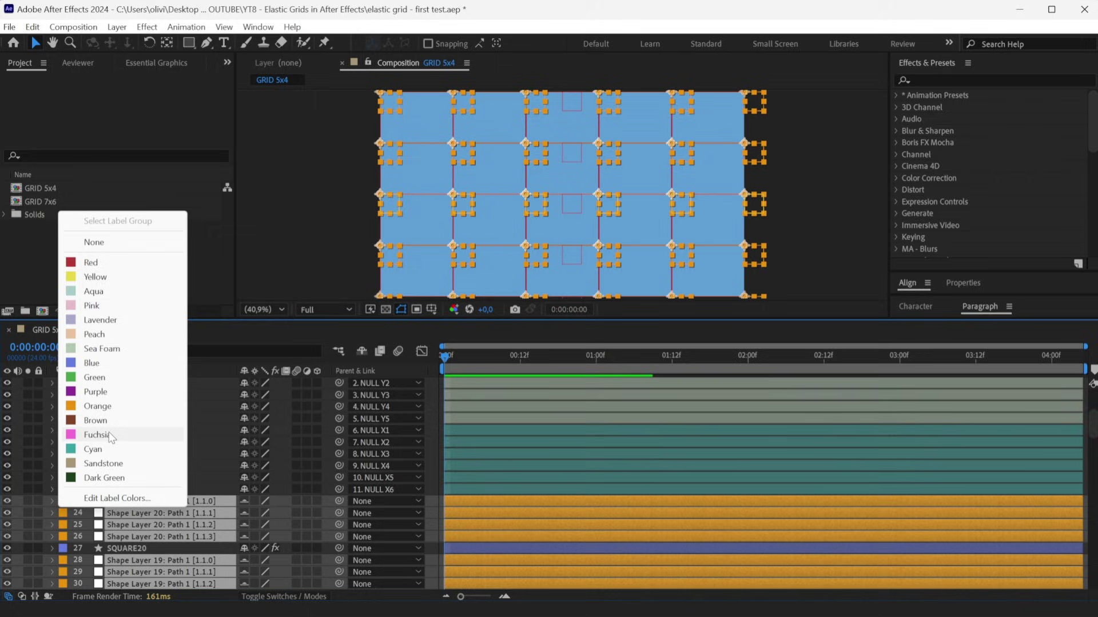
click(98, 277)
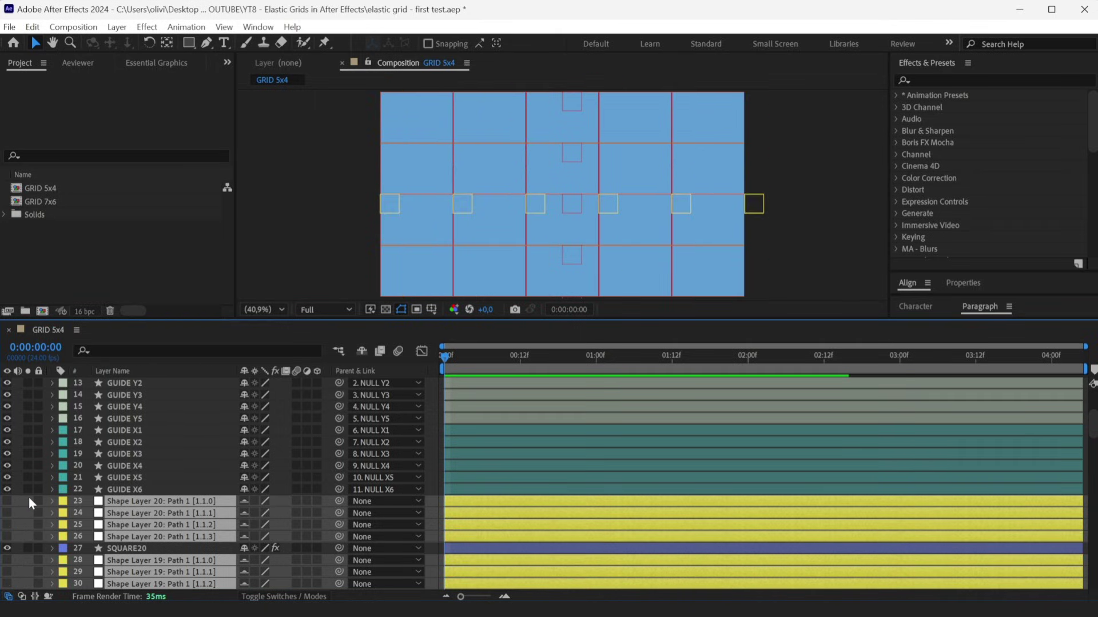
click(361, 351)
scroll(184, 449, up, 2)
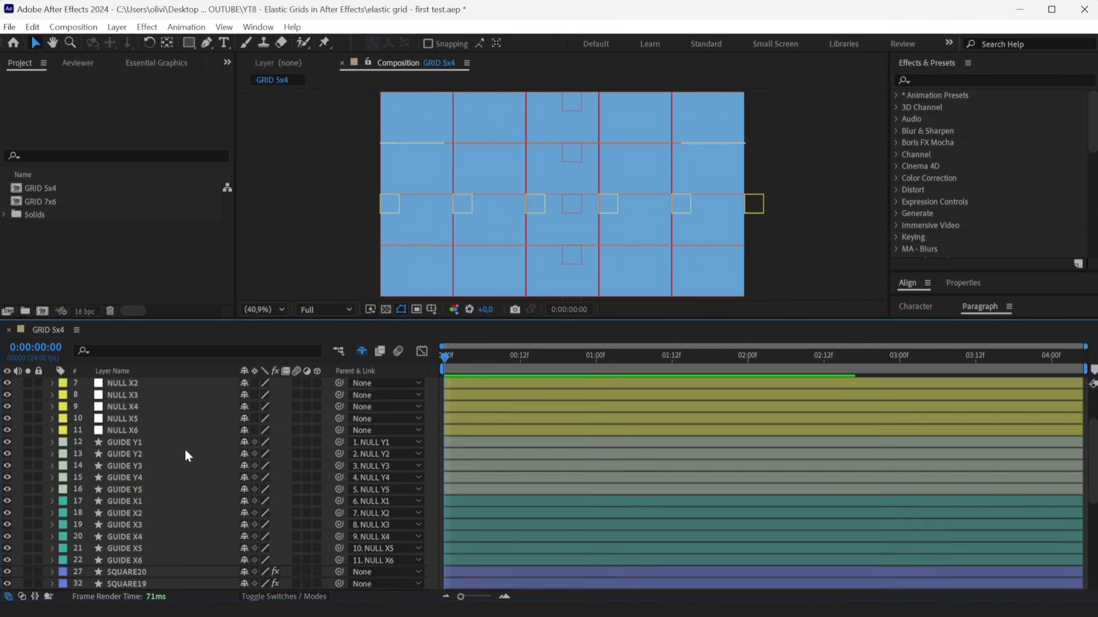
scroll(108, 498, up, 2)
Select the NULL X1 through NULL X6 layers for relabelling.
click(108, 500)
shift+click(126, 444)
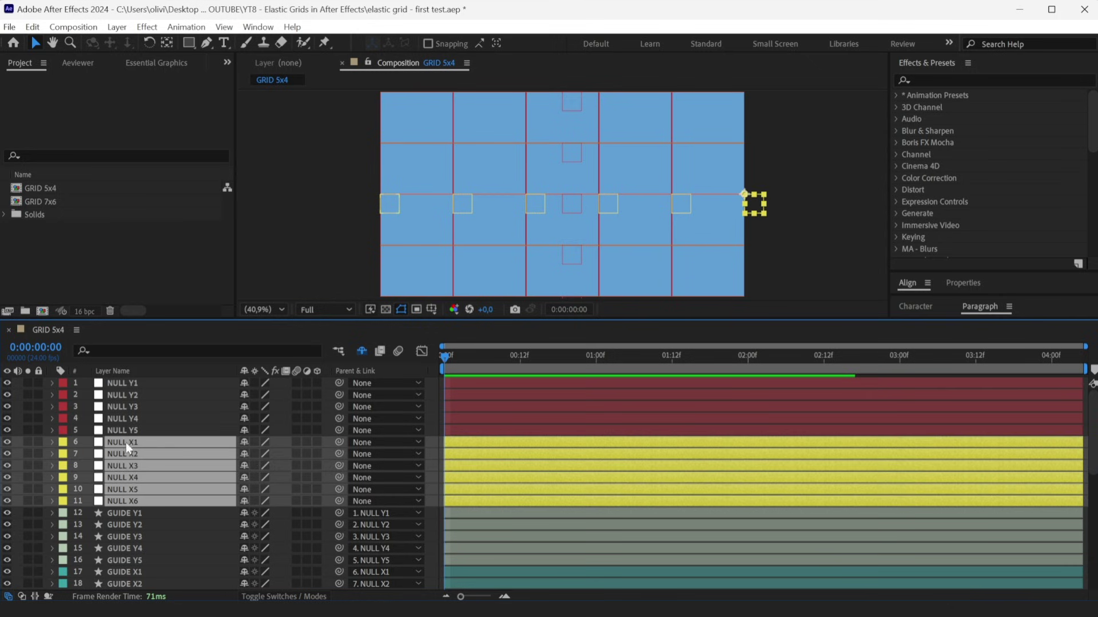
click(67, 448)
Label the NULL X layers orange and fill the squares saturated purple.
click(97, 347)
click(275, 227)
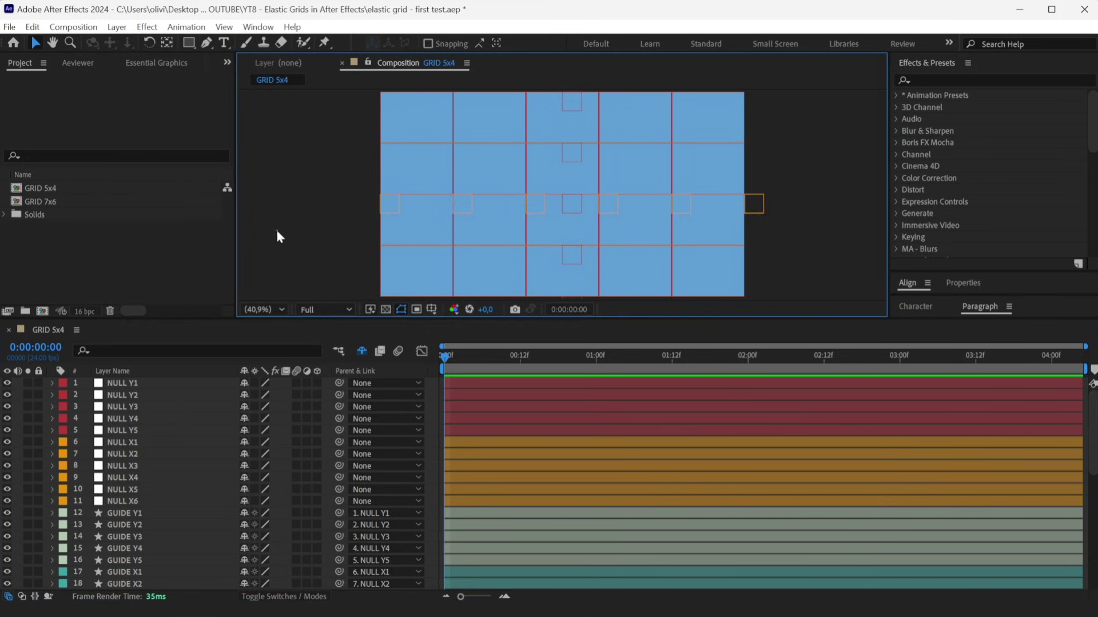
click(541, 44)
click(920, 328)
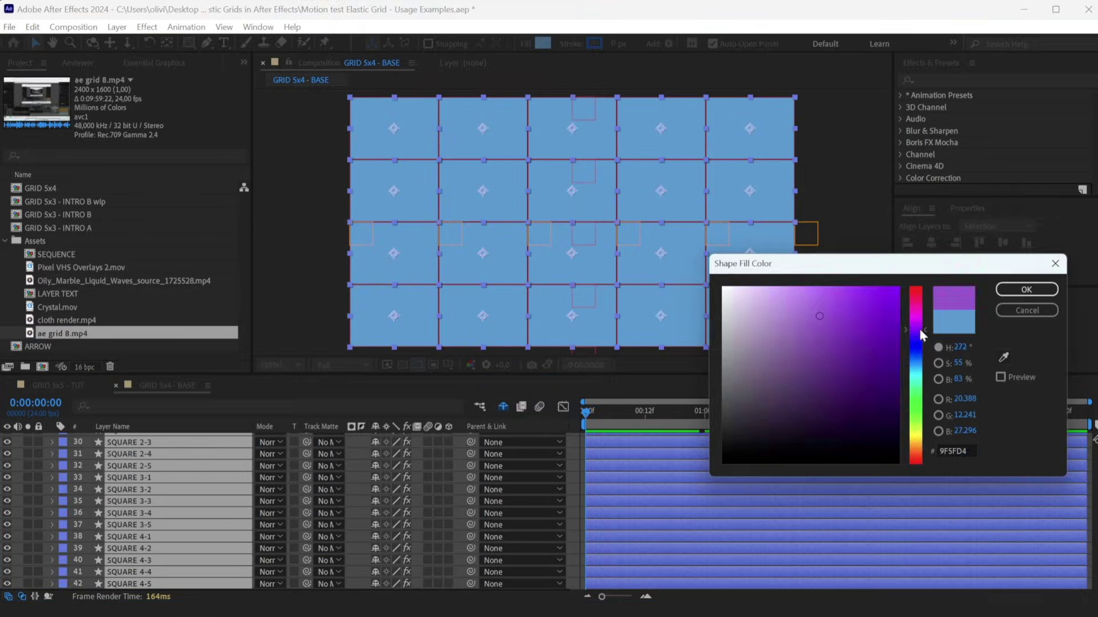
click(870, 342)
click(1013, 287)
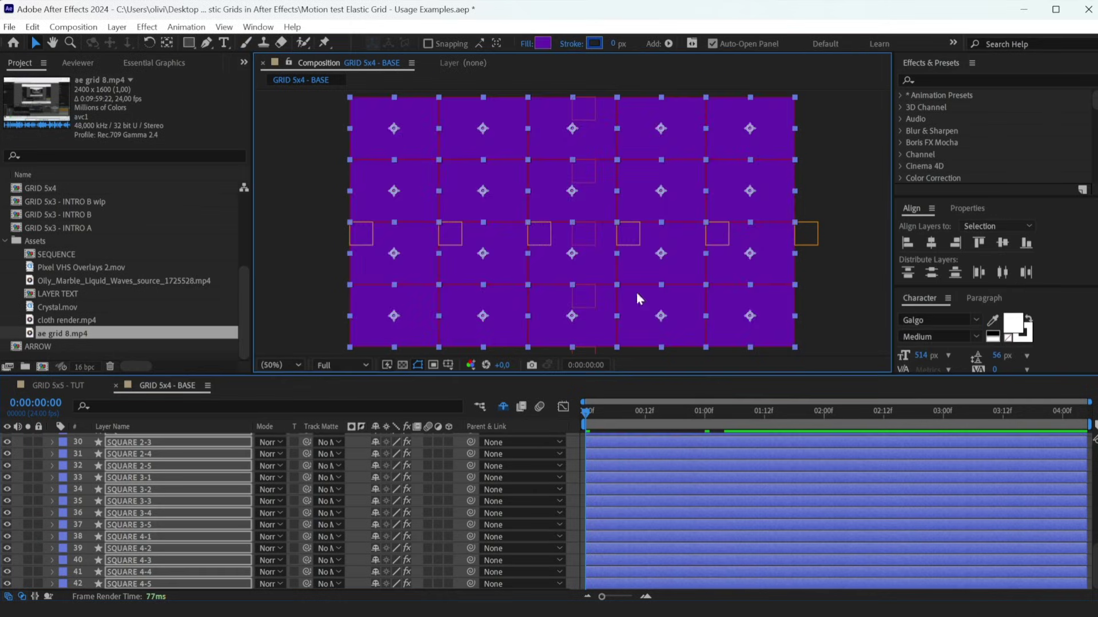
Give the GUIDE layers a light purple stroke and some squares a darker purple fill.
click(144, 490)
scroll(146, 499, up, 3)
shift+click(138, 501)
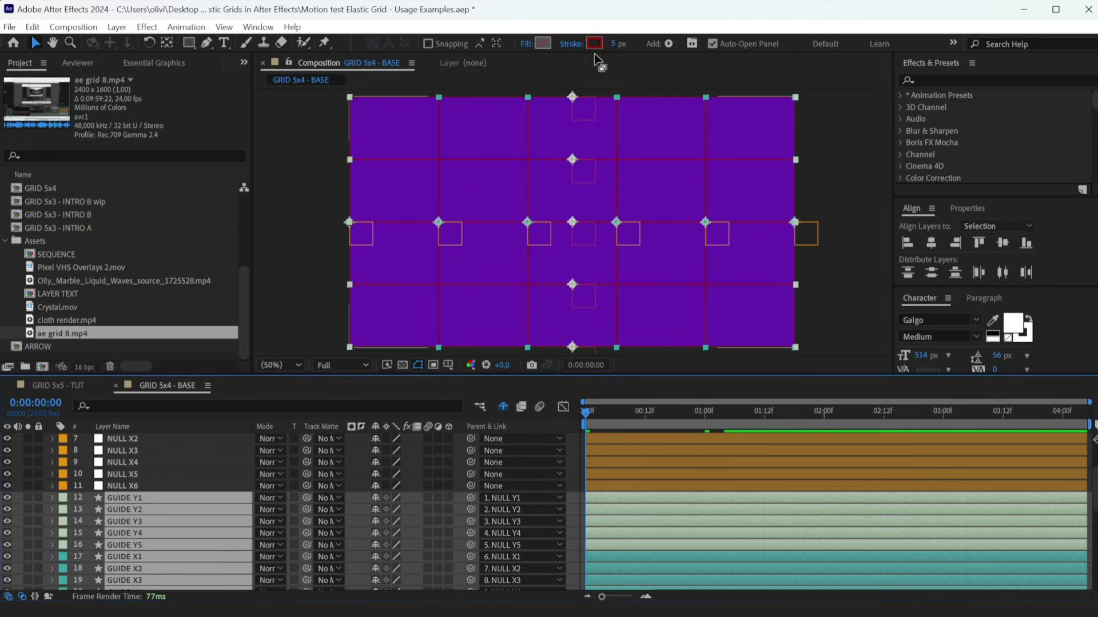
click(594, 44)
click(1026, 289)
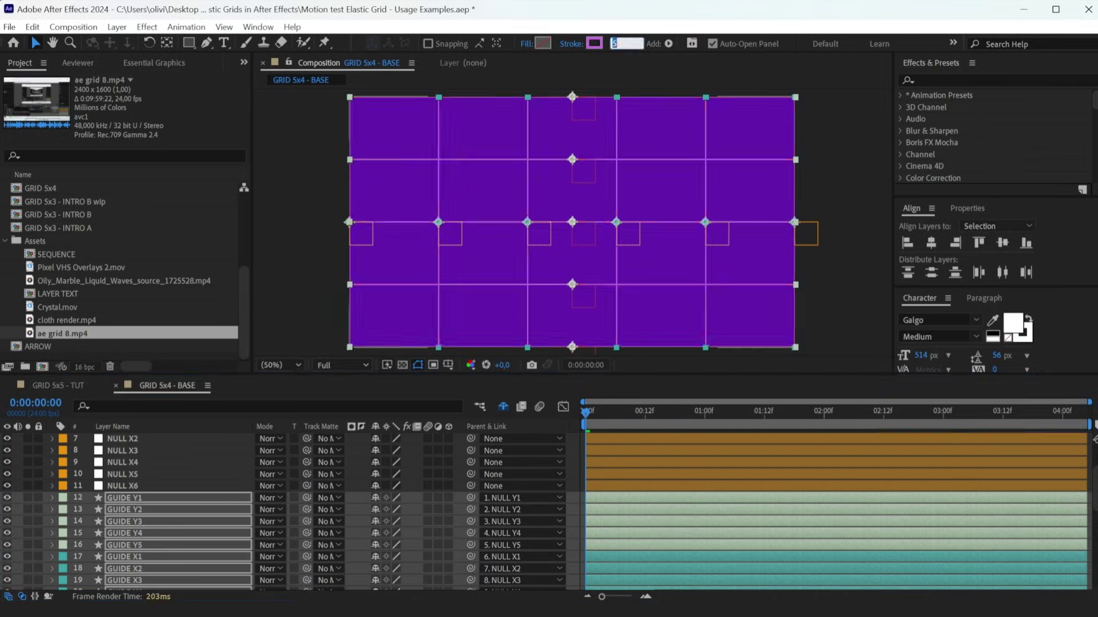
click(542, 44)
click(1026, 290)
Ease the NULL layers' keyframes and stretch influence on the NULL Y3 and Y4 speed curves.
click(542, 43)
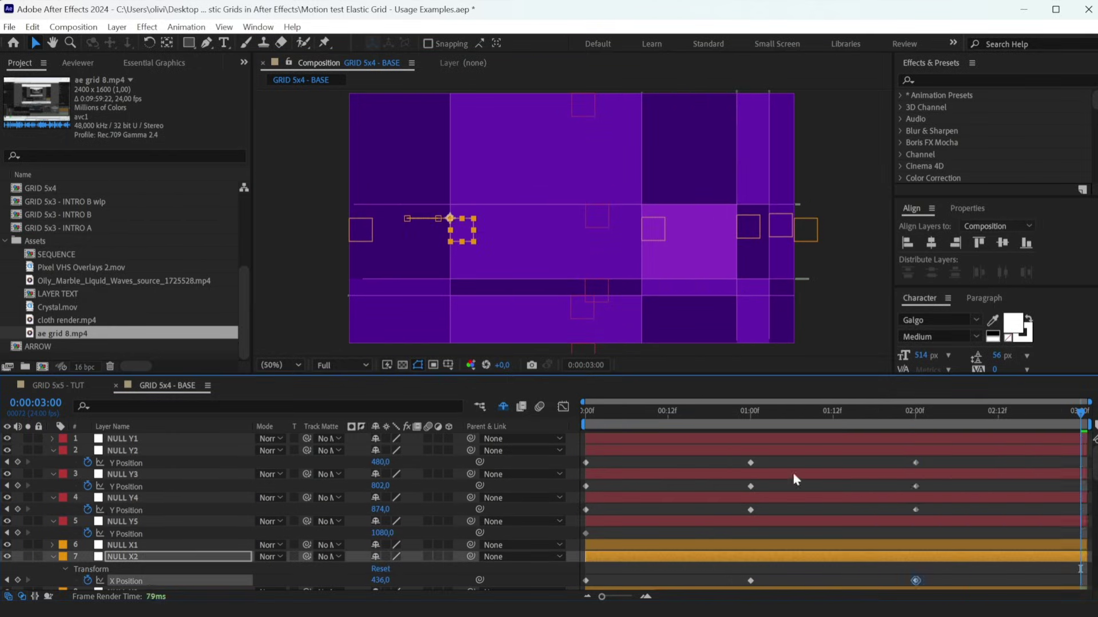
drag(931, 455, 709, 576)
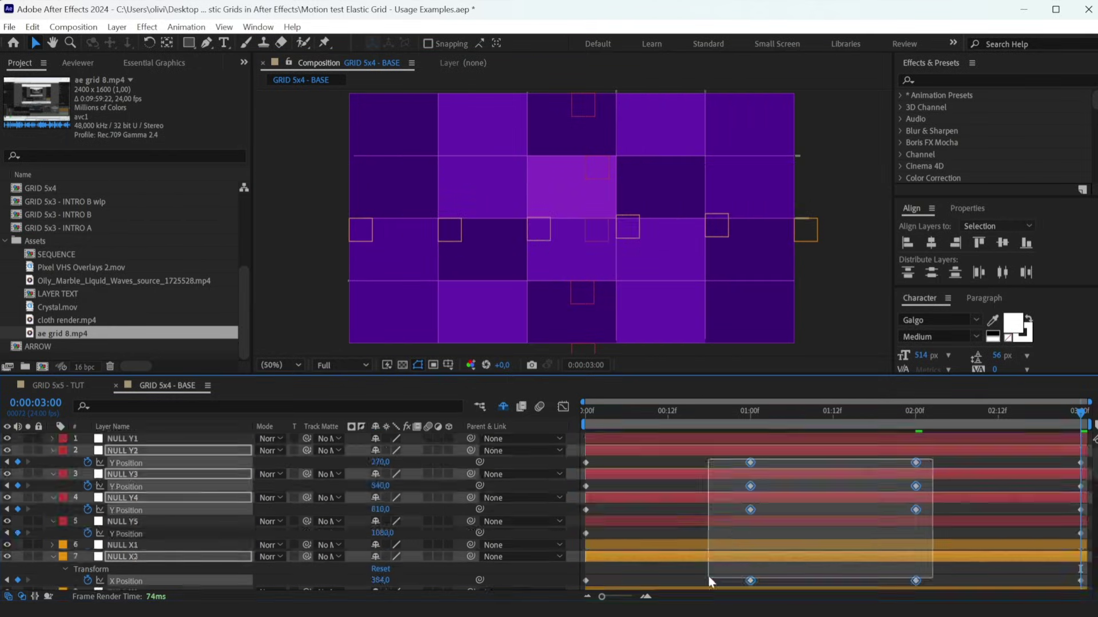
key(shift+F3)
key(shift+F3)
click(811, 509)
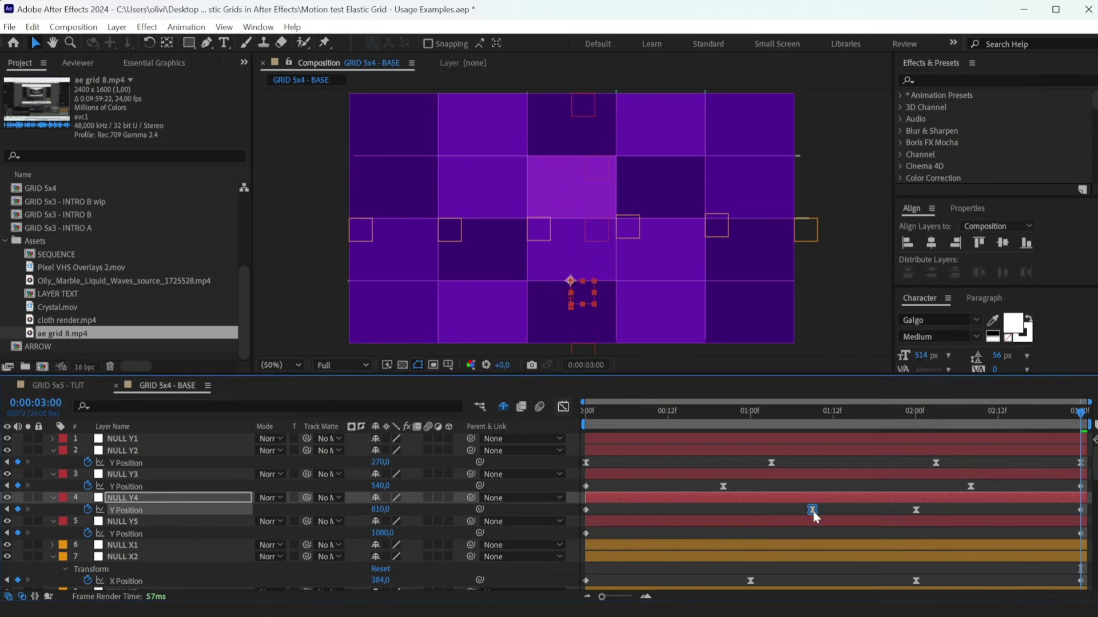
key(shift+F3)
drag(585, 522, 600, 520)
key(shift+F3)
click(812, 510)
key(shift+F3)
Select all null layers and preview the grid animation from the start.
key(ctrl+a)
key(shift+F3)
key(Home)
key(space)
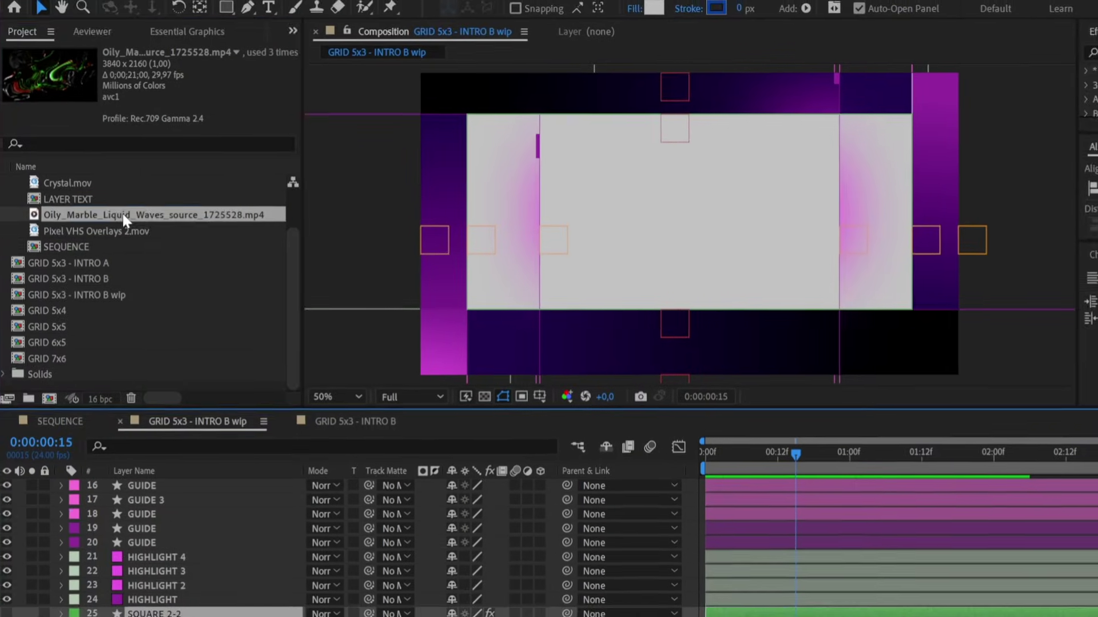
Add Oily_Marble_Liquid_Waves_source_1725528.mp4 to the INTRO B wip comp and scale it to 46%.
drag(124, 220, 680, 212)
key(s)
drag(509, 497, 480, 498)
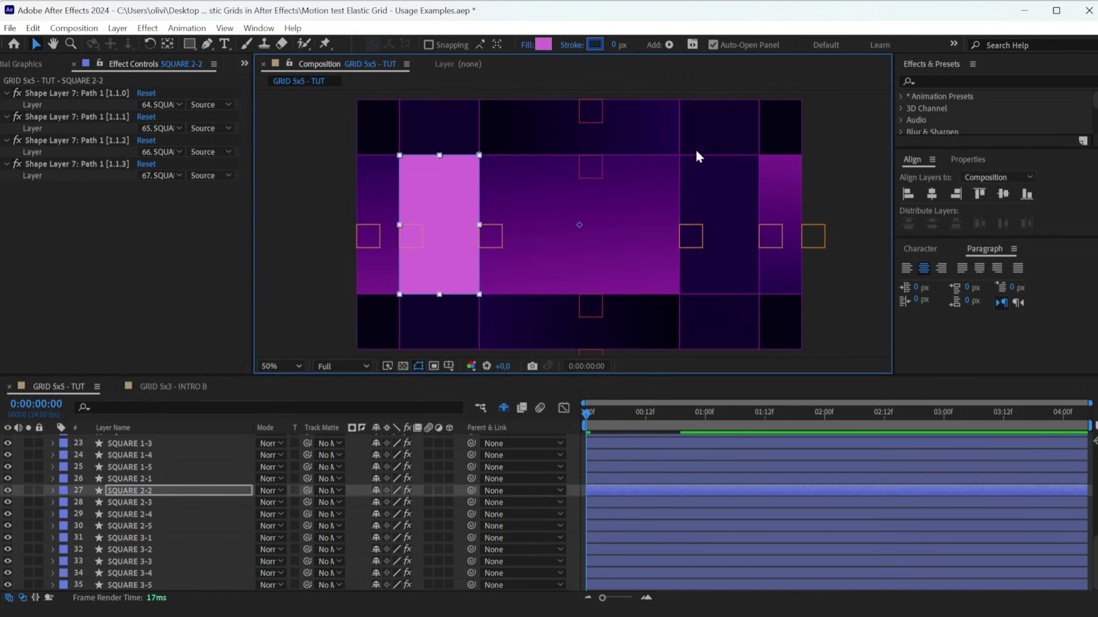
Delete the SQUARE 2-3 and SQUARE 2-4 layers.
click(601, 228)
shift+click(732, 205)
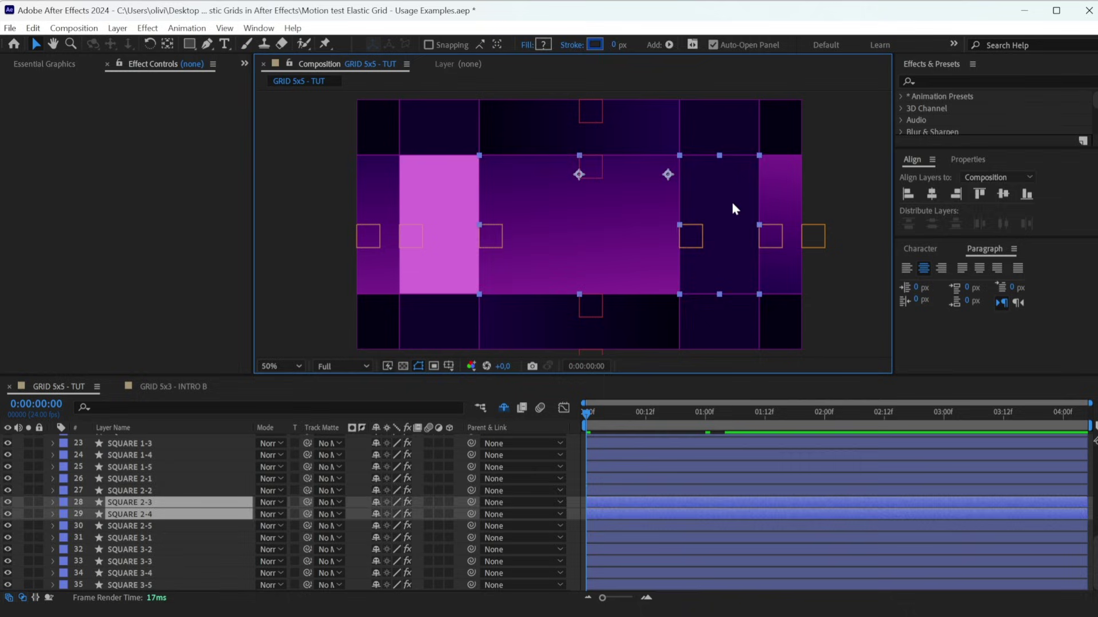
key(Delete)
Reveal SQUARE 2-2's corner null expressions and relink layer 62's X Position from NULL X3 to NULL X5.
click(454, 192)
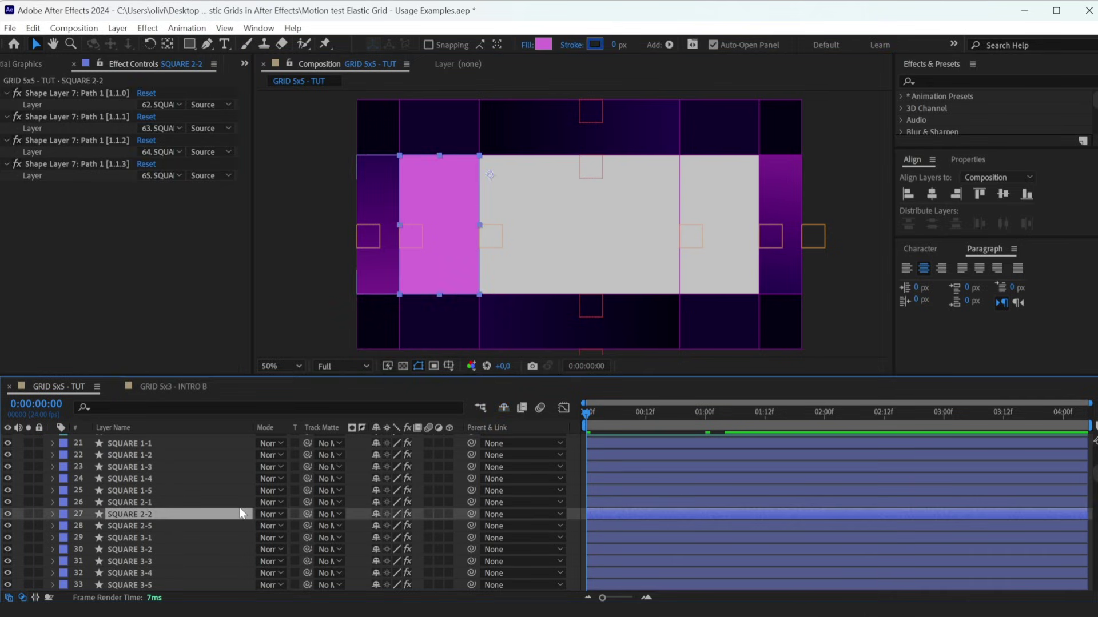
scroll(238, 508, down, 5)
scroll(239, 507, down, 3)
scroll(221, 532, down, 3)
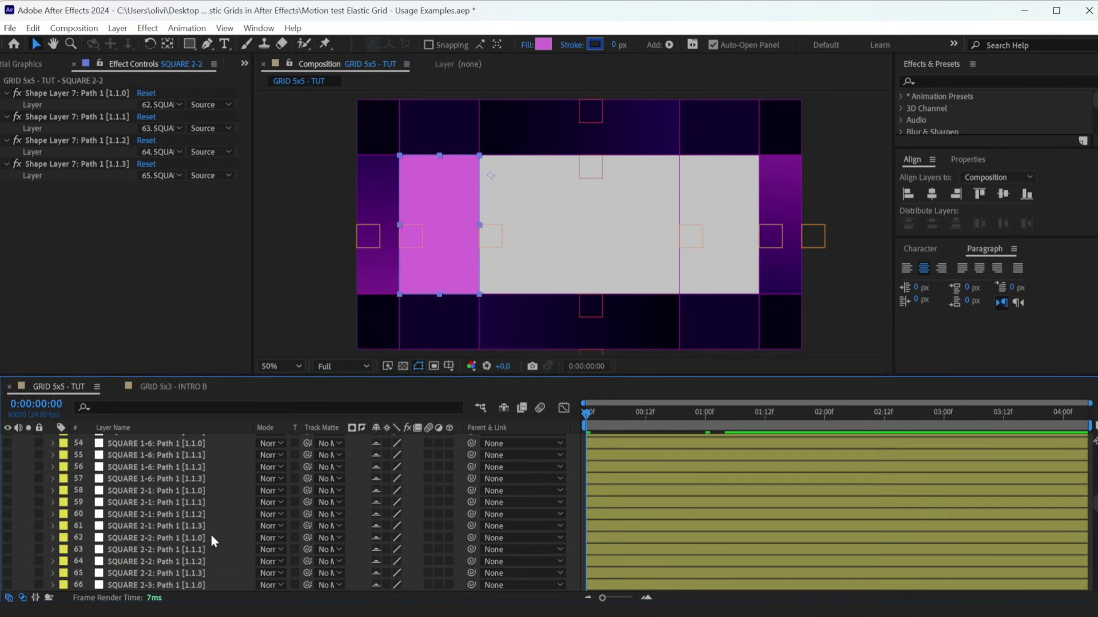
click(161, 541)
scroll(163, 545, down, 2)
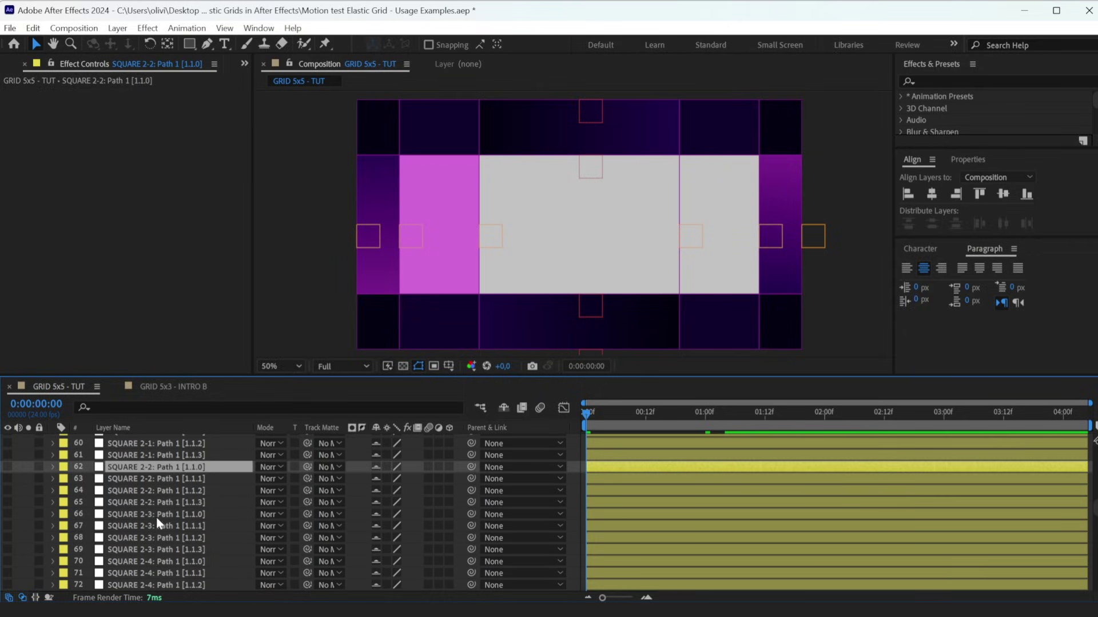
shift+click(105, 505)
click(8, 467)
key(e)
key(e)
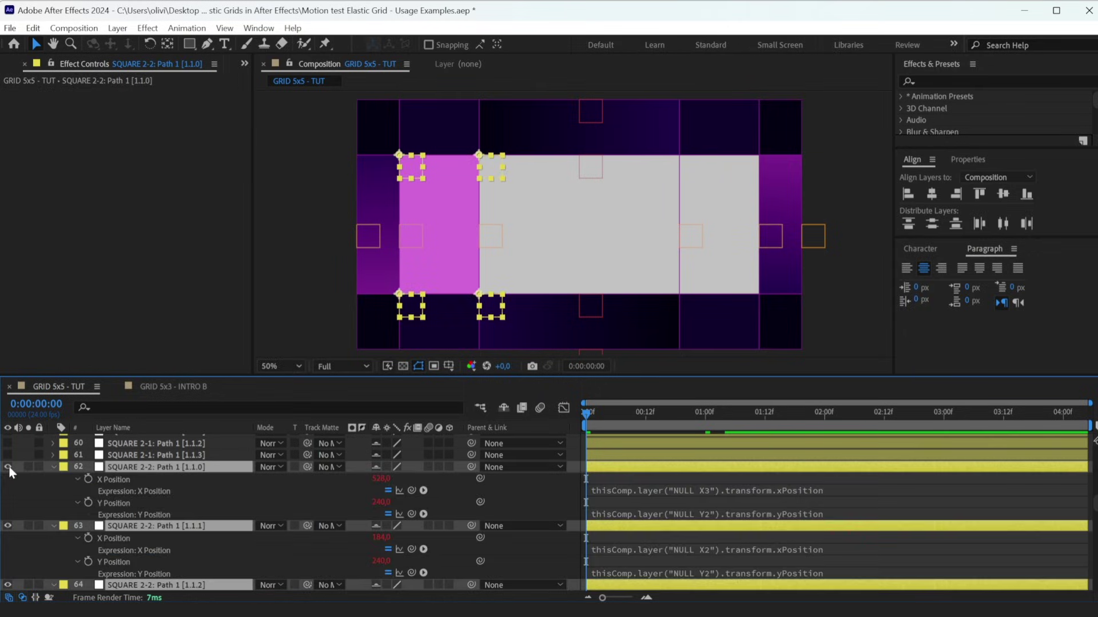
click(684, 490)
click(724, 491)
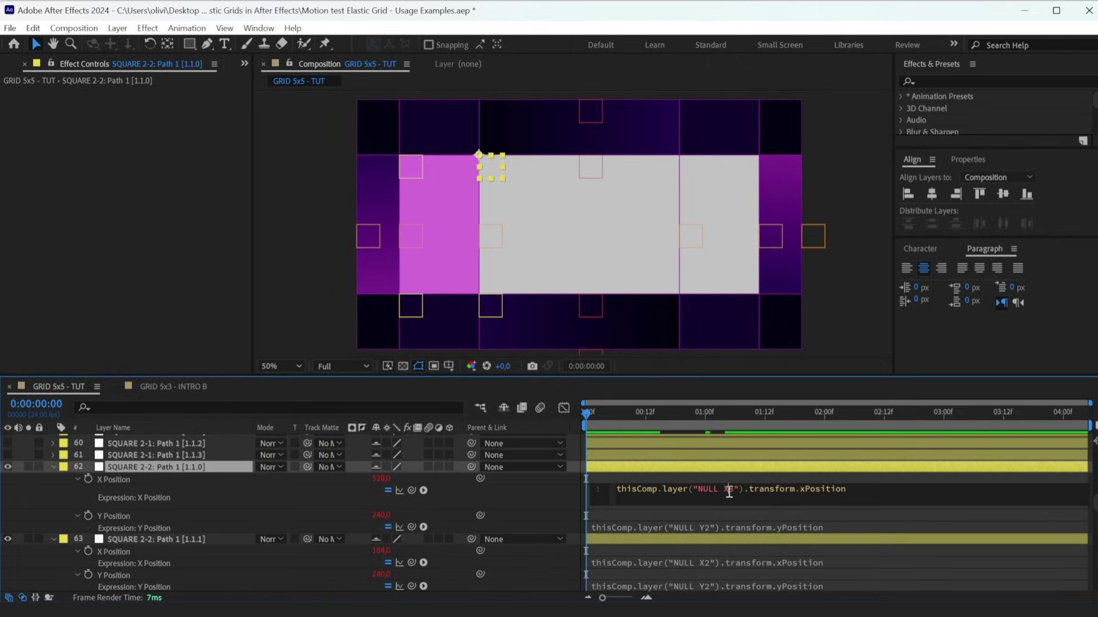
text(5)
click(727, 470)
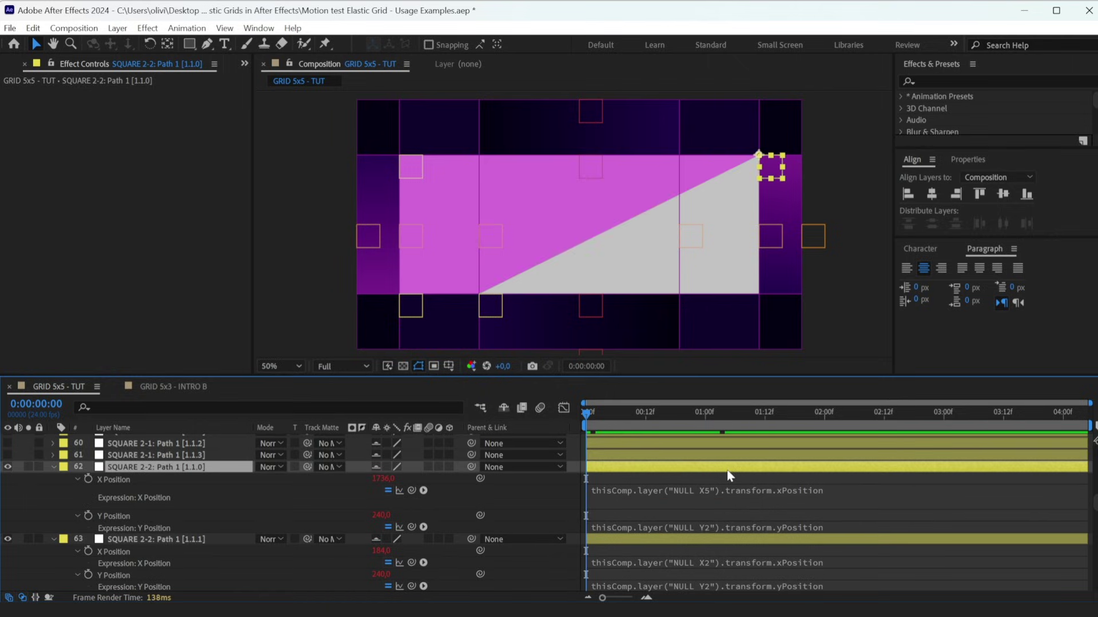
Relink corner null layer 65's X Position from NULL X3 to NULL X5.
click(719, 545)
scroll(718, 540, down, 1)
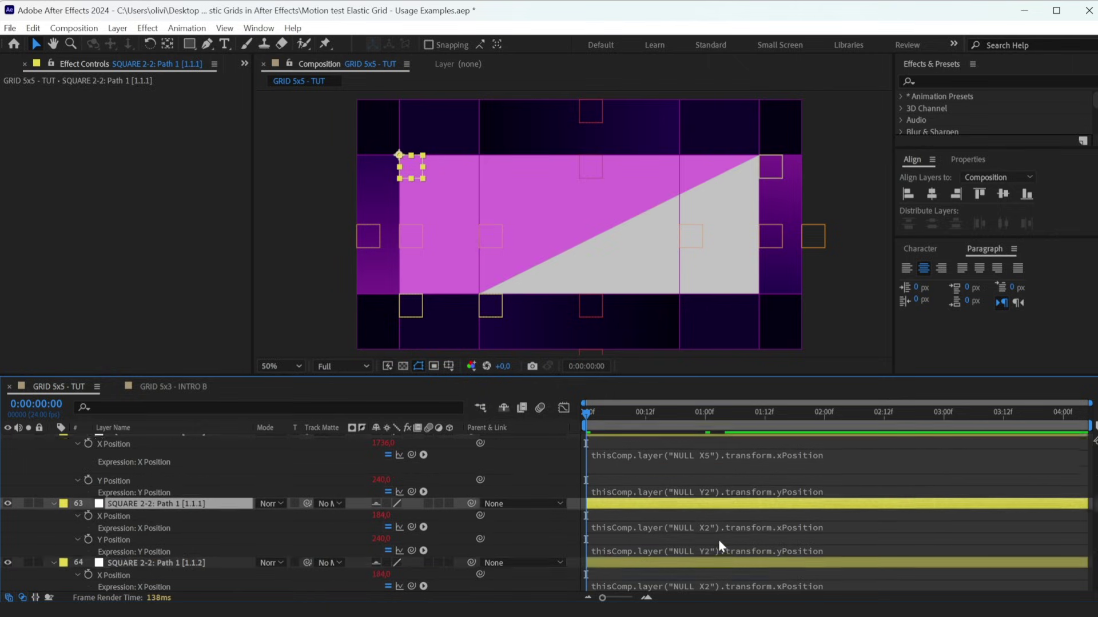
scroll(718, 536, down, 1)
scroll(716, 531, down, 1)
click(716, 553)
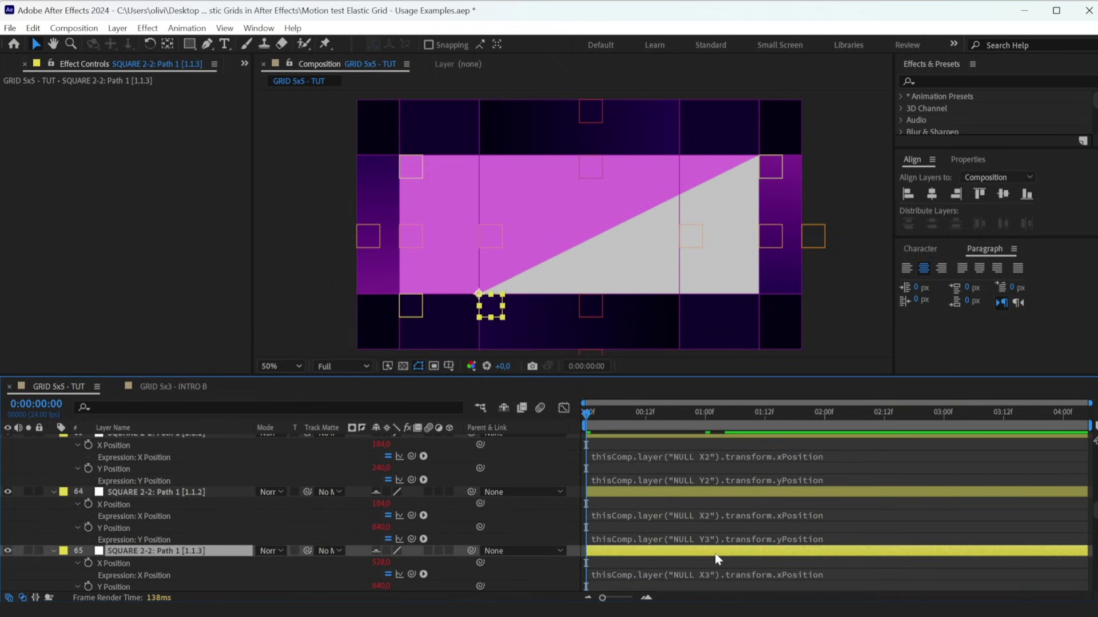
scroll(715, 553, down, 1)
click(709, 539)
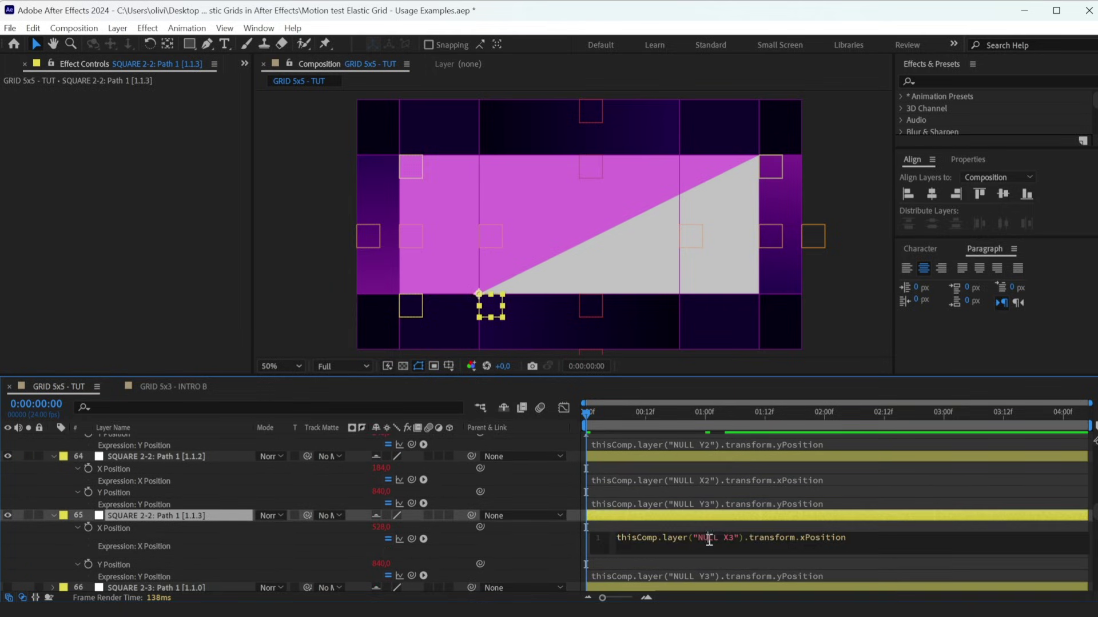
drag(724, 538, 733, 535)
click(723, 522)
click(386, 331)
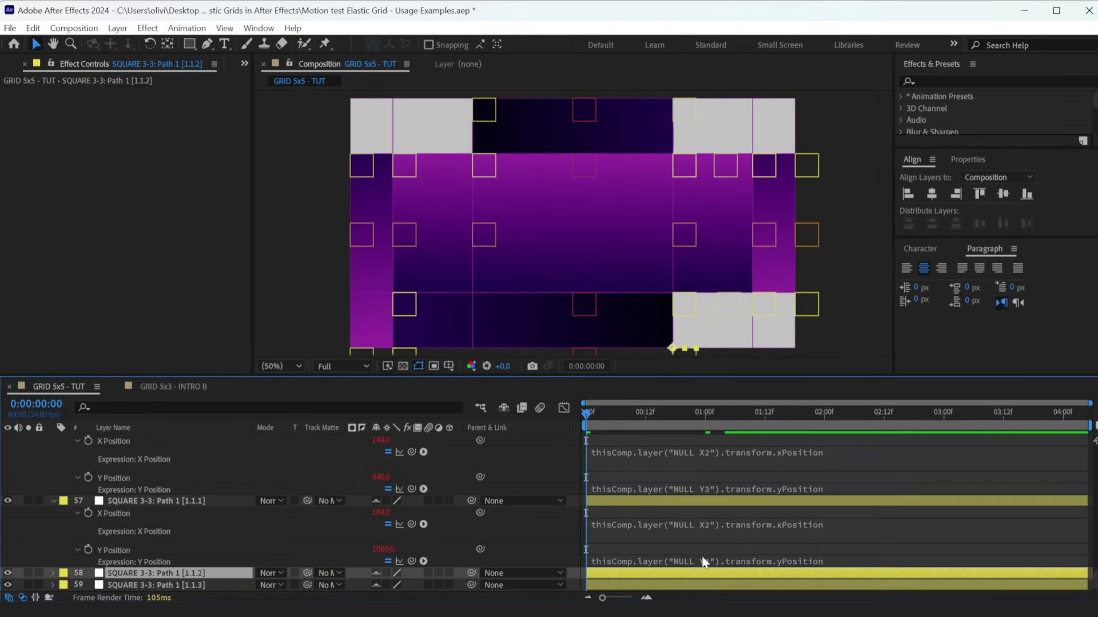
scroll(701, 542, down, 2)
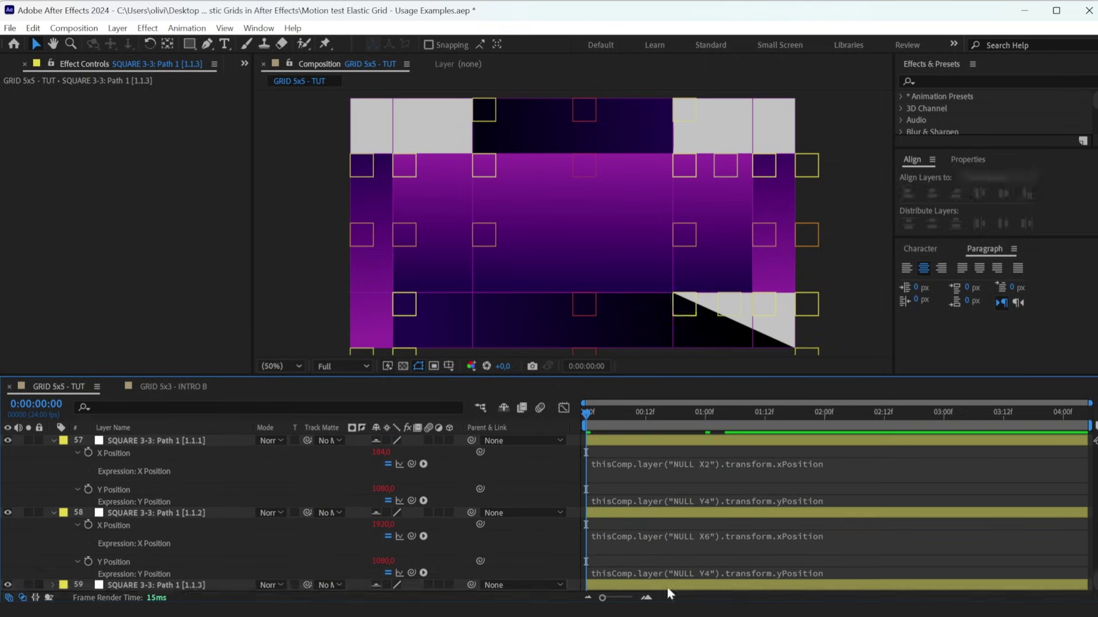
Rewire X Position expressions on SQUARE 3-3 and SQUARE 1-3 corner nulls.
click(724, 562)
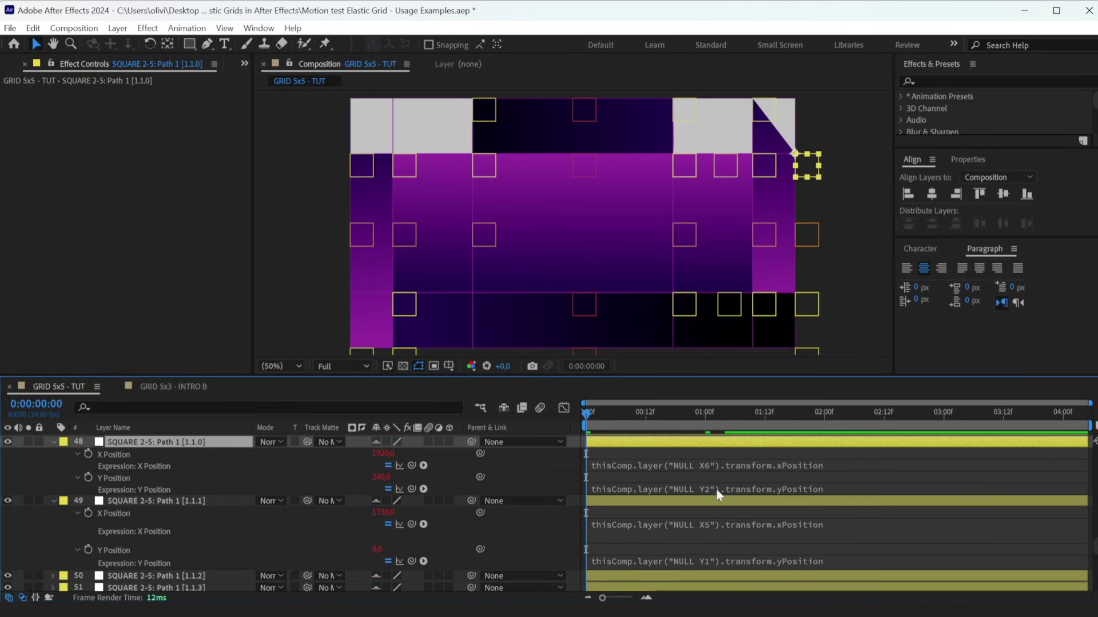
scroll(740, 453, up, 5)
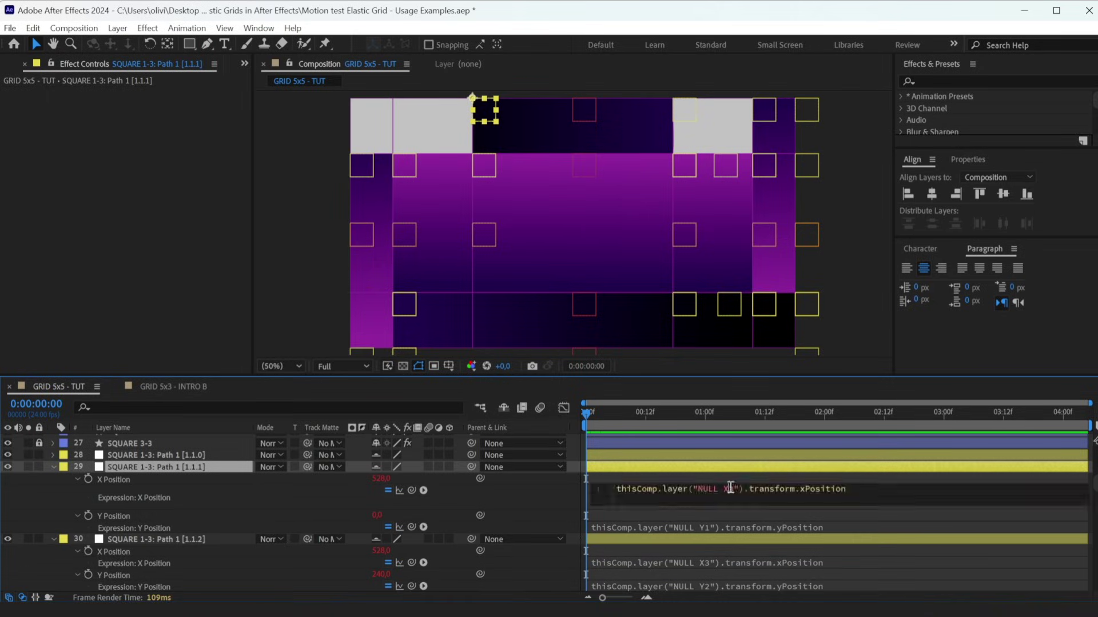
click(707, 525)
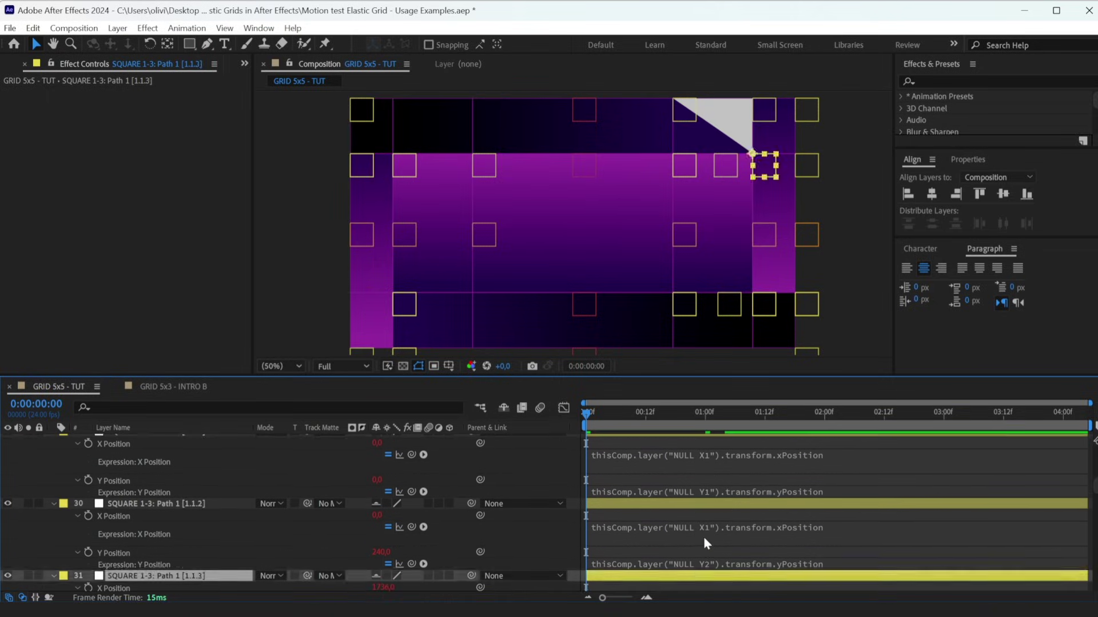
scroll(703, 537, up, 2)
click(696, 493)
scroll(169, 538, up, 5)
Pick-whip GUIDE X4's X Position to NULL X4 and its Y Position to NULL Y3.
click(170, 538)
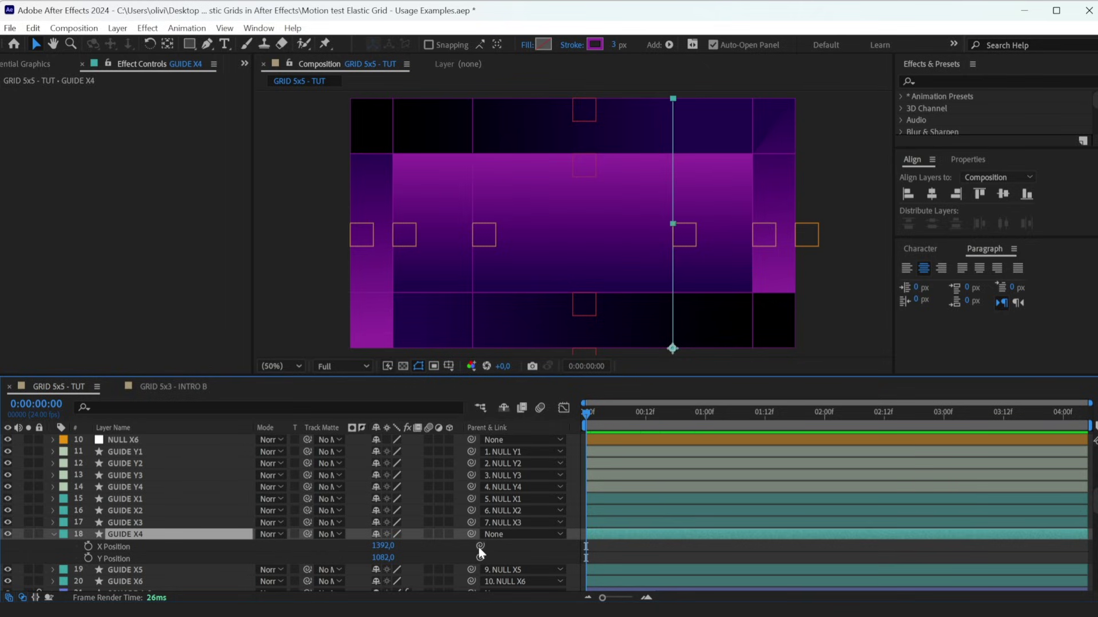
drag(459, 547, 170, 491)
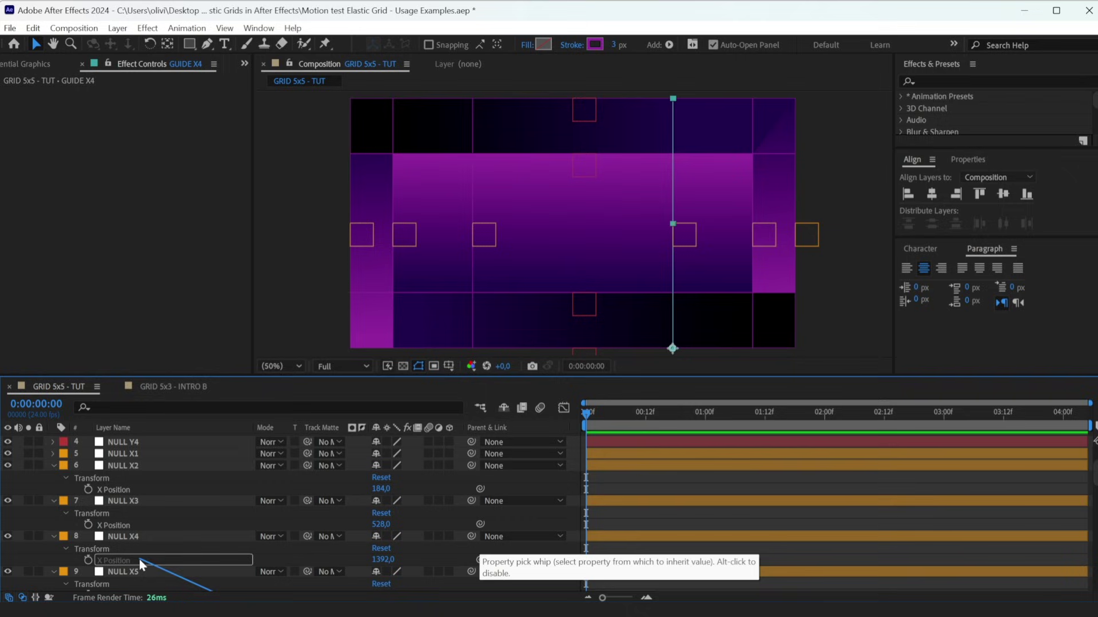
drag(140, 563, 140, 561)
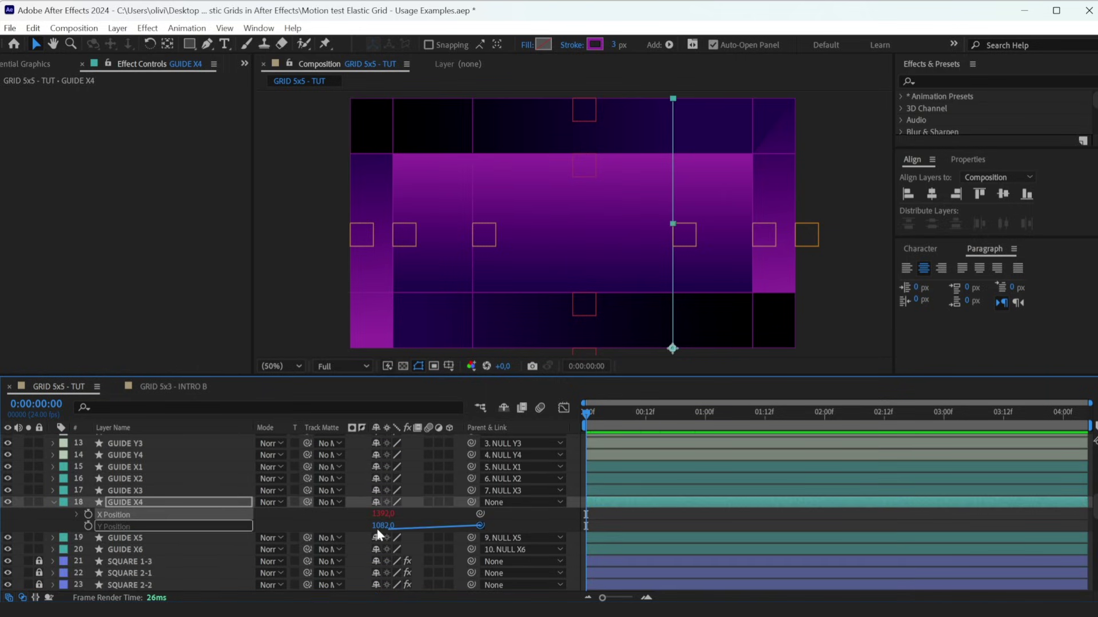
drag(378, 534, 140, 439)
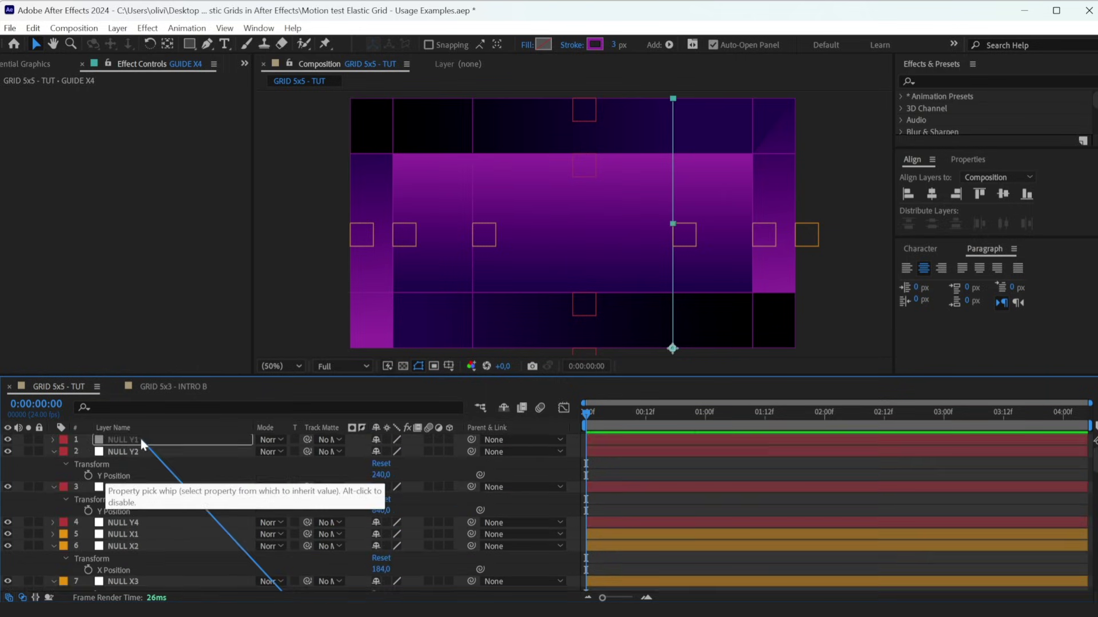
drag(140, 438, 123, 509)
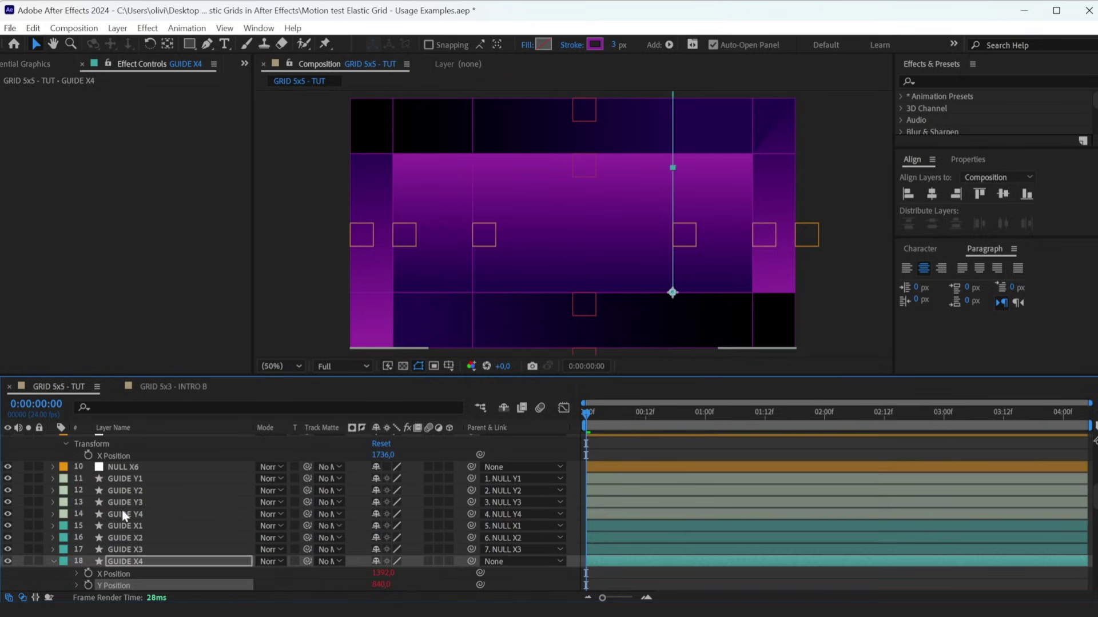
click(628, 575)
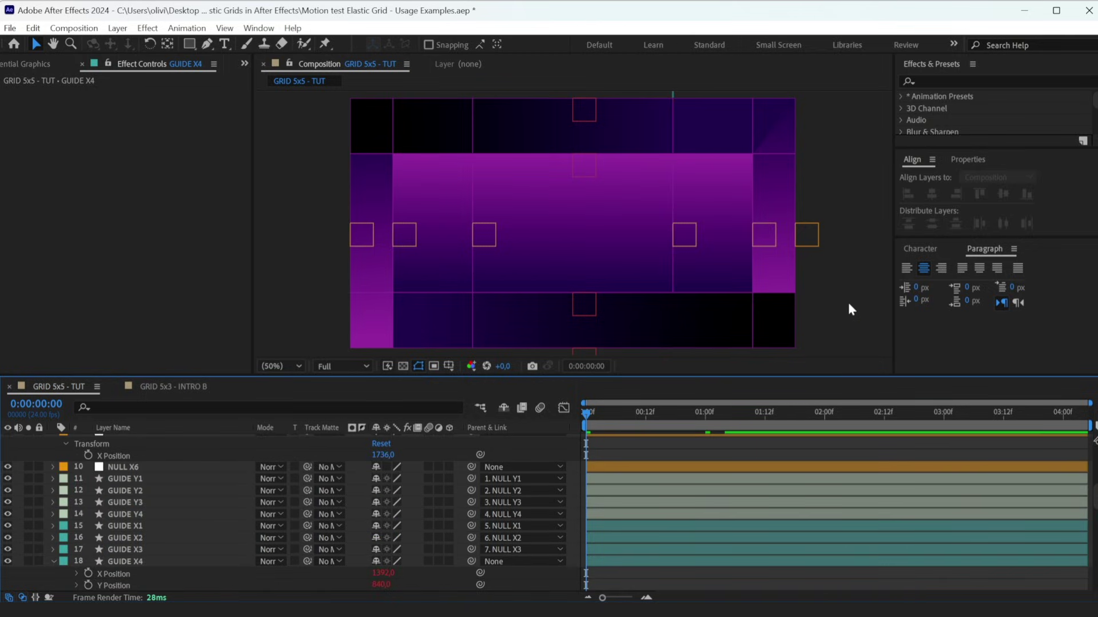
scroll(209, 519, down, 2)
Set GUIDE X3's parent to None and separate its Position dimensions.
click(208, 519)
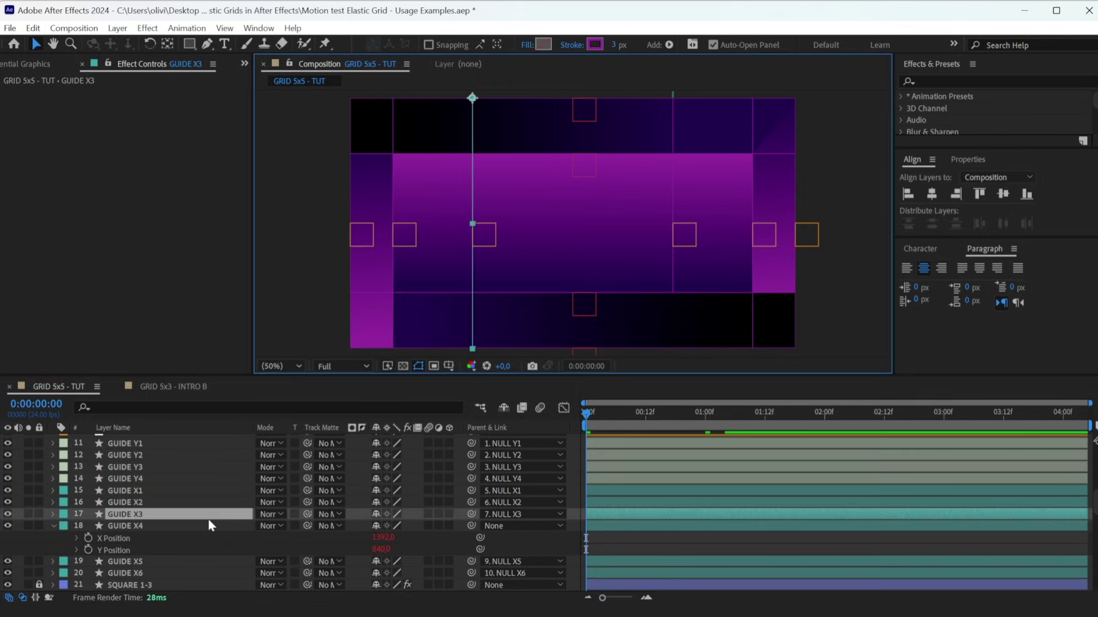
key(p)
click(525, 513)
click(558, 4)
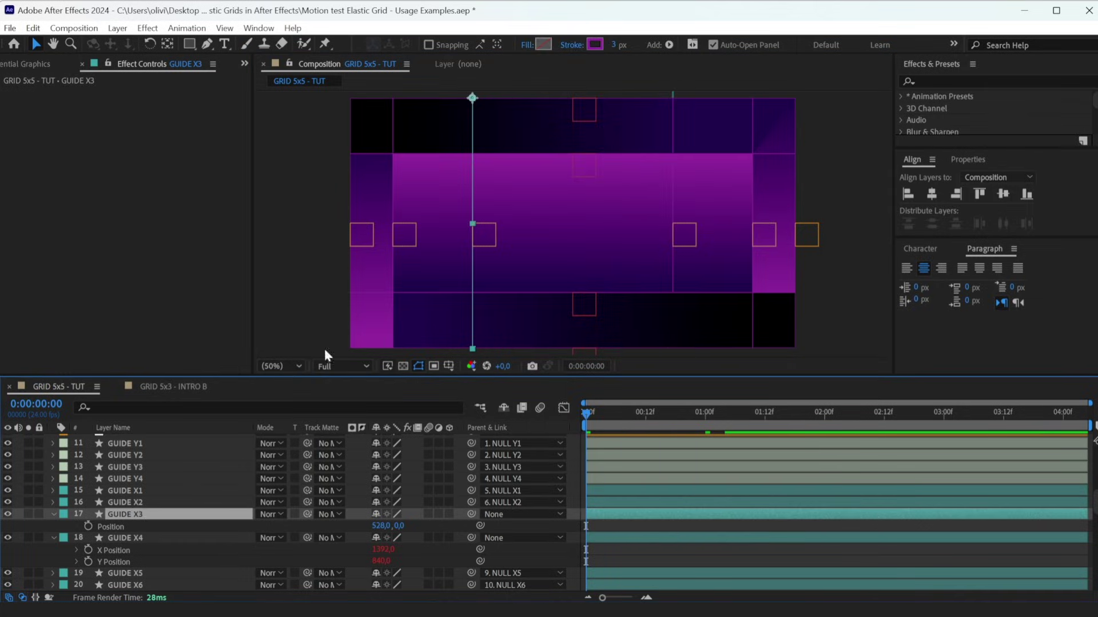
right_click(107, 523)
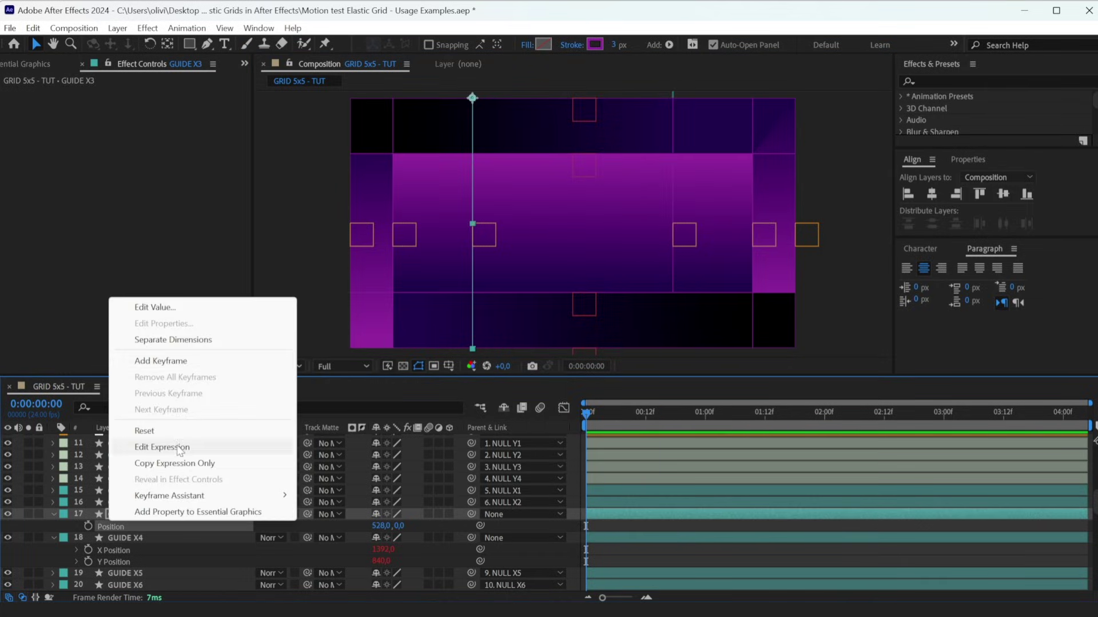
click(180, 341)
Pick-whip GUIDE X3's X Position to NULL X5 and its Y Position to a null.
click(164, 517)
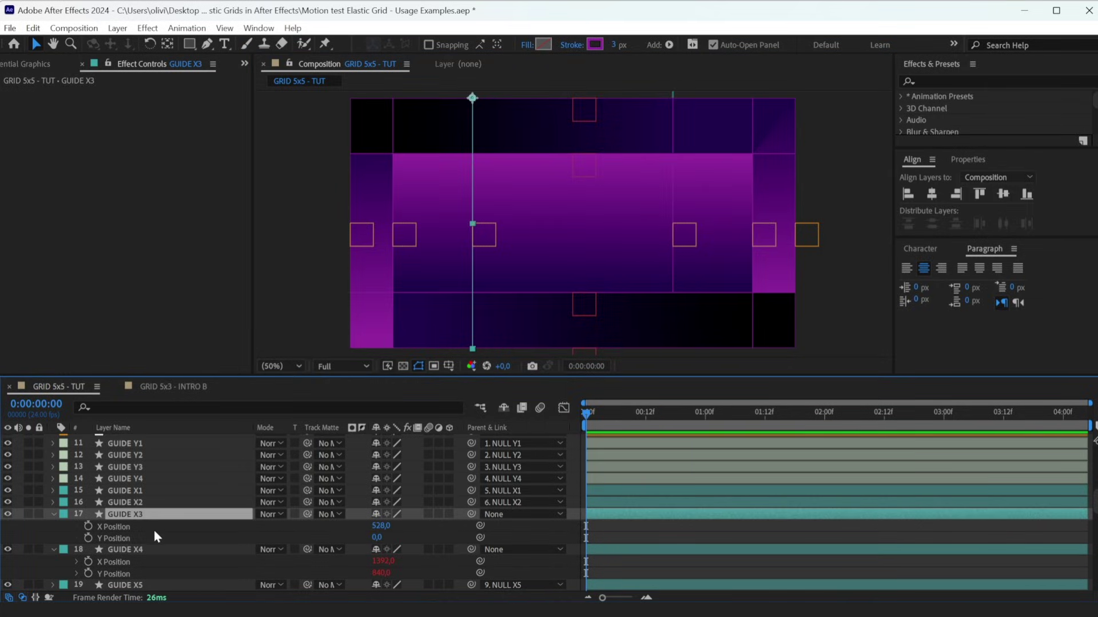
drag(476, 528, 159, 455)
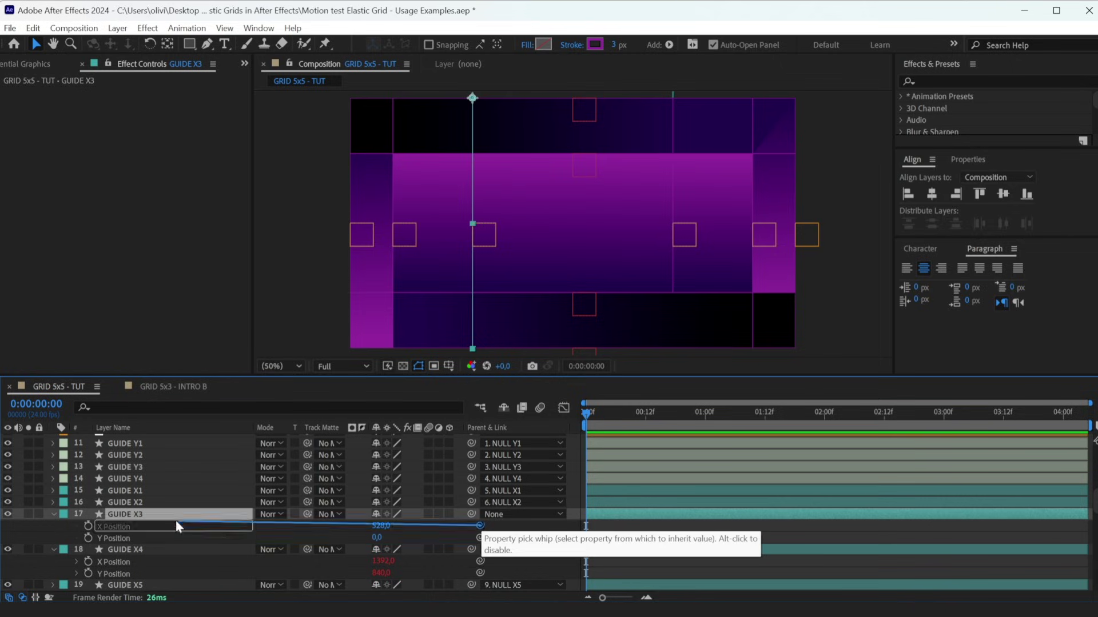
scroll(154, 480, down, 3)
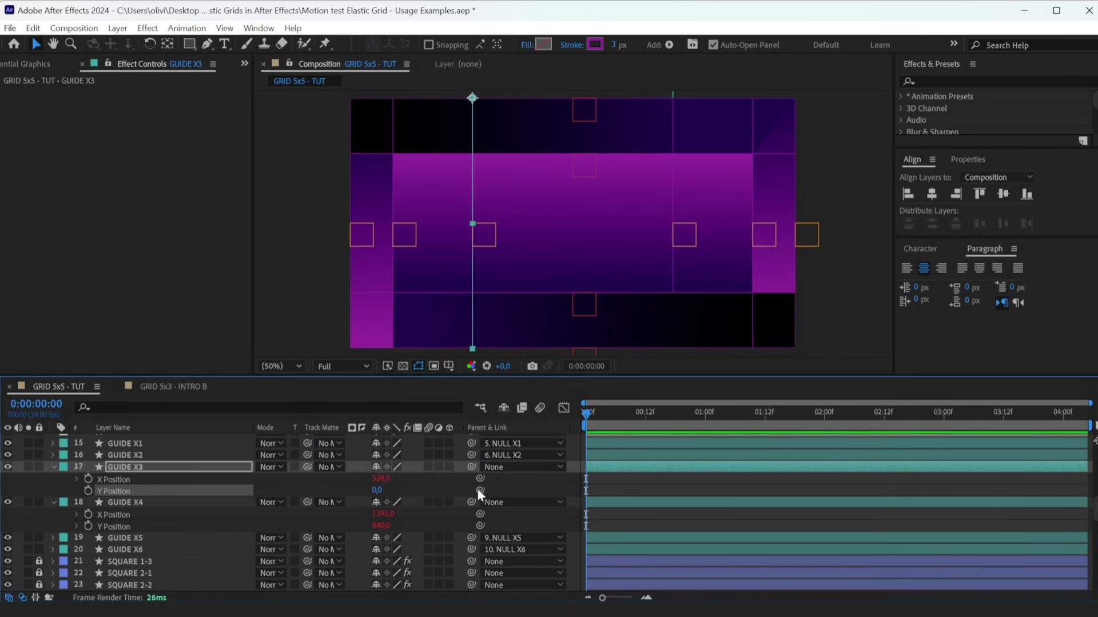
mouse_move(479, 497)
mouse_down()
mouse_move(136, 446)
mouse_move(129, 468)
mouse_up()
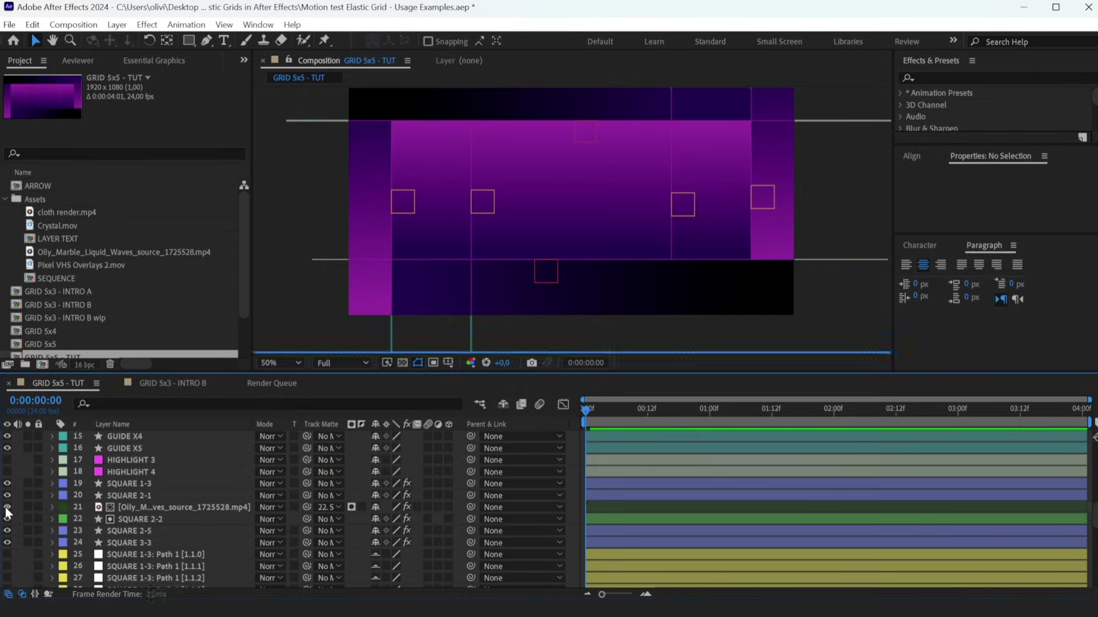
Make the marble video and HIGHLIGHT 3 layers visible and reveal their keyframes.
click(6, 472)
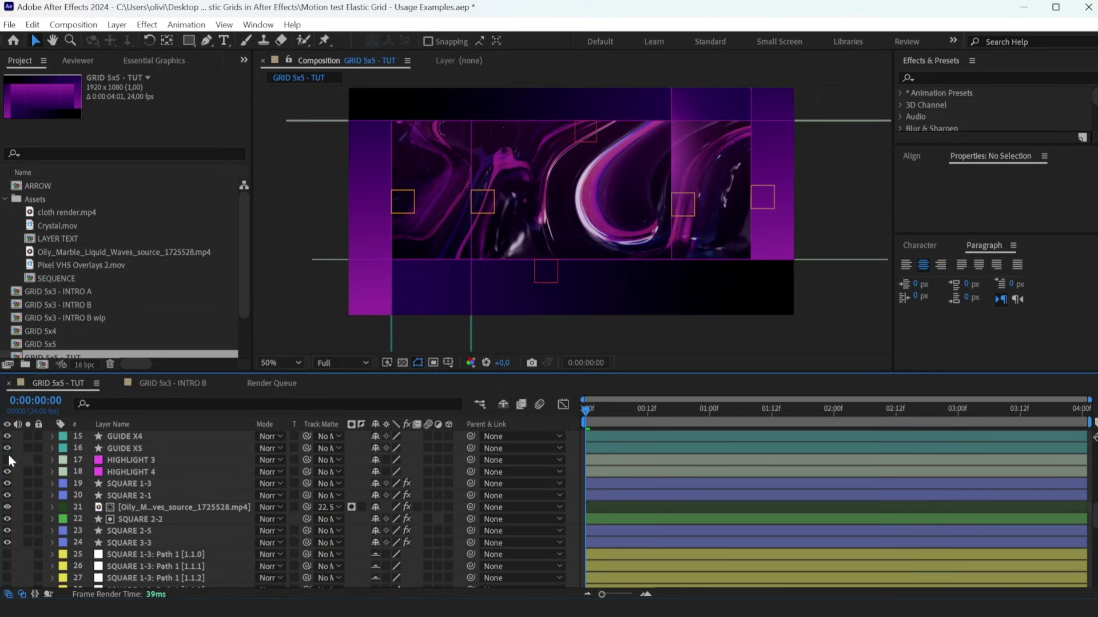
click(7, 460)
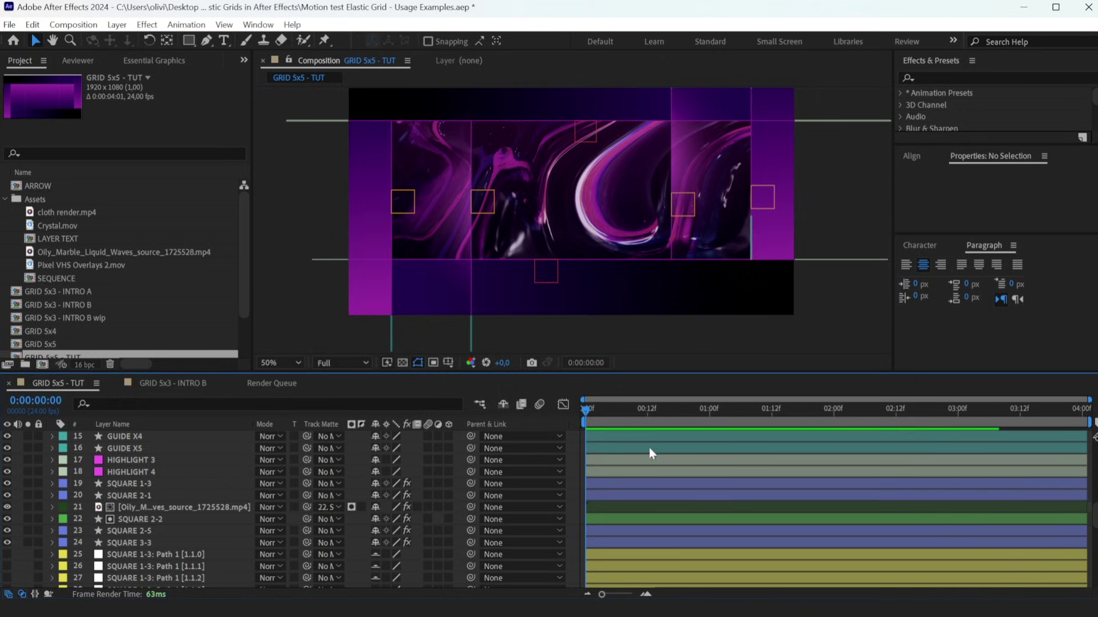
key(u)
key(g)
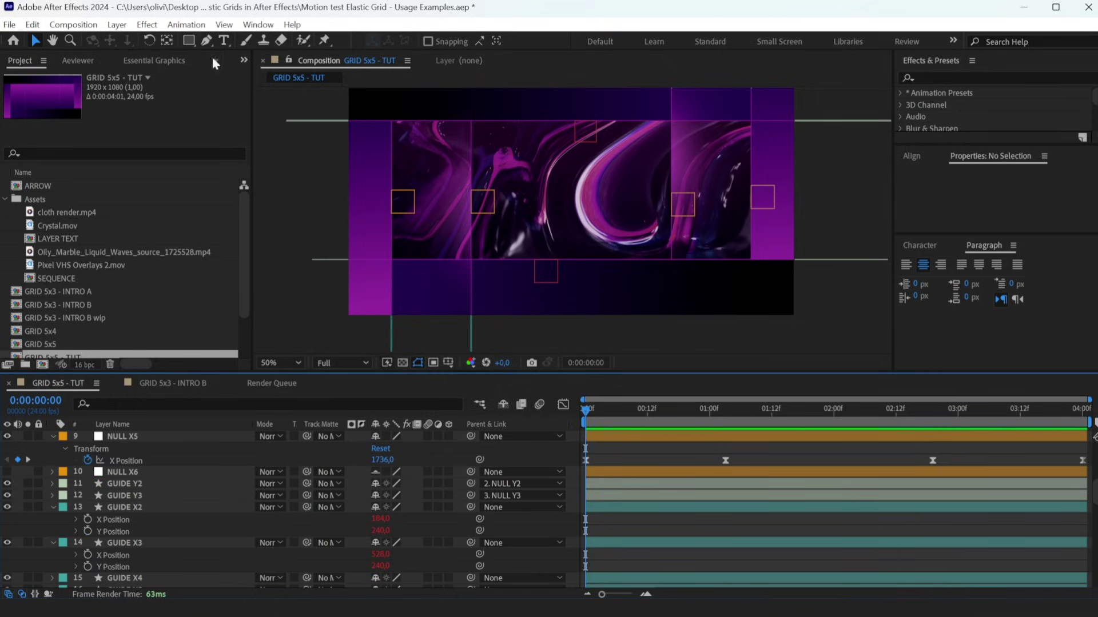
Draw a closed four-corner pink shape with the Pen tool.
click(570, 189)
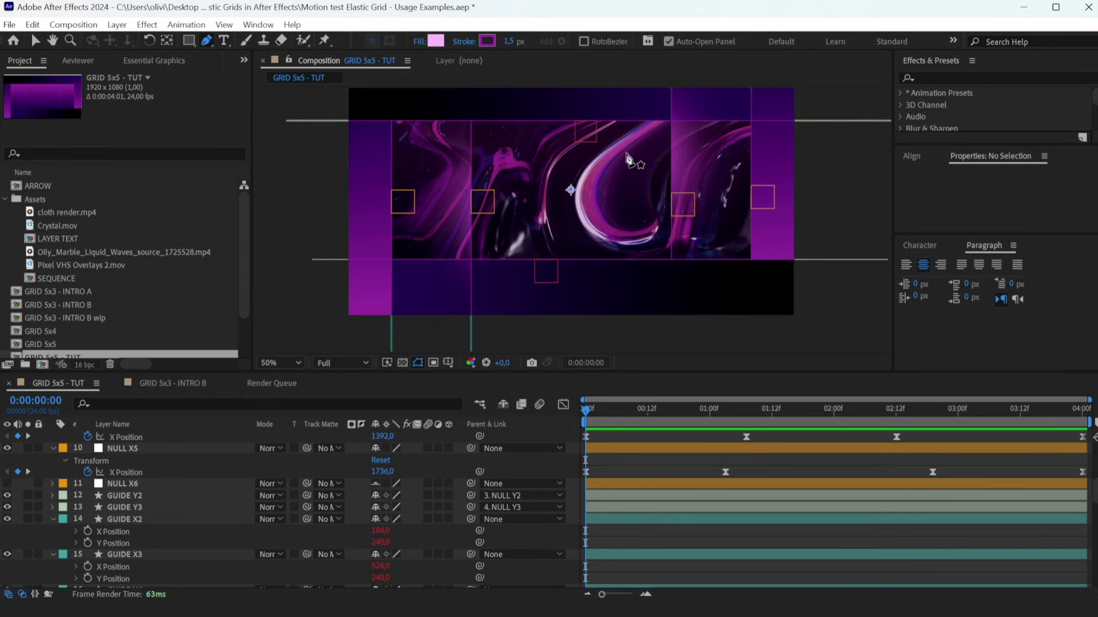
drag(617, 156, 627, 212)
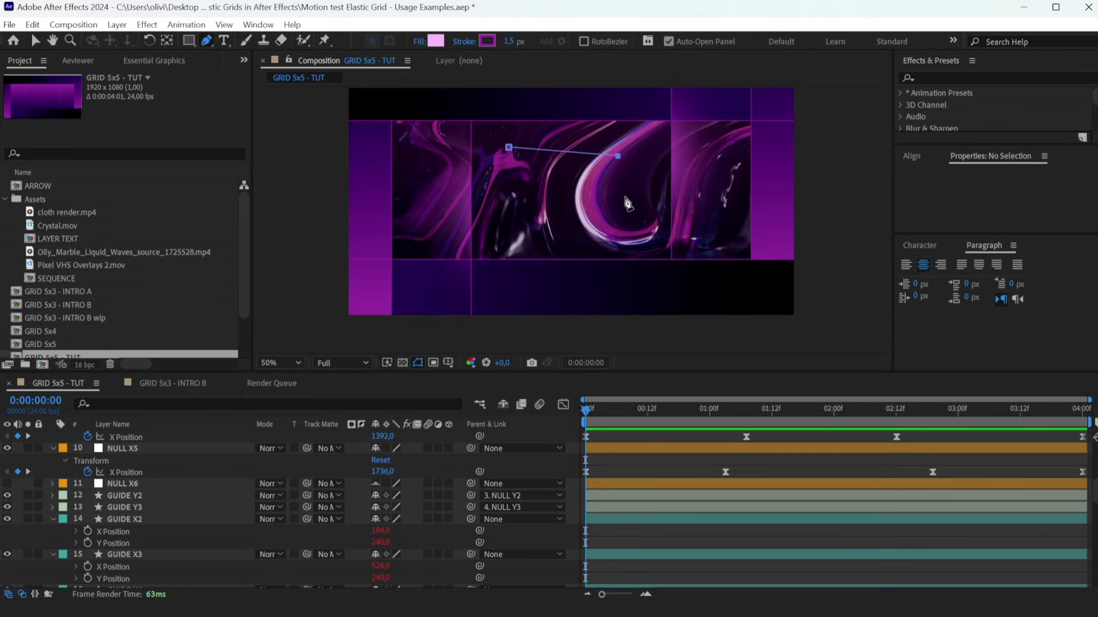
click(509, 148)
Create Points Follow Nulls for the shape's corners and separate their Position into X and Y.
drag(644, 47, 631, 255)
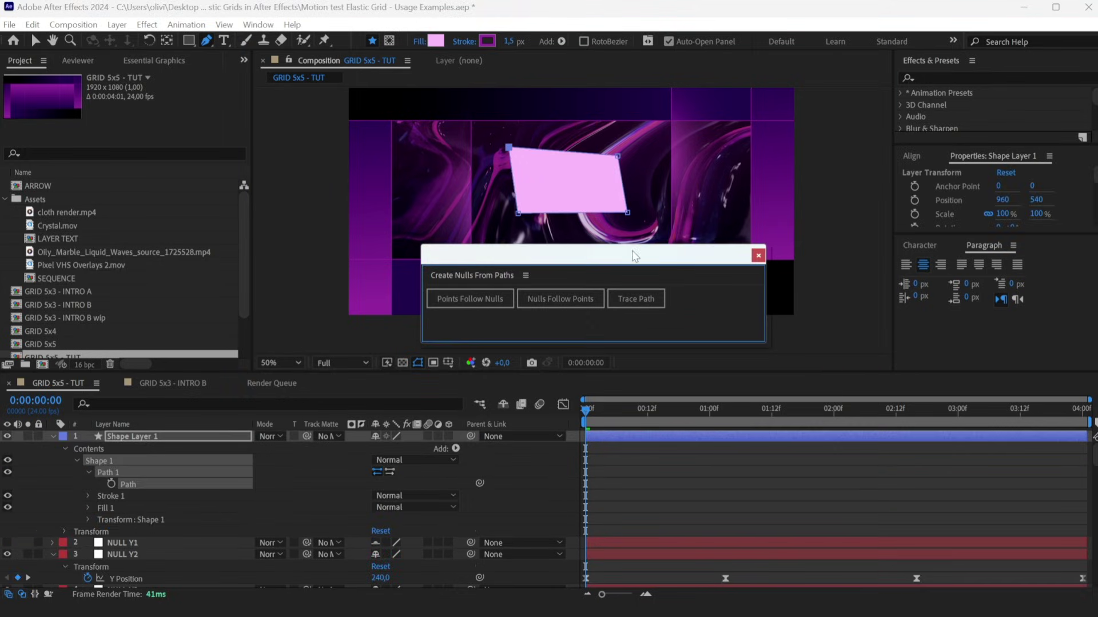
click(487, 308)
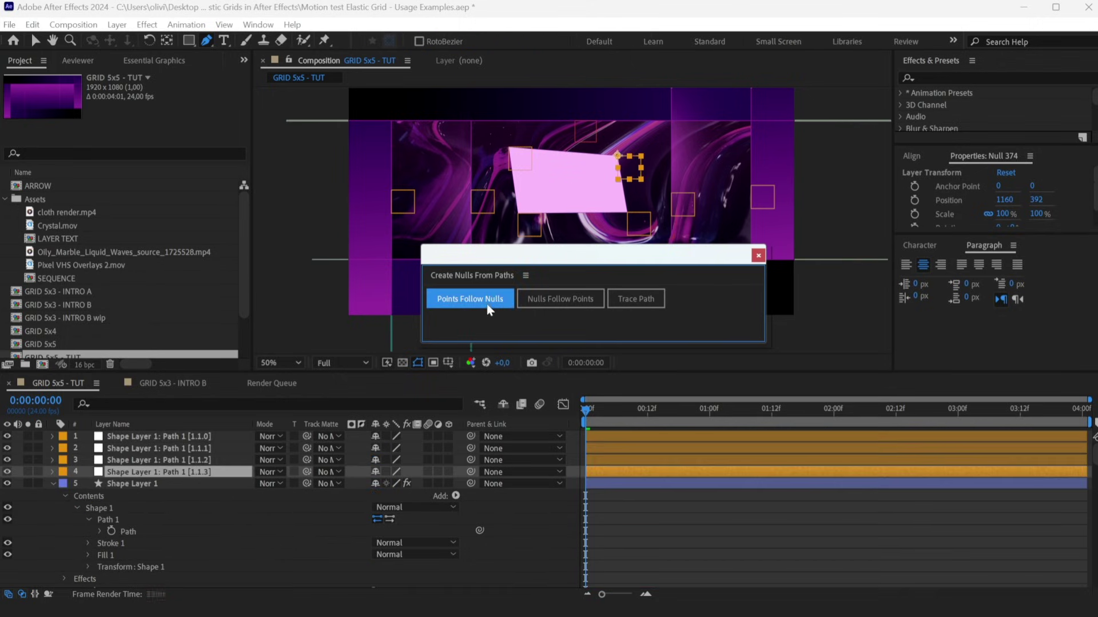
click(759, 254)
key(p)
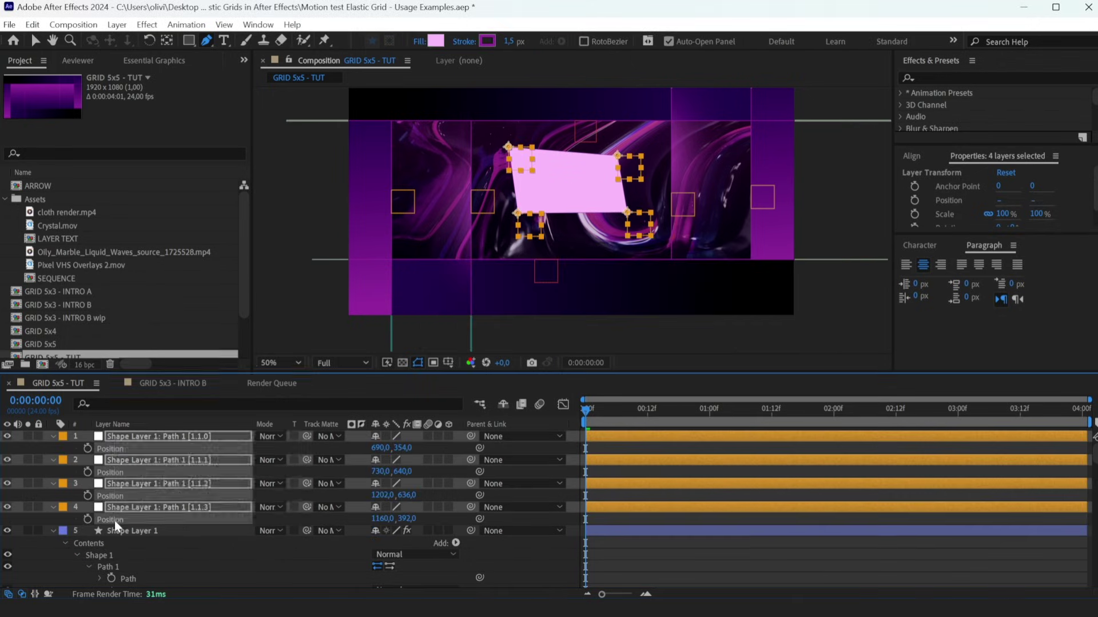
right_click(114, 520)
click(160, 342)
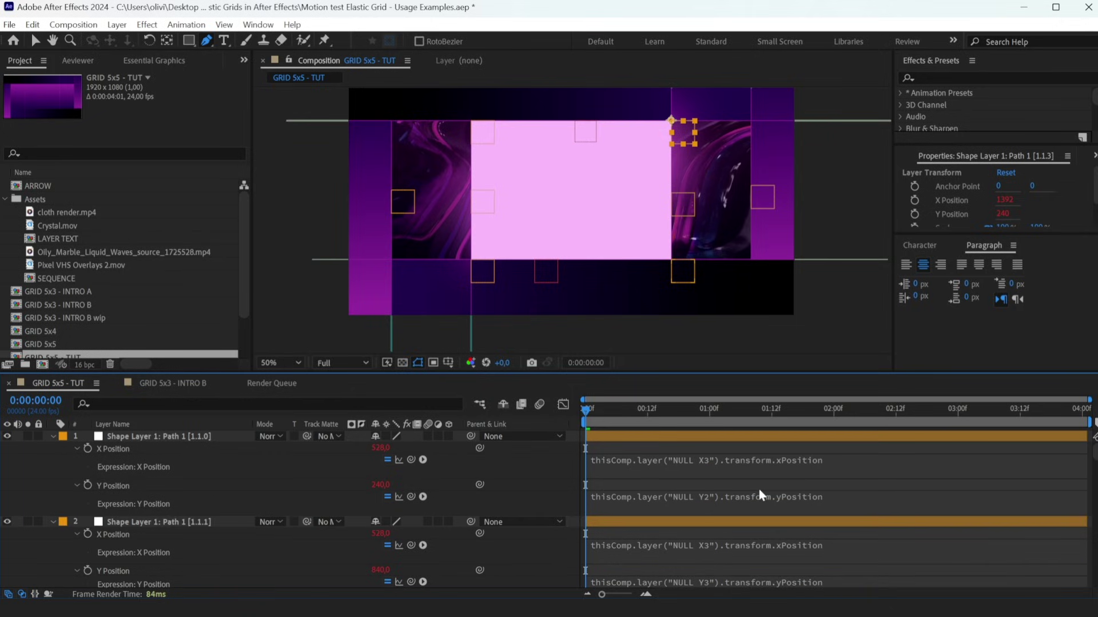
Append +50 to the top-left corner null's X and Y Position expressions.
click(763, 439)
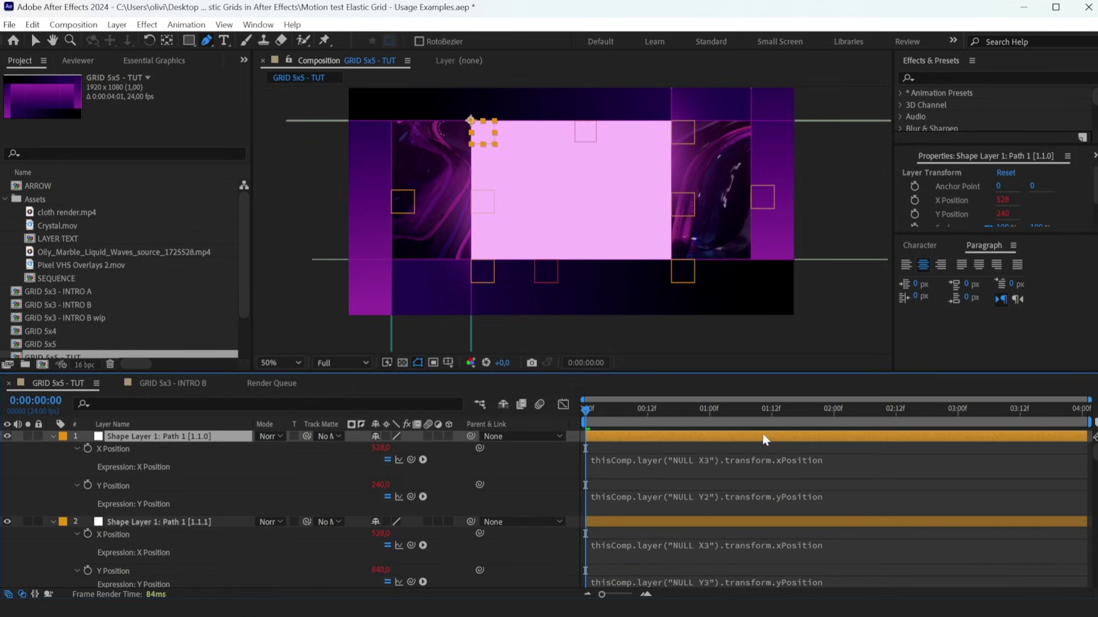
click(823, 460)
click(859, 467)
text(+50)
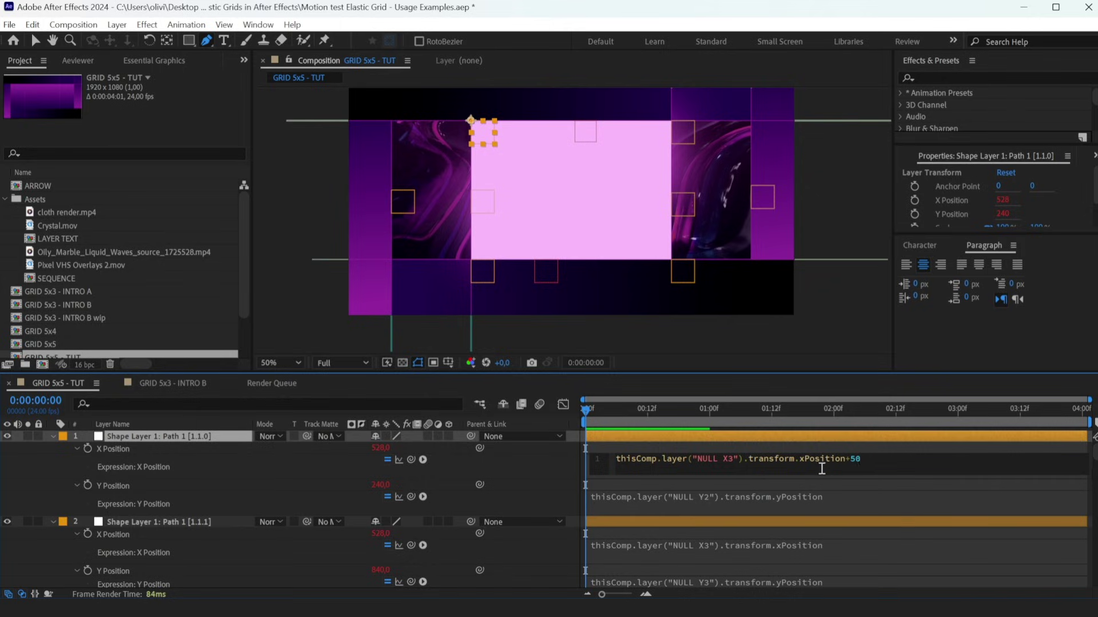
click(808, 441)
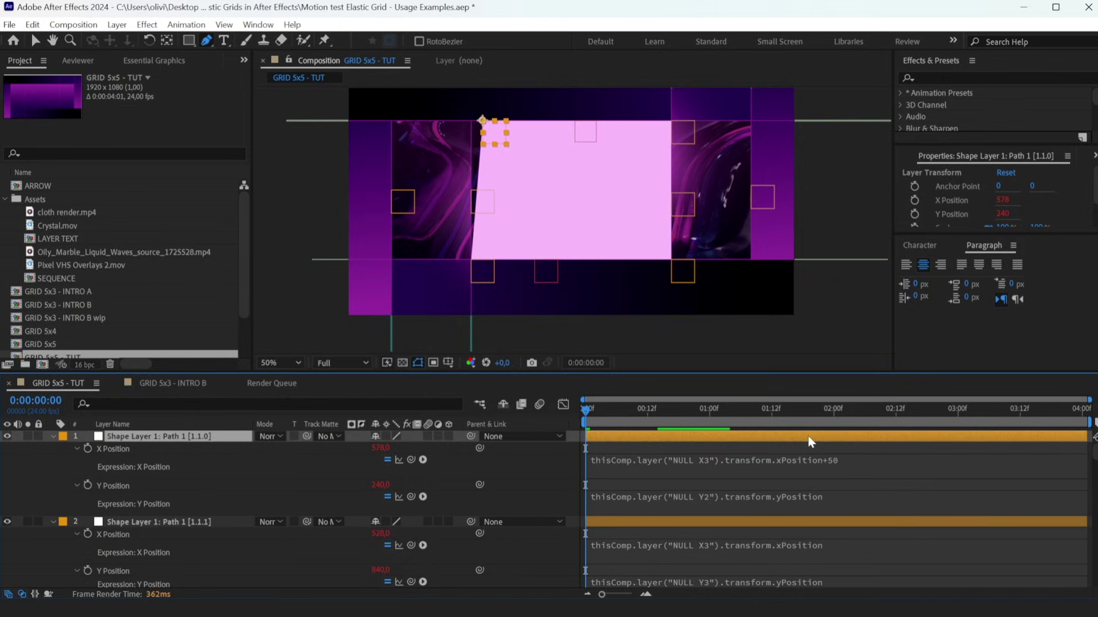
click(838, 499)
text(+50)
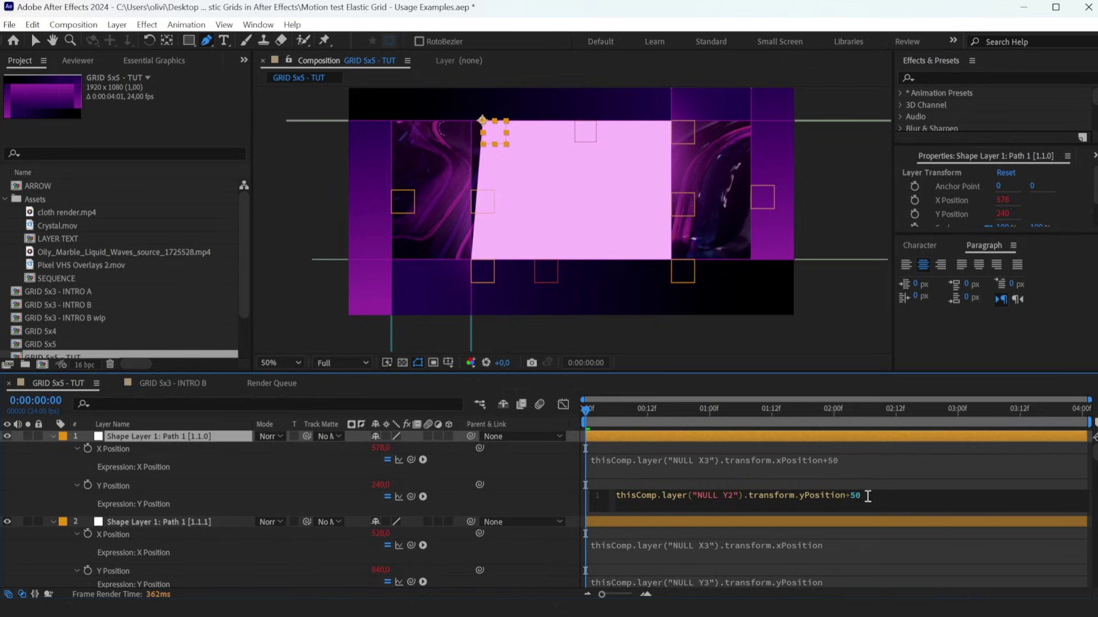
click(852, 440)
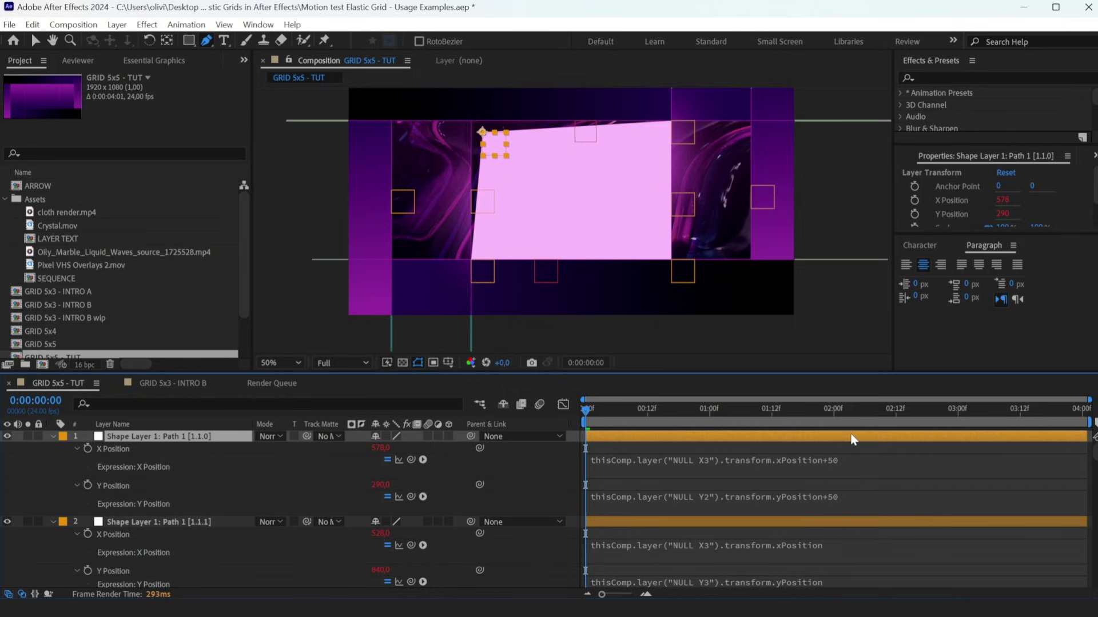
scroll(852, 440, down, 3)
scroll(846, 446, down, 2)
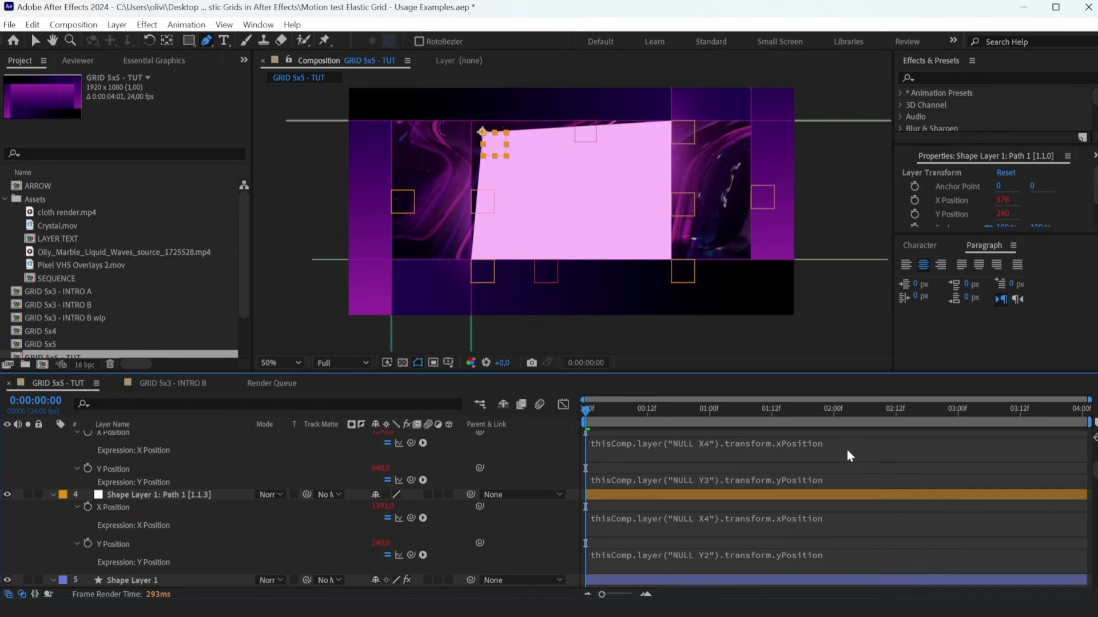
Set the glass shape layer to 50% opacity with Hard Light blending.
click(780, 583)
key(t)
click(382, 556)
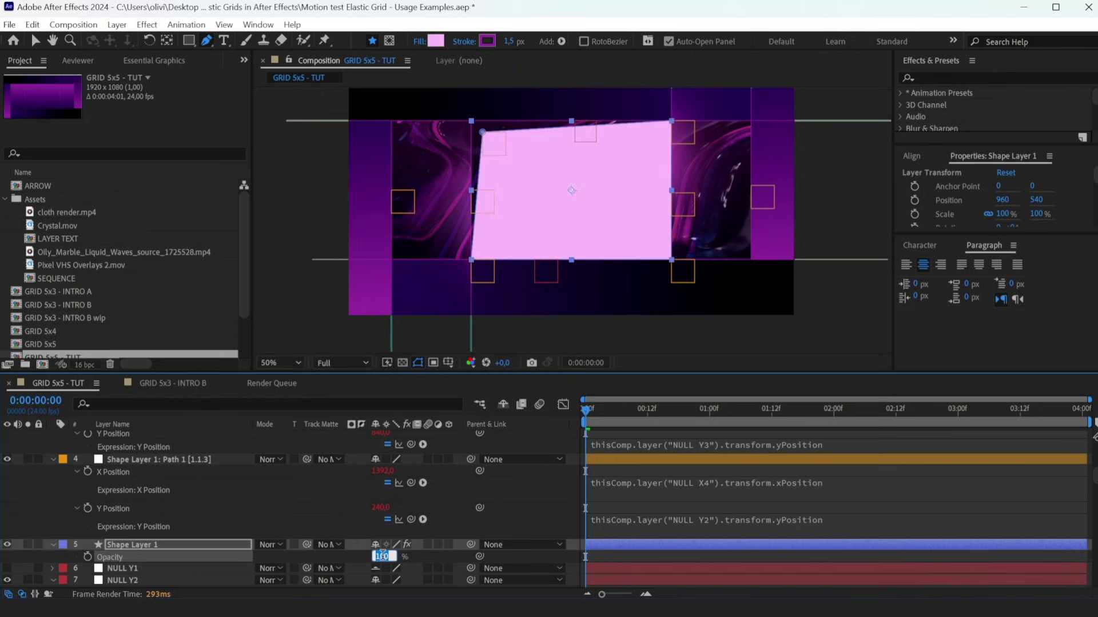
key(Return)
click(271, 545)
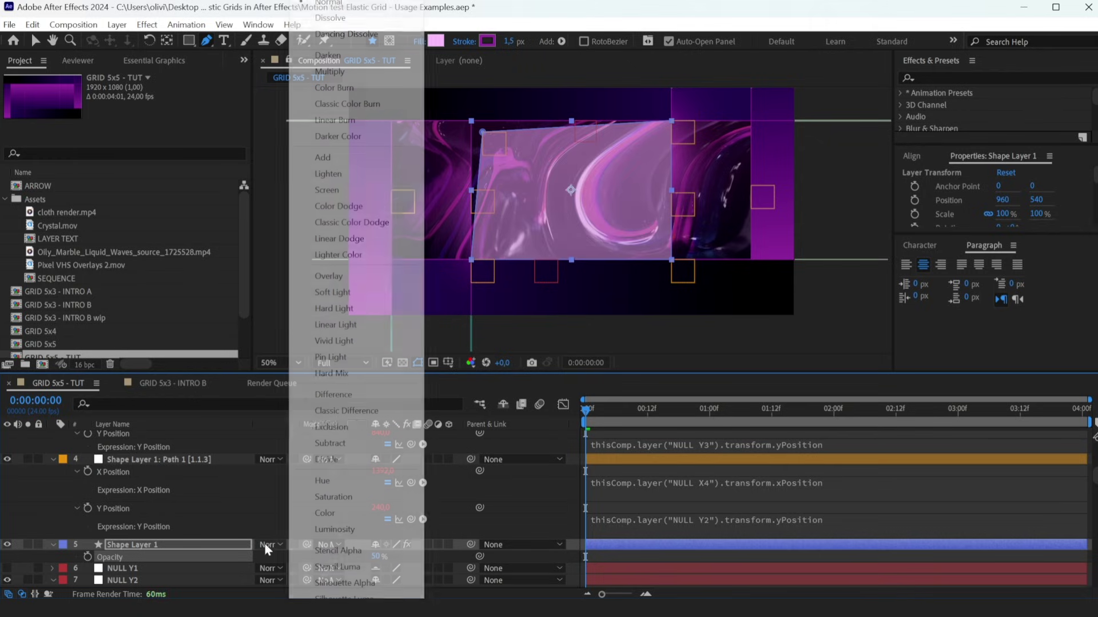
click(333, 309)
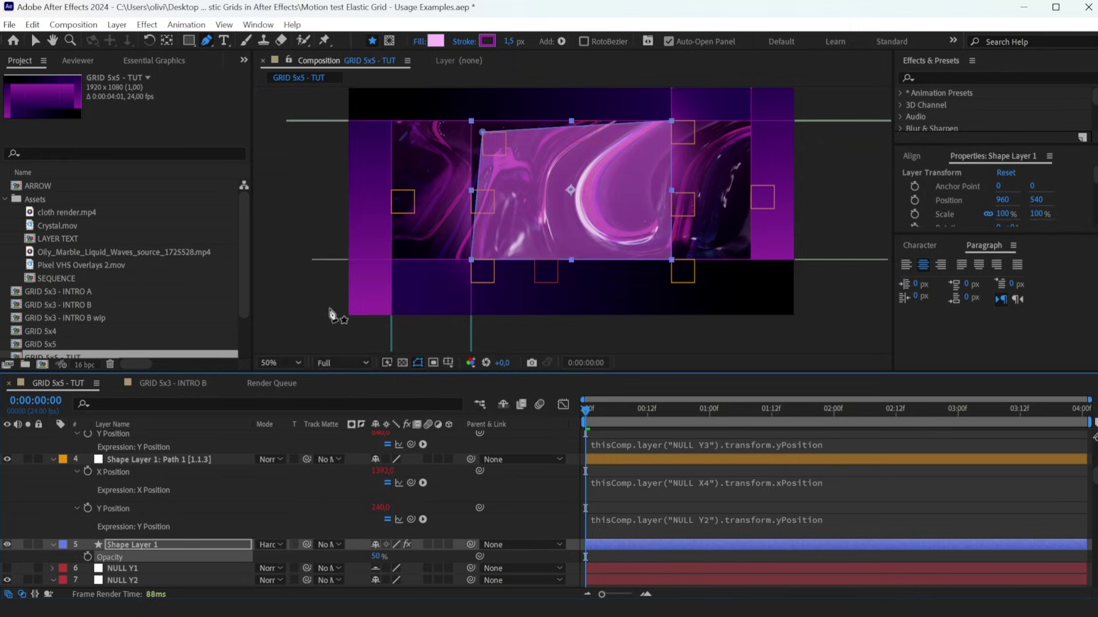
click(482, 271)
scroll(805, 522, down, 1)
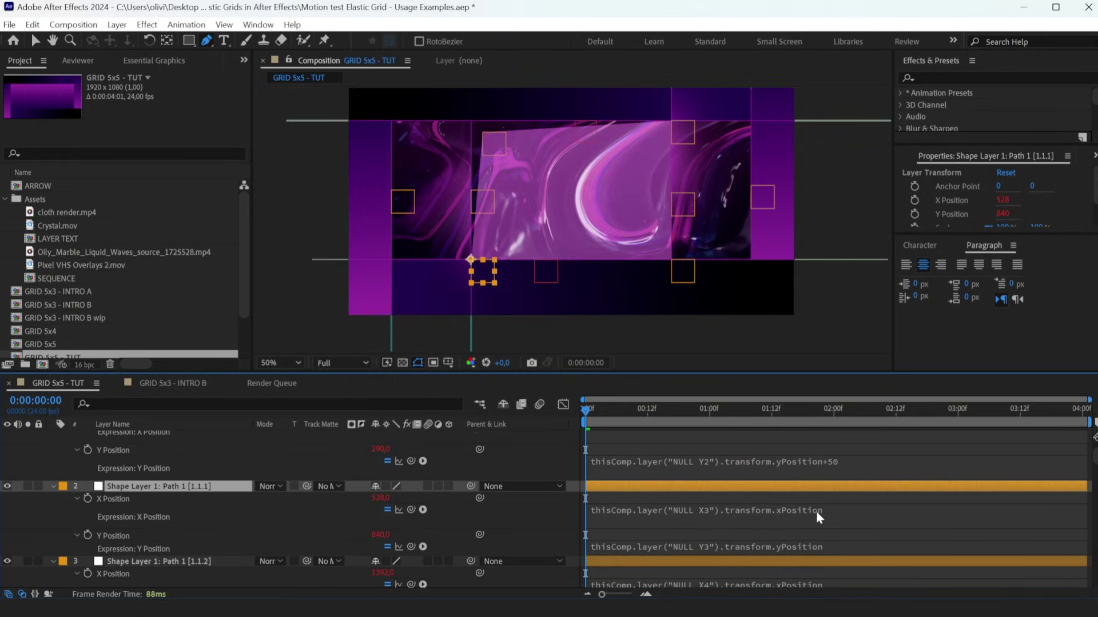
Offset the bottom-left corner null's expressions by X +50 and Y -50.
click(815, 511)
click(862, 510)
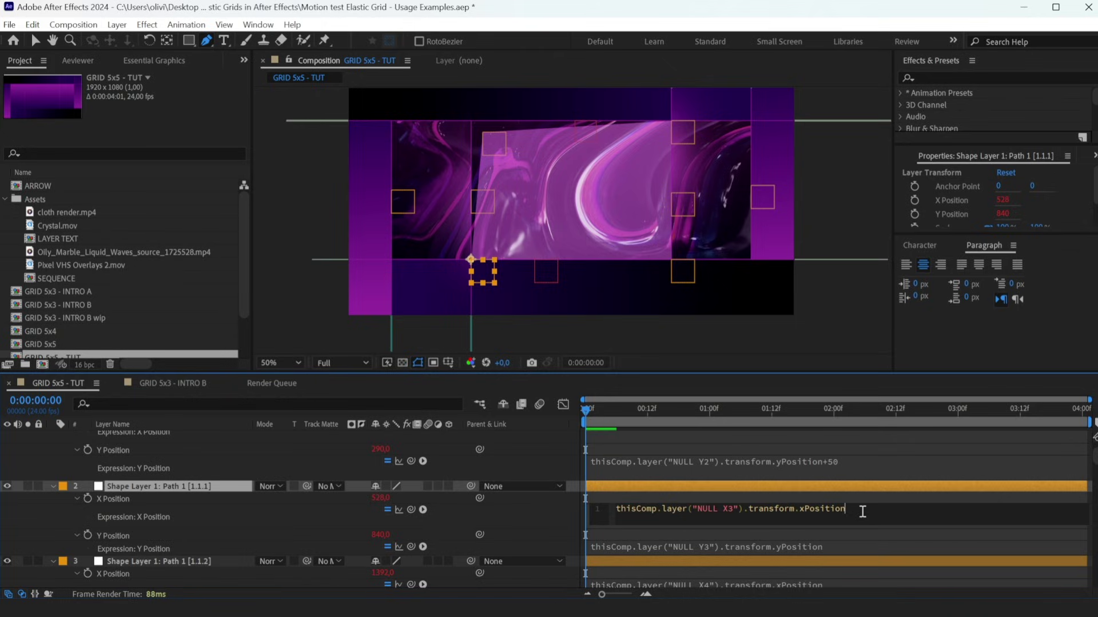
text(+50)
click(837, 542)
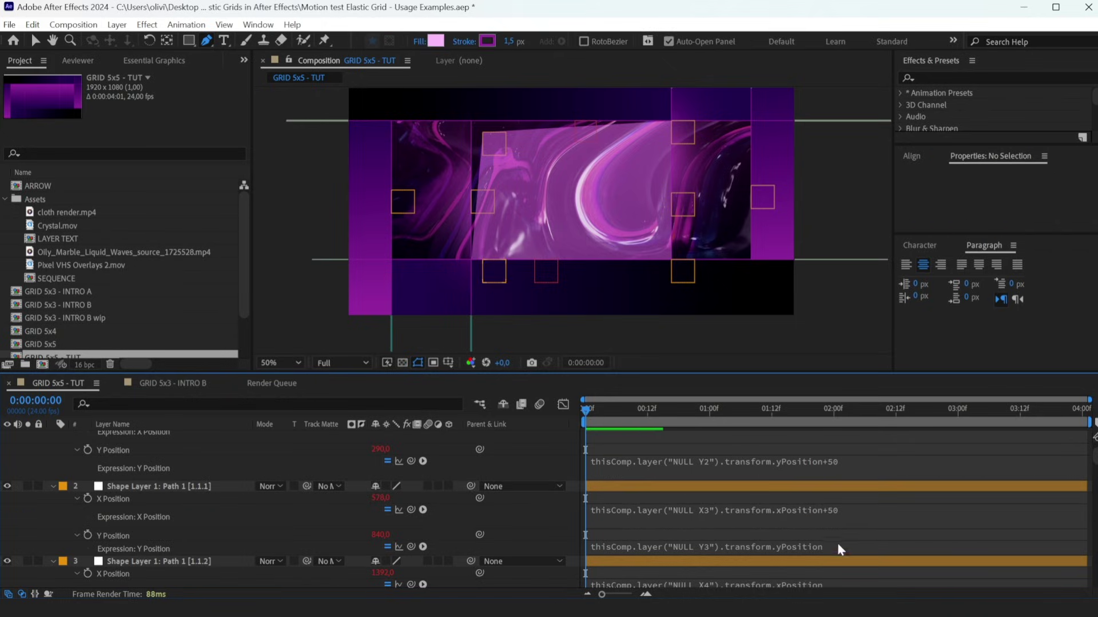
click(839, 546)
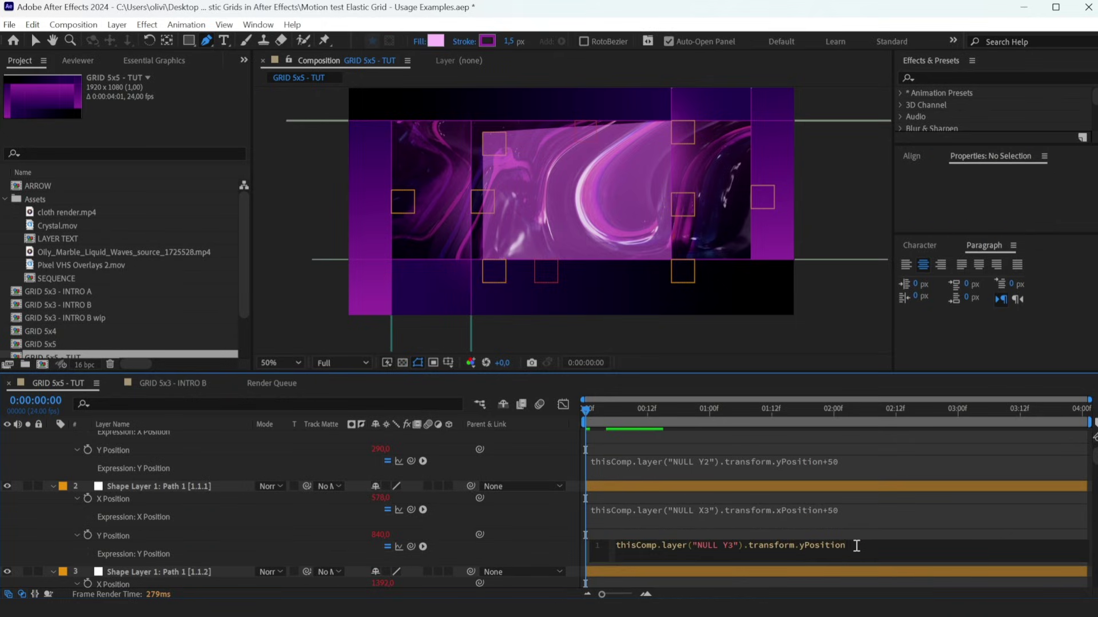
text(-50)
click(789, 573)
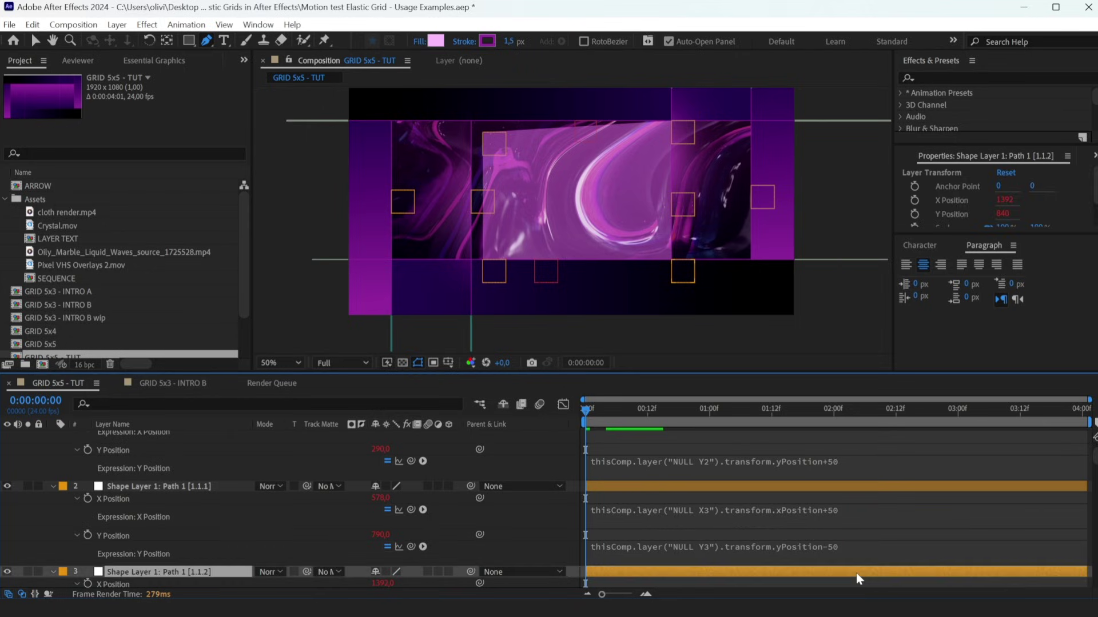
scroll(790, 554, down, 2)
Offset the bottom-right corner by -50 on X and Y, and top-right by X -50, Y +50.
click(789, 523)
click(857, 524)
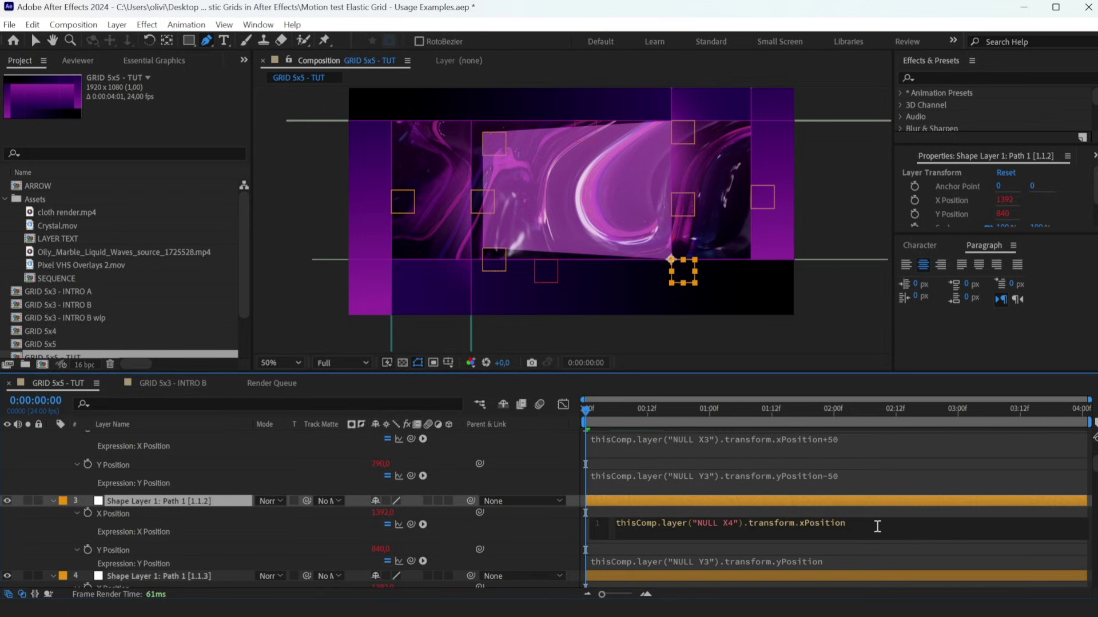
click(852, 562)
text(-50)
scroll(837, 532, down, 2)
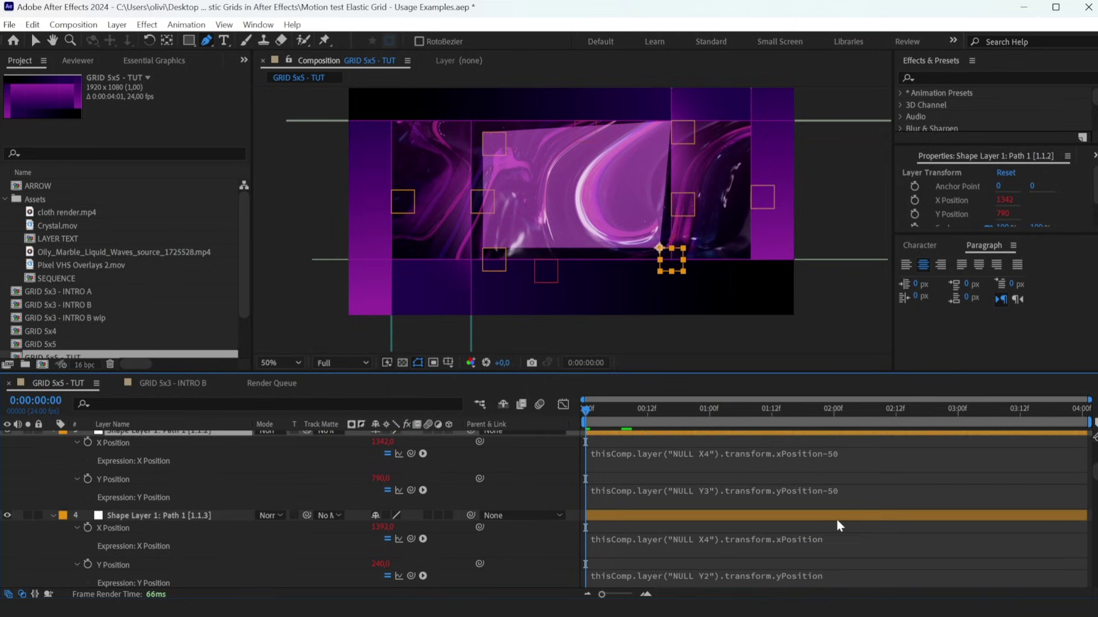
click(836, 520)
text(-50)
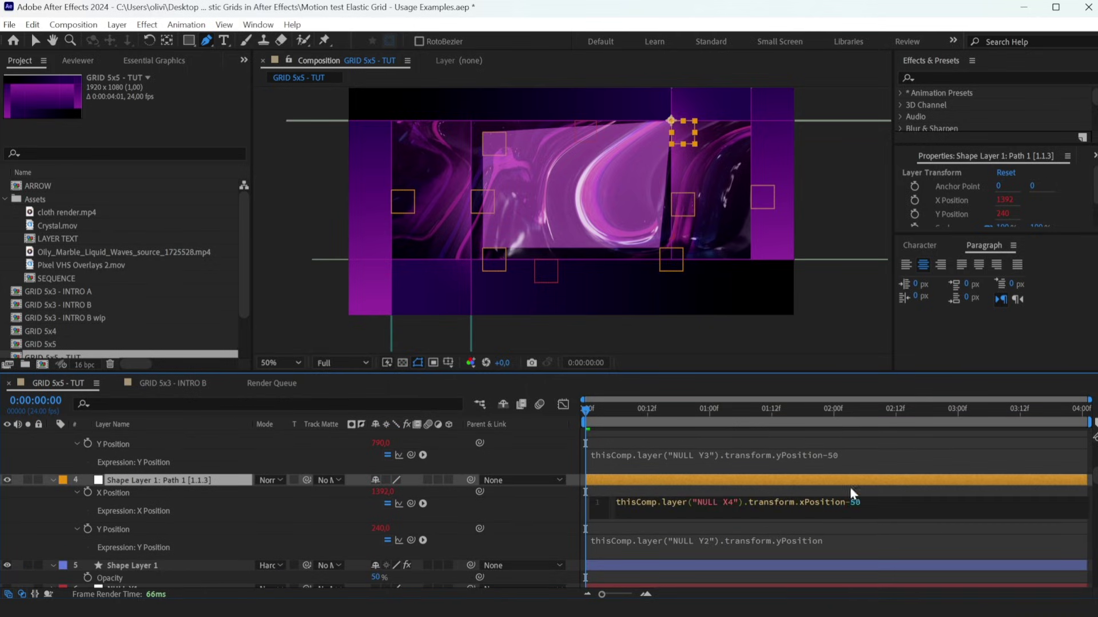
click(846, 483)
click(818, 537)
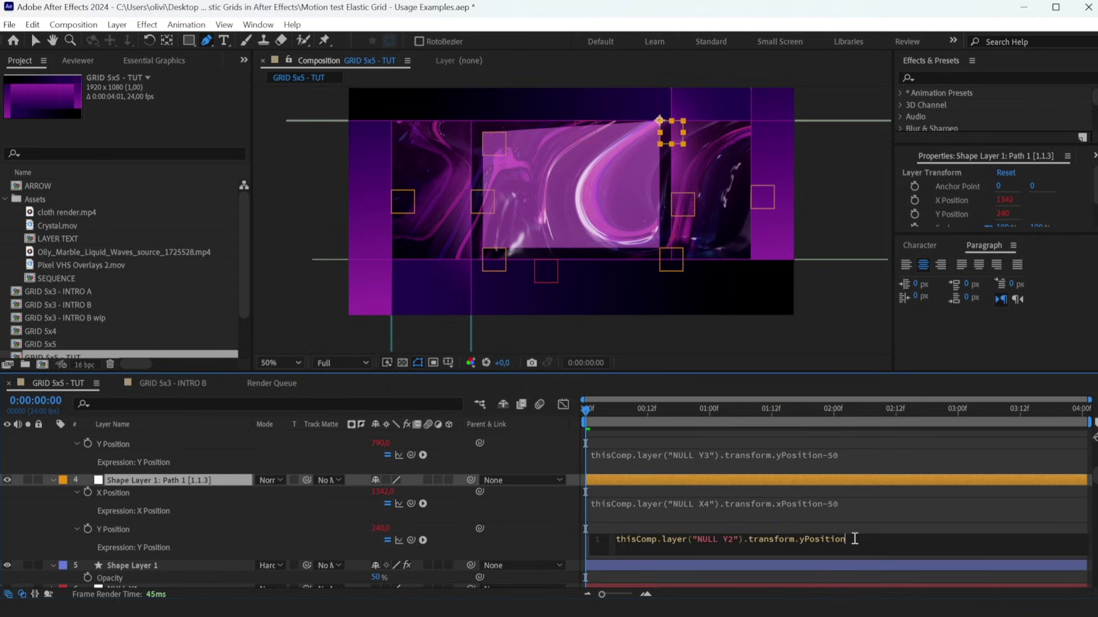
text(+50)
click(673, 487)
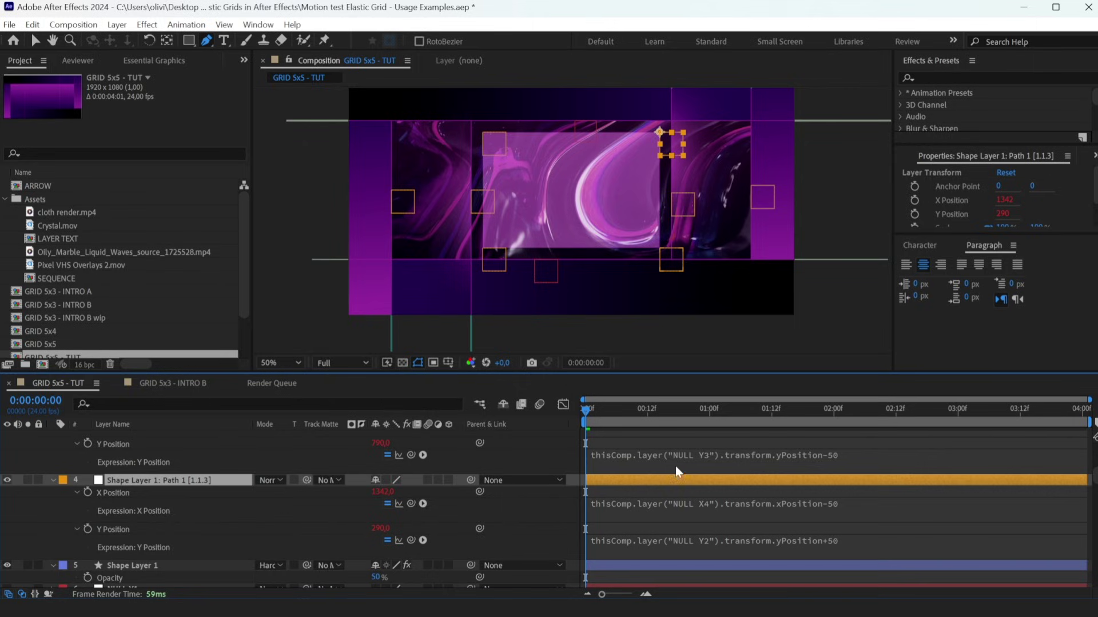
Add Round Corners to the glass shape layer and reveal its radius.
click(157, 566)
scroll(86, 549, down, 1)
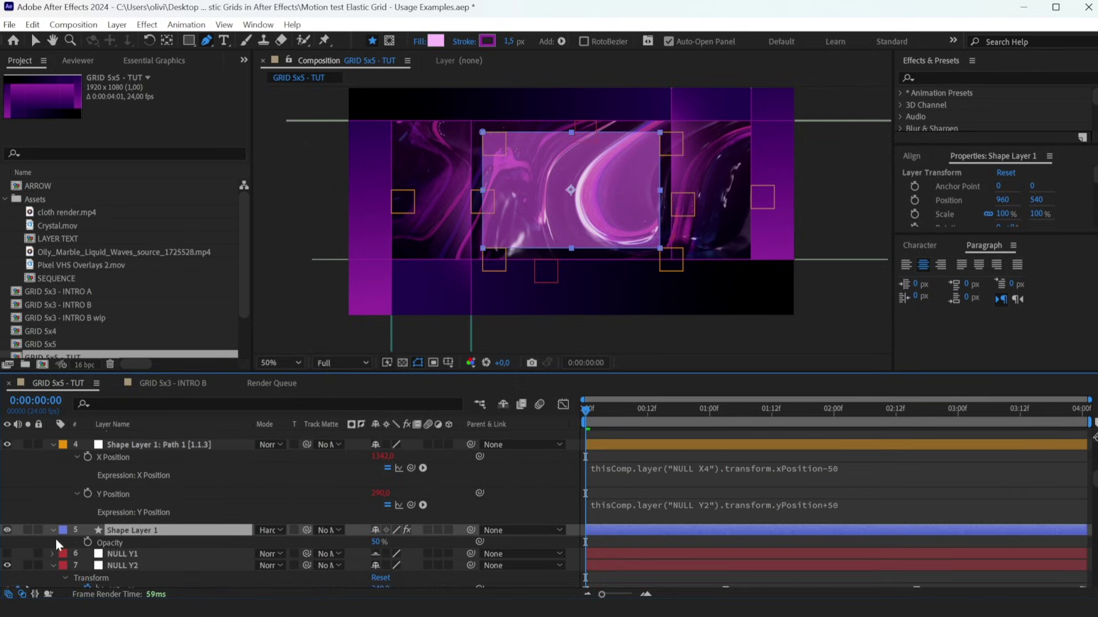
click(52, 530)
scroll(410, 506, down, 1)
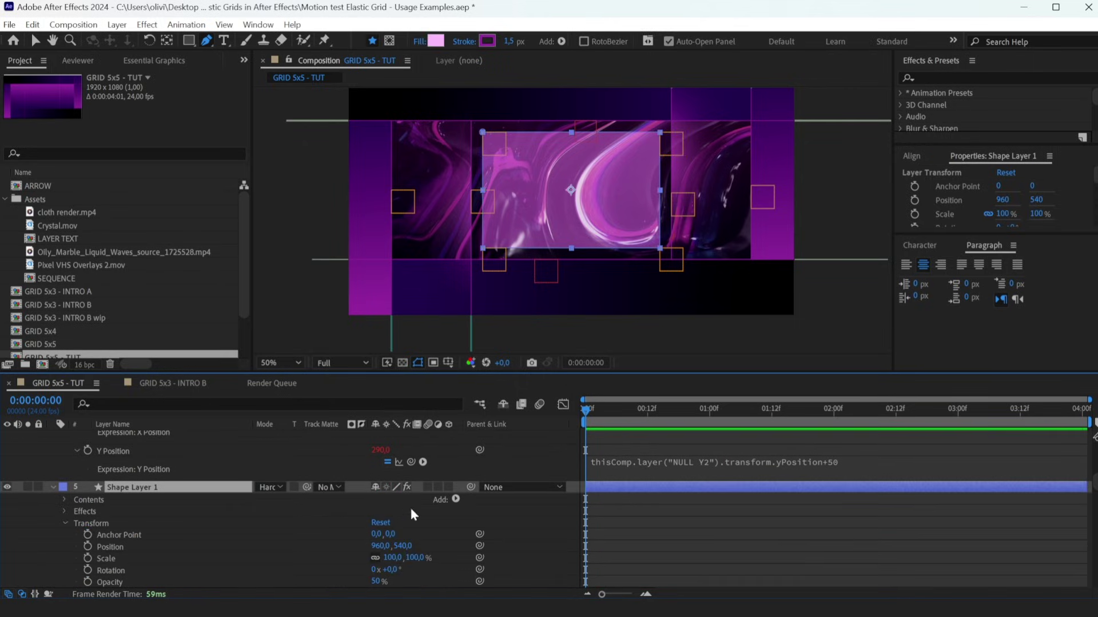
click(456, 500)
click(387, 375)
scroll(173, 531, down, 1)
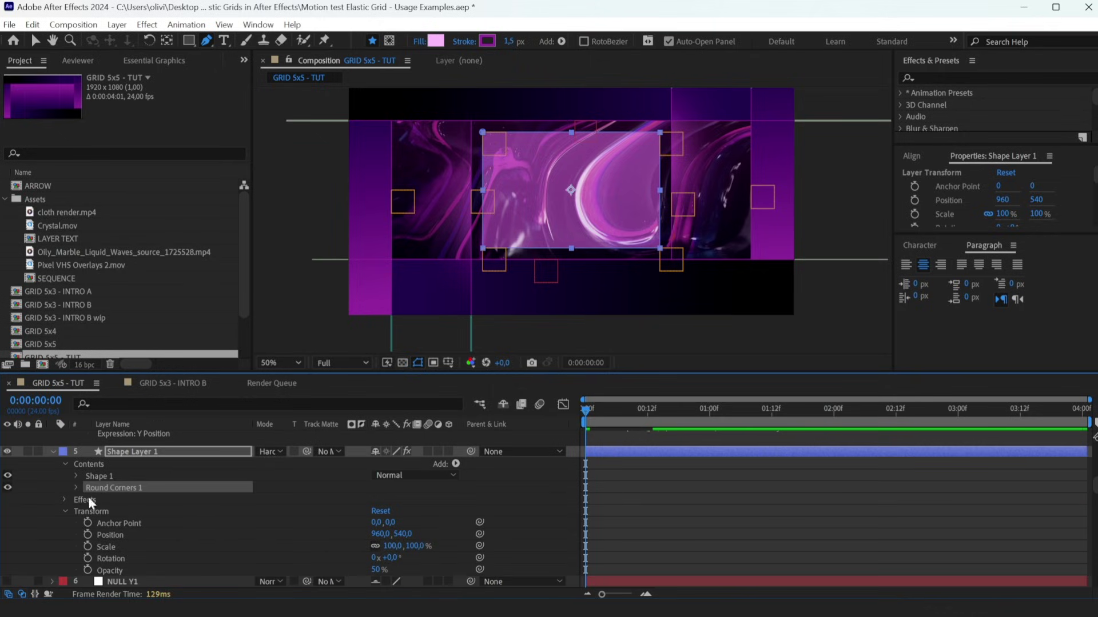
click(75, 488)
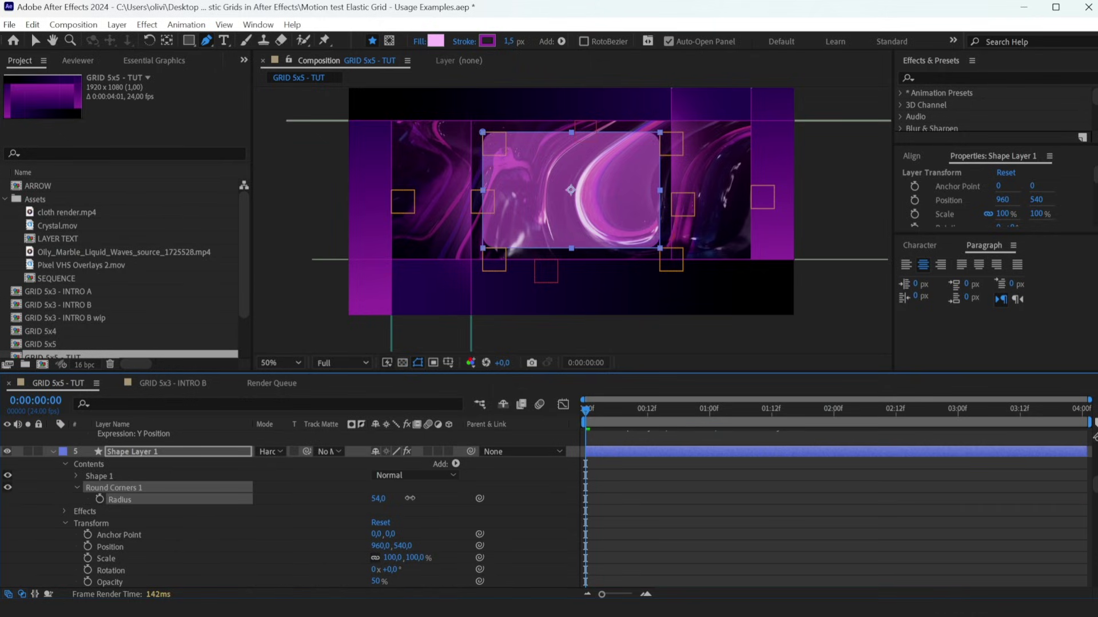
scroll(634, 440, up, 2)
Preview, then give the box a feathered rounded-rectangle mask and blur radius 18.
key(space)
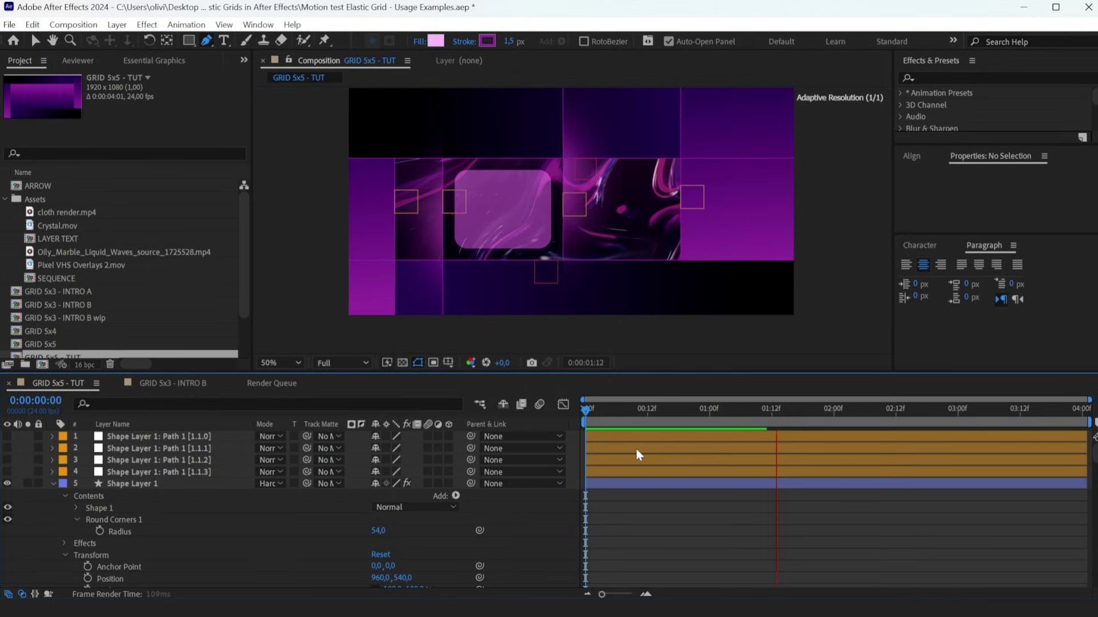
click(132, 484)
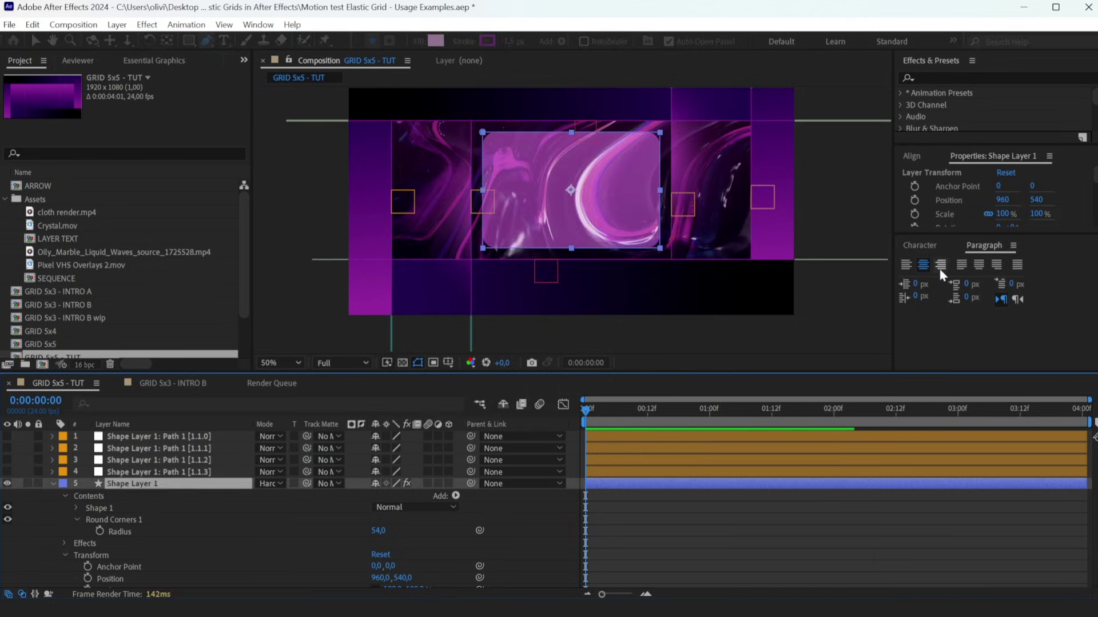
drag(196, 47, 224, 66)
double_click(189, 41)
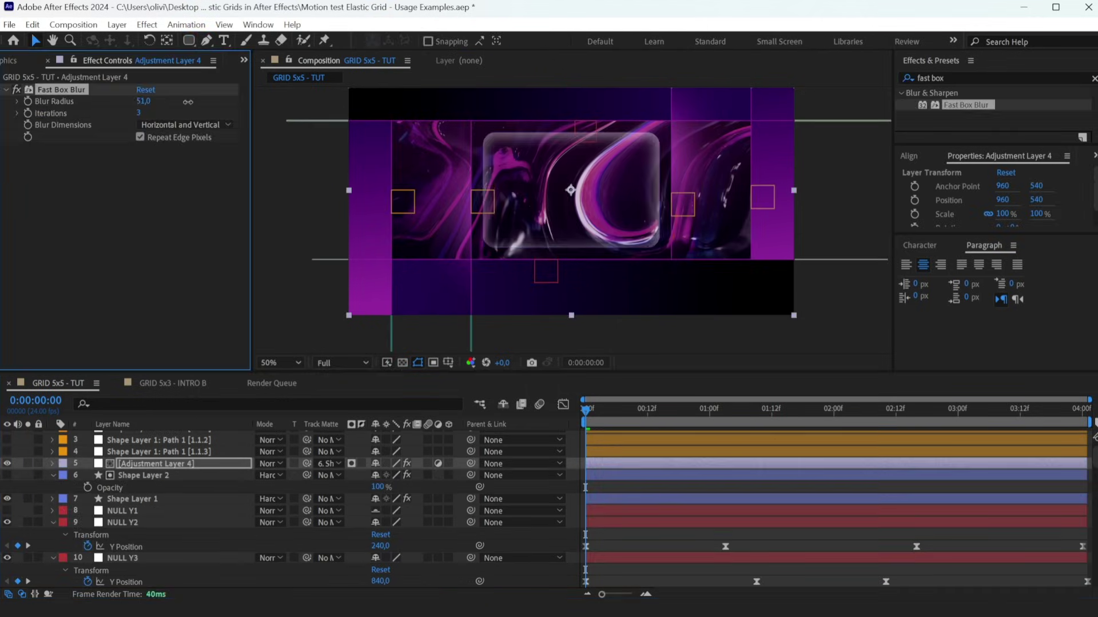
drag(141, 102, 155, 101)
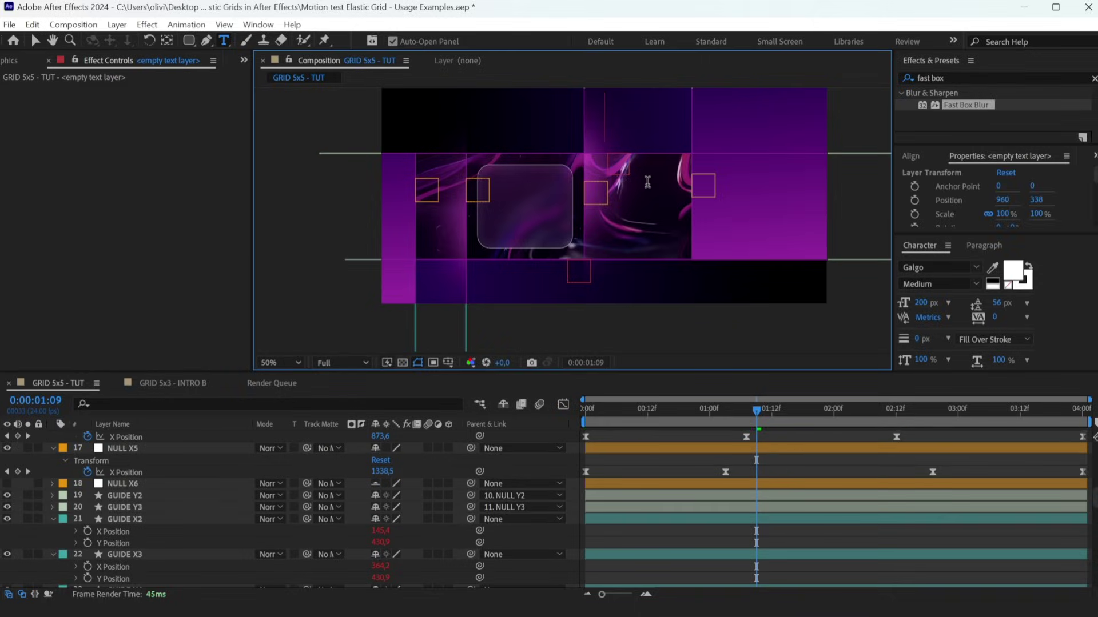
text(GRID)
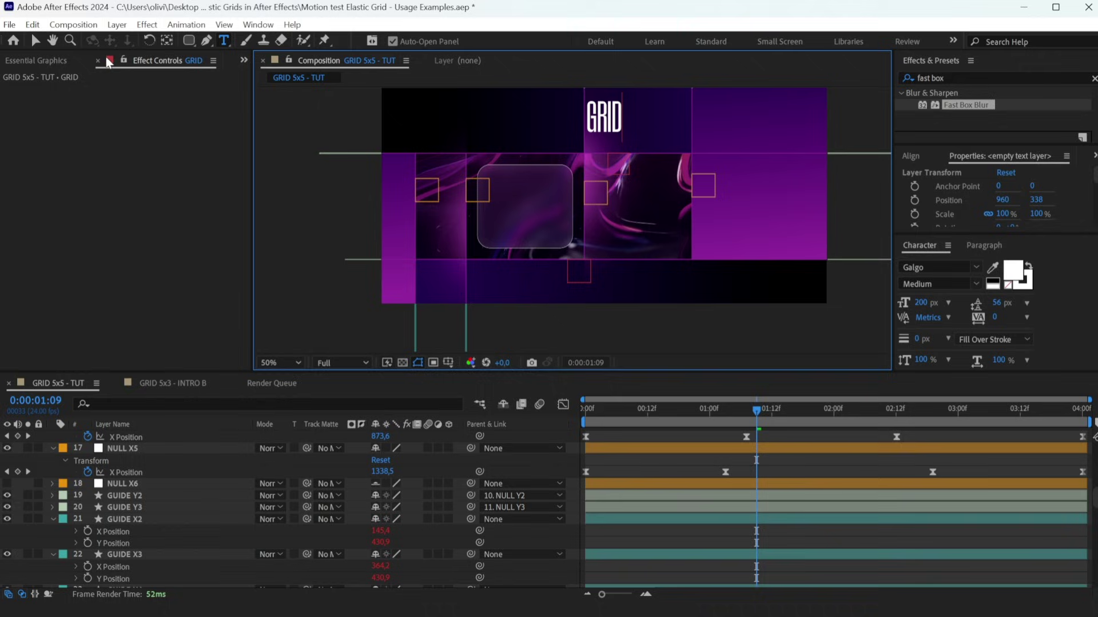
Place GRID in the centre cell, centre its anchor, and separate its Position dimensions.
click(35, 42)
drag(616, 118, 640, 186)
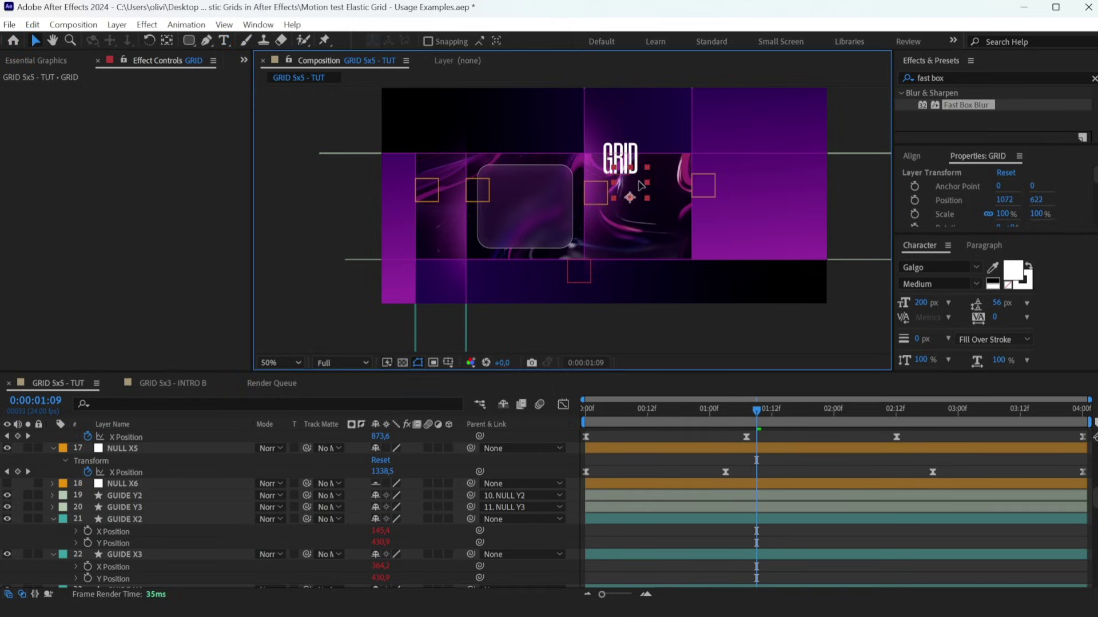
key(ctrl+alt+Home)
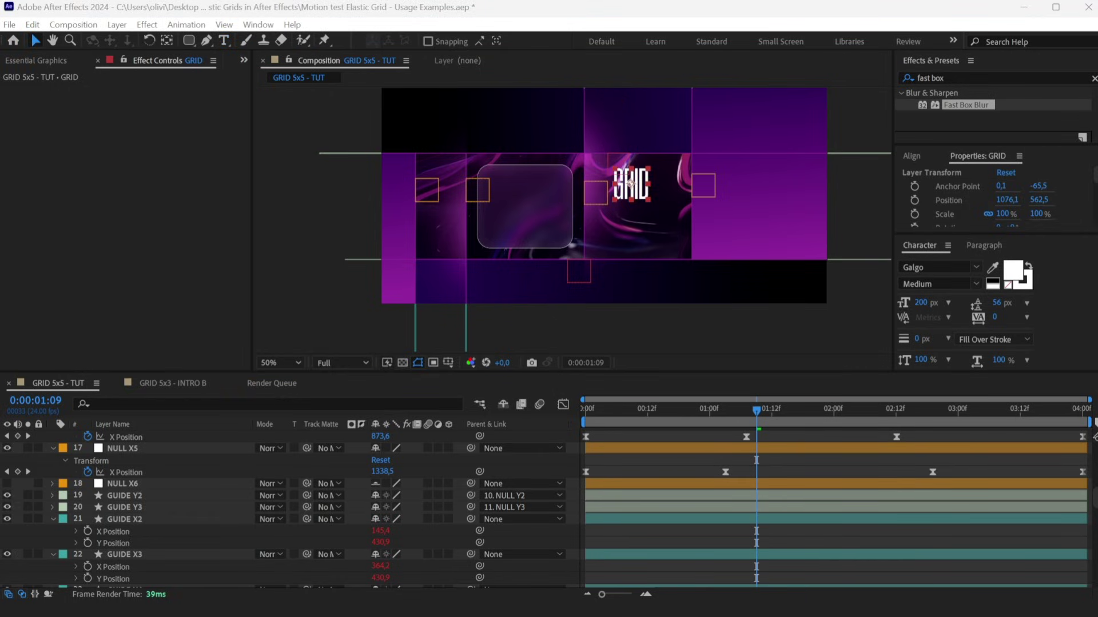
scroll(787, 480, up, 5)
scroll(785, 478, up, 5)
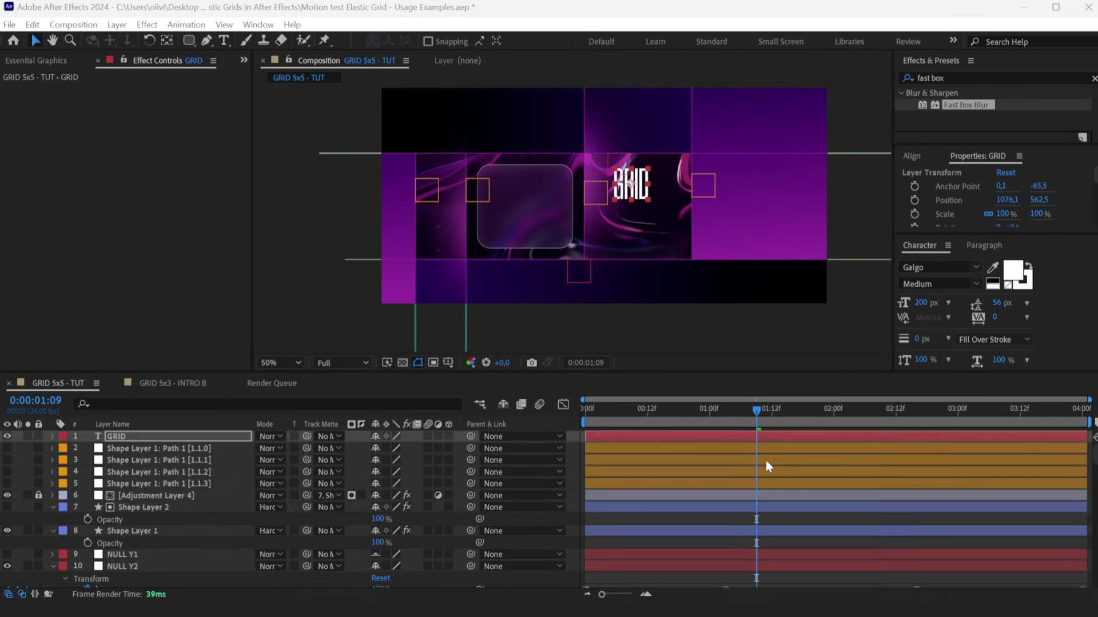
key(p)
click(121, 453)
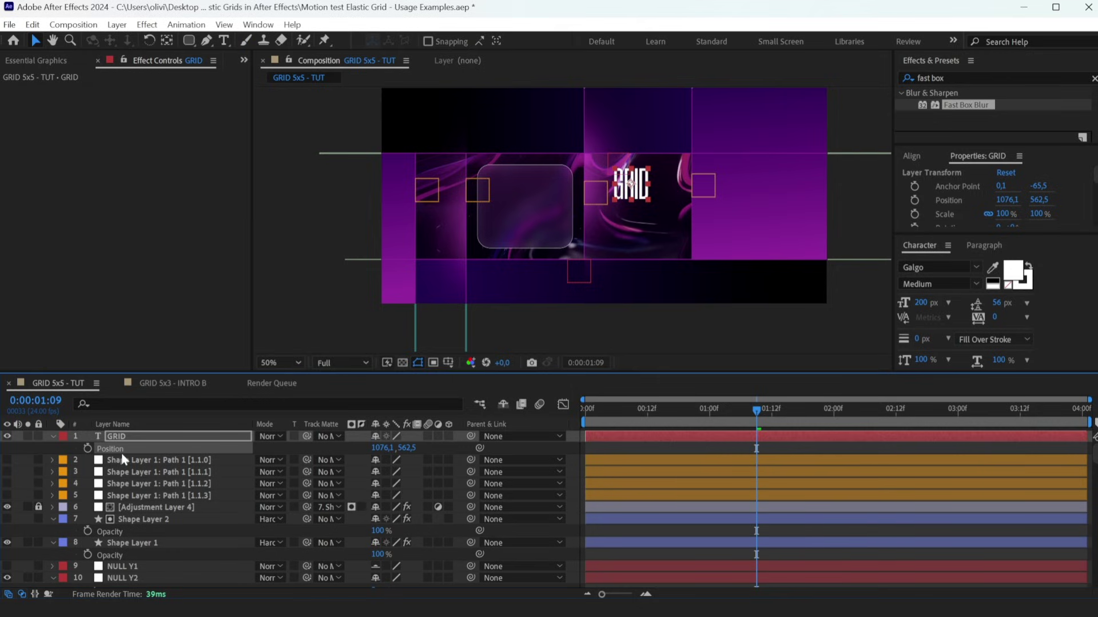
right_click(122, 453)
click(183, 267)
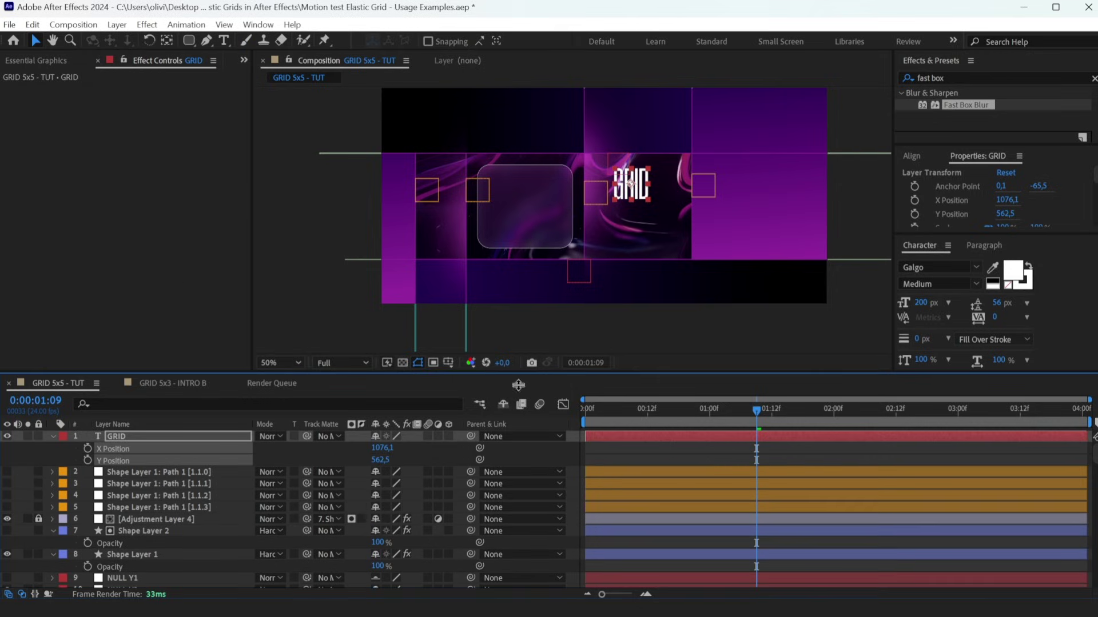
Give GRID's X Position a pasted expression averaging NULL X3 and NULL X4.
alt+click(87, 448)
key(ctrl+v)
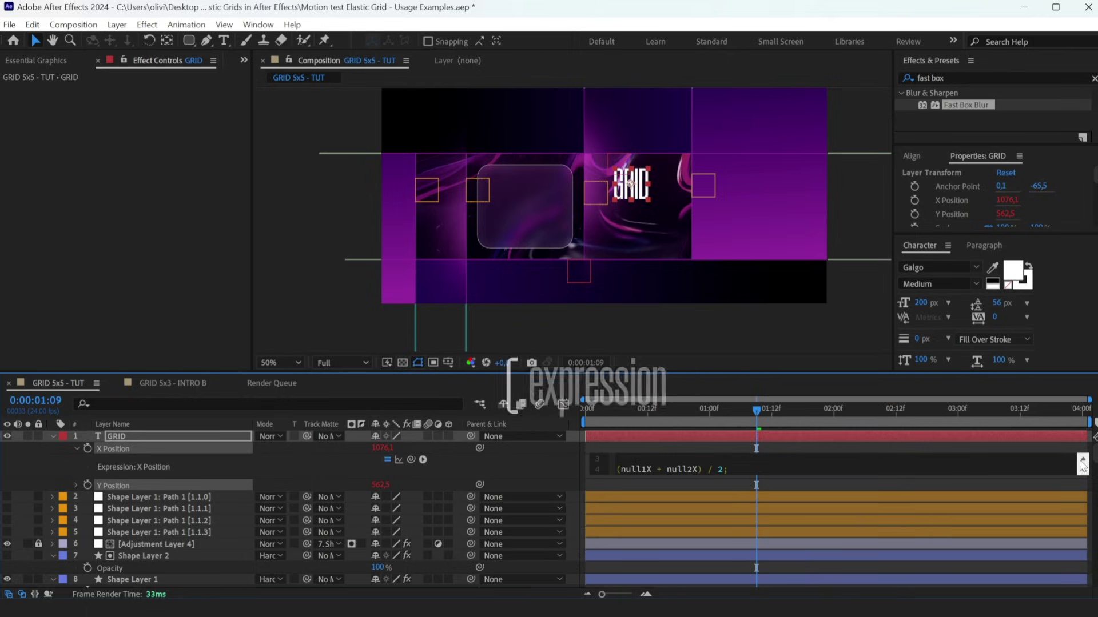
click(704, 469)
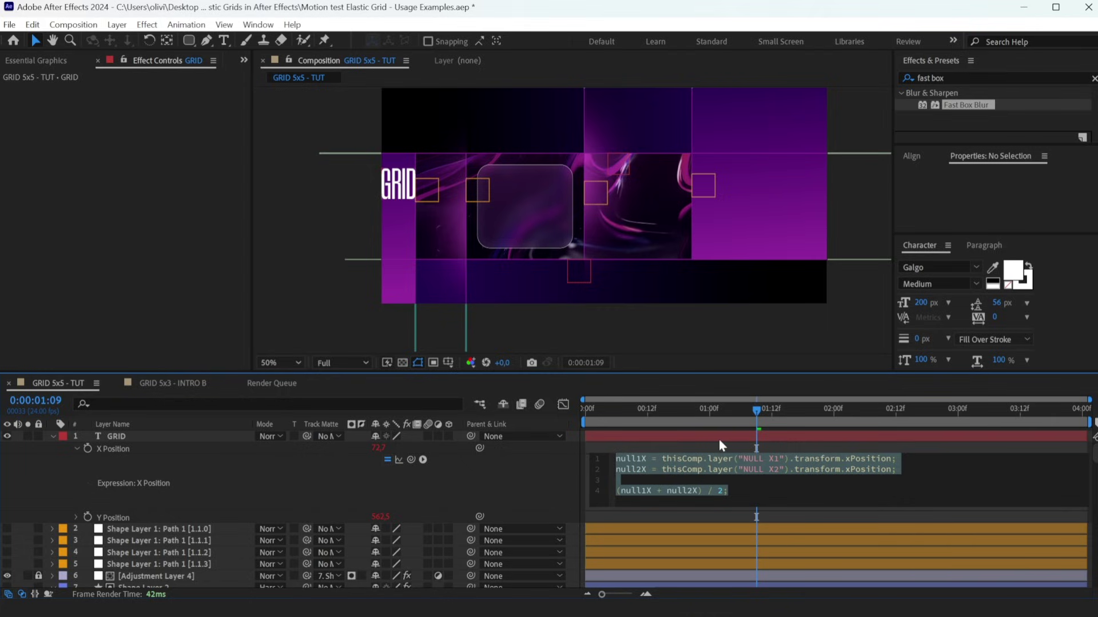
click(778, 460)
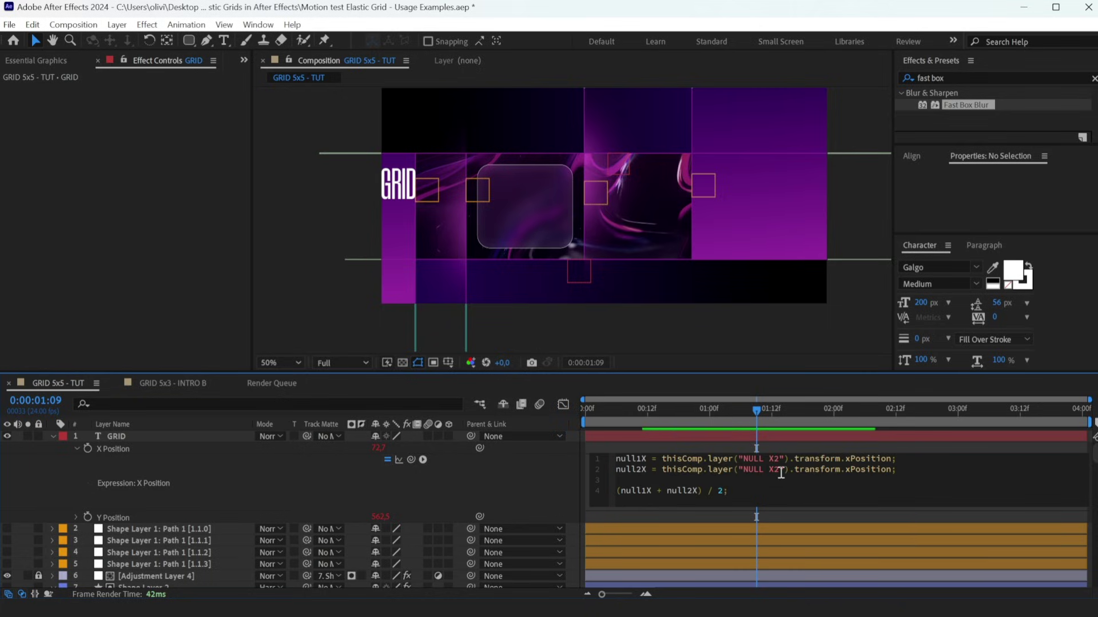
key(BackSpace)
text(3)
text(4)
click(771, 434)
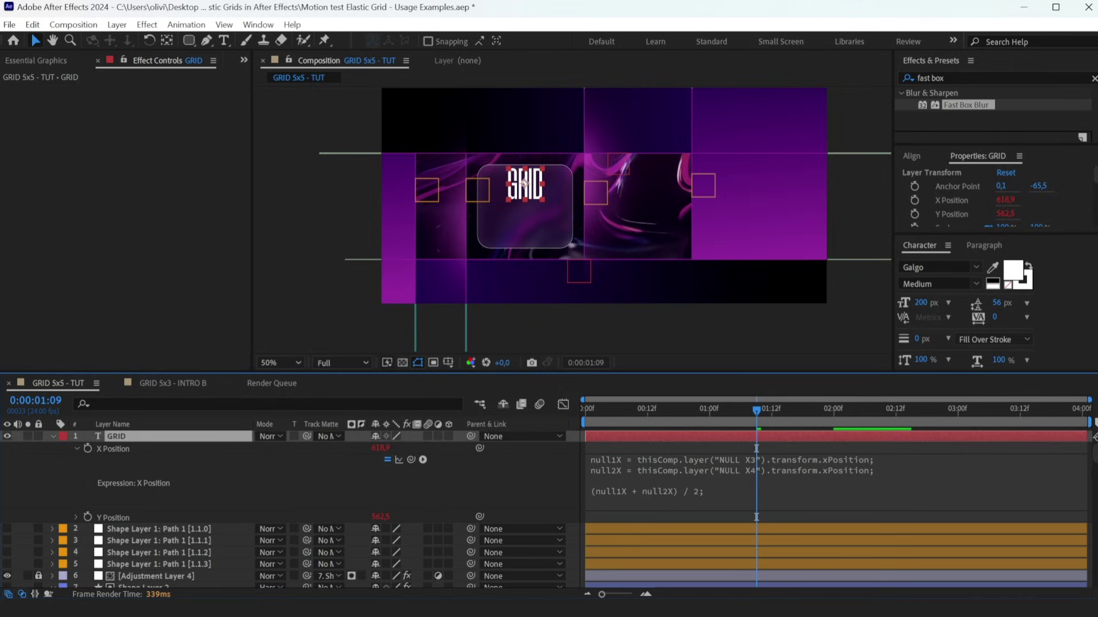
Add the Y Position expression averaging NULL Y2 and Y3, then preview from the start.
alt+click(88, 517)
text(null1Y = thisComp.layer("NULL Y1").transform.yPosition; null2Y = thisComp.layer("NULL Y2").transform.yPosition;  (null1Y + null2Y) / 2;)
scroll(722, 534, up, 2)
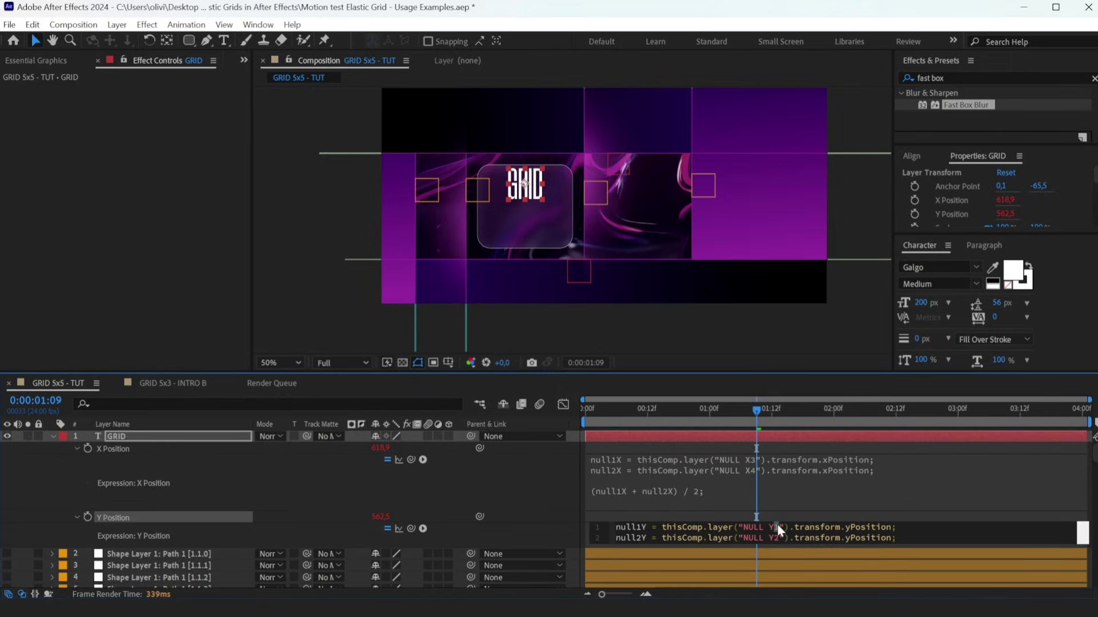
text(3)
click(754, 437)
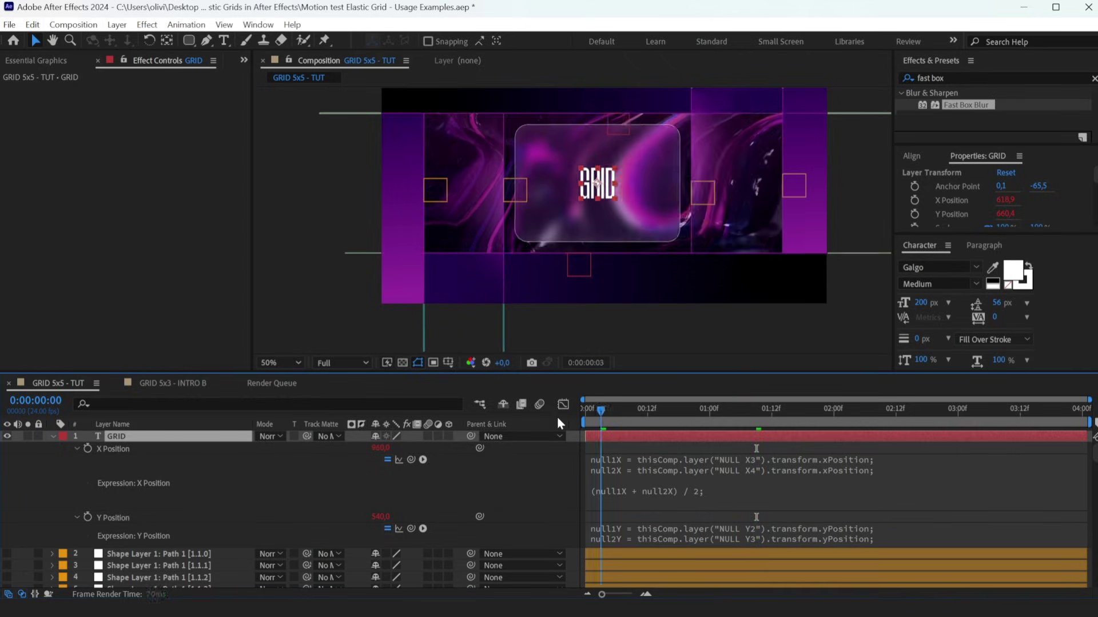
key(Home)
key(space)
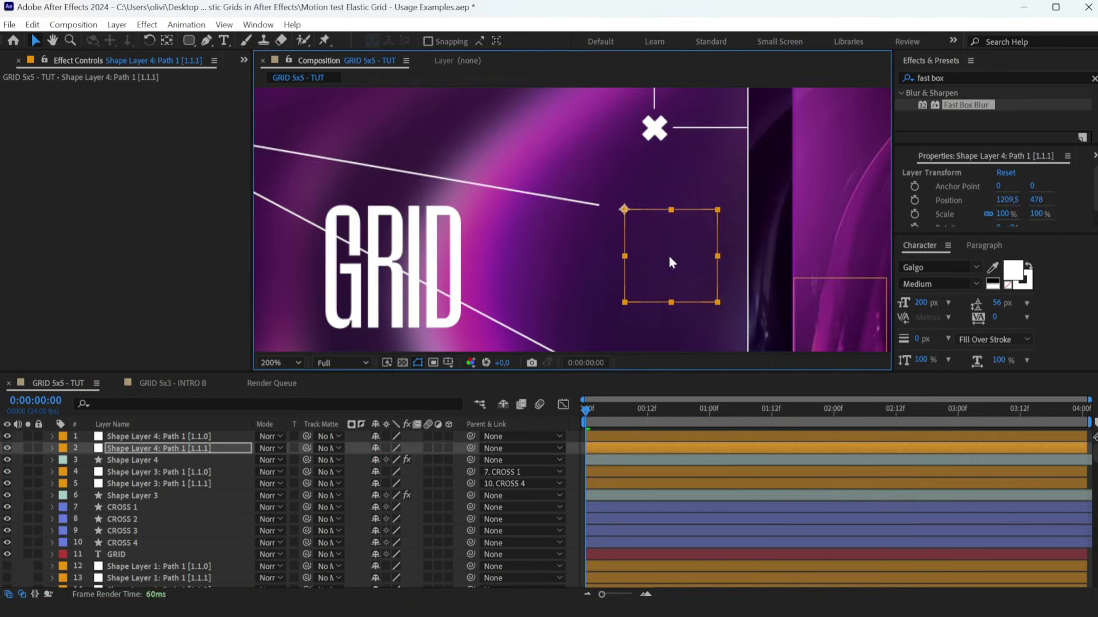
Snap the squares onto their crosses and parent them to CROSS 3 and CROSS 2.
mouse_move(669, 250)
mouse_down()
mouse_move(697, 179)
mouse_move(831, 180)
mouse_up()
scroll(545, 171, down, 1)
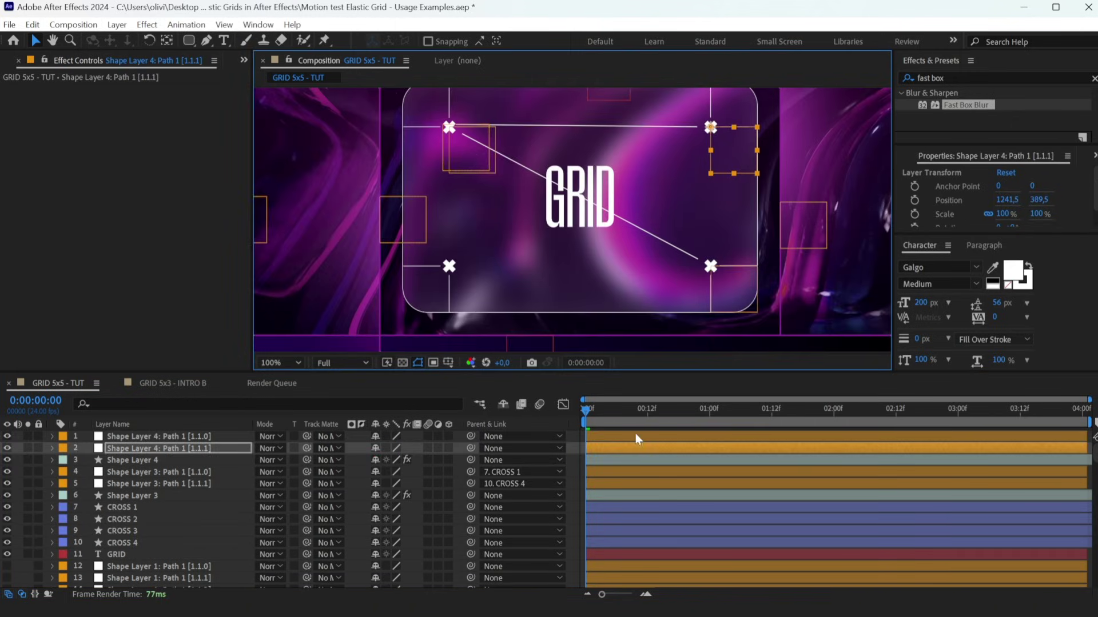
drag(467, 151, 473, 288)
scroll(489, 294, up, 1)
drag(521, 247, 507, 237)
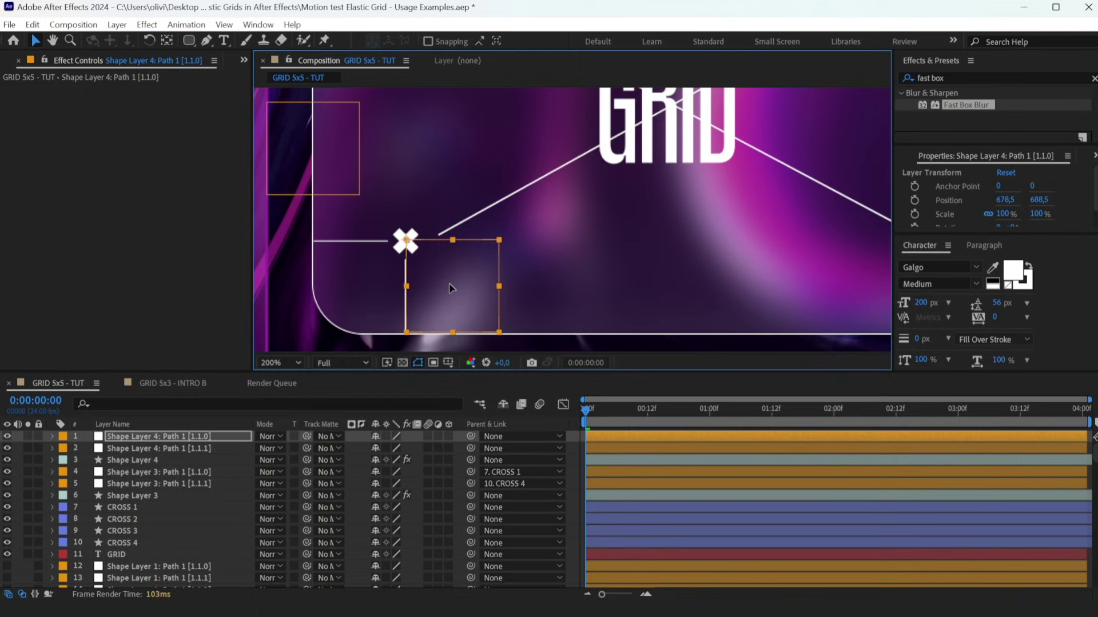
scroll(469, 301, down, 1)
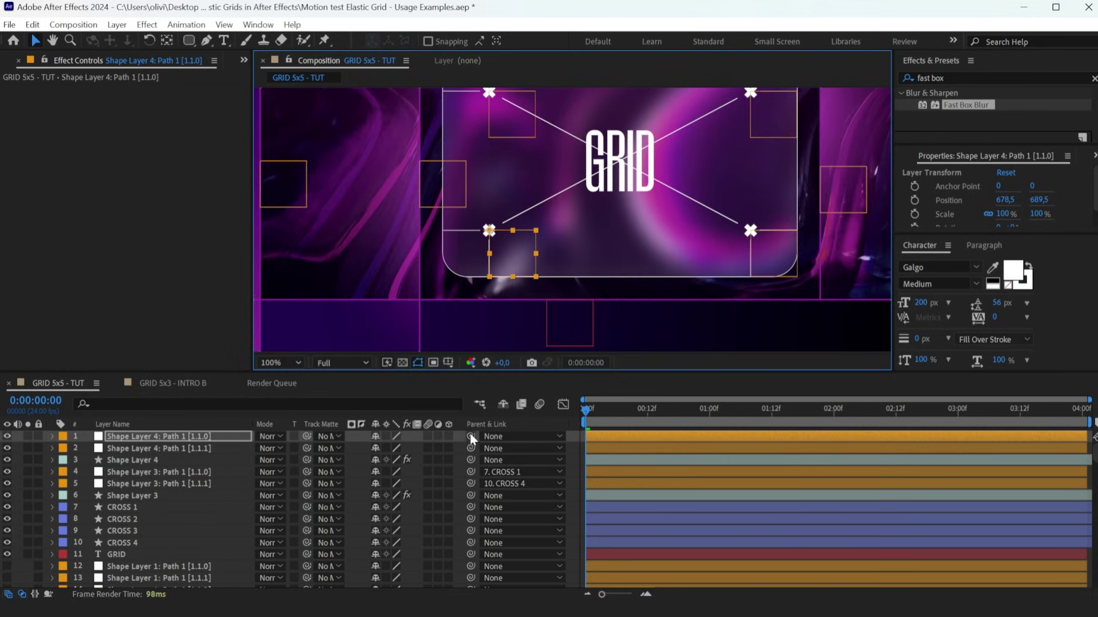
drag(471, 437, 122, 531)
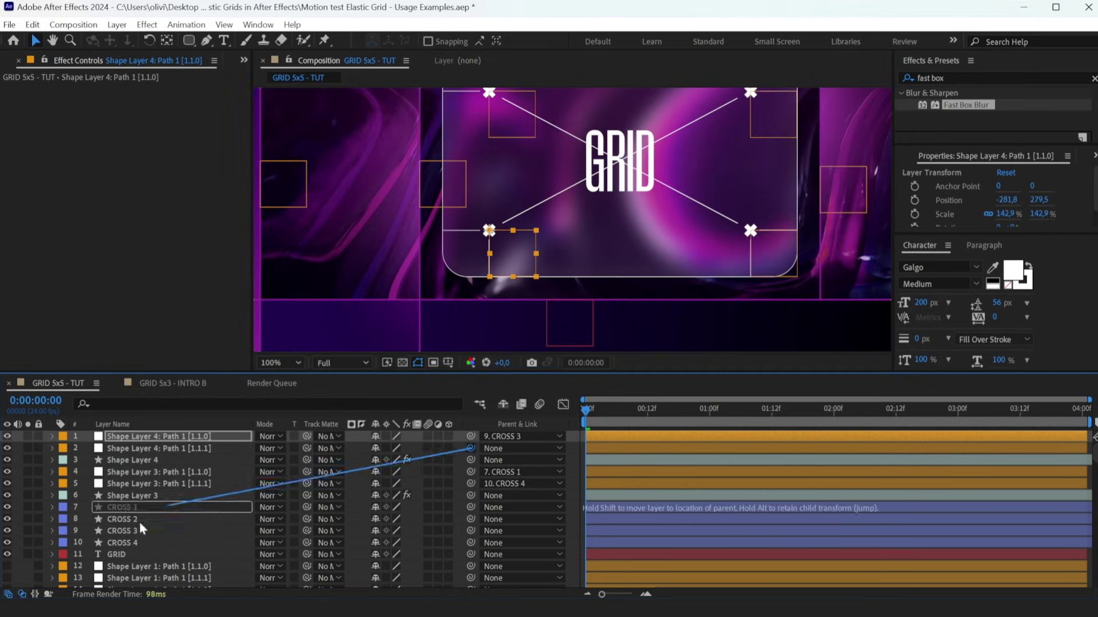
drag(470, 448, 122, 543)
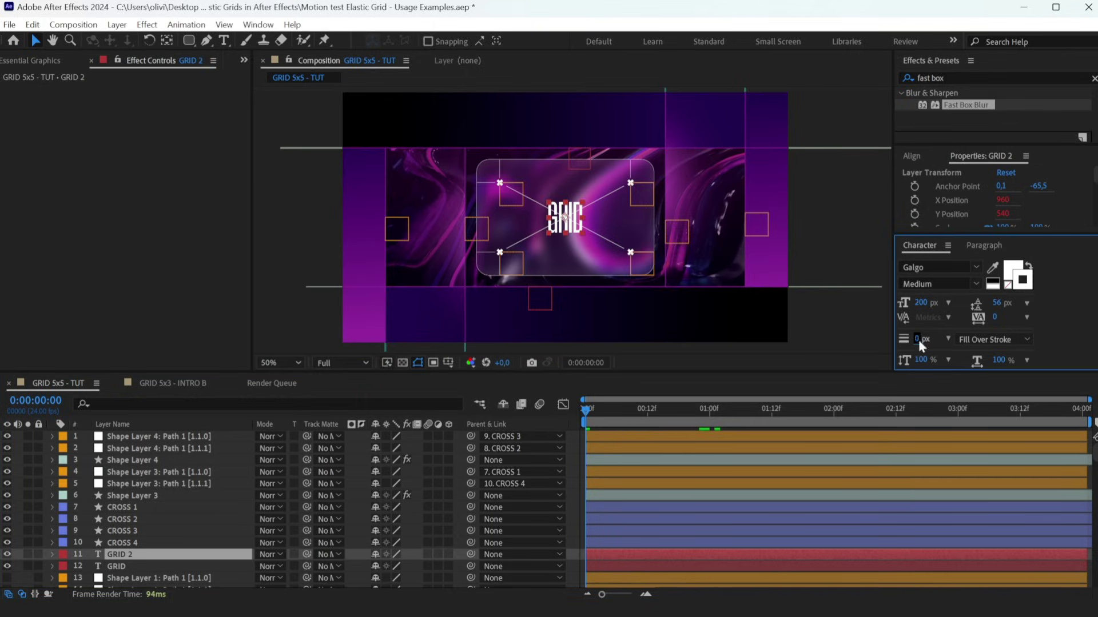
Give GRID 2 a 38 px stroke, use it as matte for Shape Layers 4 and 3, and preview.
drag(919, 339, 948, 340)
key(Return)
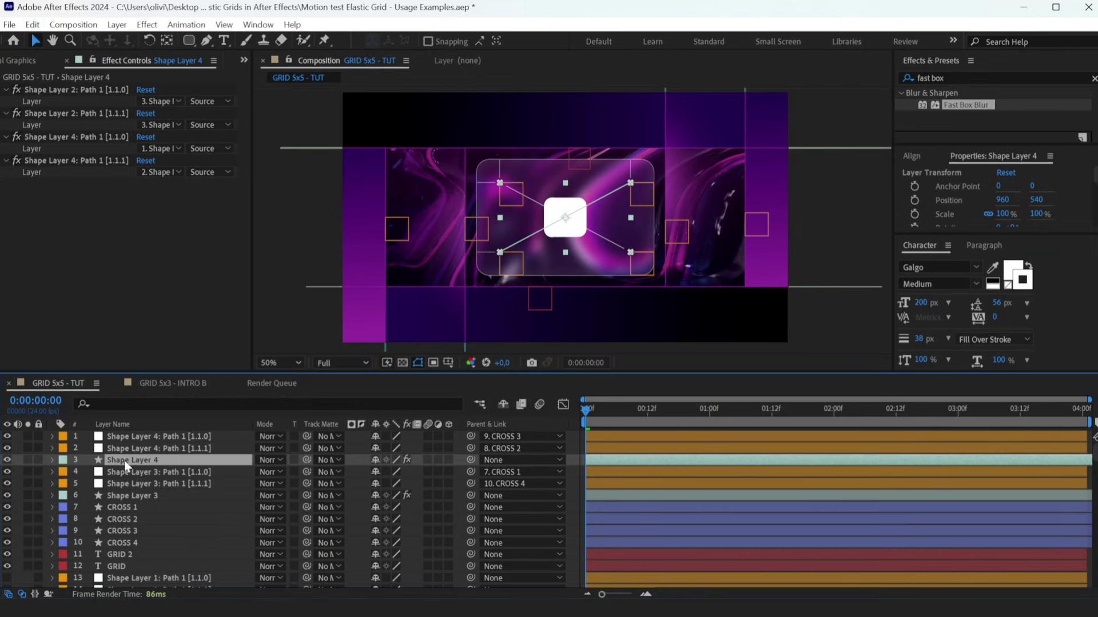
drag(124, 461, 128, 484)
shift+click(142, 495)
drag(308, 496, 158, 554)
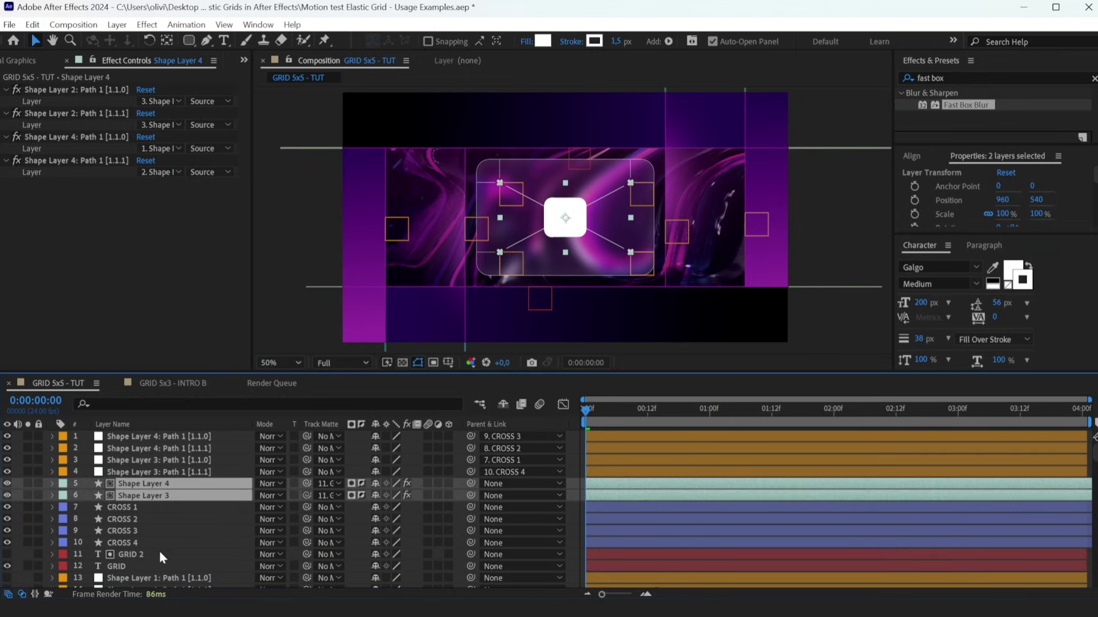
click(391, 155)
key(space)
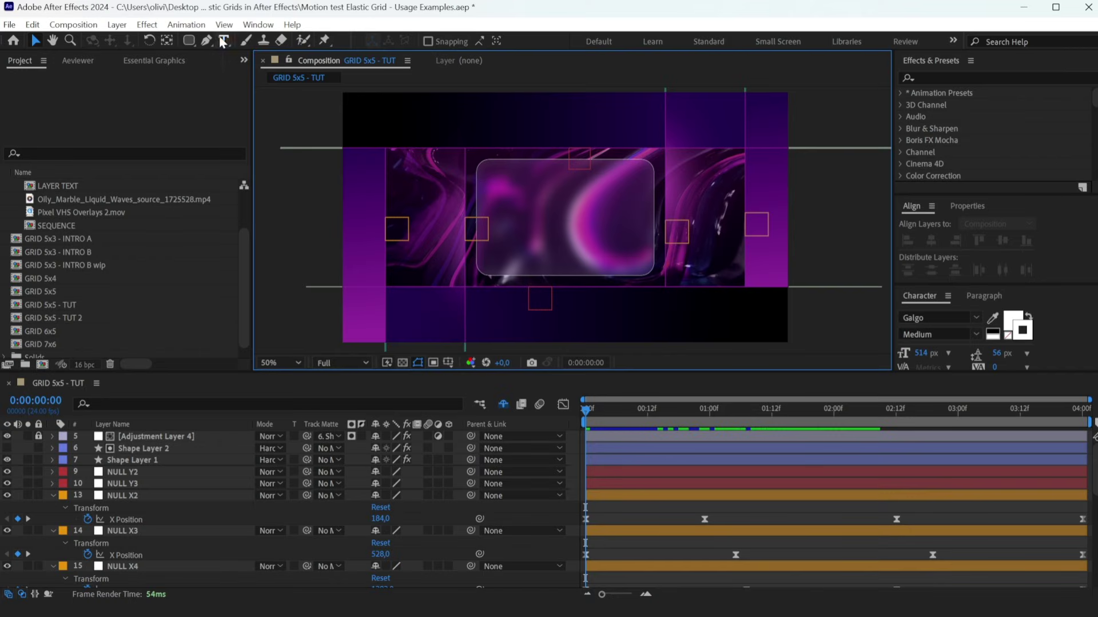
Centre the GRID text horizontally and vertically in the composition.
click(580, 251)
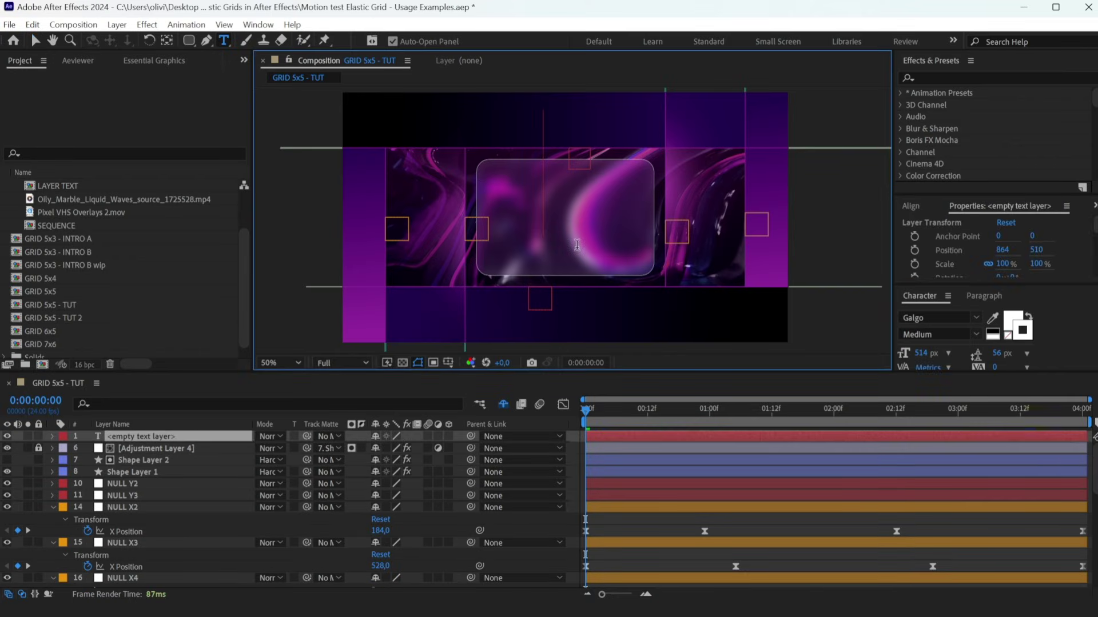
text(GRID)
click(34, 41)
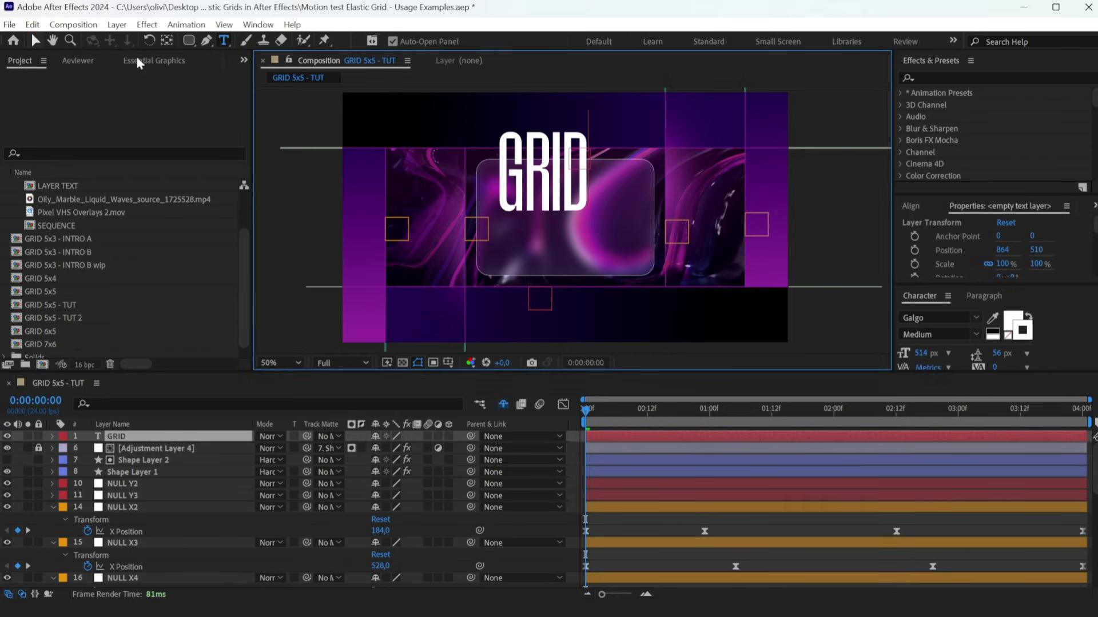
click(911, 206)
click(933, 243)
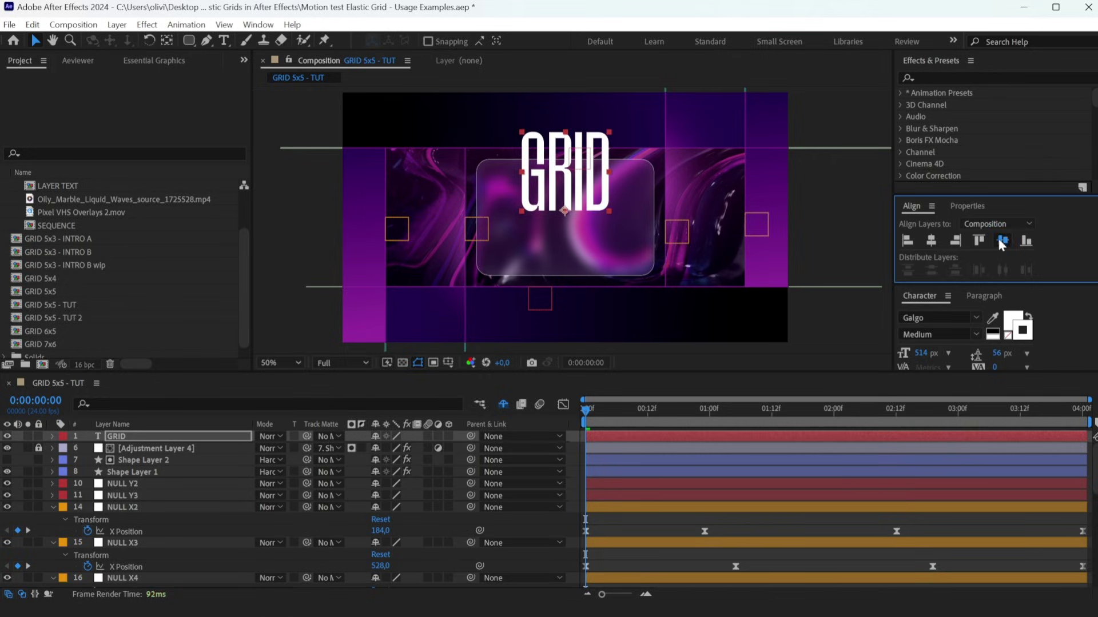
click(1001, 241)
Pre-compose the GRID layer into a composition named TEXT and open it.
right_click(611, 432)
click(663, 337)
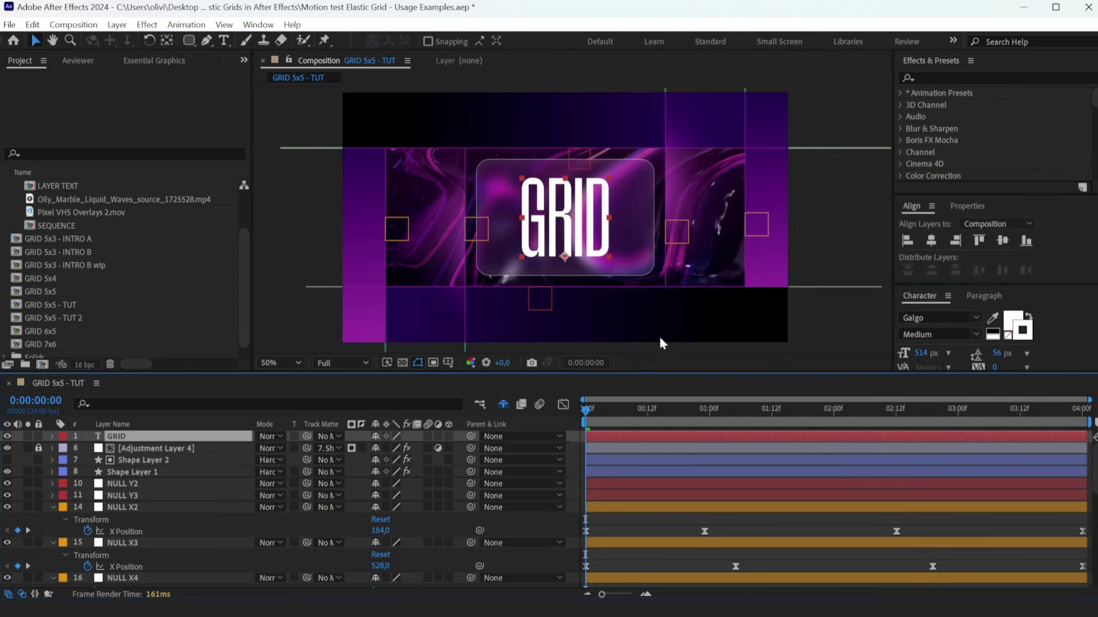
text(TEXT)
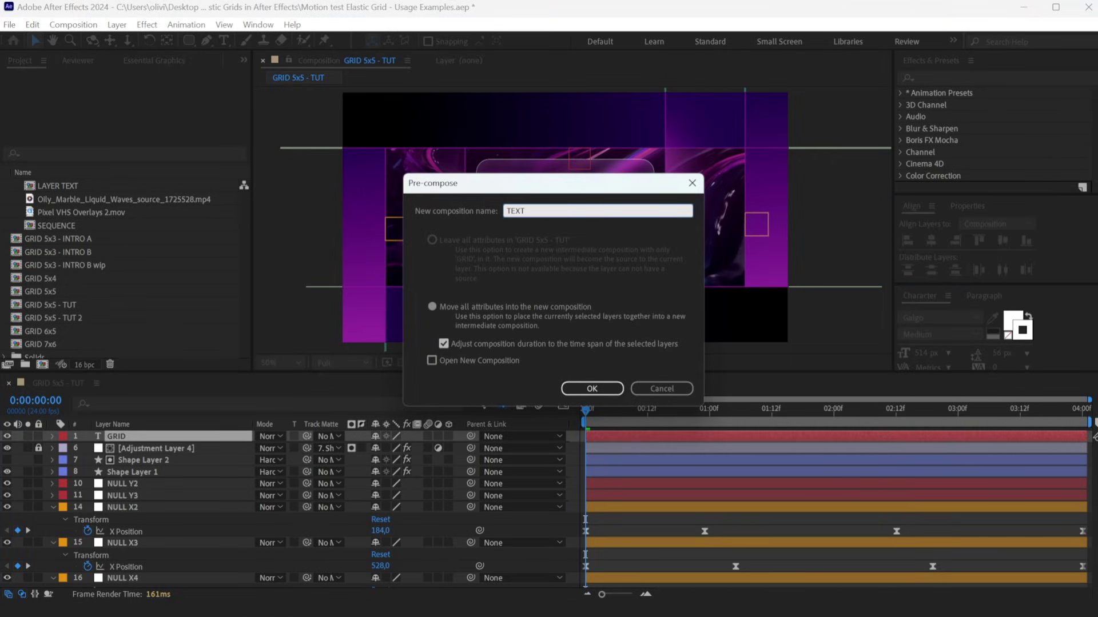
click(613, 390)
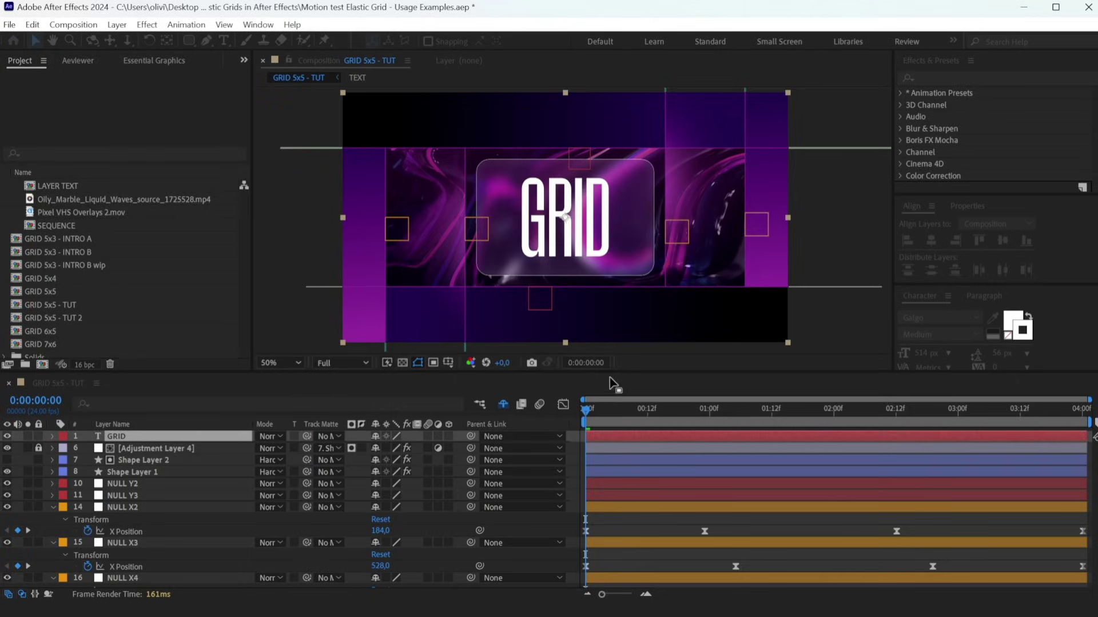
double_click(624, 435)
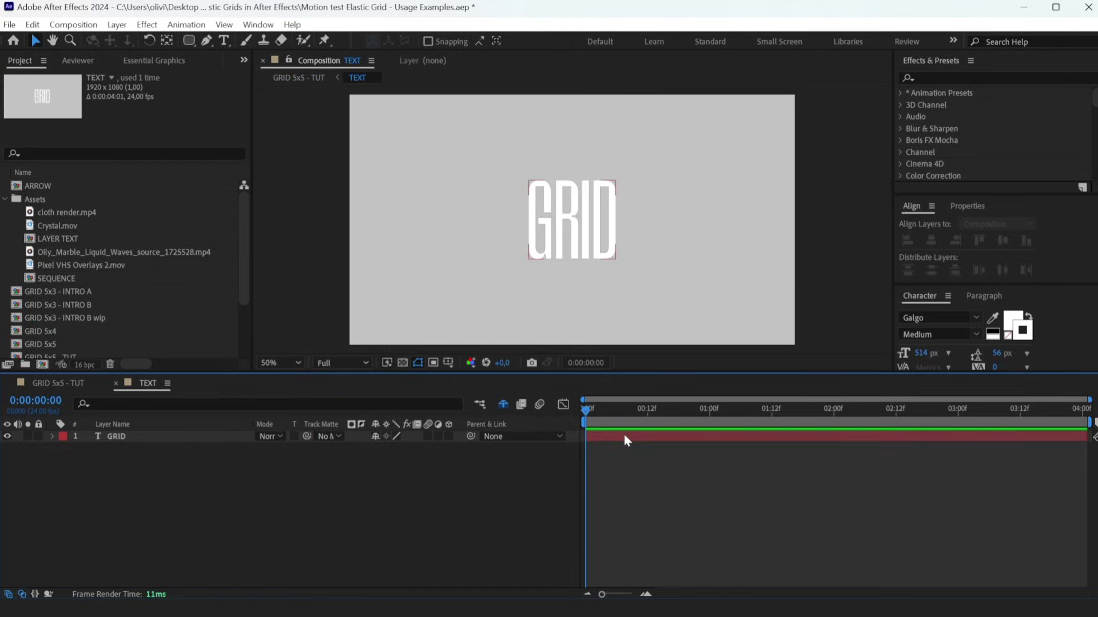
click(73, 24)
click(86, 59)
Set the TEXT composition size to 600 × 500.
click(642, 248)
text(600)
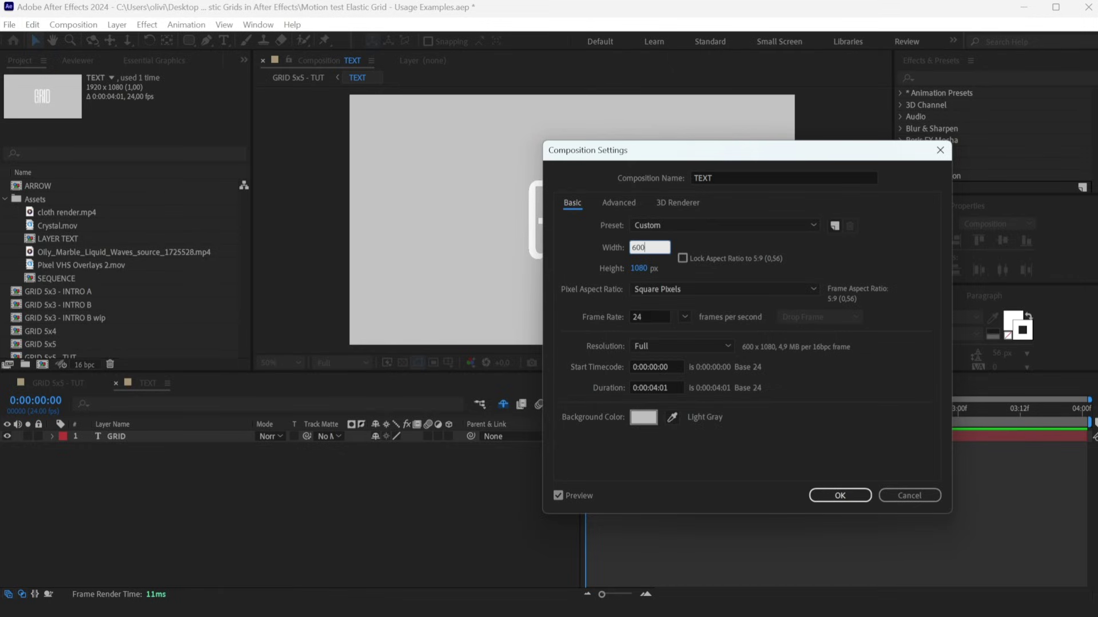
click(639, 268)
text(500)
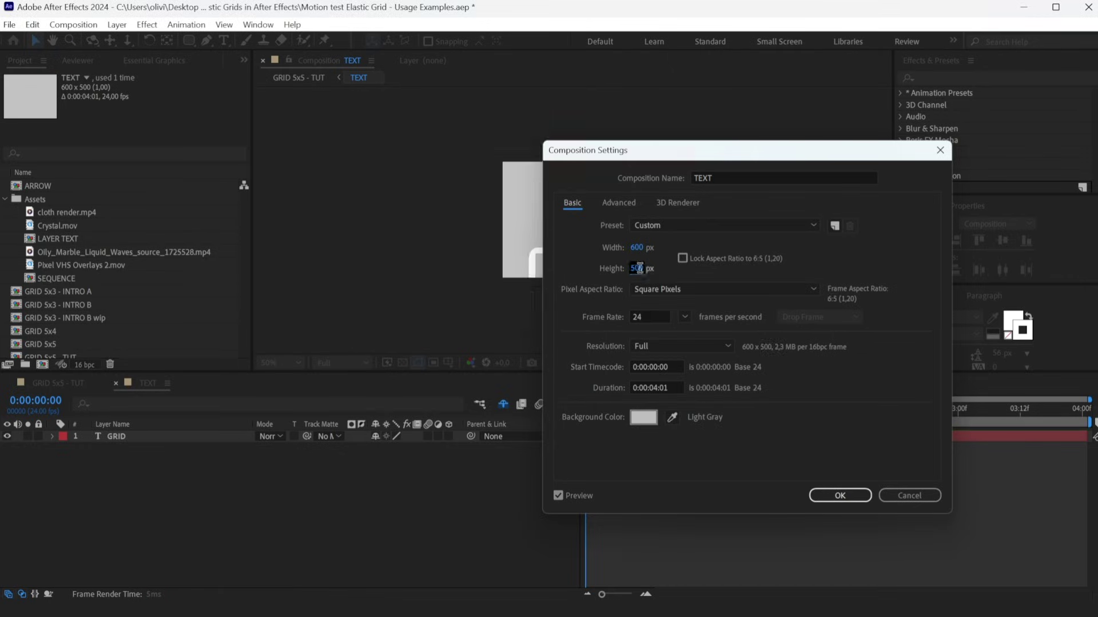
key(Return)
Change the TEXT composition width to 700 and return to GRID 5x5 - TUT.
click(82, 24)
click(86, 60)
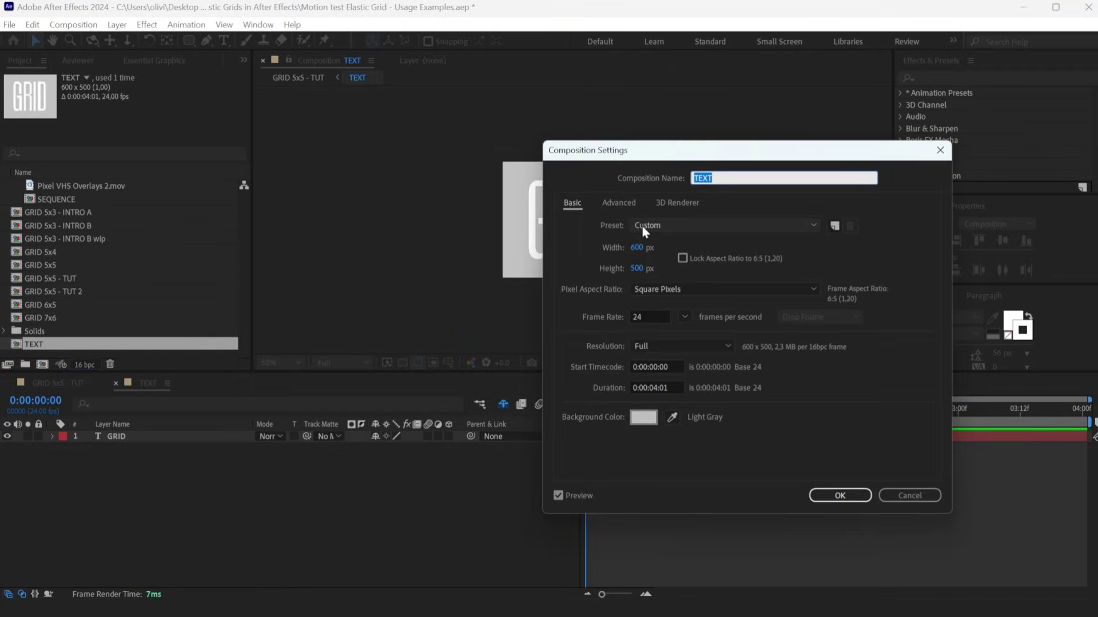
click(642, 247)
text(700)
key(Return)
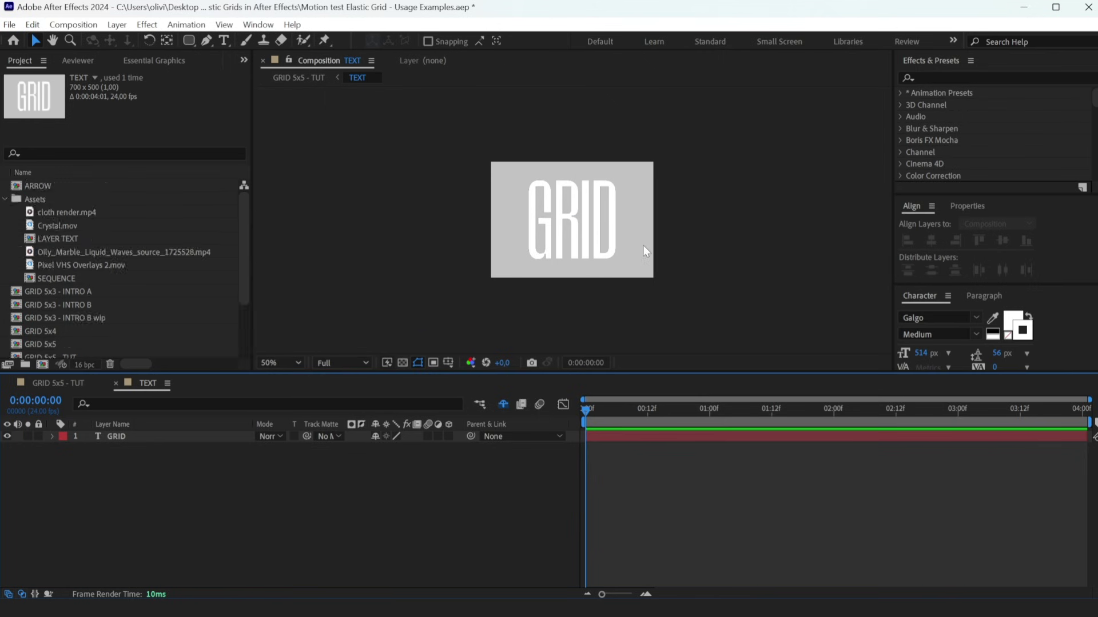
click(38, 380)
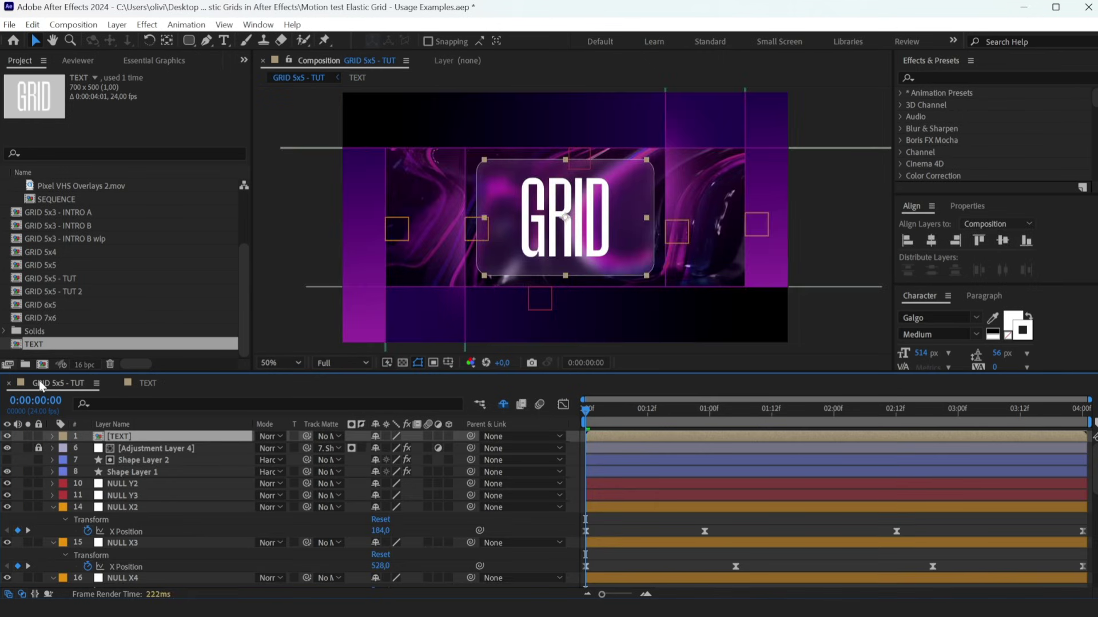
Set the TEXT layer's Position to 0,0 and apply CC Power Pin found by searching 'power'.
click(946, 80)
text(power)
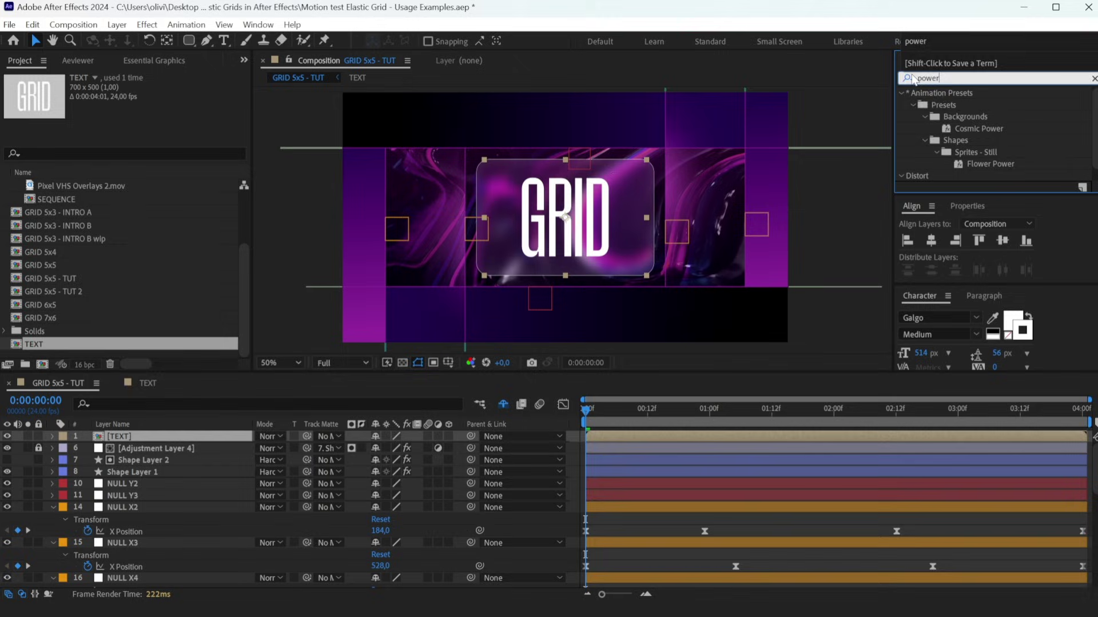
drag(954, 175, 603, 442)
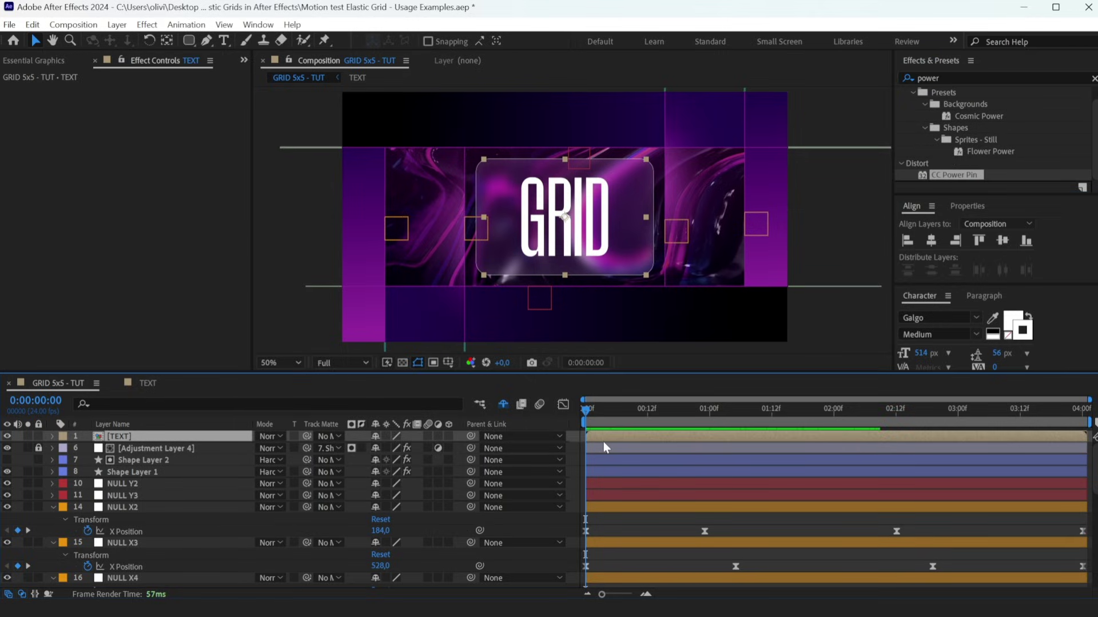
key(p)
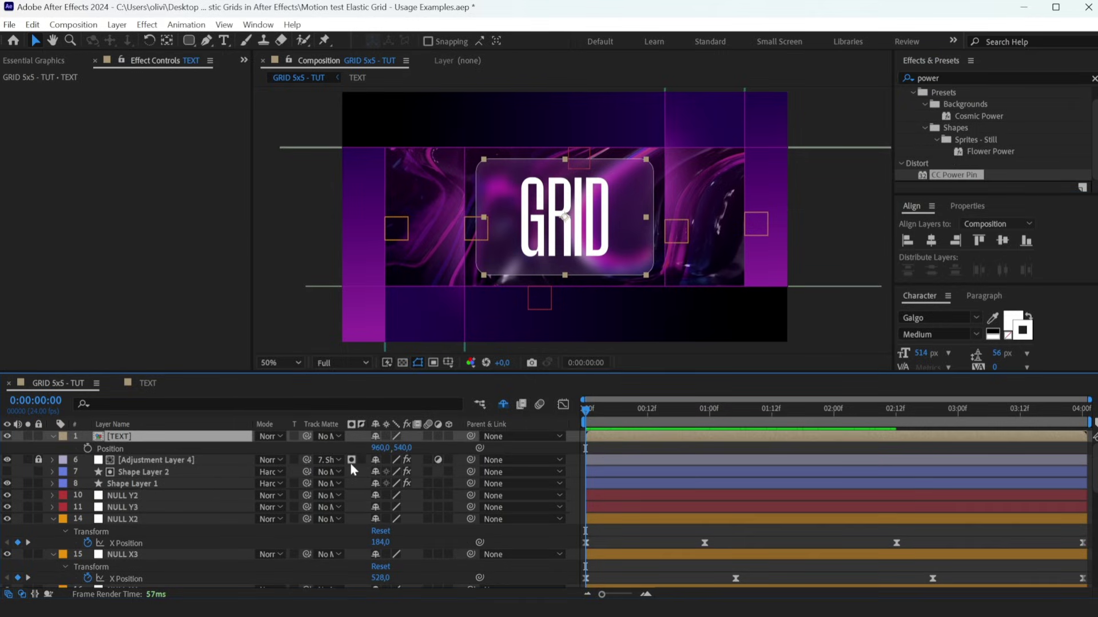
click(379, 448)
text(0)
key(Return)
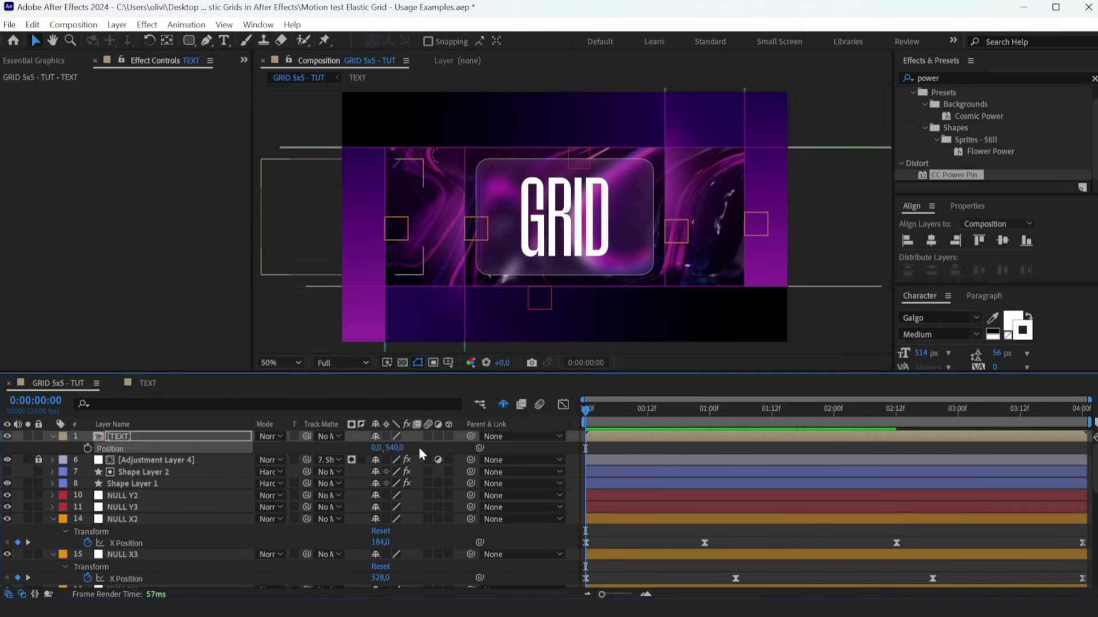
click(394, 448)
text(0)
key(Return)
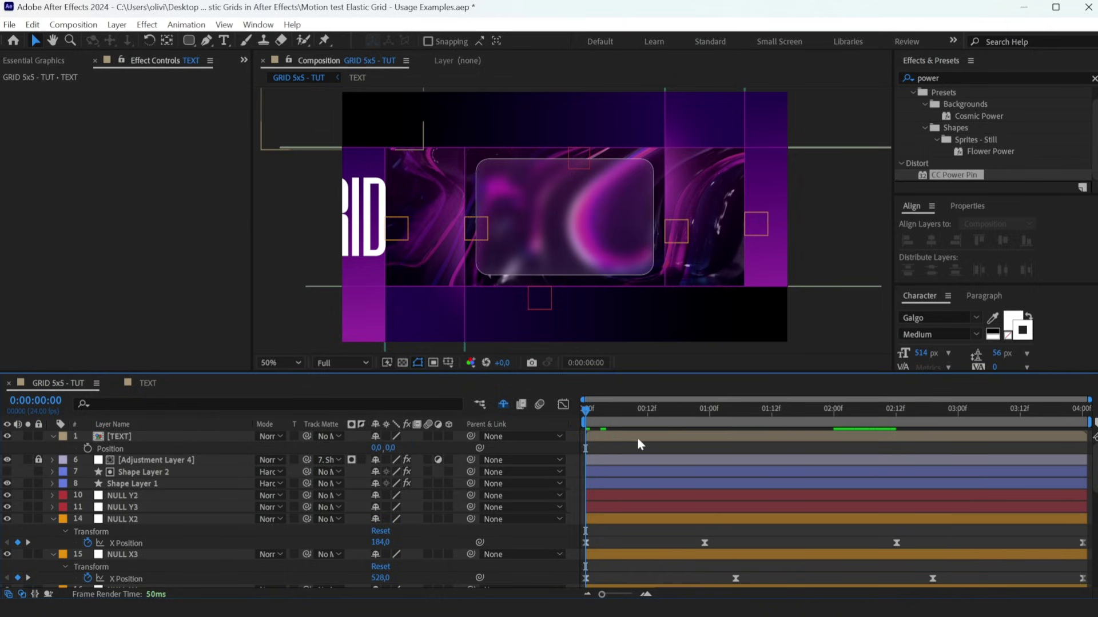
click(648, 436)
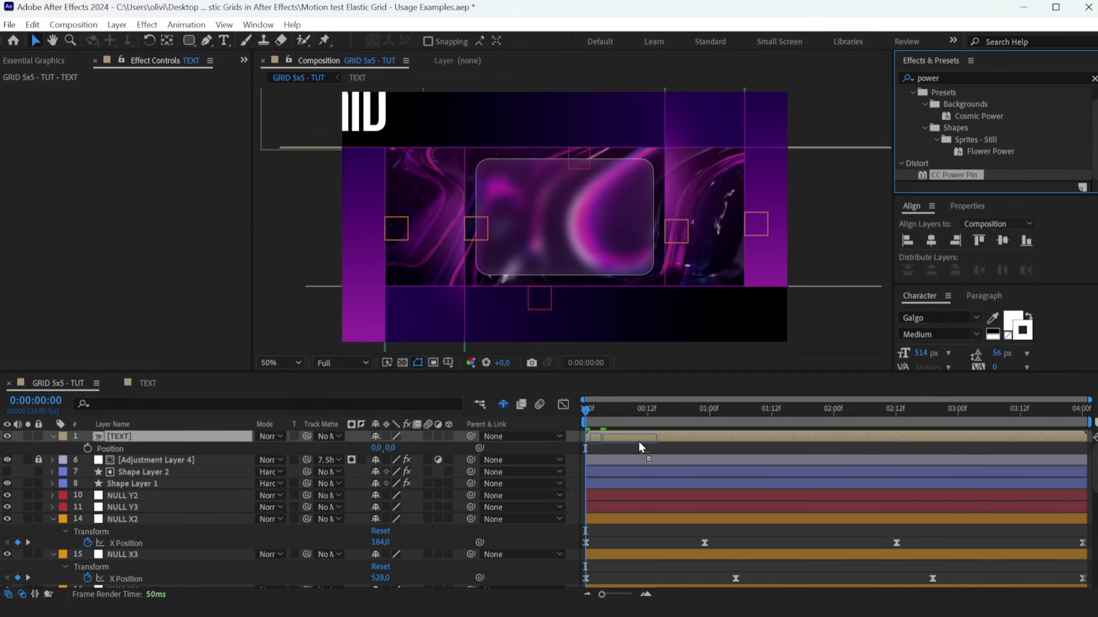
drag(967, 184, 638, 442)
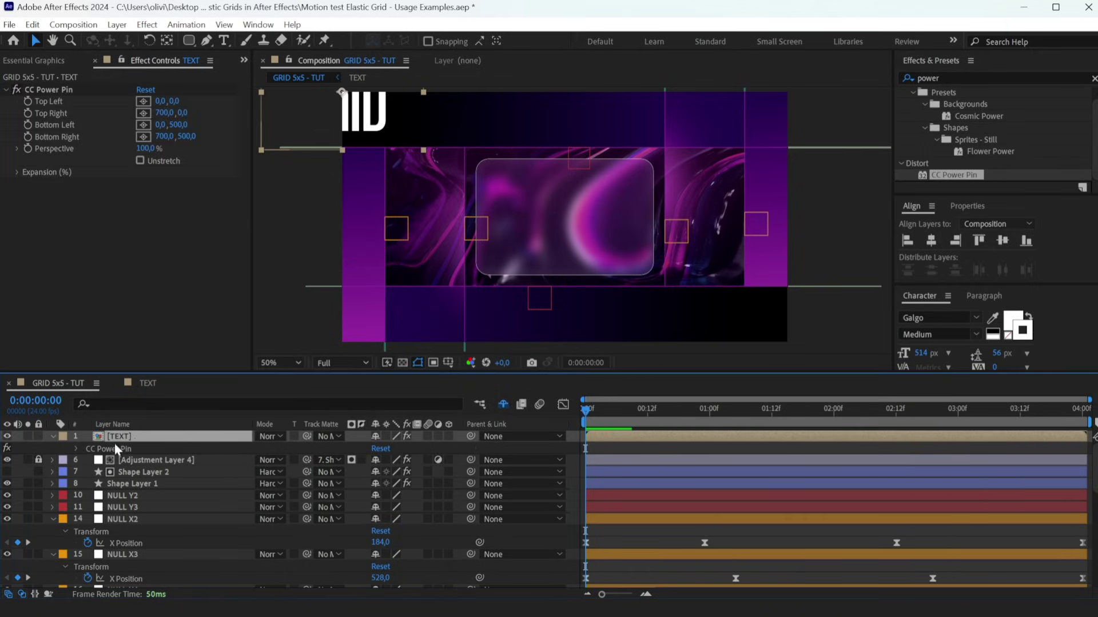
Link the Top Left and Top Right pins to pasted null-position expressions referencing X3/X4 and Y2/Y3.
click(76, 446)
alt+click(99, 461)
key(ctrl+v)
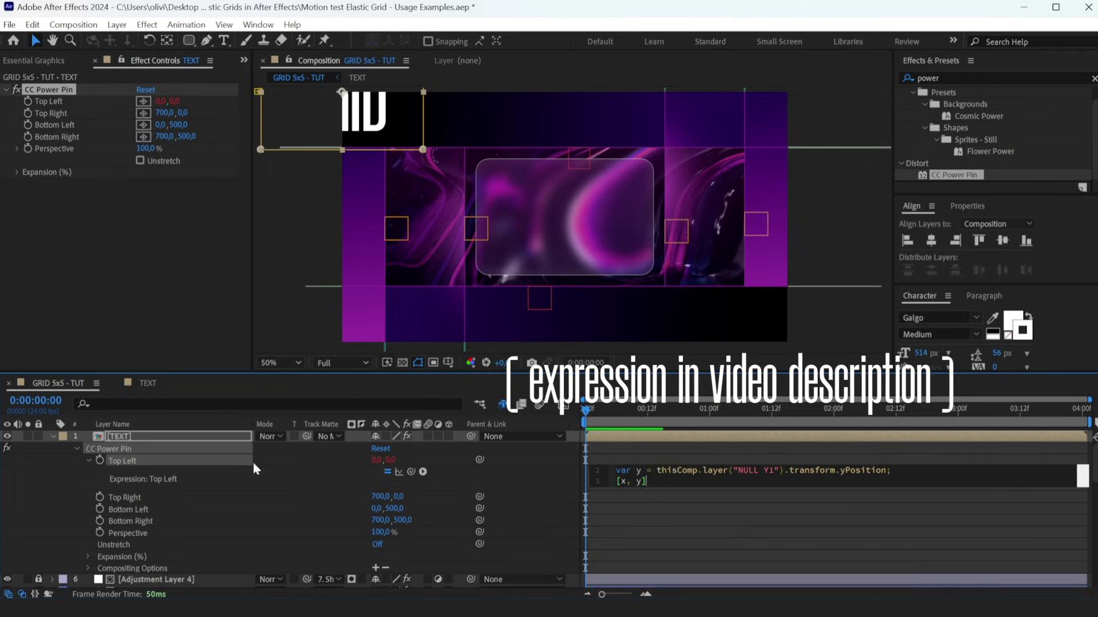
scroll(739, 475, up, 1)
double_click(769, 471)
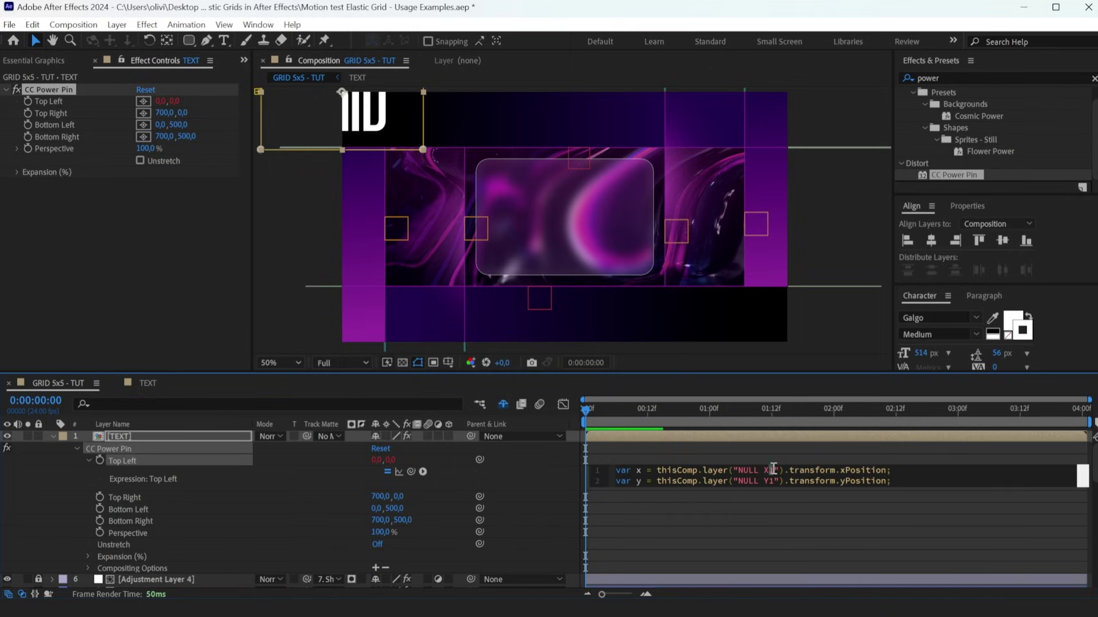
text(3)
text(2)
click(755, 446)
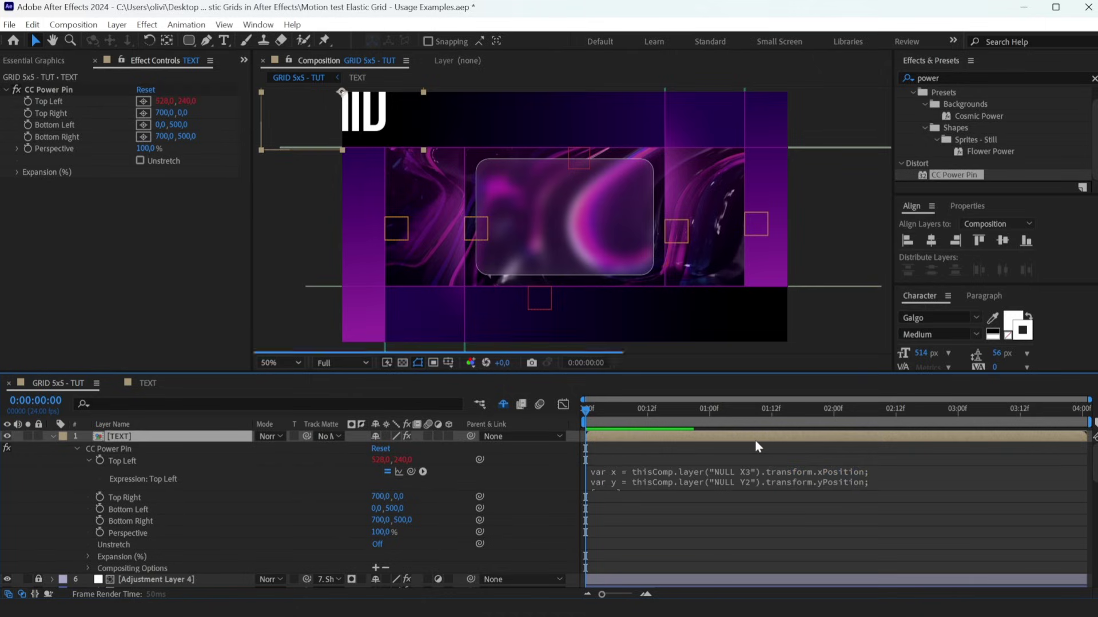
alt+click(98, 495)
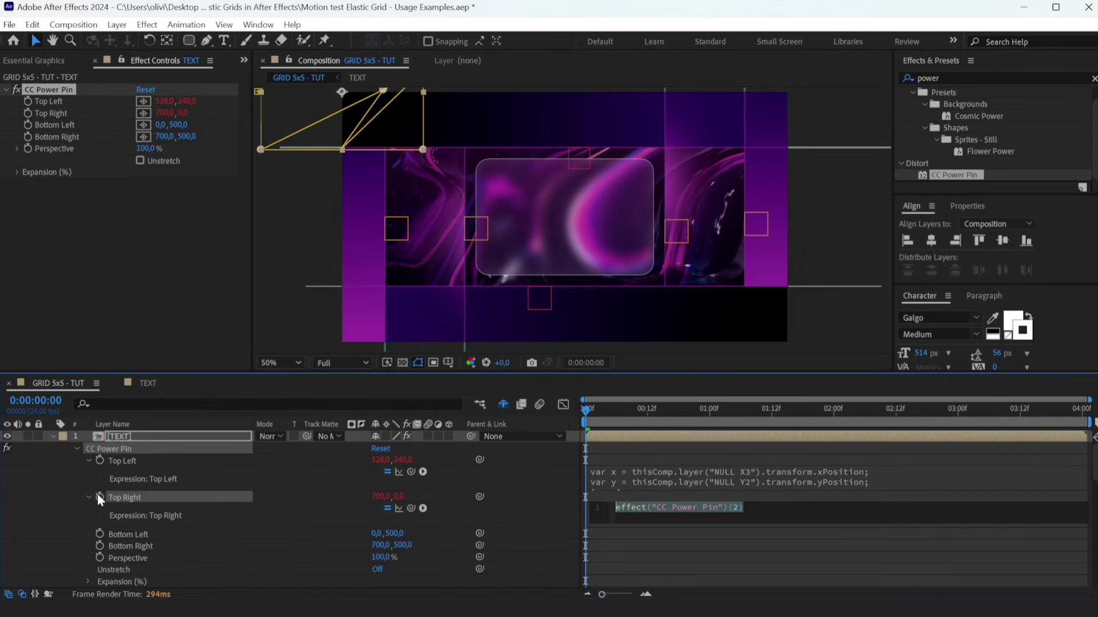
text(var x = thisComp.layer("NULL X4").transform.xPosition; var y = thisComp.layer("NULL Y1").transform.yPosition; [x, y])
scroll(760, 507, up, 1)
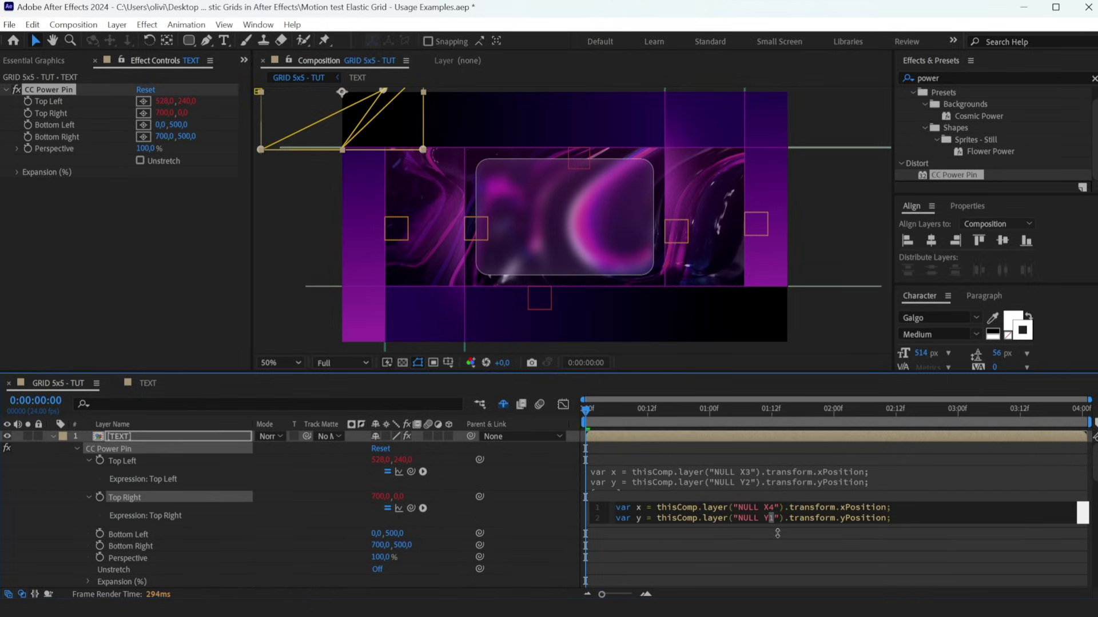
text(2)
click(621, 457)
Link Bottom Left and Bottom Right pins via pasted expressions with updated Y null numbers.
alt+click(100, 533)
text(var x = thisComp.layer("NULL X1").transform.xPosition; var y = thisComp.layer("NULL Y1").transform.yPosition; [x, y])
scroll(769, 549, up, 1)
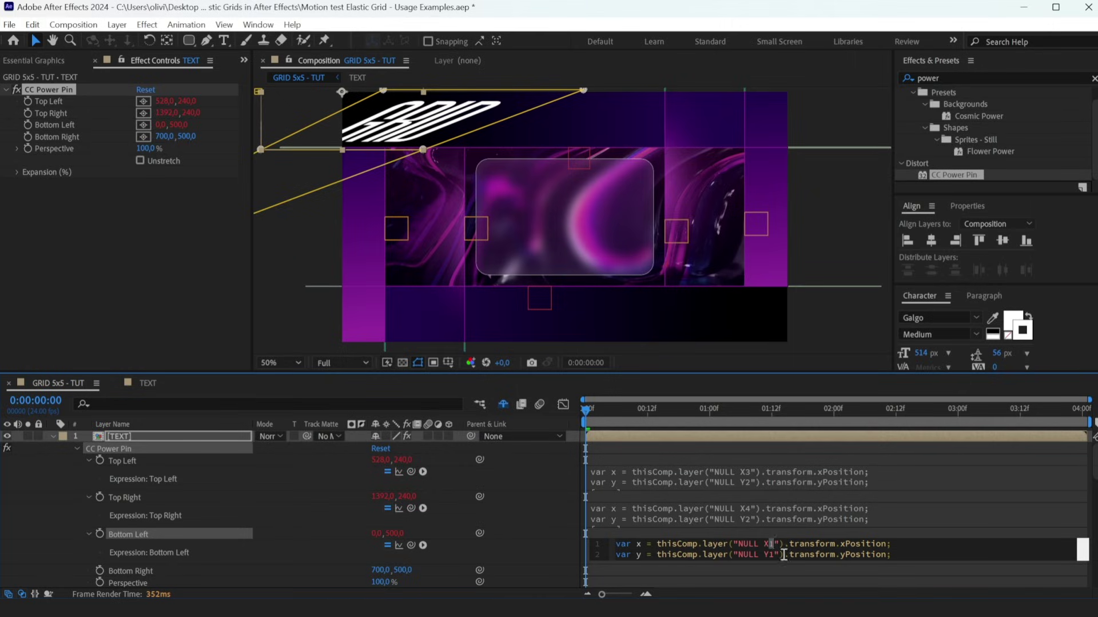
click(772, 555)
key(BackSpace)
text(3)
click(705, 442)
scroll(124, 527, down, 1)
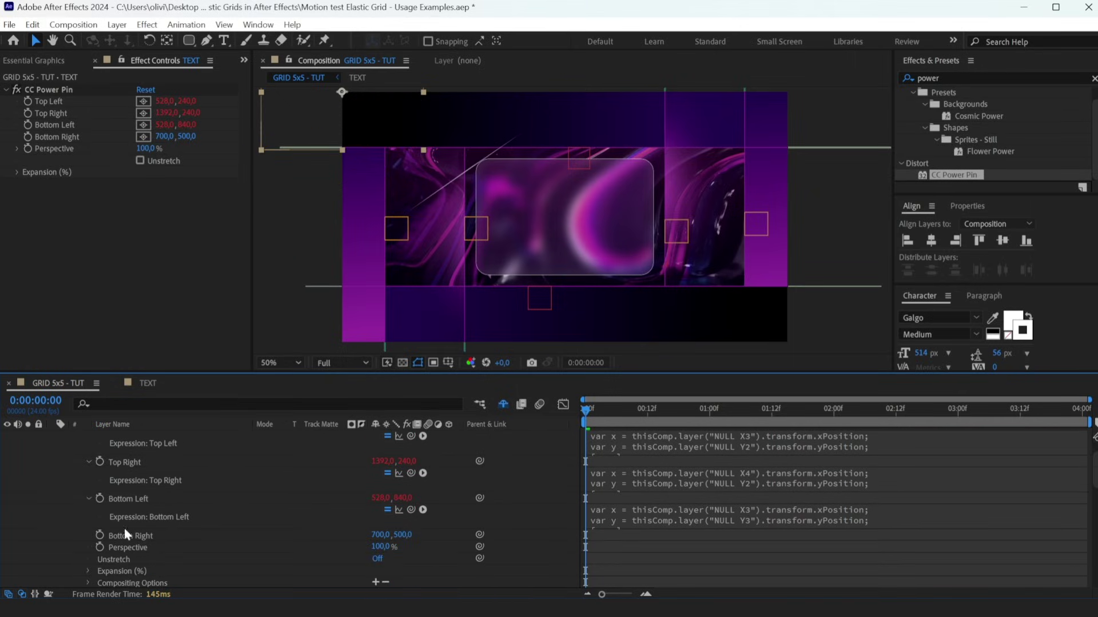
alt+click(99, 535)
key(ctrl+v)
text(4)
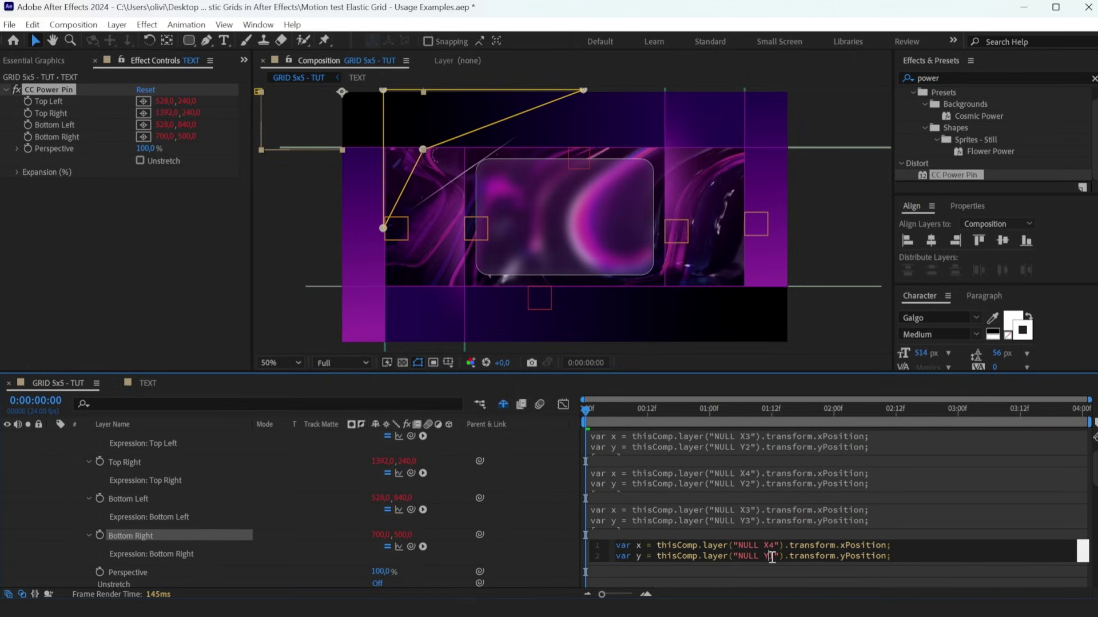
click(774, 556)
key(BackSpace)
text(3)
click(201, 536)
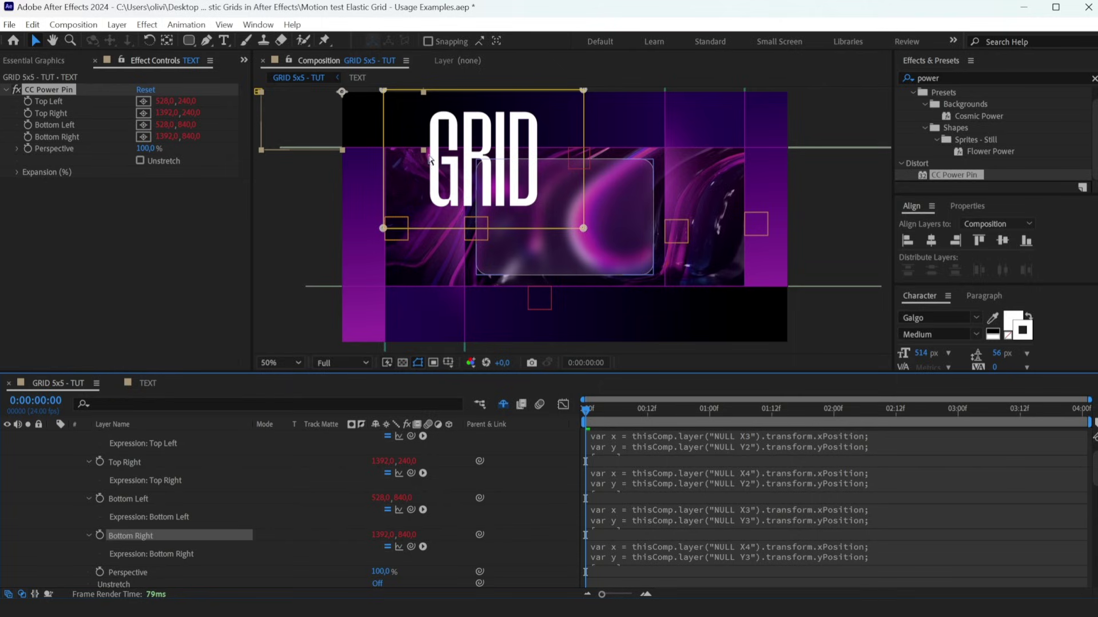
scroll(868, 488, up, 2)
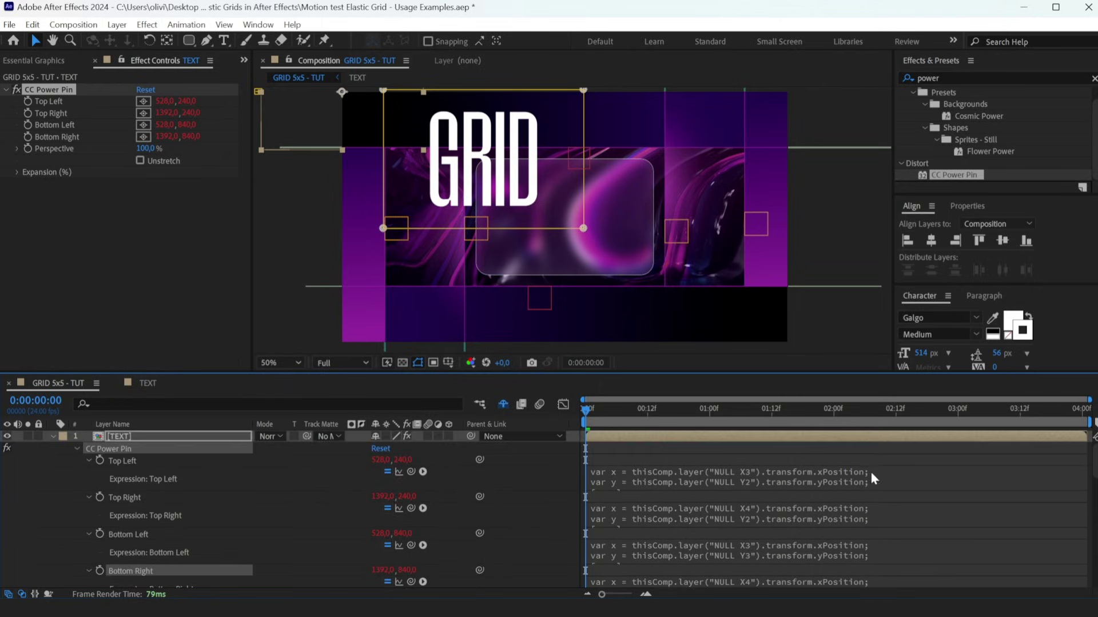
click(872, 480)
Add offsets to the Top Left Power Pin expression's xPosition and yPosition.
click(889, 470)
text(+350)
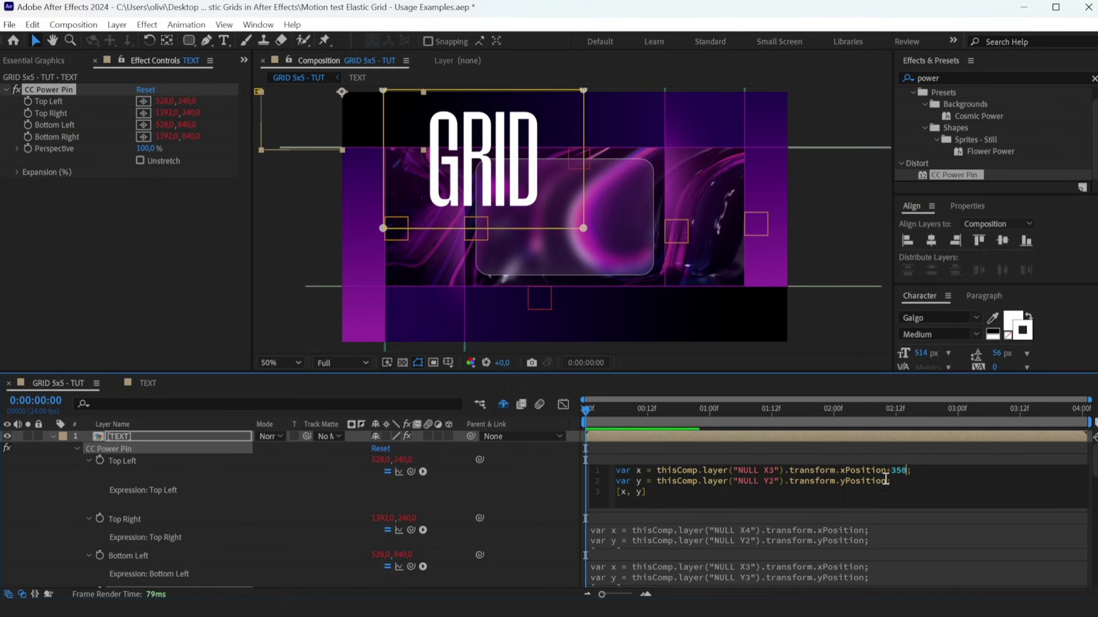
key(Down)
key(Left)
text(+25)
text(0)
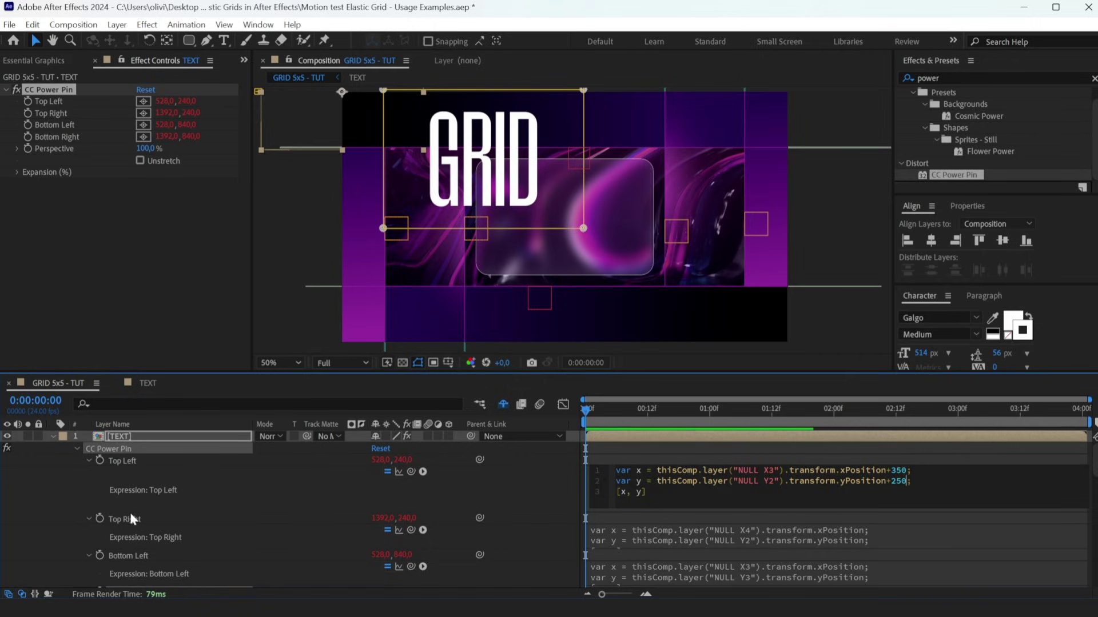
click(131, 518)
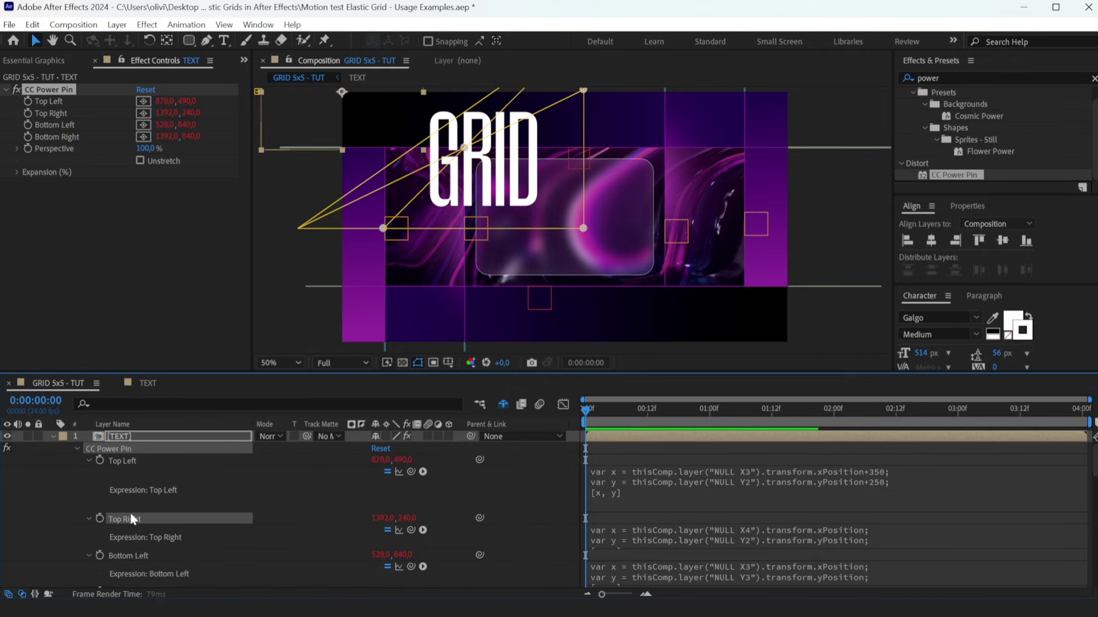
Add offsets to the Top Right and Bottom Left Power Pin expressions using NULL X/Y positions.
click(662, 523)
click(888, 529)
text(+250)
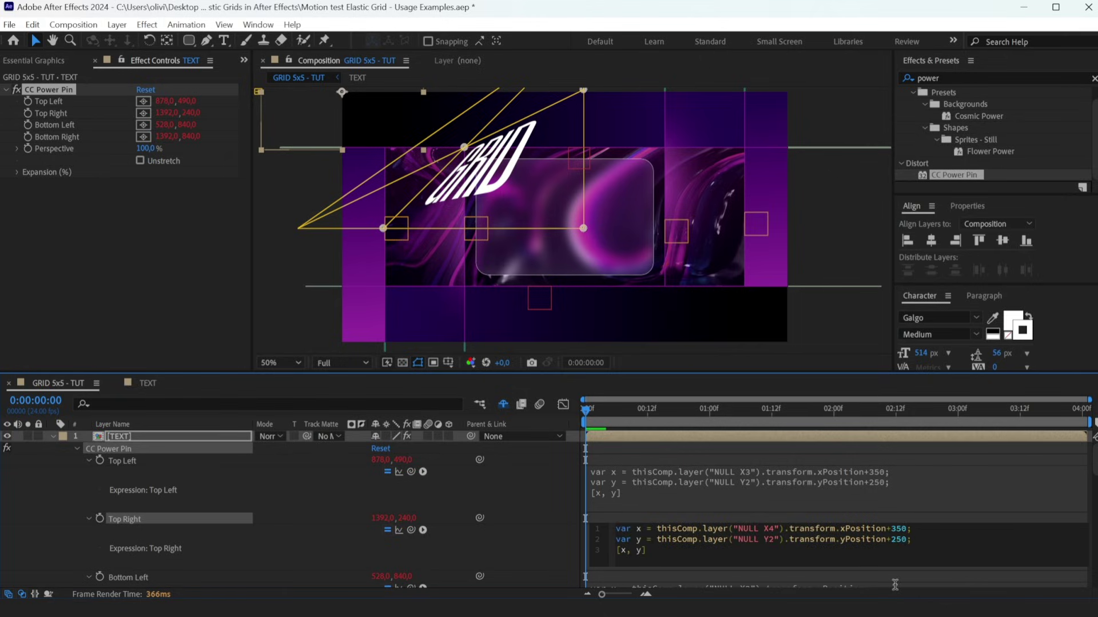
click(180, 520)
scroll(180, 519, down, 1)
click(128, 542)
click(888, 556)
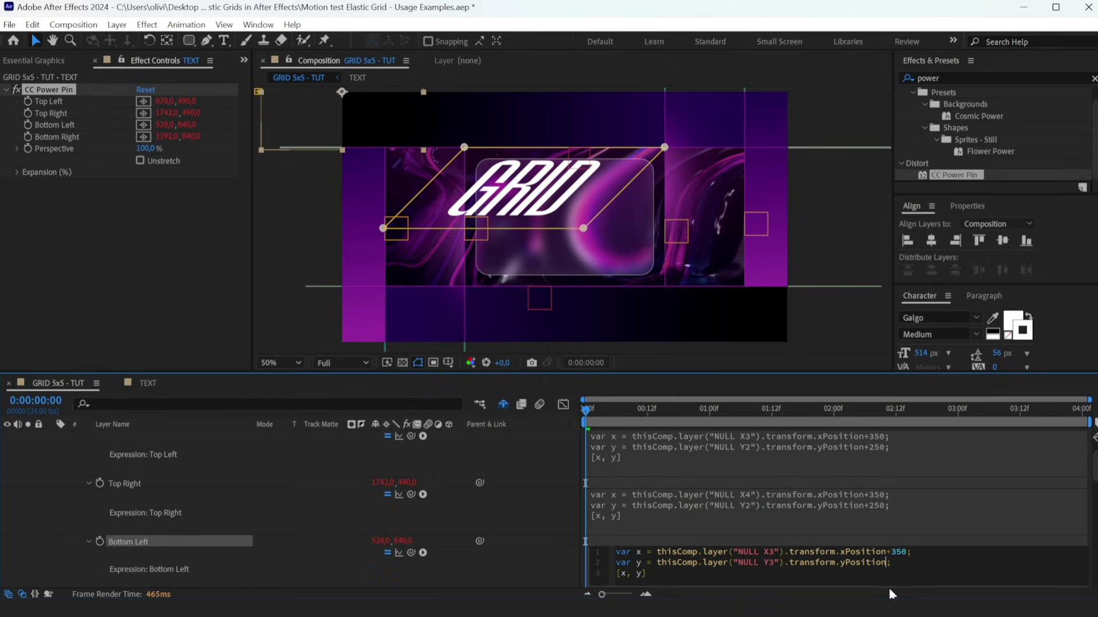
click(164, 568)
scroll(163, 568, down, 1)
Add the +350/+250 offsets to the Bottom Right Power Pin expression.
click(129, 562)
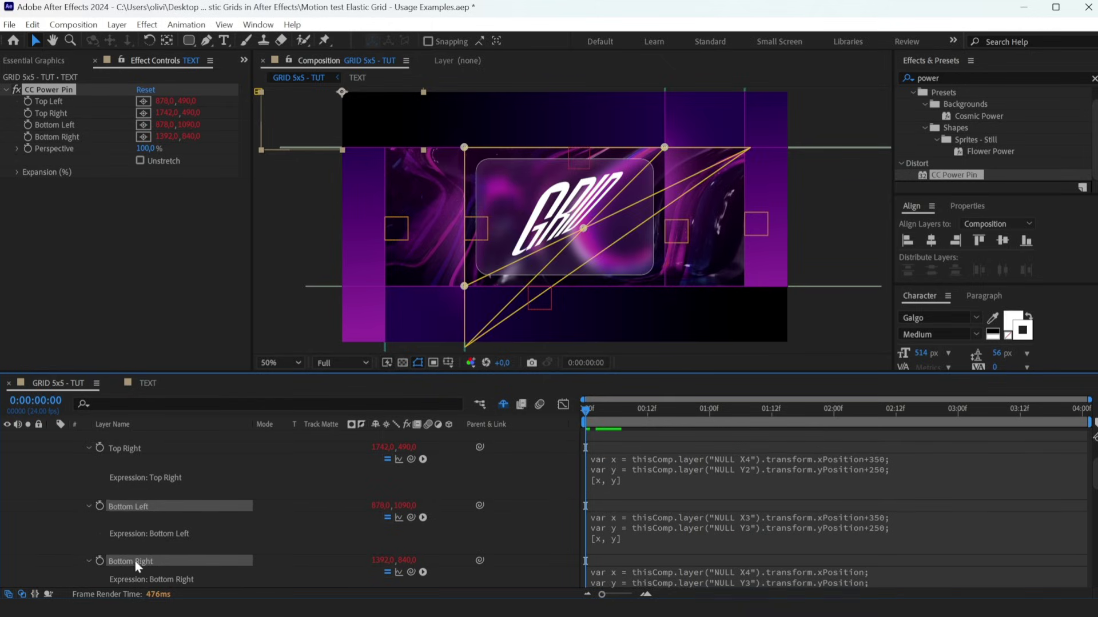
click(858, 568)
scroll(203, 556, down, 1)
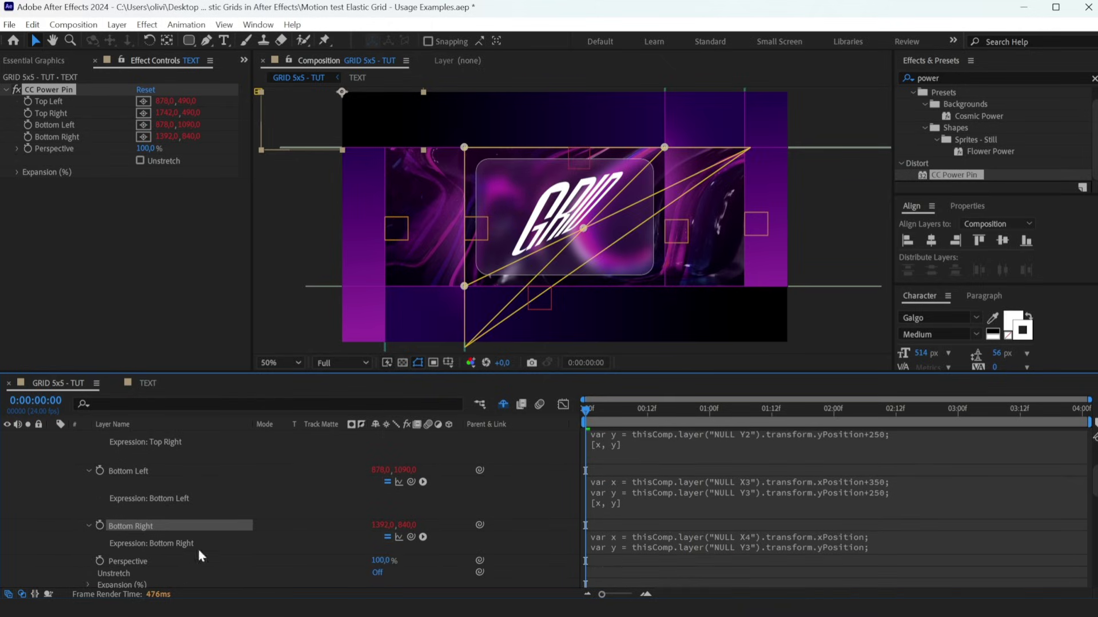
click(886, 537)
text(+350)
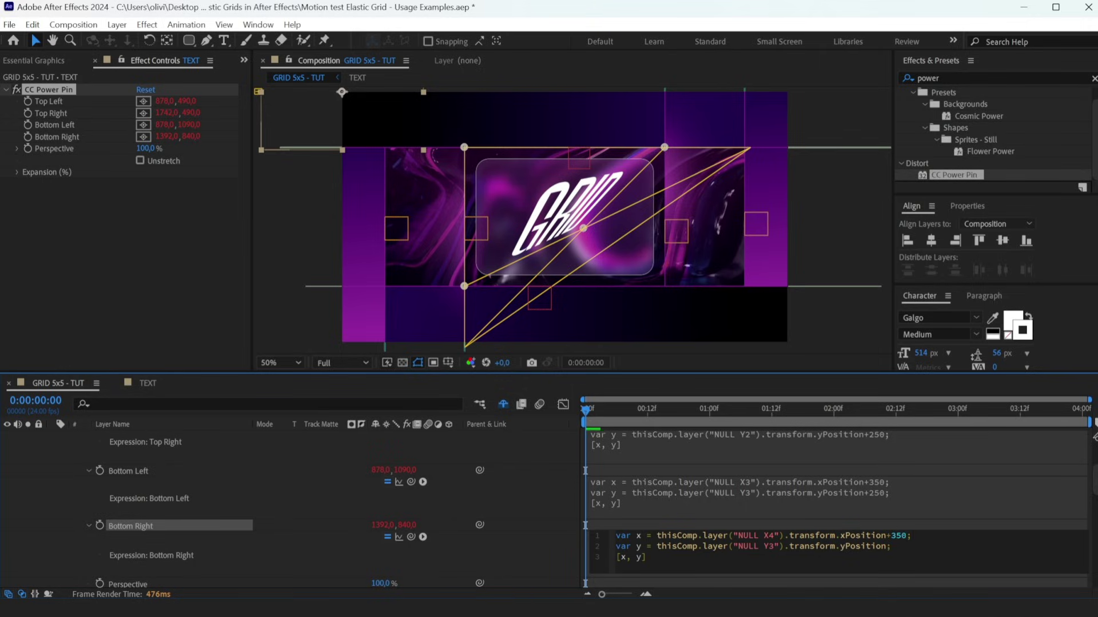
text(250)
click(173, 525)
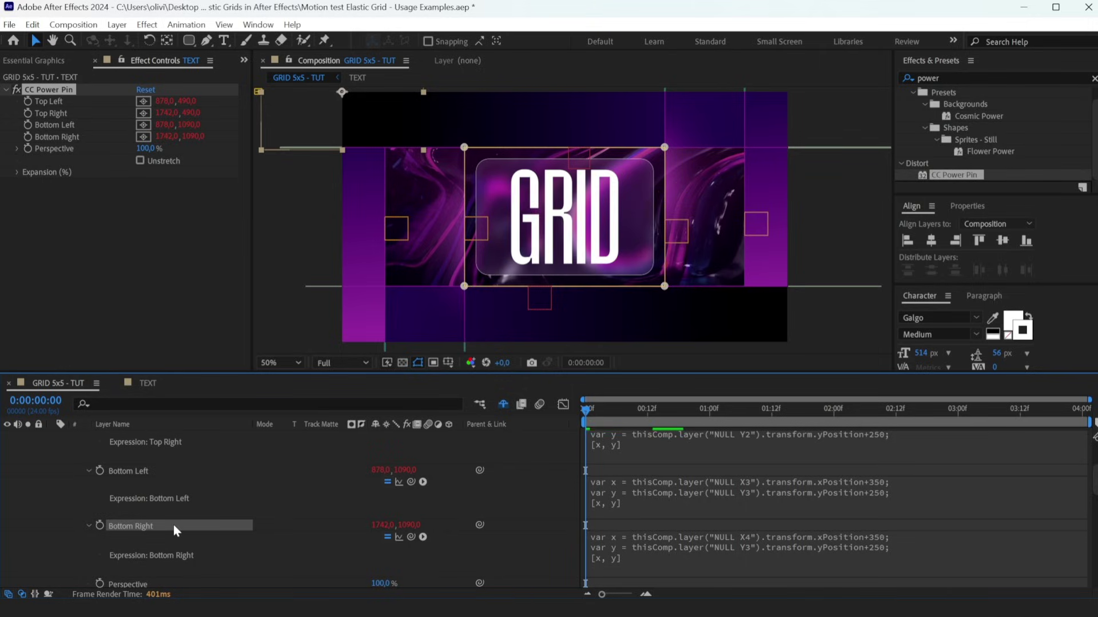
key(Return)
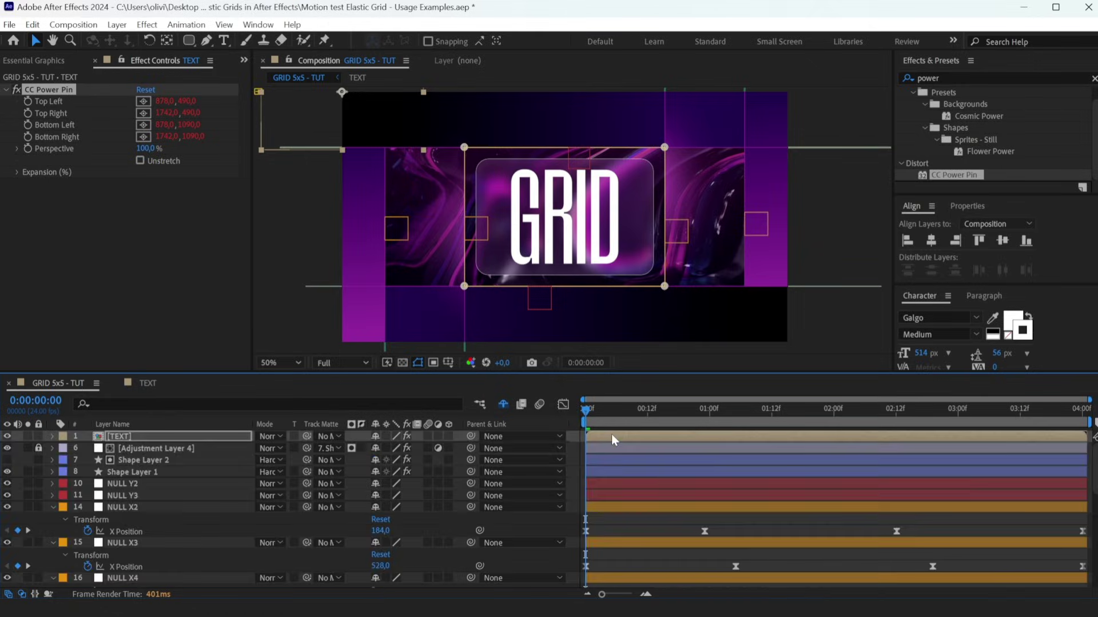
Open the TEXT precomp, select its GRID text, and return to GRID 5x5 - TUT.
double_click(612, 435)
click(579, 253)
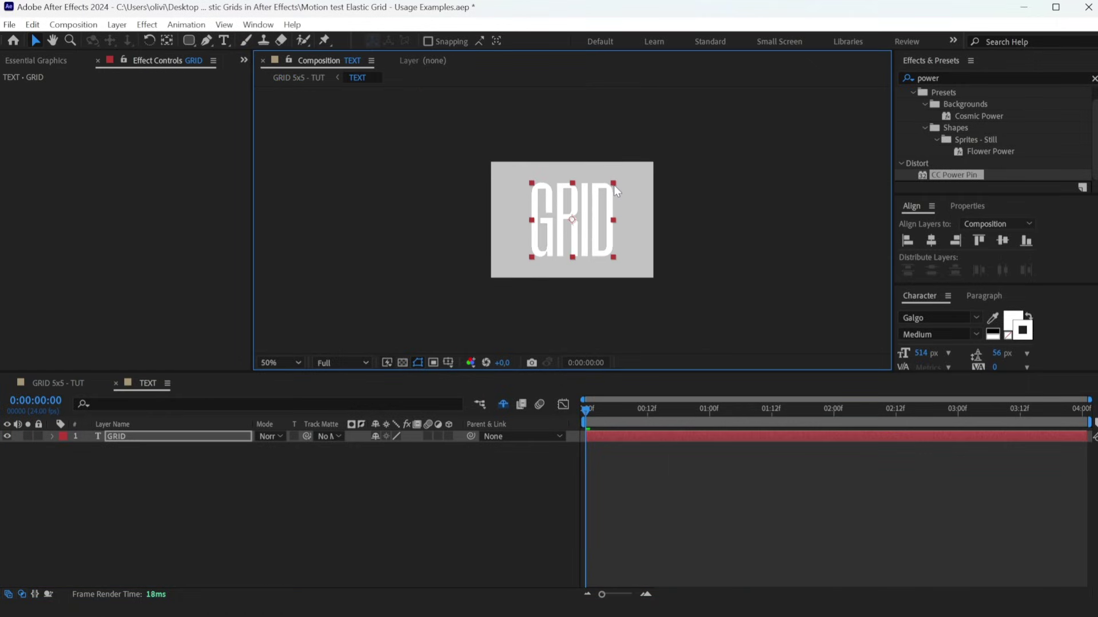
click(52, 384)
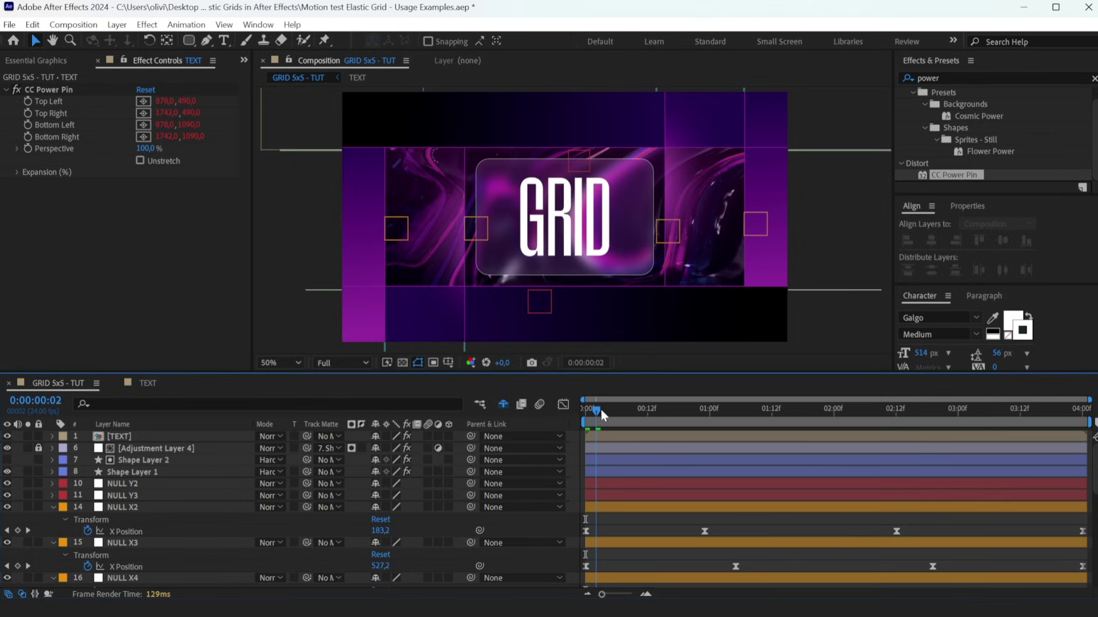
Show the TEXT layer's Power Pins, scrub to a later frame, and play the animation.
click(597, 432)
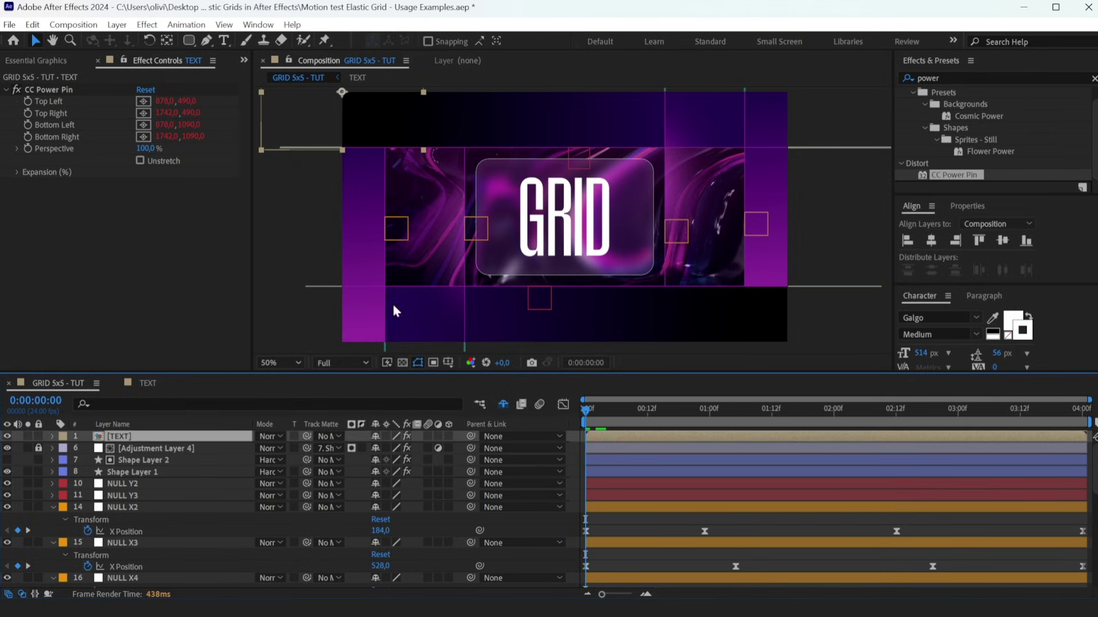
click(67, 90)
mouse_move(598, 411)
mouse_down()
mouse_move(734, 428)
mouse_move(595, 441)
mouse_up()
click(606, 525)
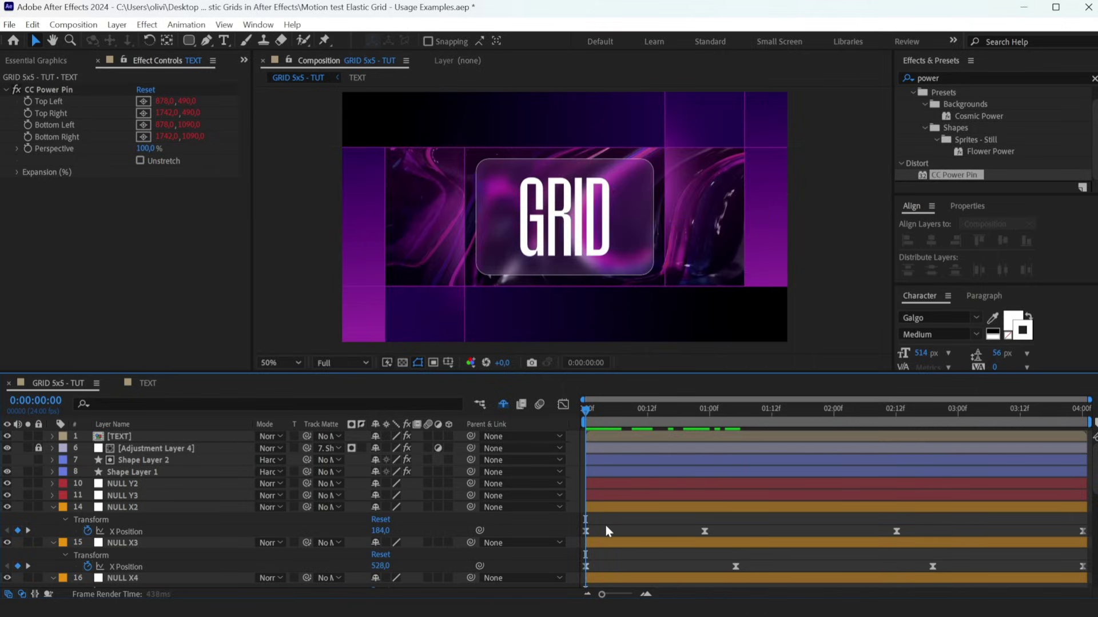
key(space)
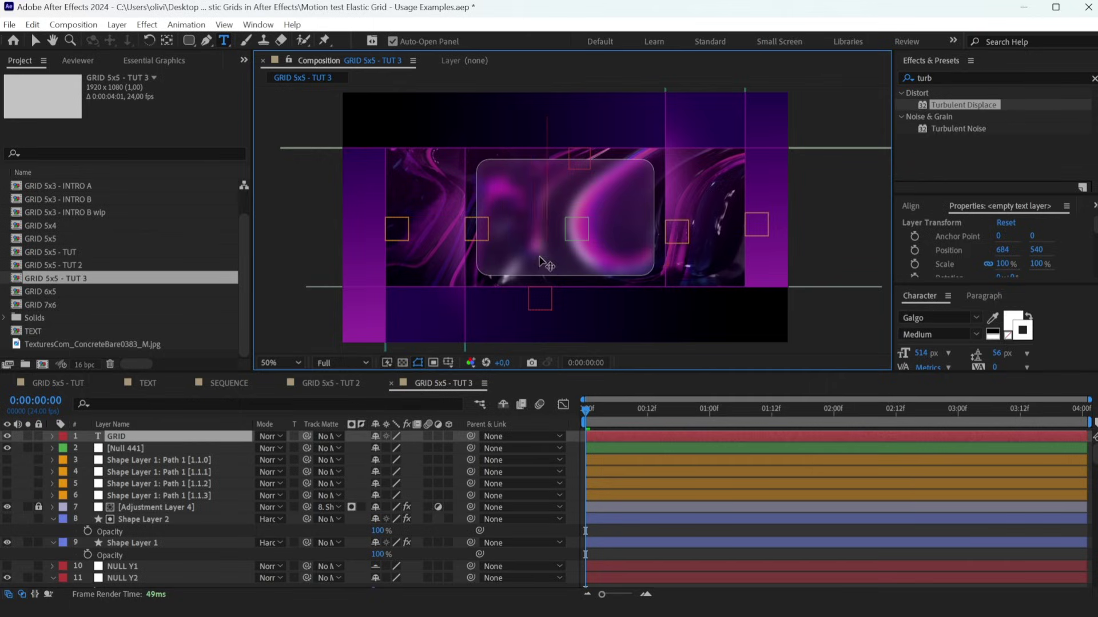
Move GRID into the glass card and convert it with Create Shapes from Text.
click(36, 40)
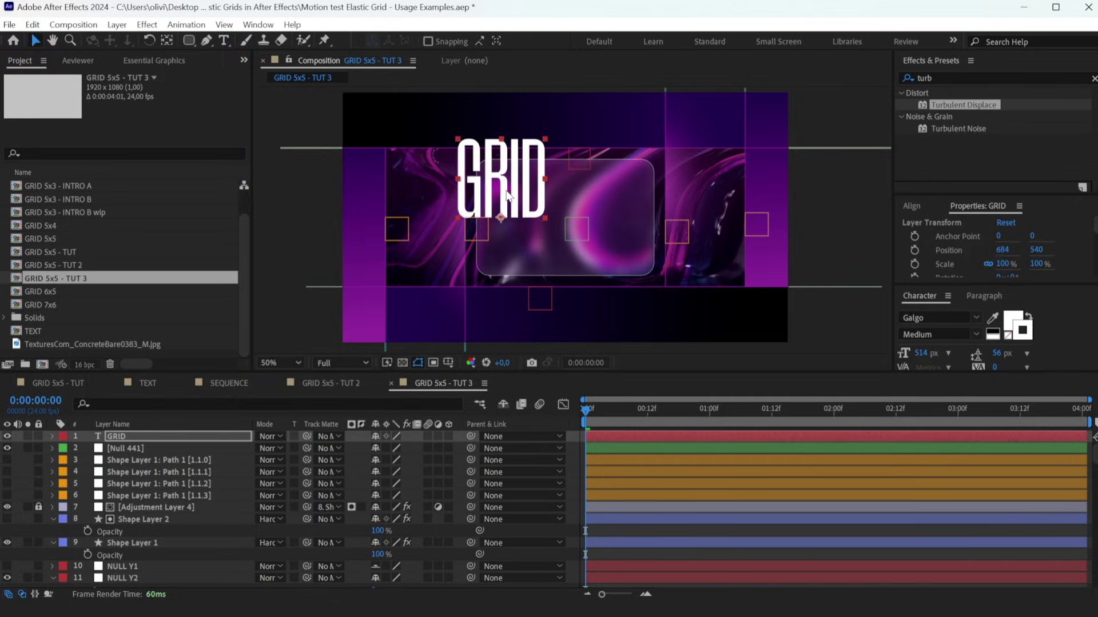
drag(507, 193, 571, 235)
right_click(144, 440)
mouse_move(182, 302)
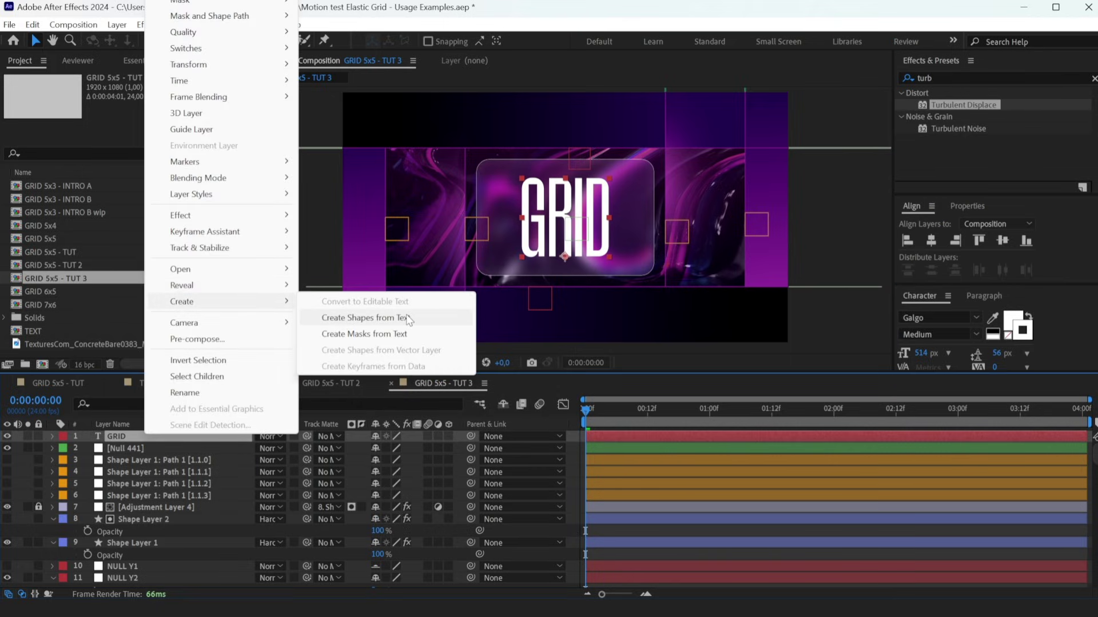
click(409, 319)
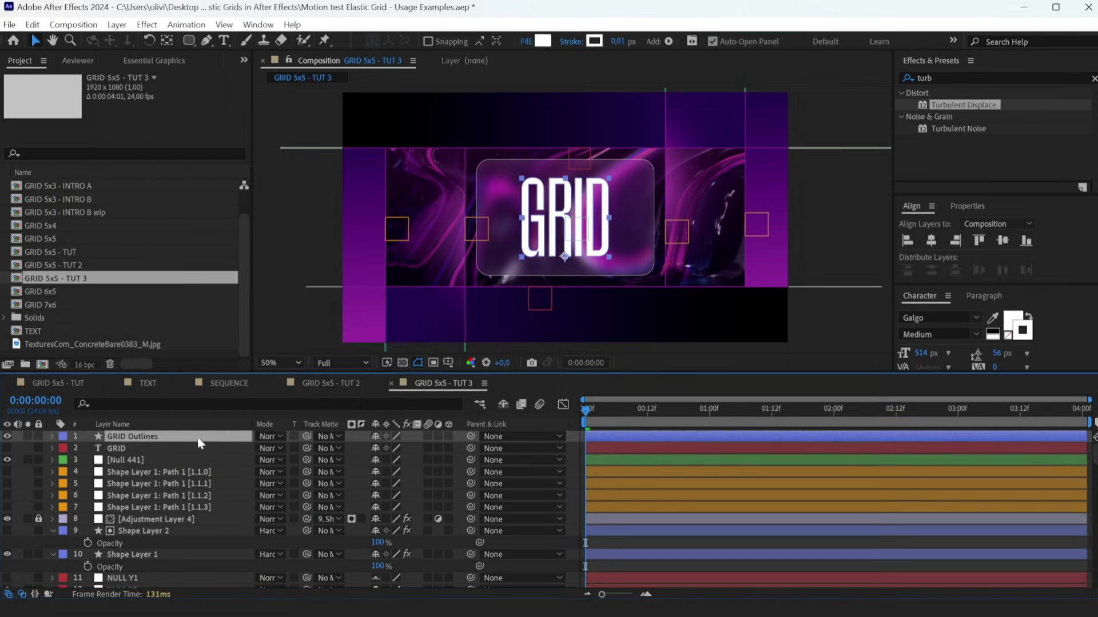
Label GRID Outlines Dark Green, delete the original text layer, and expand Contents.
click(68, 441)
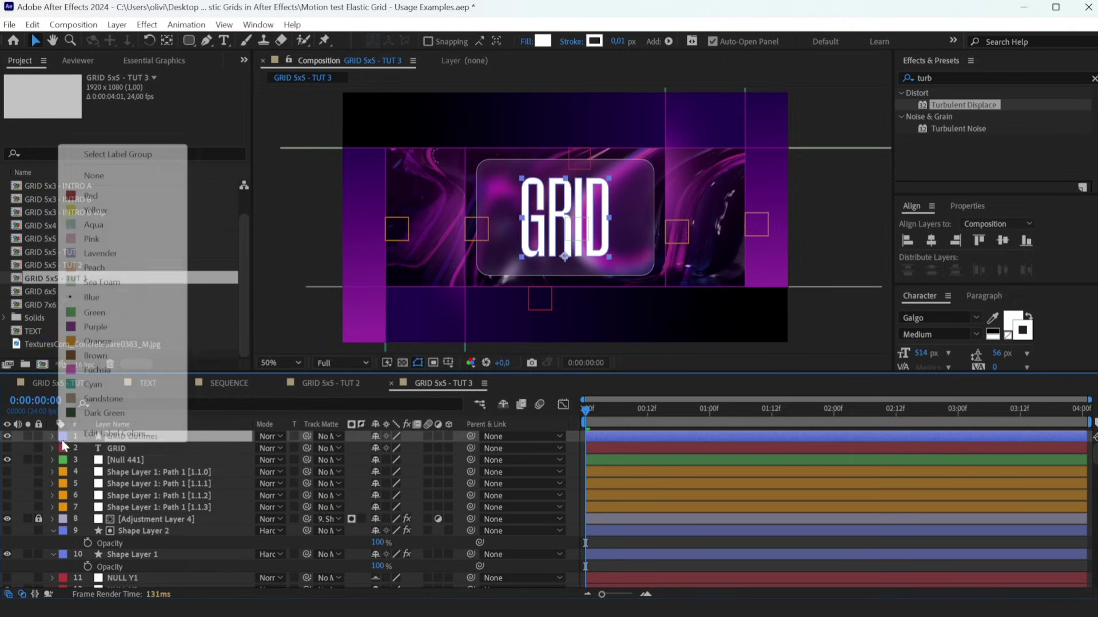
click(108, 418)
click(118, 449)
key(Delete)
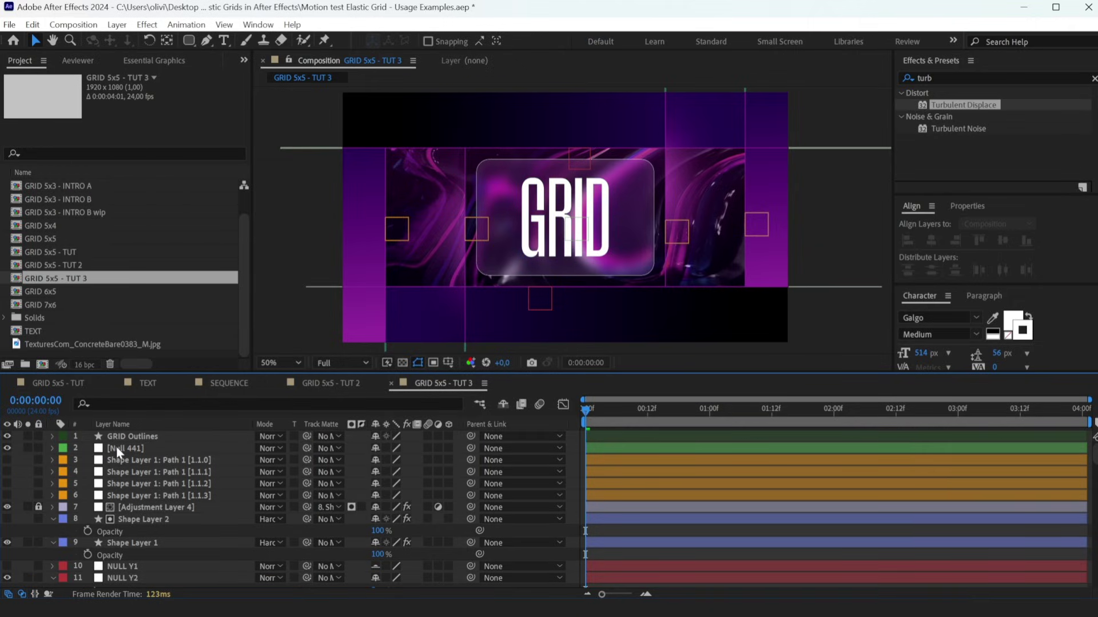
click(120, 439)
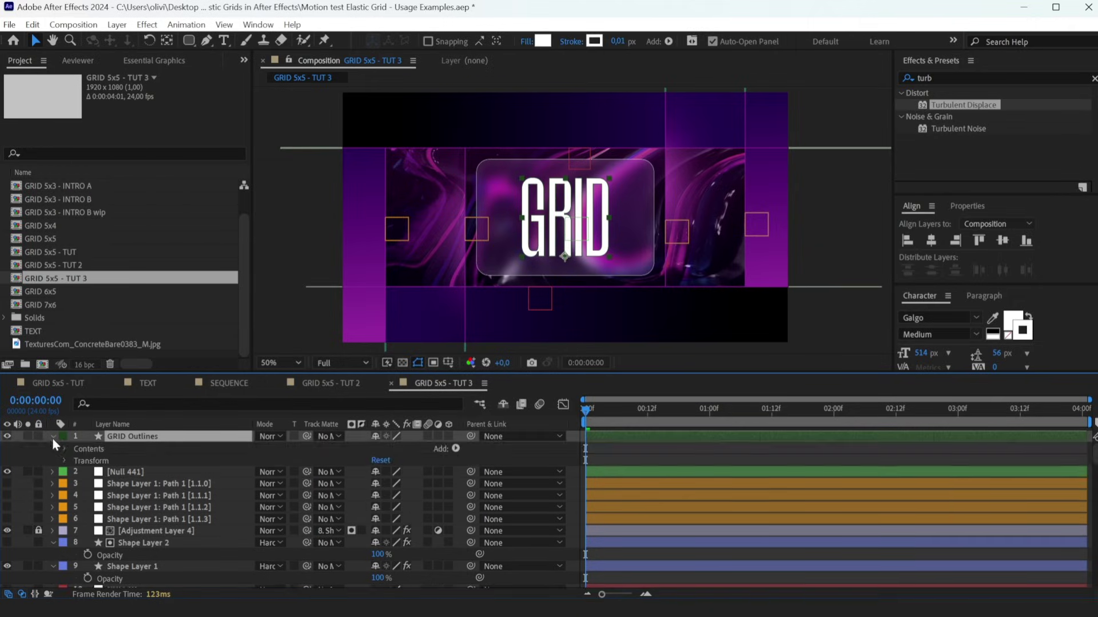
ctrl+click(52, 439)
scroll(63, 480, down, 2)
scroll(90, 531, down, 3)
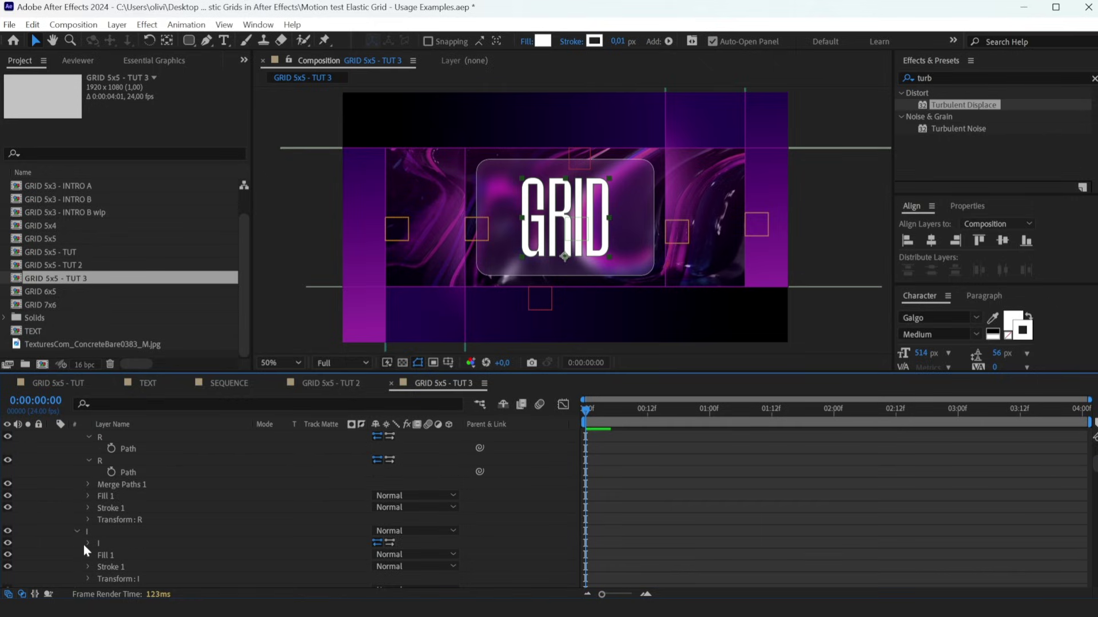
scroll(83, 544, down, 3)
scroll(87, 474, up, 2)
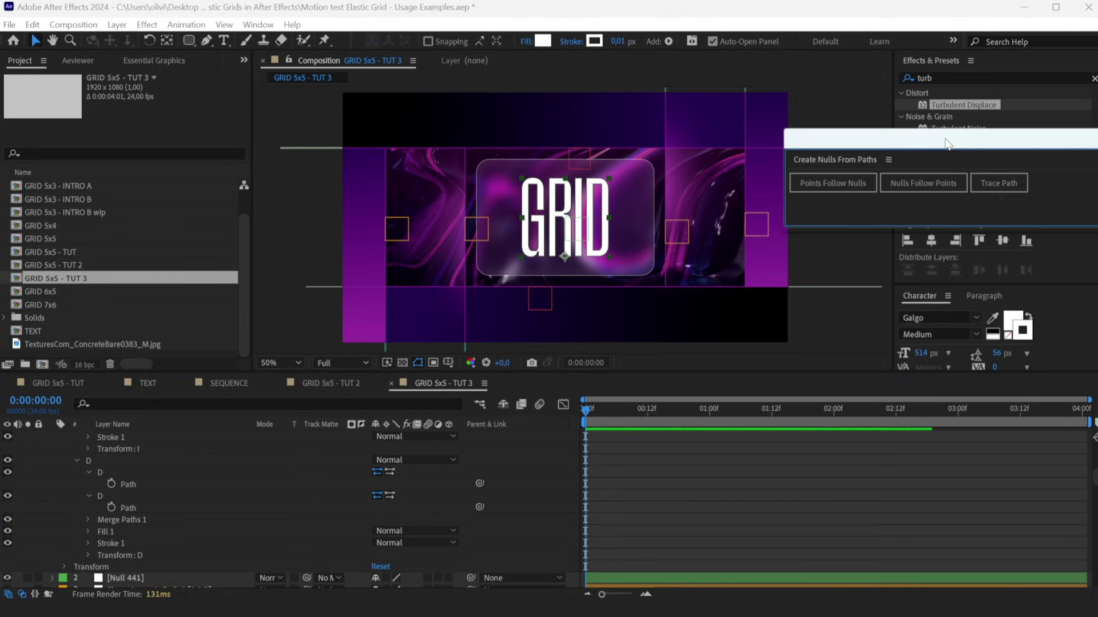
Select four letter Path properties and run Points Follow Nulls.
click(129, 505)
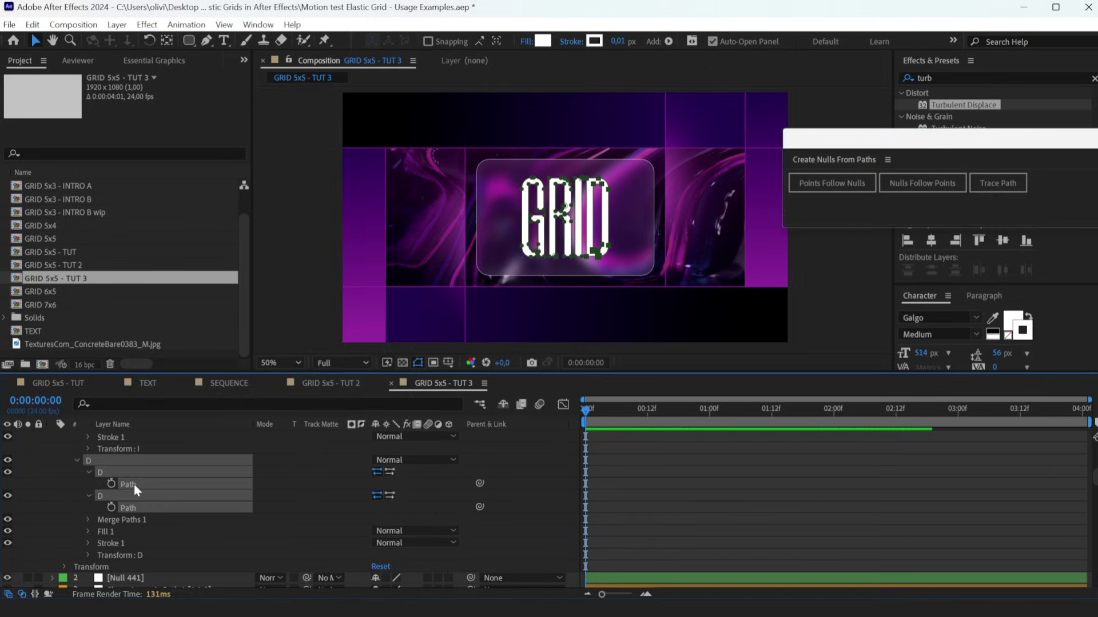
scroll(133, 485, up, 4)
shift+click(127, 472)
shift+click(127, 449)
scroll(141, 453, up, 3)
shift+click(127, 484)
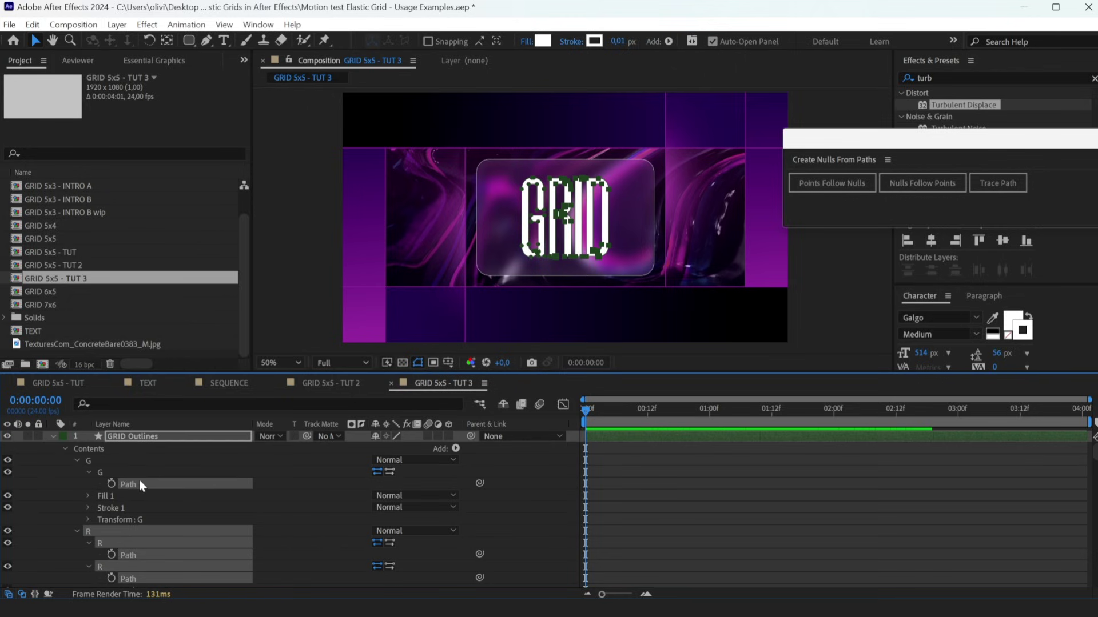
click(845, 176)
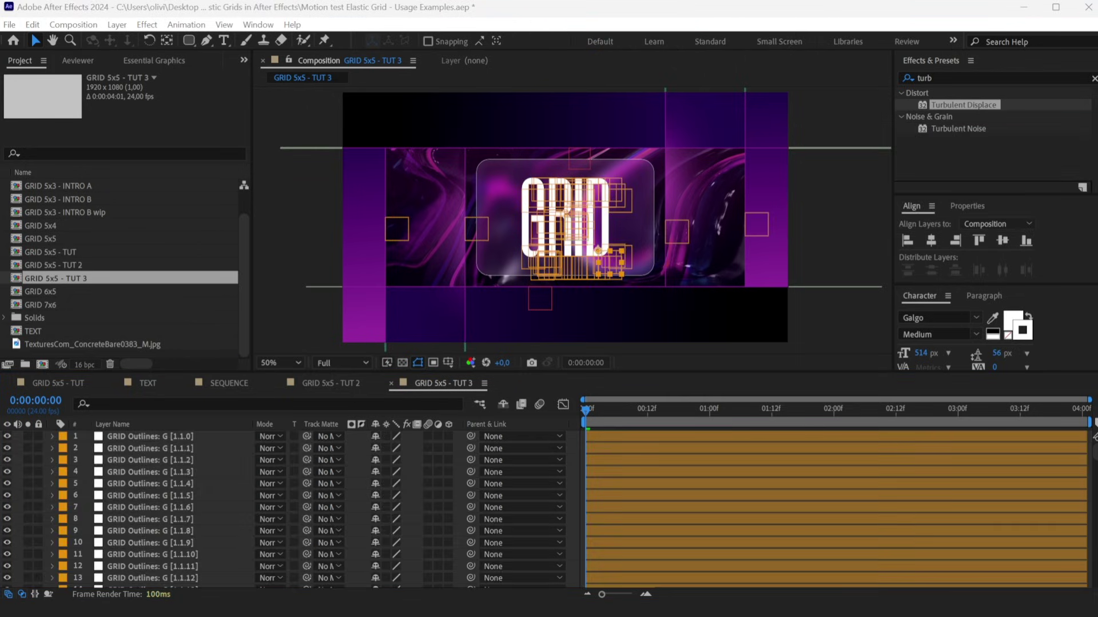
Give the four D letter nulls a Sea Foam label.
click(187, 434)
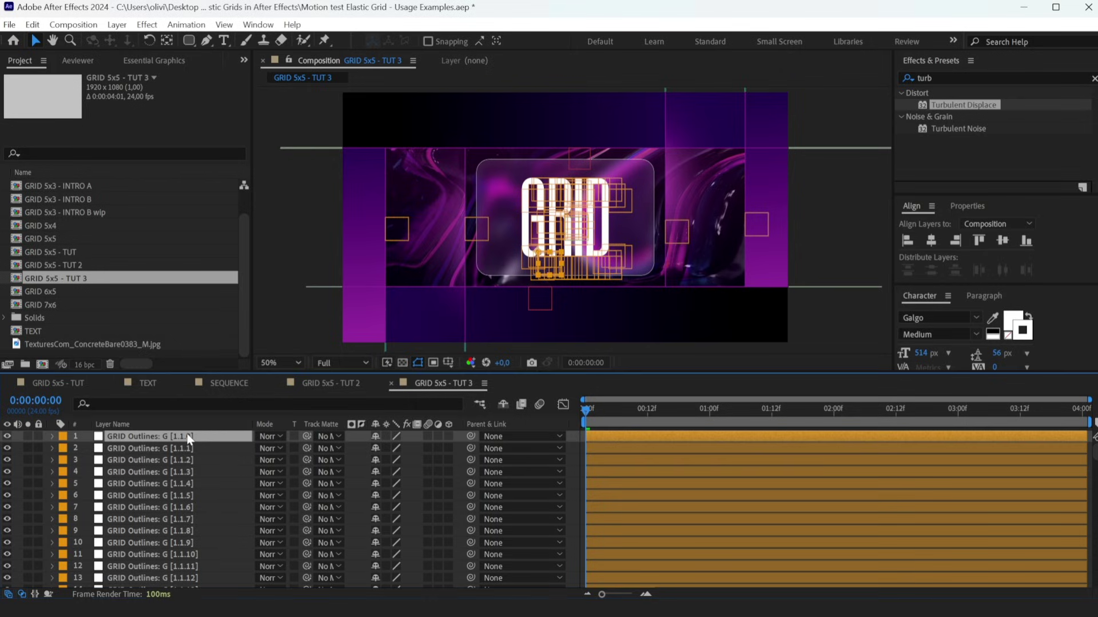
scroll(183, 480, down, 10)
scroll(170, 519, down, 3)
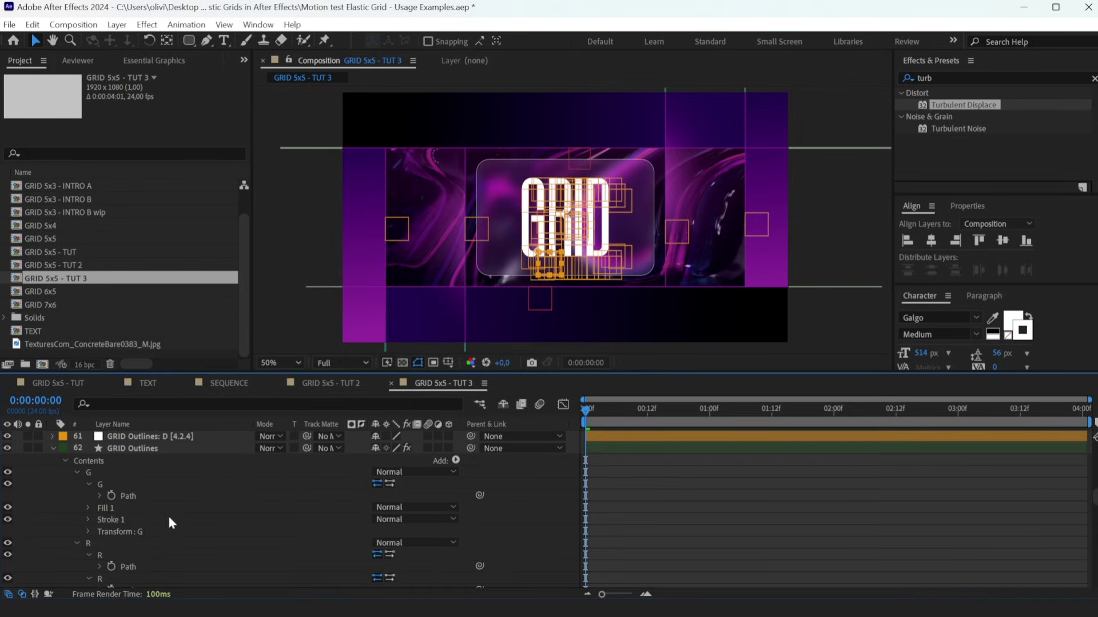
scroll(169, 517, up, 1)
shift+click(133, 471)
click(61, 471)
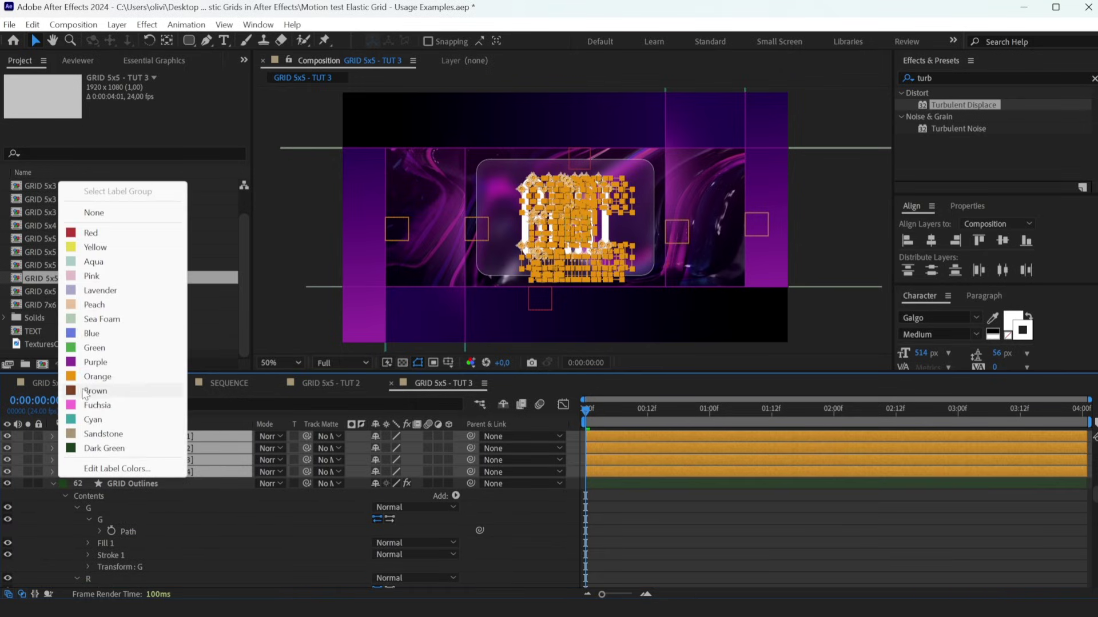
click(94, 317)
scroll(558, 249, up, 4)
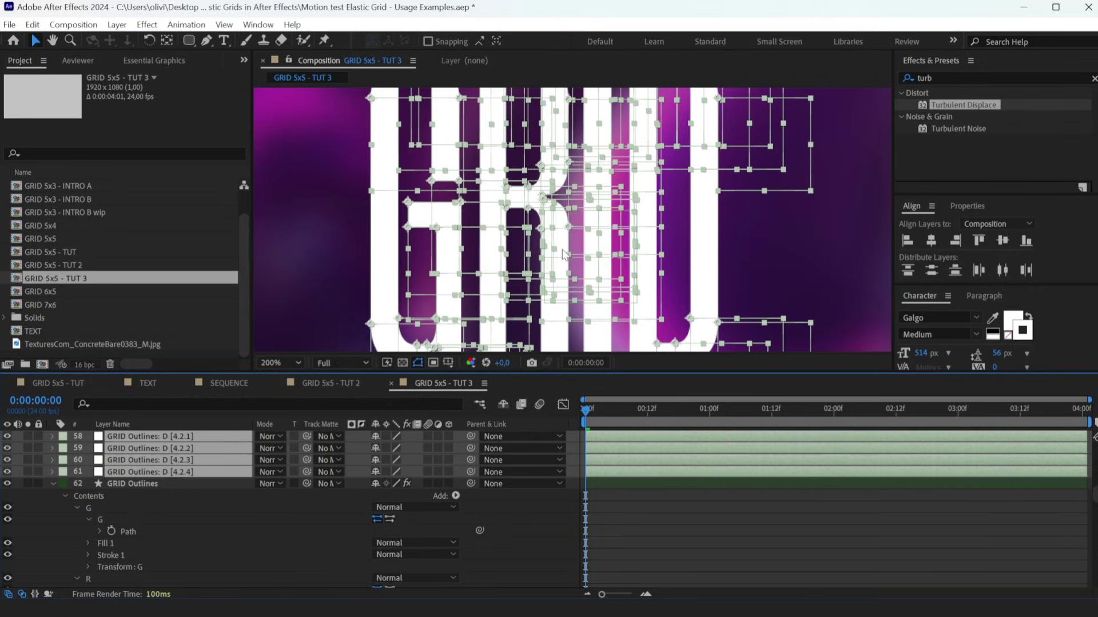
drag(569, 224, 562, 403)
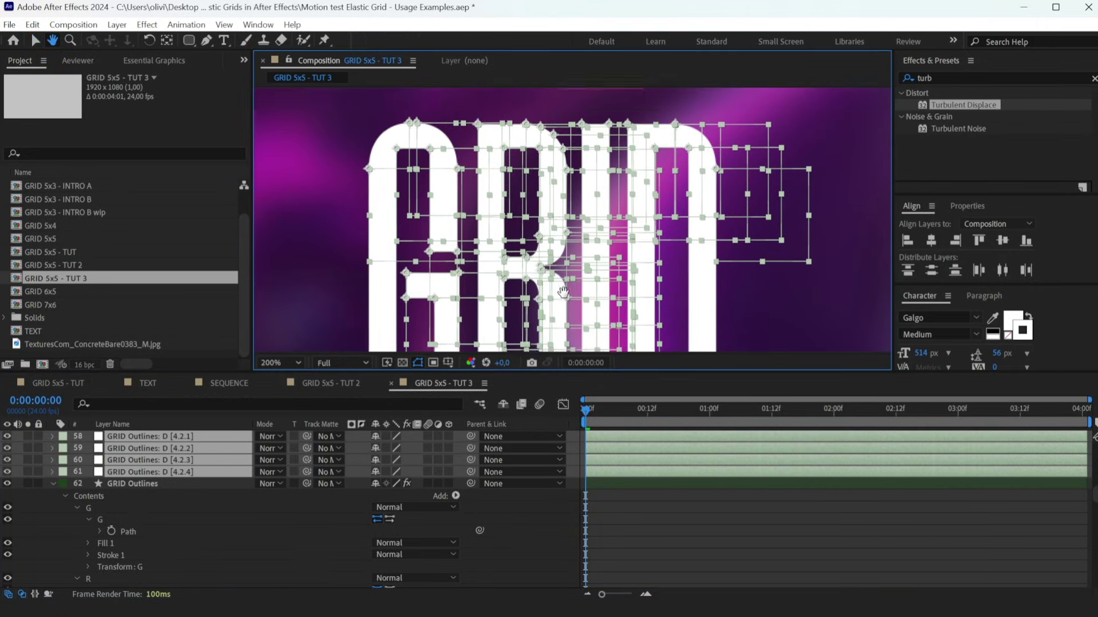
Add a new null object layer named TEXT UP.
click(55, 483)
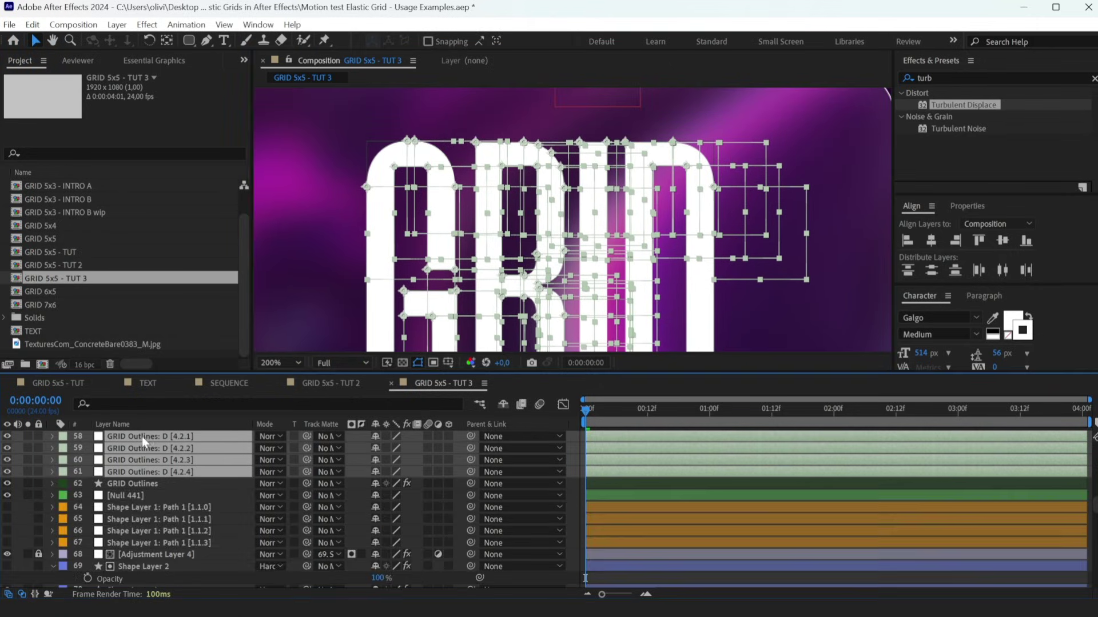
key(ctrl+a)
click(117, 24)
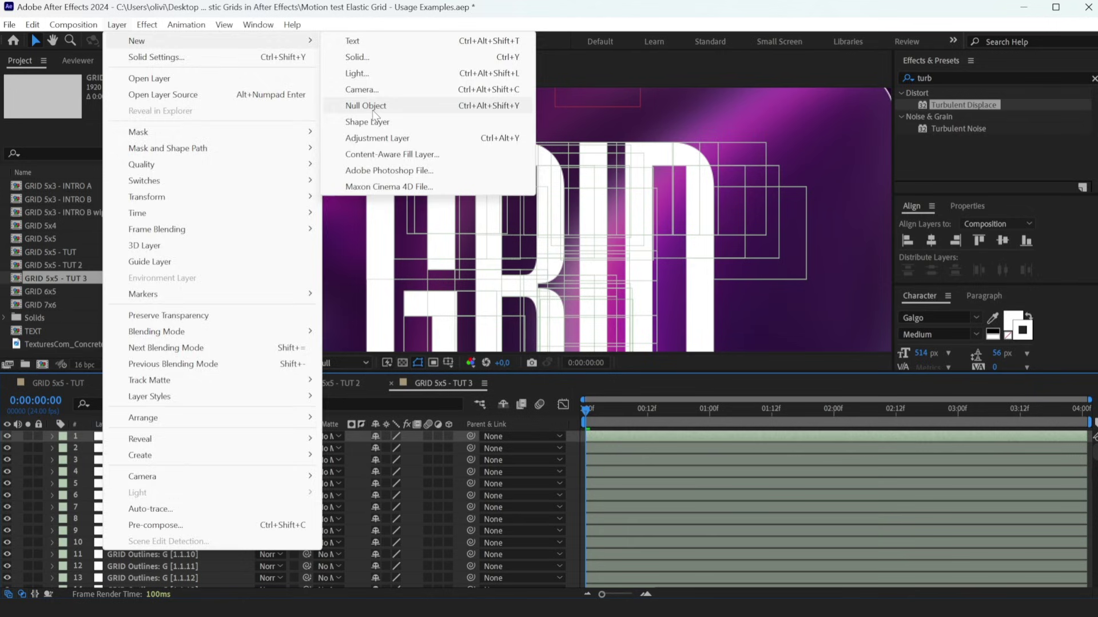
click(367, 105)
key(Return)
text(TEXT UP)
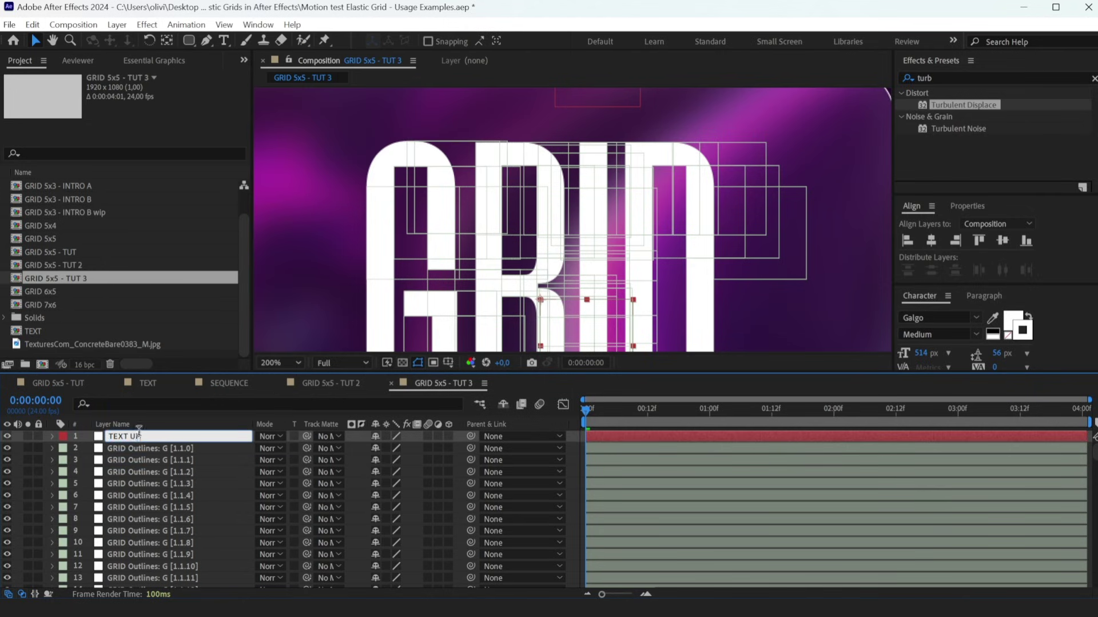
key(Return)
scroll(567, 214, down, 1)
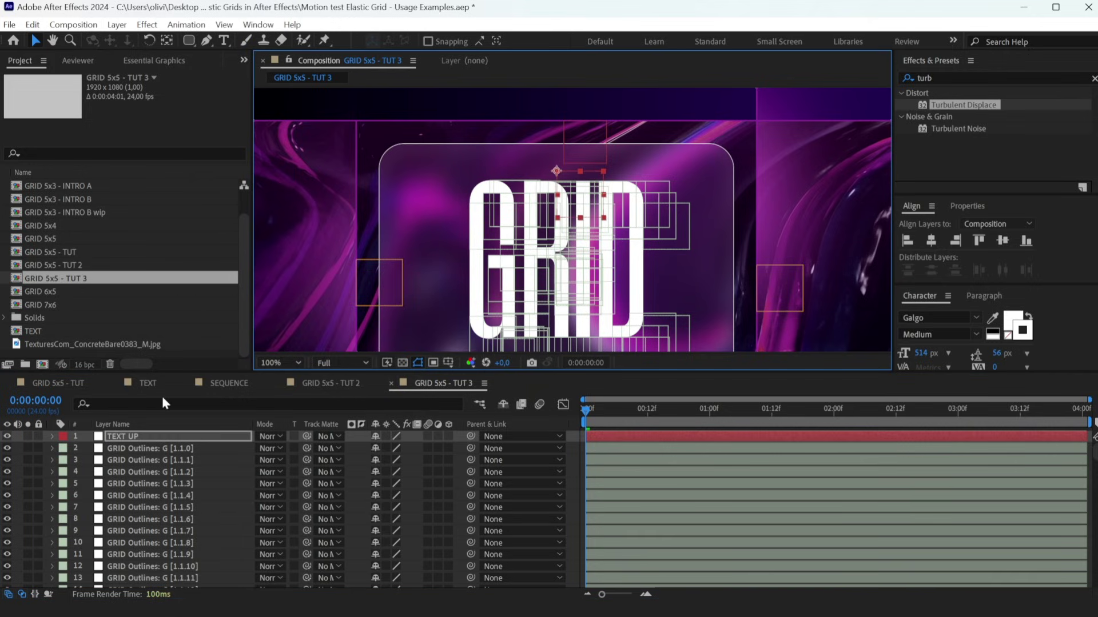
Duplicate it as TEXT DOWN below TEXT UP and label both Dark Green.
key(ctrl+d)
mouse_move(584, 194)
mouse_down()
mouse_move(583, 146)
mouse_move(578, 317)
mouse_up()
key(ctrl+bracketleft)
key(Return)
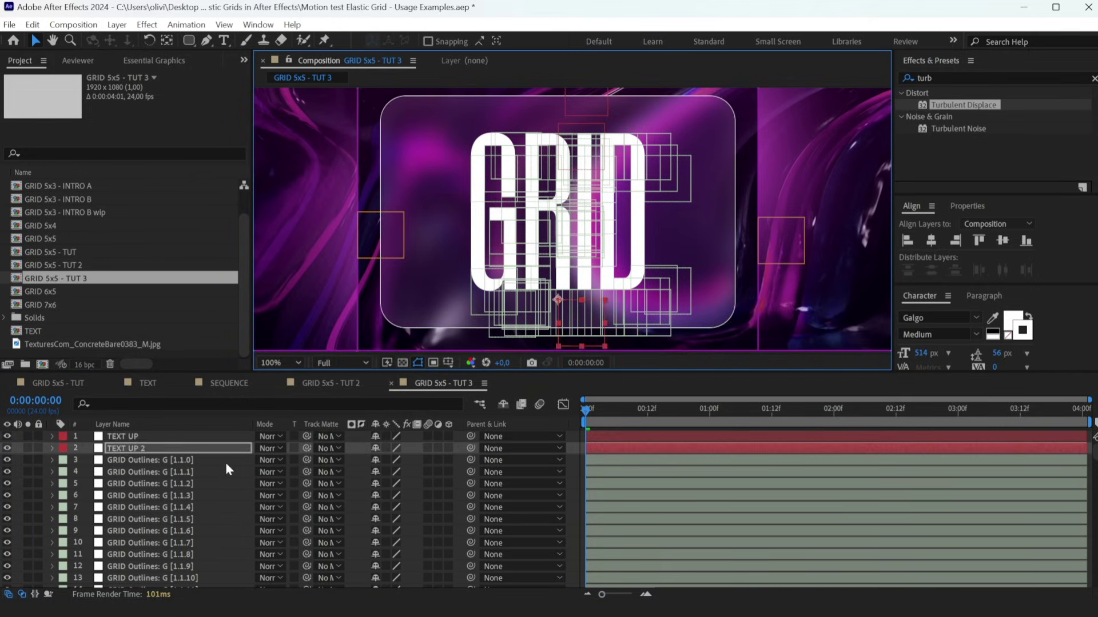
text(TEXT DOWN)
key(Return)
ctrl+click(136, 448)
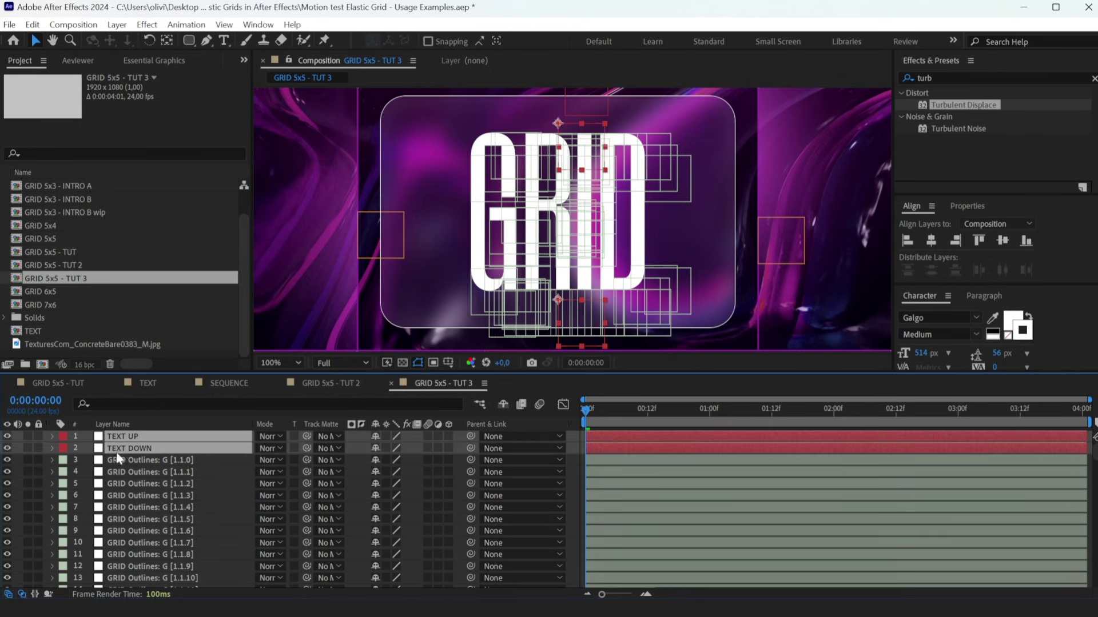
click(63, 448)
click(104, 422)
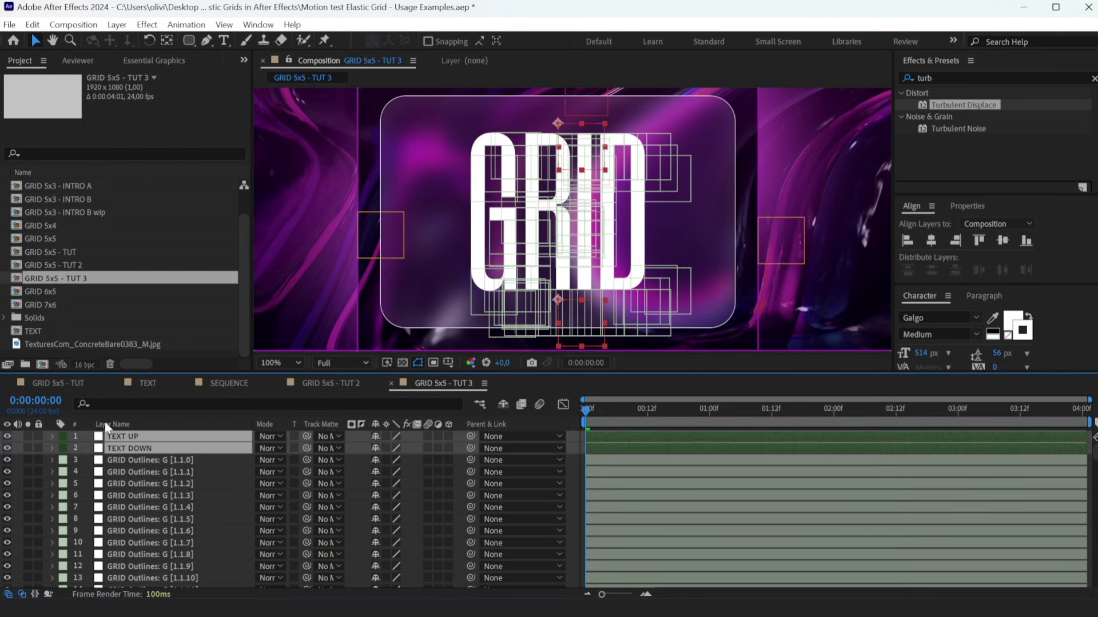
scroll(645, 216, up, 2)
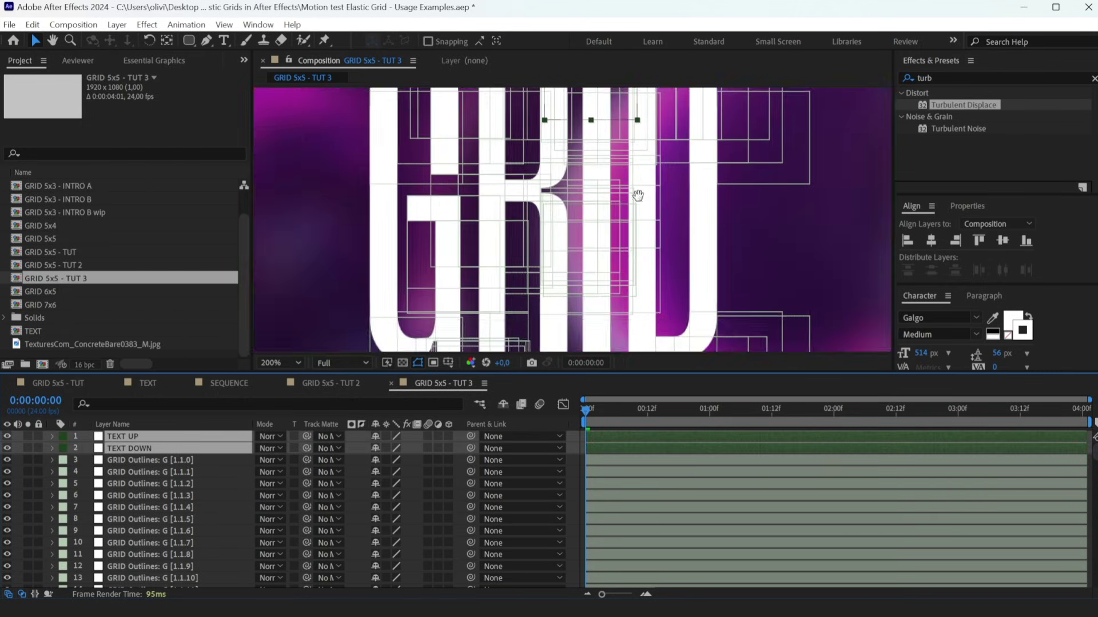
scroll(637, 196, up, 1)
Solo the outline layers and parent the top-row outlines to TEXT UP.
click(290, 341)
click(135, 465)
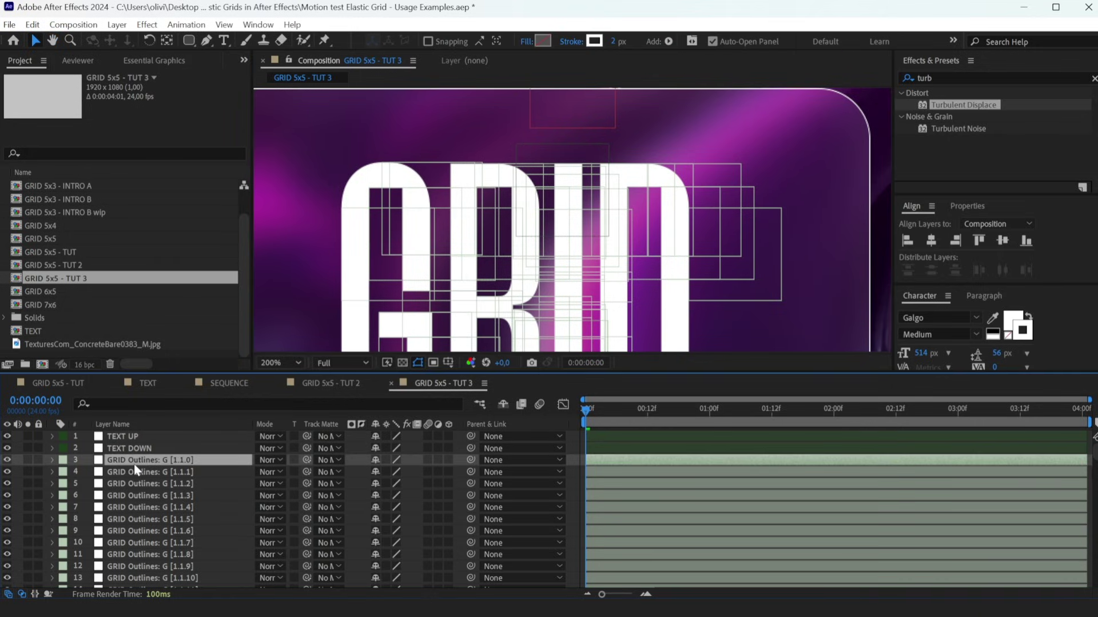
scroll(147, 503, down, 5)
scroll(147, 509, down, 3)
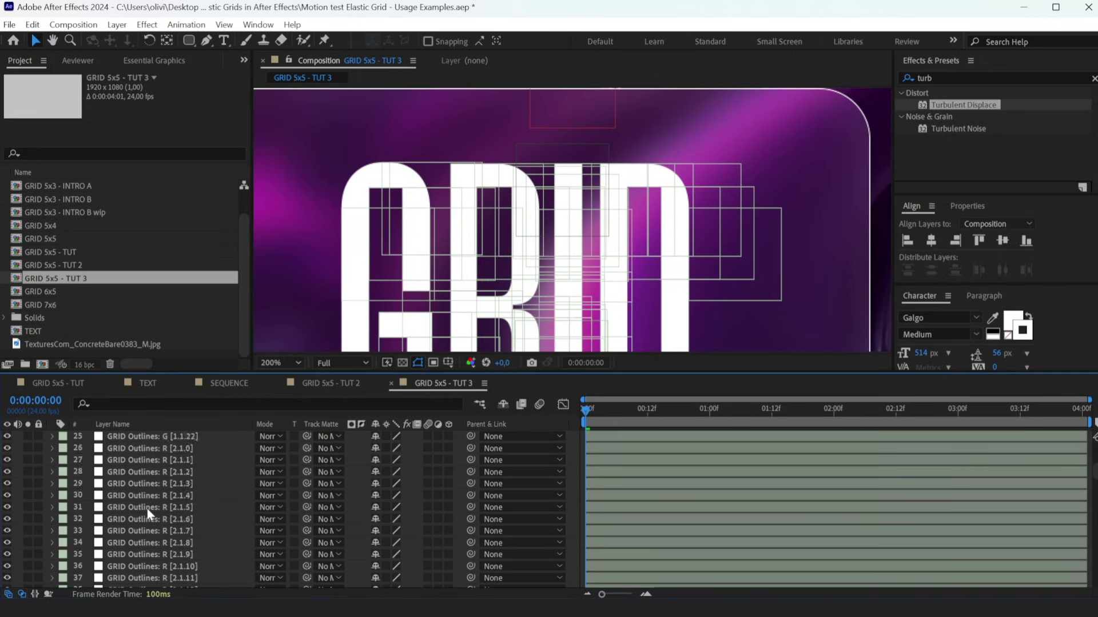
scroll(147, 508, down, 3)
scroll(147, 509, down, 3)
scroll(143, 520, down, 4)
shift+click(139, 531)
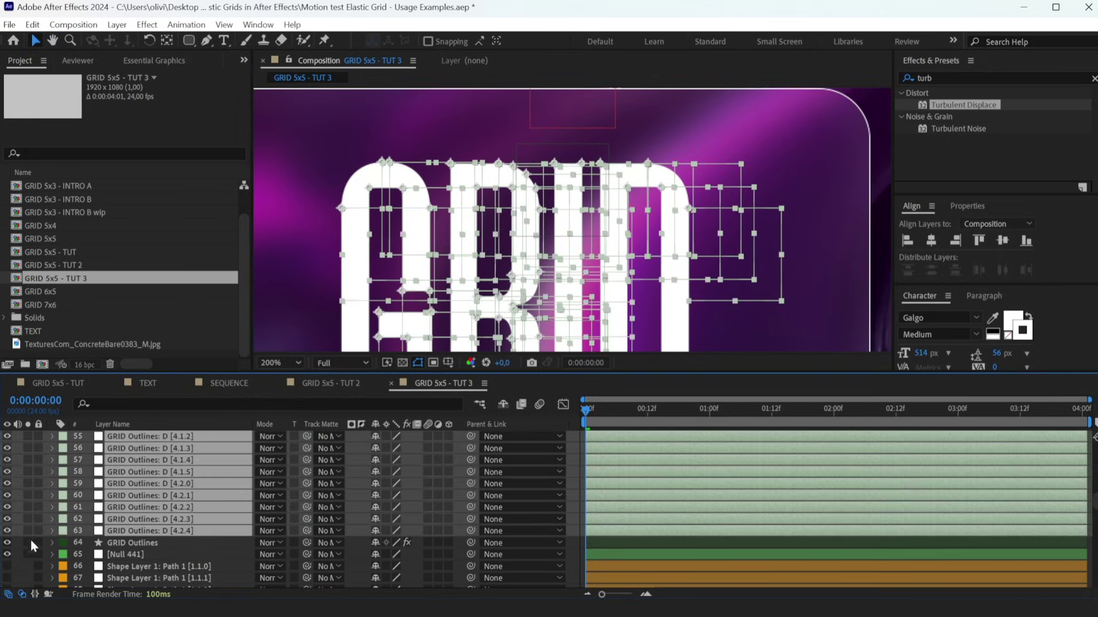
click(28, 531)
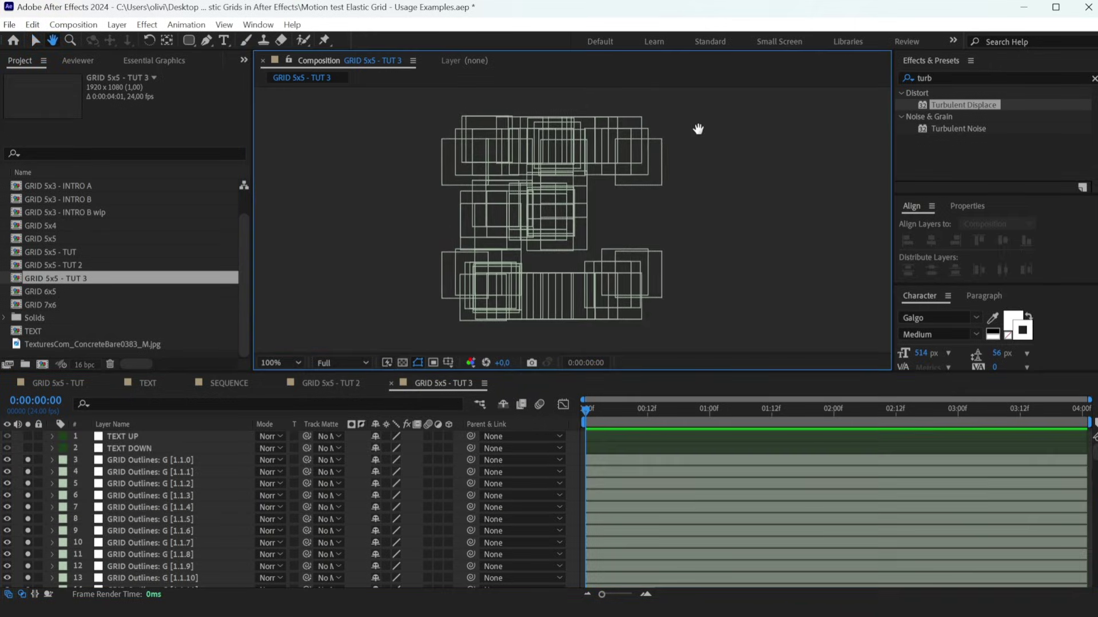
drag(717, 112, 428, 178)
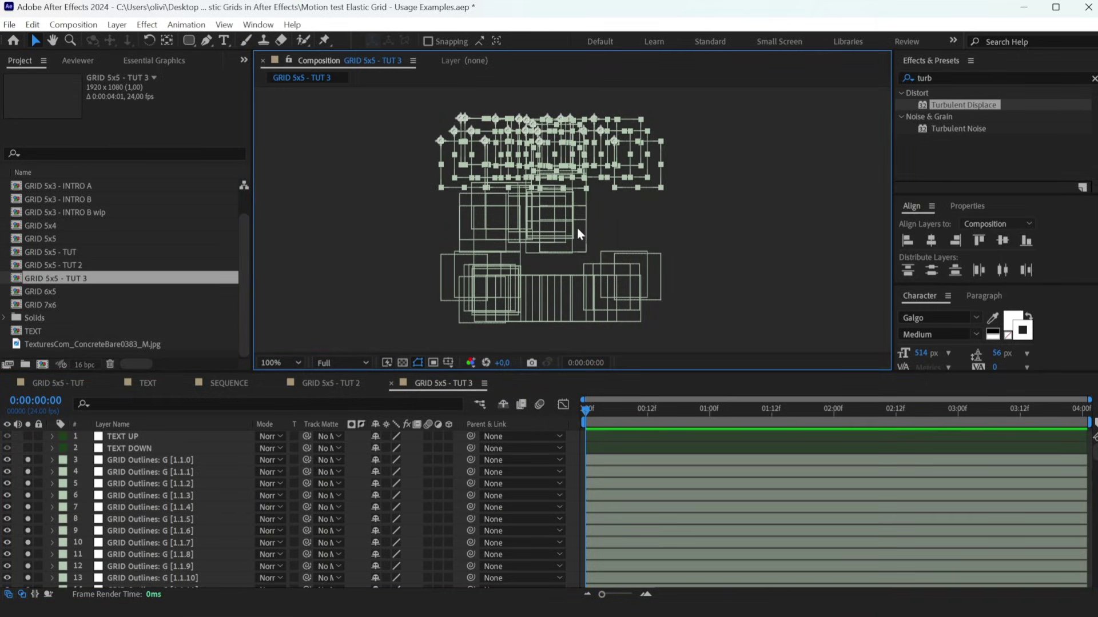
scroll(123, 519, down, 5)
mouse_move(121, 517)
mouse_down()
mouse_move(152, 436)
mouse_move(155, 452)
mouse_up()
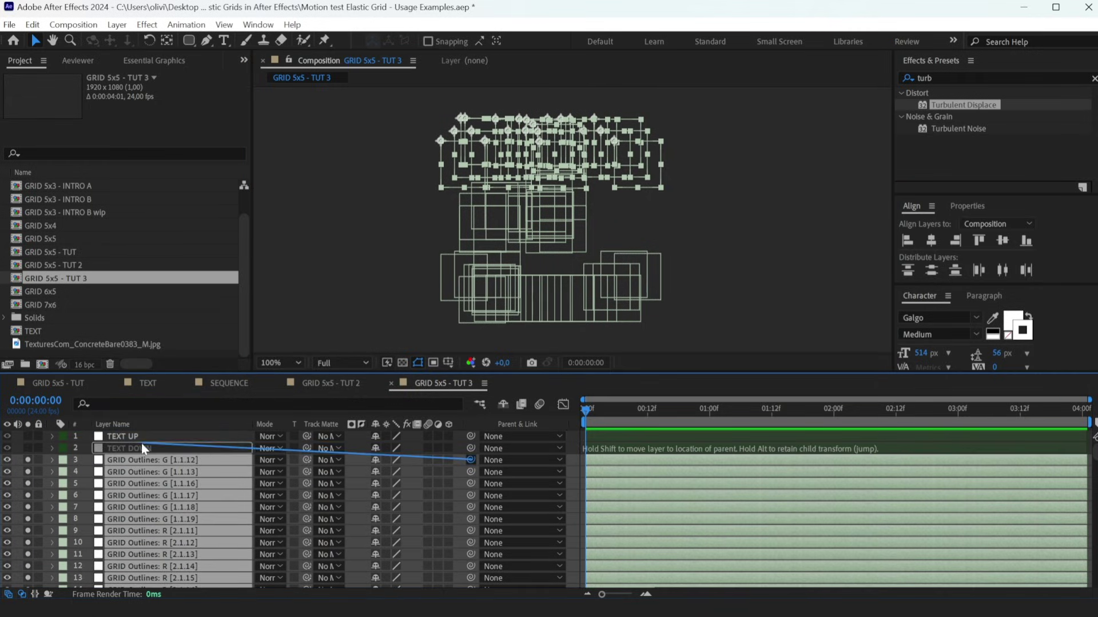
drag(413, 466, 142, 442)
click(14, 459)
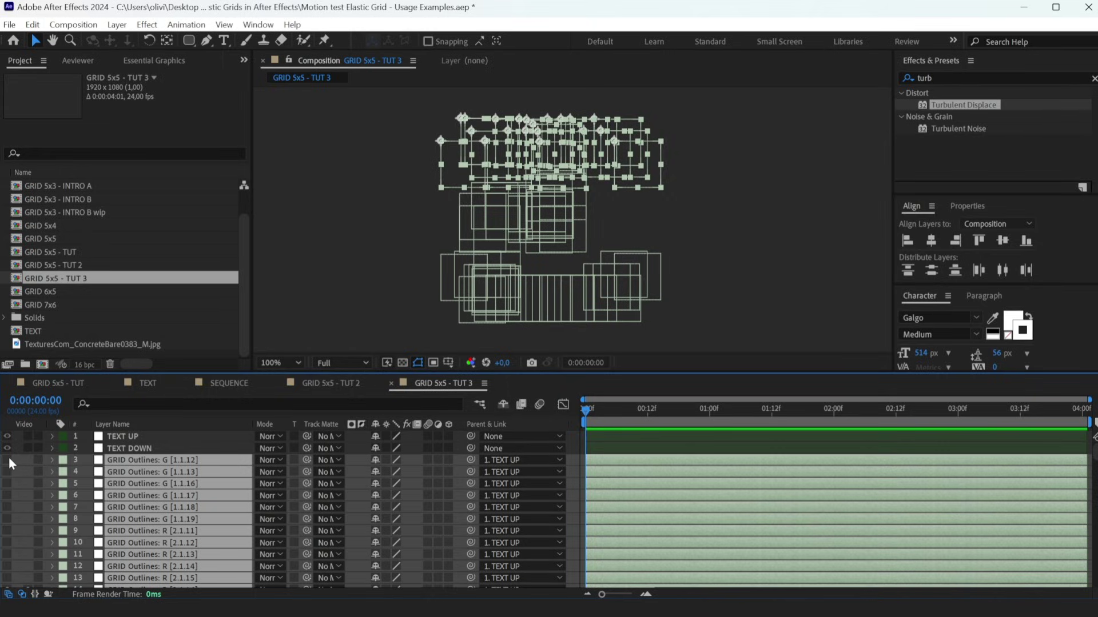
Parent a bottom-row outline layer to TEXT DOWN and restore the full comp view.
drag(698, 269, 401, 334)
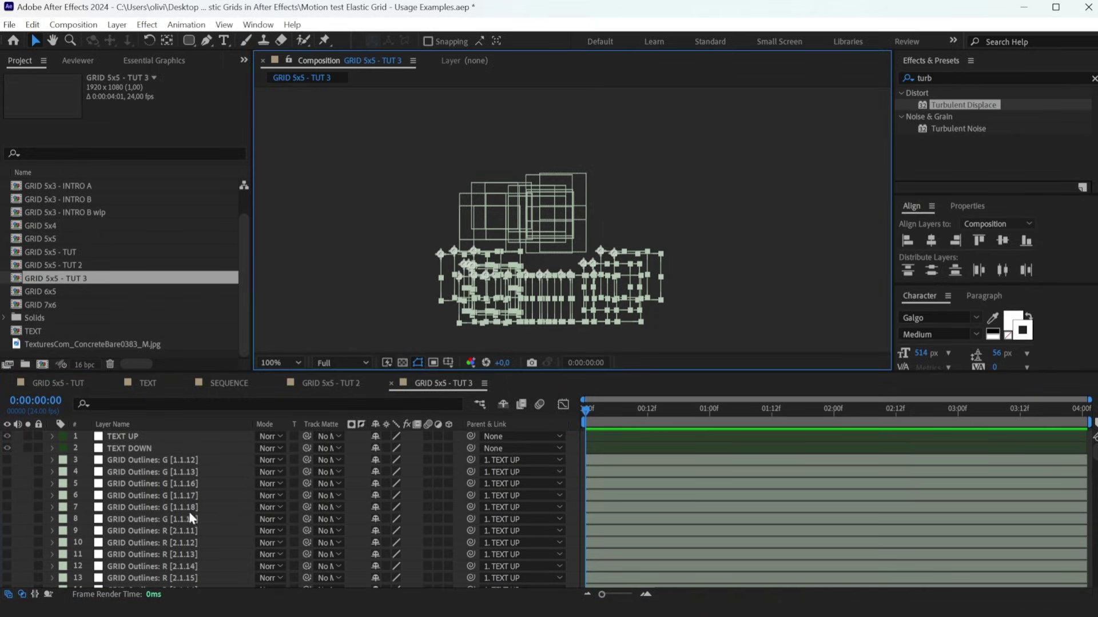
scroll(188, 517, down, 4)
scroll(151, 516, down, 4)
scroll(132, 496, down, 3)
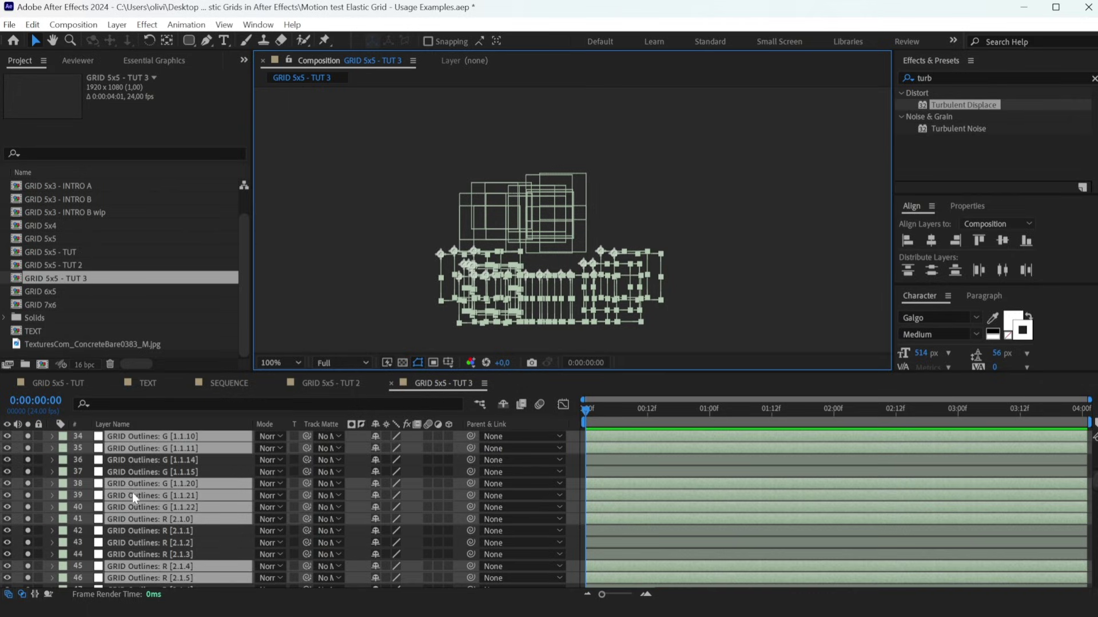
scroll(132, 496, down, 3)
mouse_move(133, 497)
mouse_down()
mouse_move(123, 588)
mouse_move(144, 517)
mouse_up()
scroll(288, 495, up, 4)
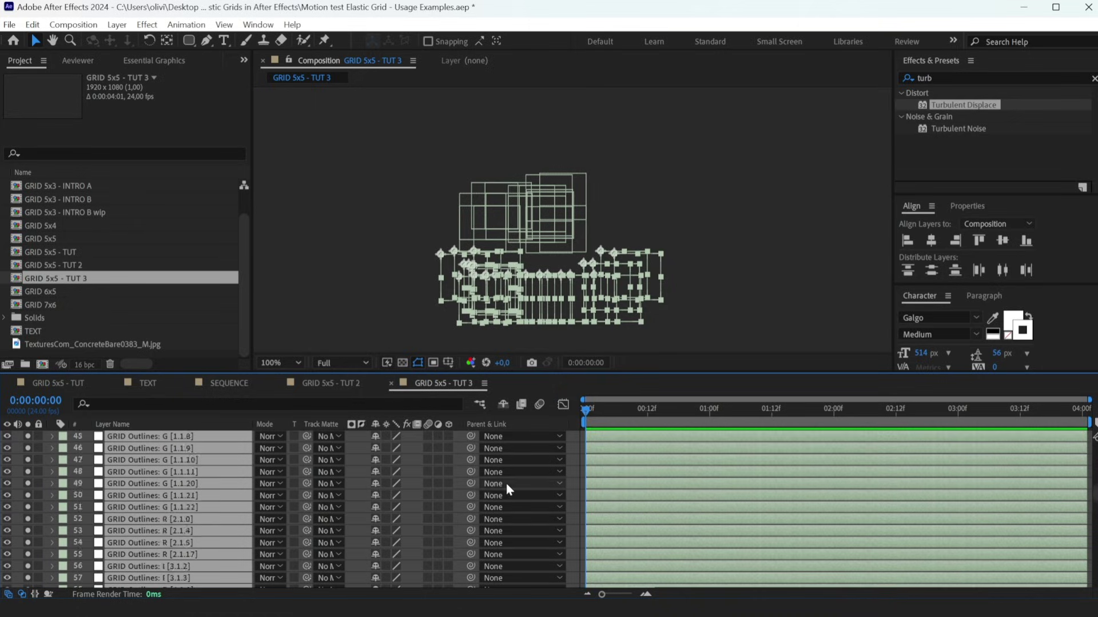
scroll(505, 483, up, 3)
mouse_move(470, 496)
mouse_down()
mouse_move(182, 443)
mouse_move(187, 432)
mouse_up()
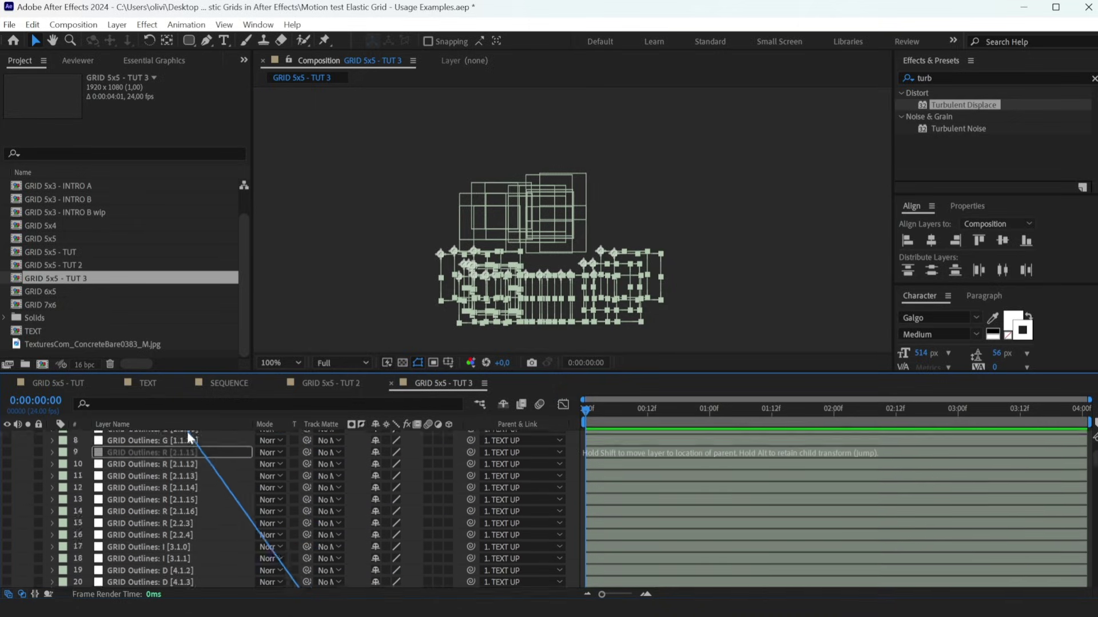
drag(188, 431, 170, 450)
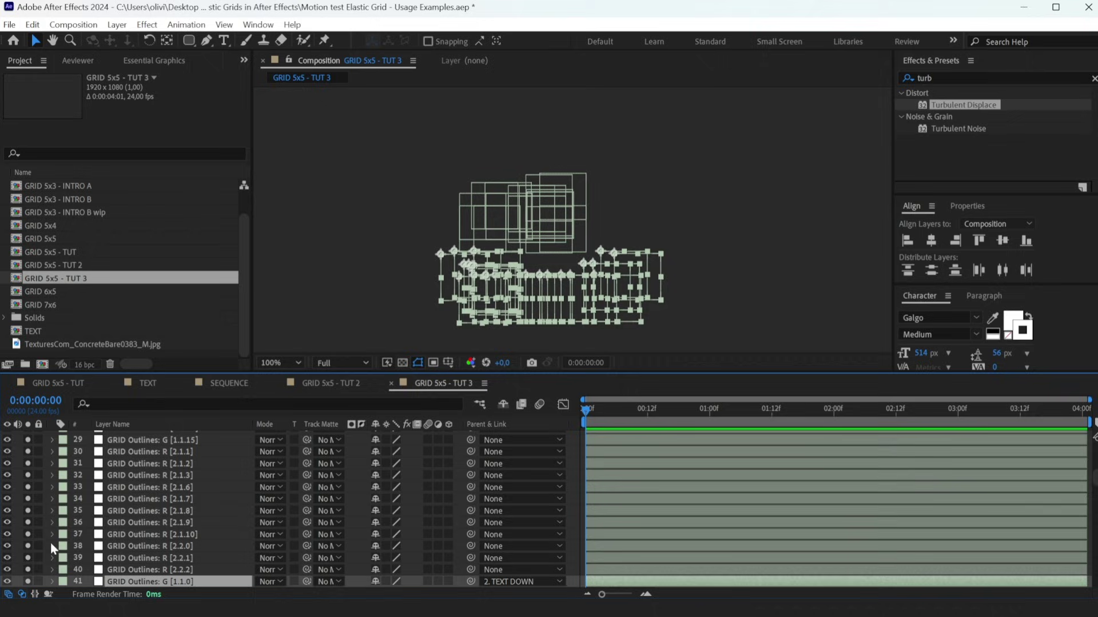
drag(4, 581, 28, 453)
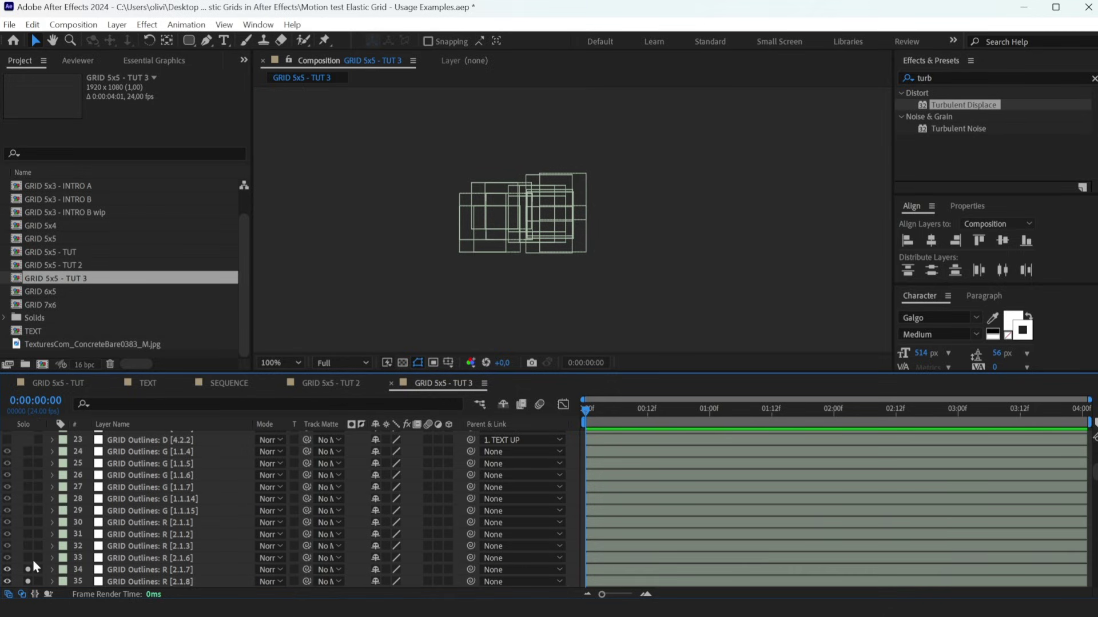
scroll(144, 476, up, 3)
Duplicate TEXT DOWN as TEXT MID, place it at GRID's top, and lower TEXT DOWN.
click(143, 449)
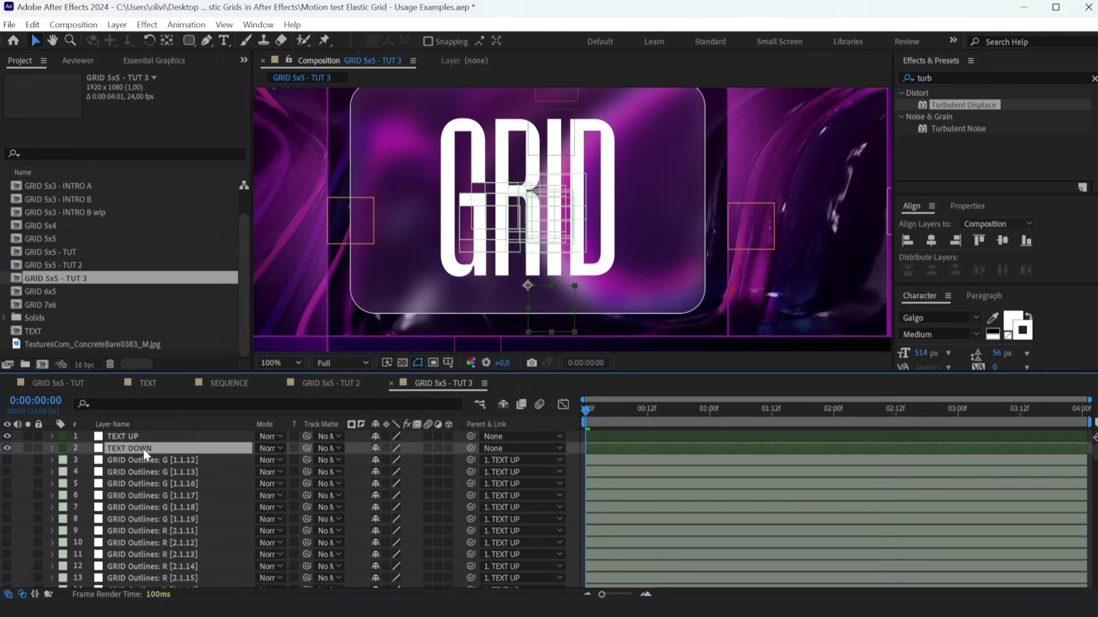
key(ctrl+d)
key(Return)
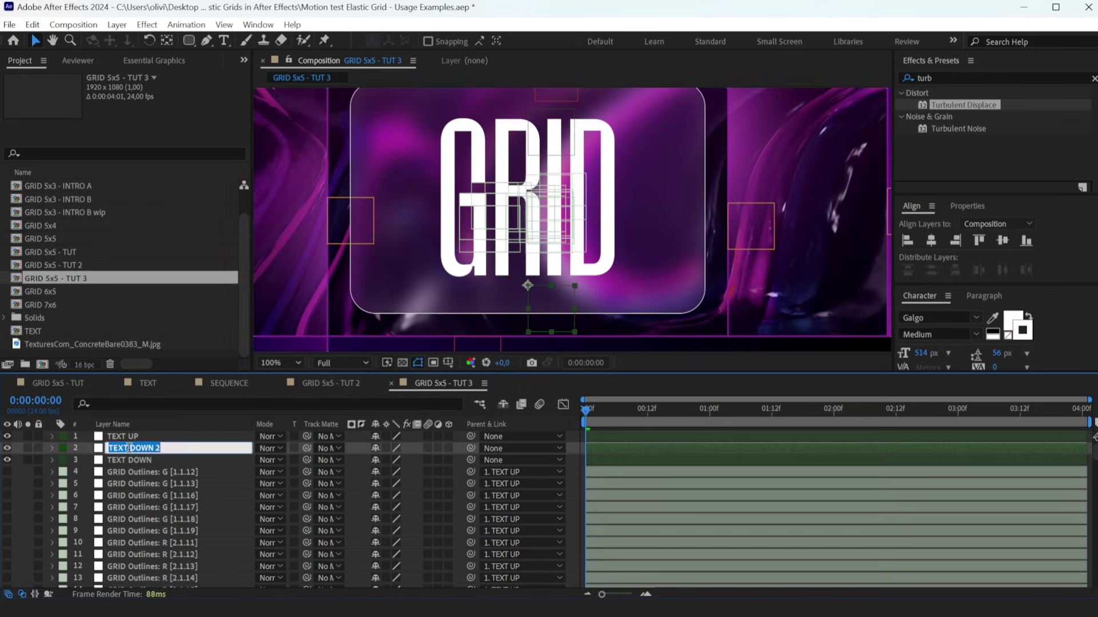
key(Return)
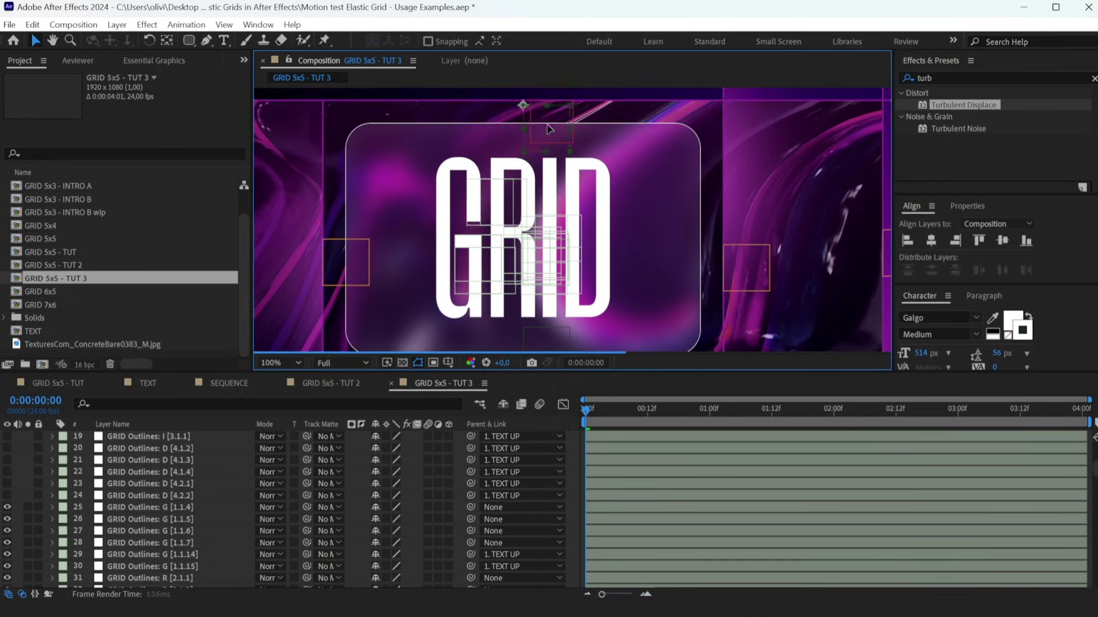
drag(551, 309, 546, 124)
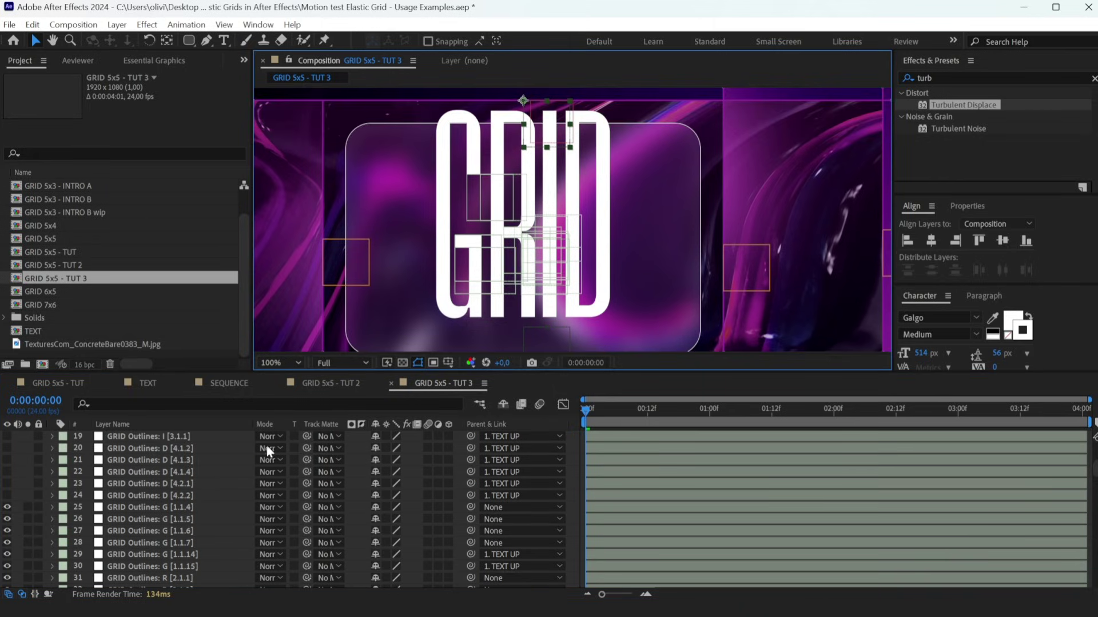
scroll(159, 454, up, 6)
click(158, 454)
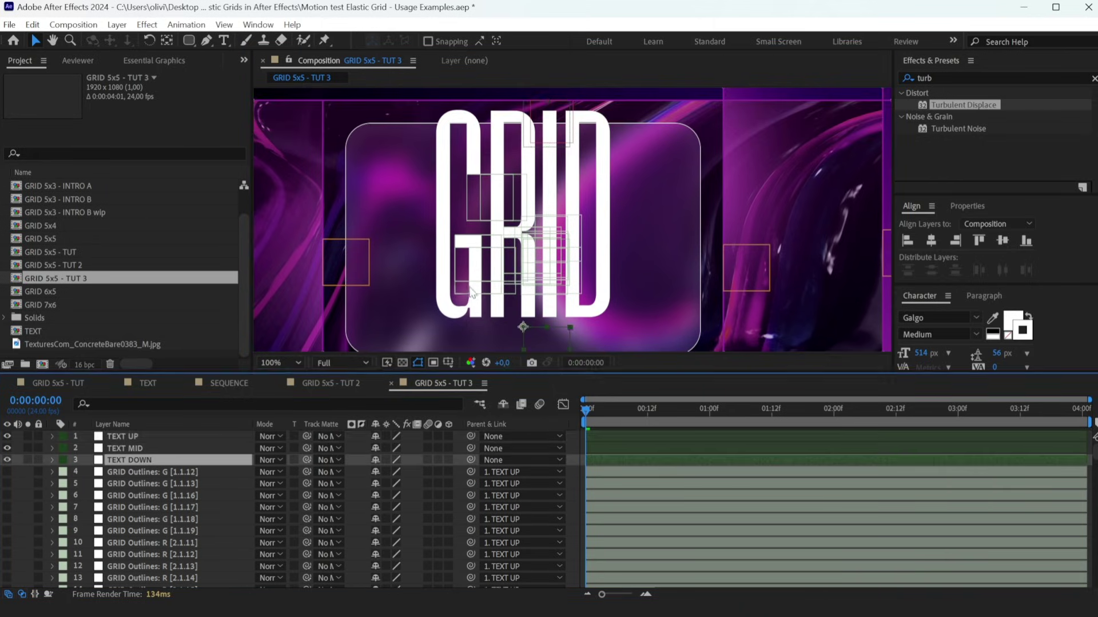
mouse_move(523, 101)
mouse_down()
mouse_move(521, 282)
mouse_move(541, 334)
mouse_up()
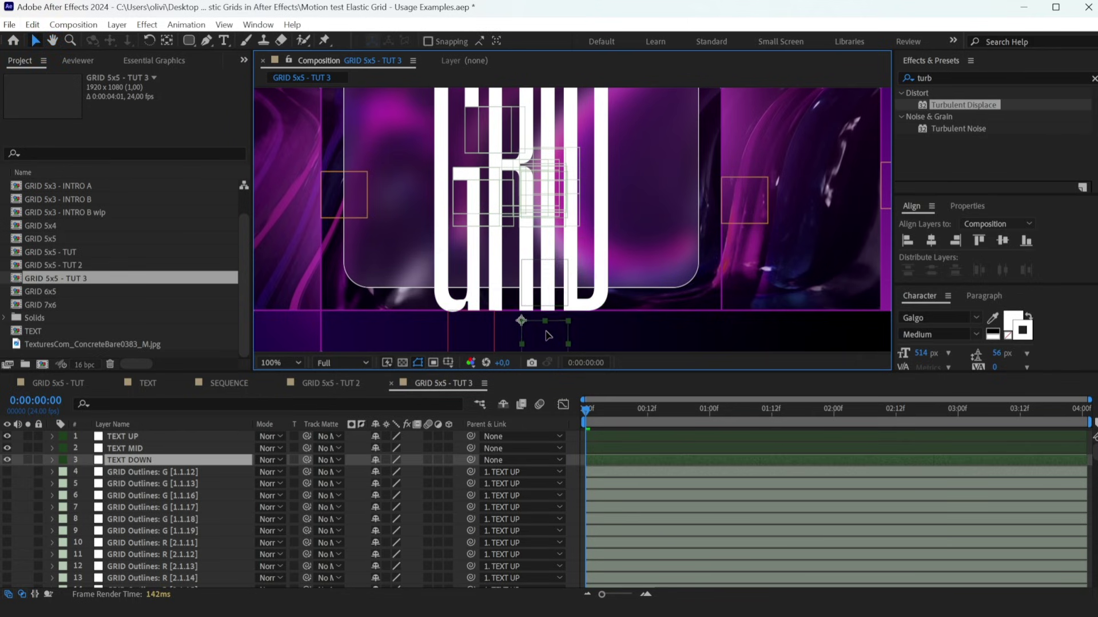
key(Return)
key(Return)
scroll(128, 501, down, 5)
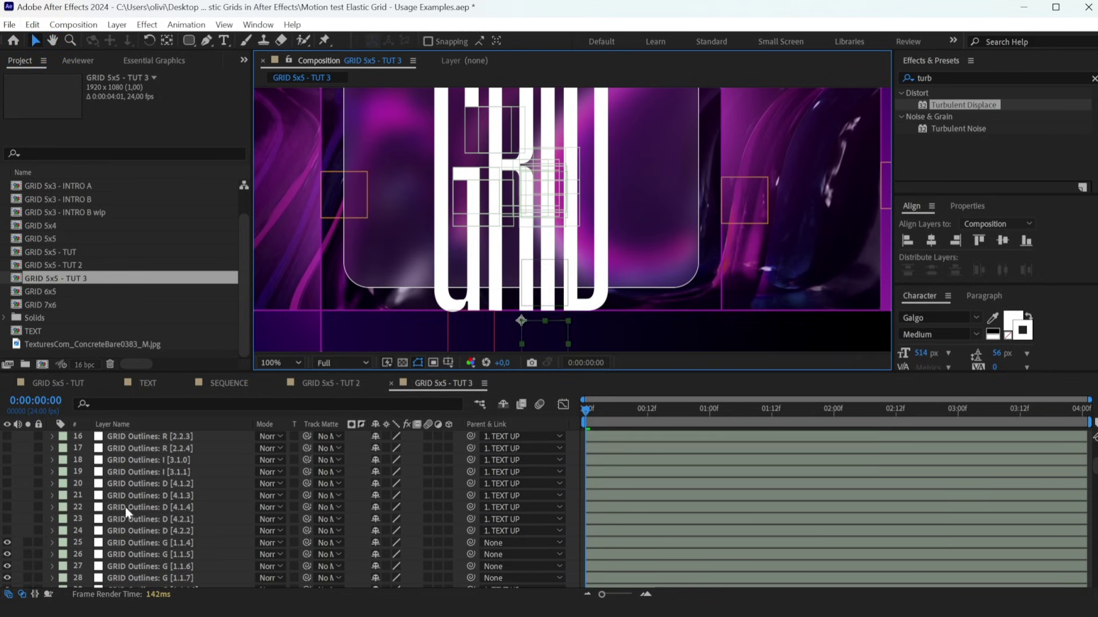
scroll(112, 482, down, 2)
Parent outline layers 34–41 to TEXT MID.
click(118, 471)
scroll(119, 484, down, 2)
scroll(119, 485, down, 3)
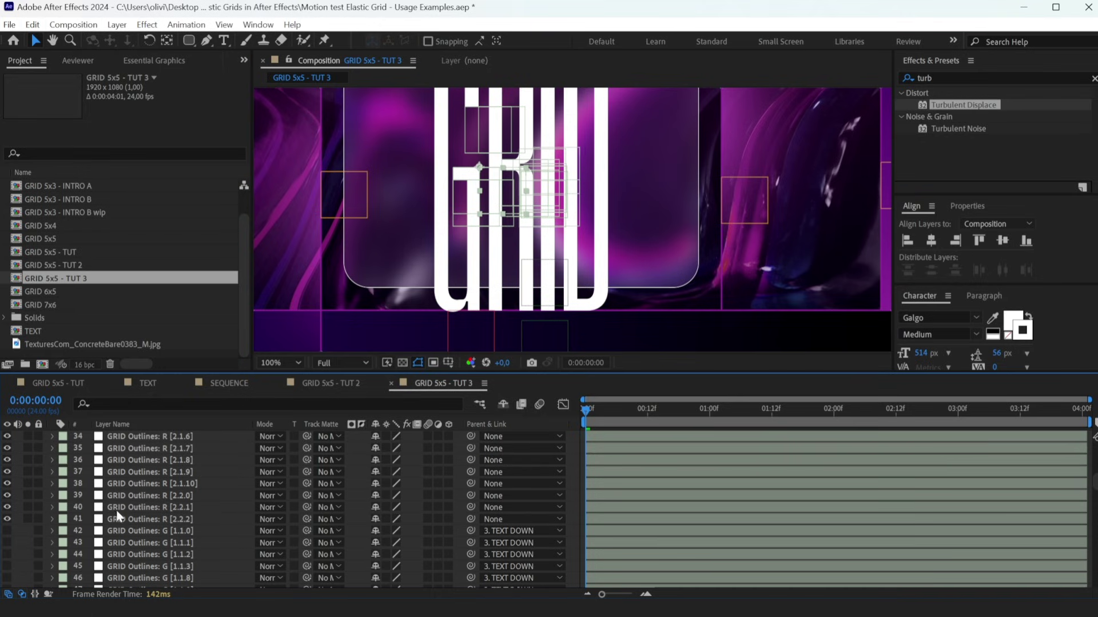
scroll(111, 517, down, 1)
shift+click(111, 518)
click(506, 518)
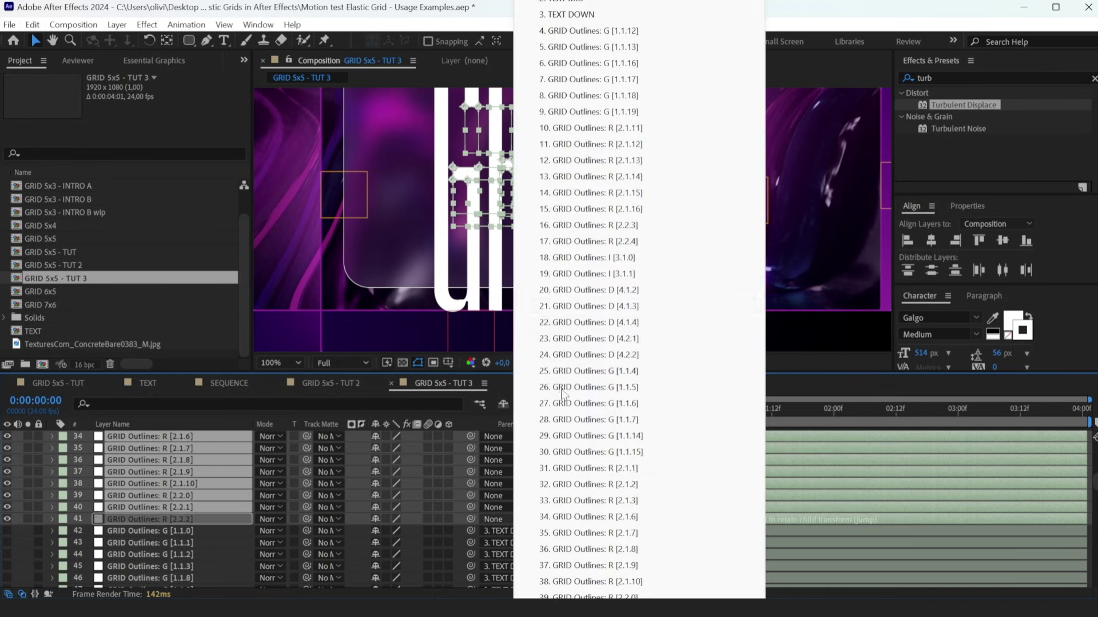
click(616, 4)
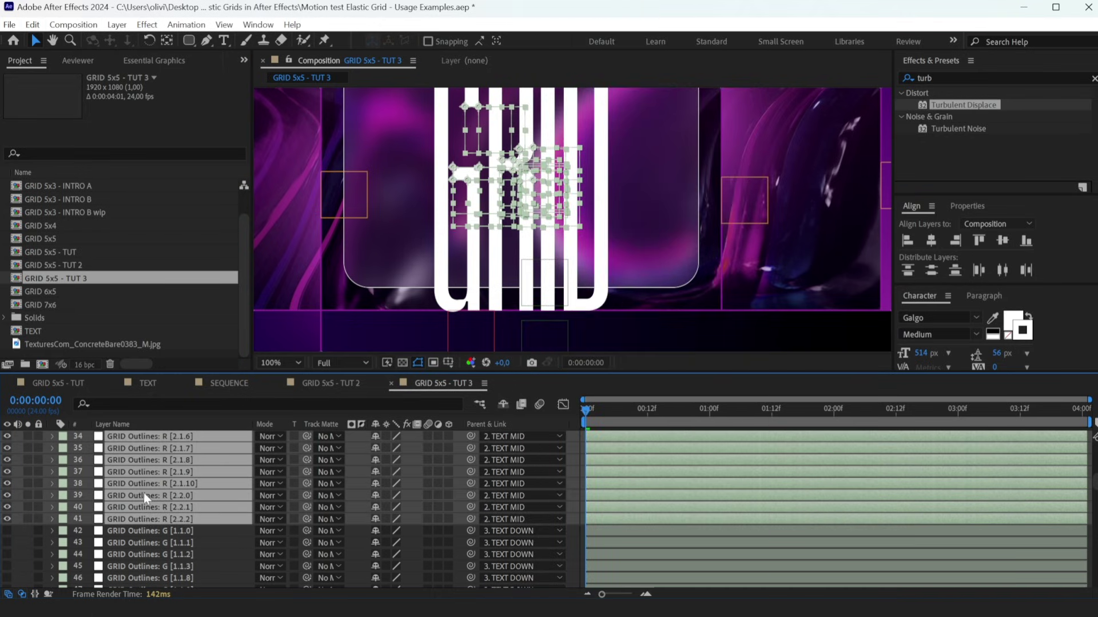
scroll(151, 480, up, 4)
click(152, 481)
scroll(147, 483, up, 3)
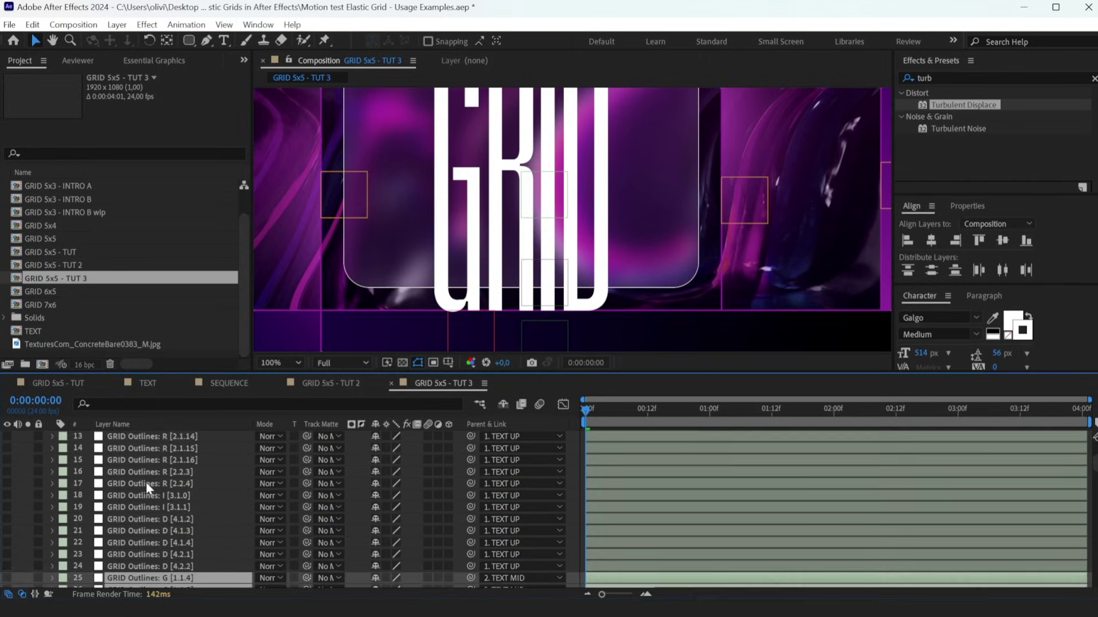
scroll(142, 476, up, 3)
click(135, 472)
scroll(131, 490, down, 8)
scroll(133, 502, down, 2)
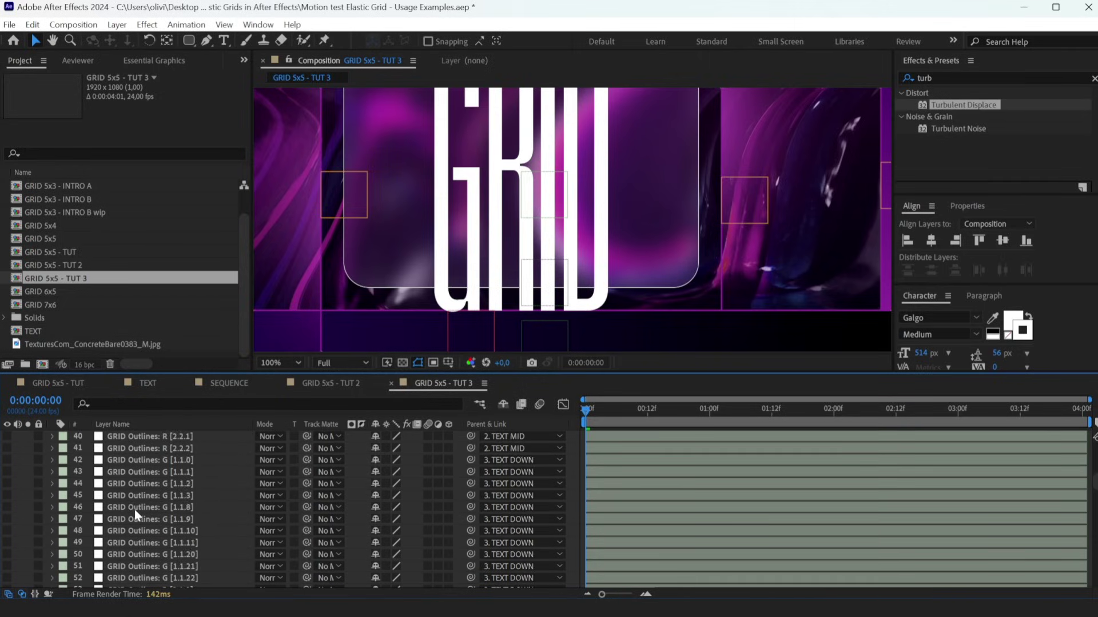
scroll(136, 518, down, 3)
Mark the grid outline layers shy and hide them.
shift+click(139, 516)
key(comma)
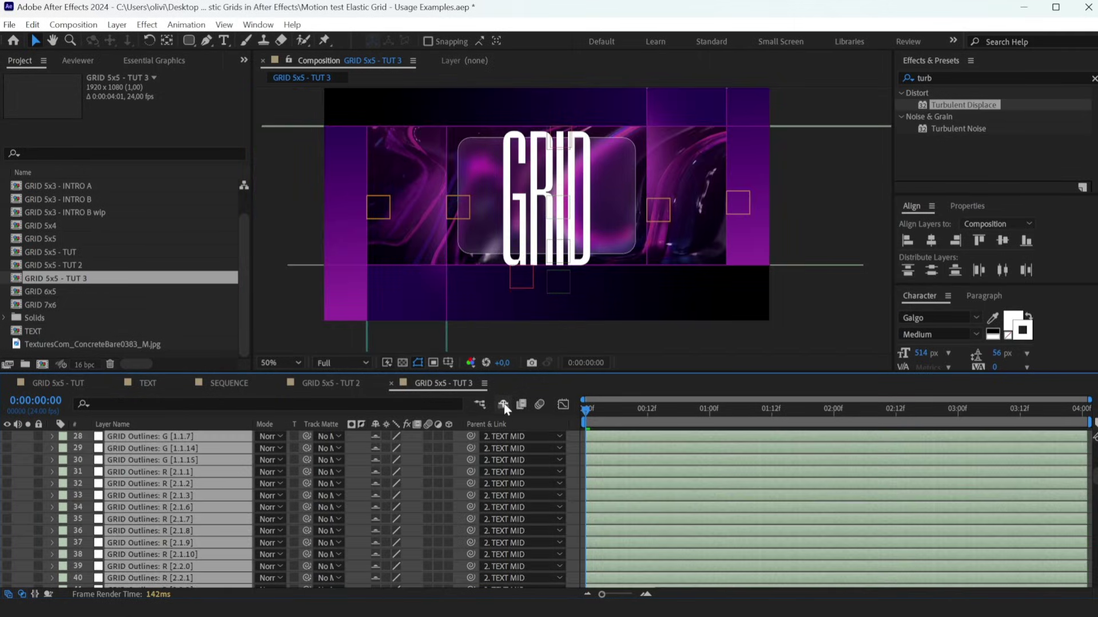
click(504, 409)
scroll(615, 461, up, 5)
Separate Position dimensions on the TEXT UP, MID and DOWN nulls.
shift+click(134, 440)
key(u)
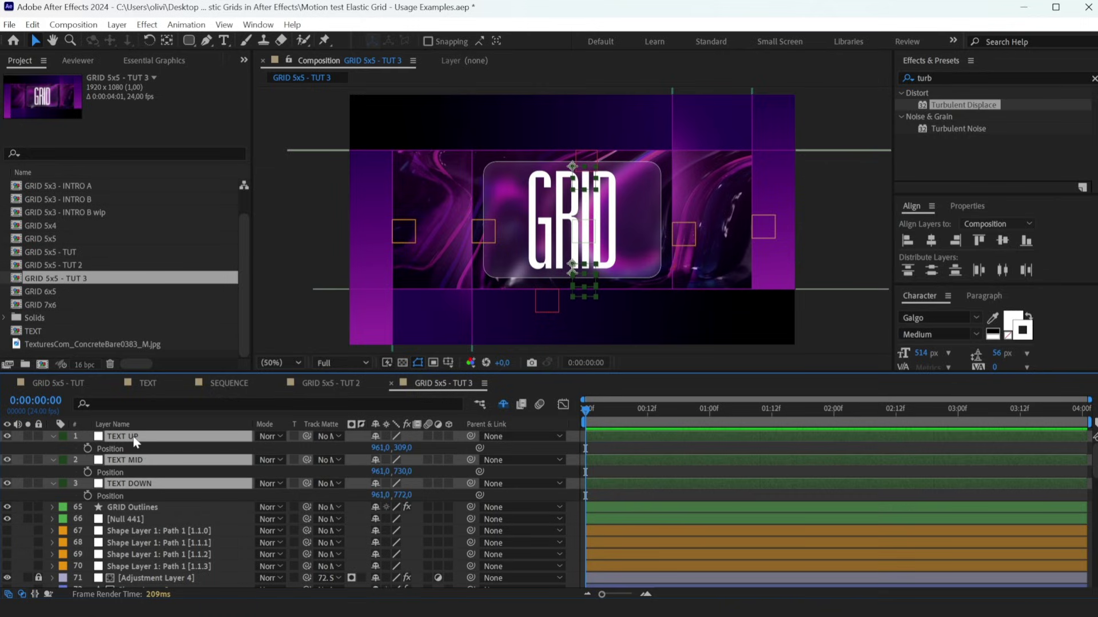
shift+click(109, 471)
shift+click(113, 494)
right_click(113, 493)
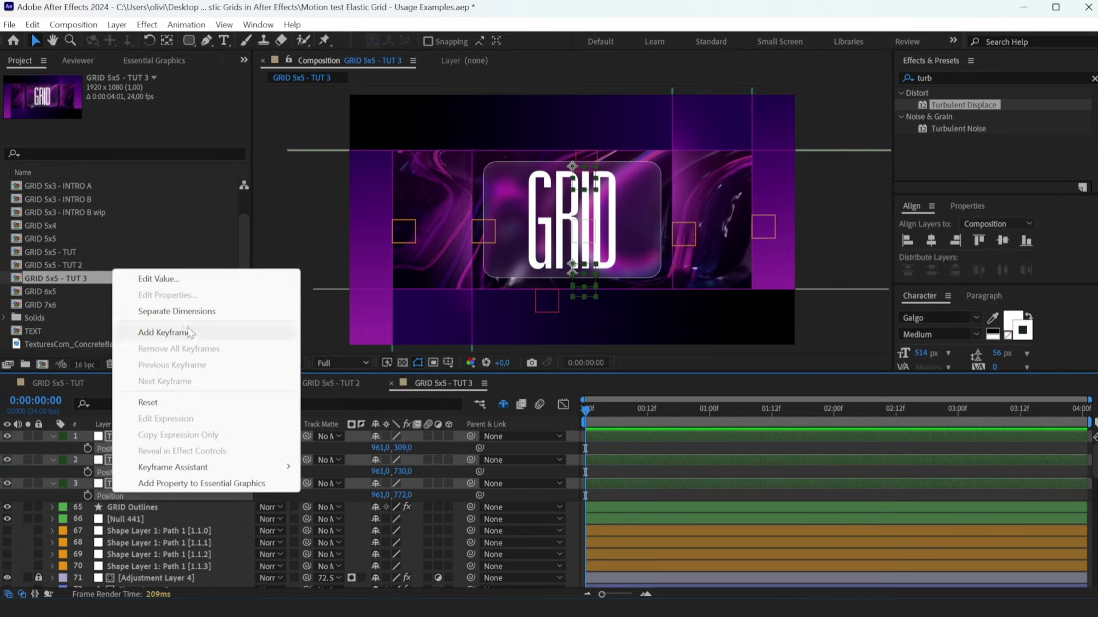
click(176, 312)
Link TEXT UP's Y to NULL Y2 and TEXT DOWN's Y to NULL Y3 minus 50.
drag(479, 461, 146, 580)
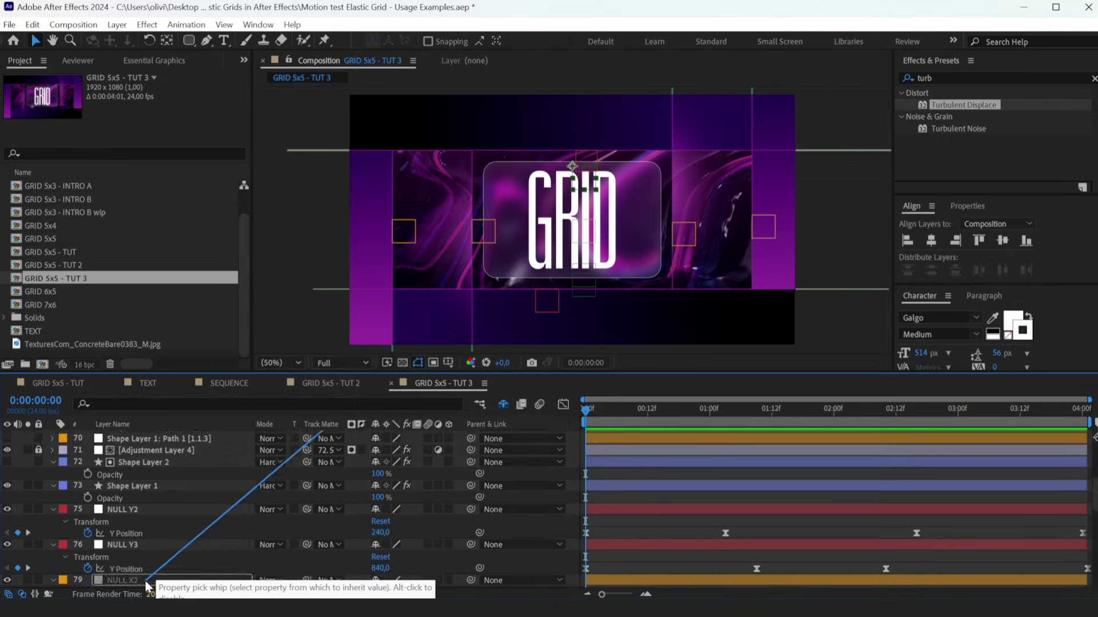
mouse_move(146, 581)
mouse_down()
mouse_move(160, 435)
mouse_move(156, 477)
mouse_up()
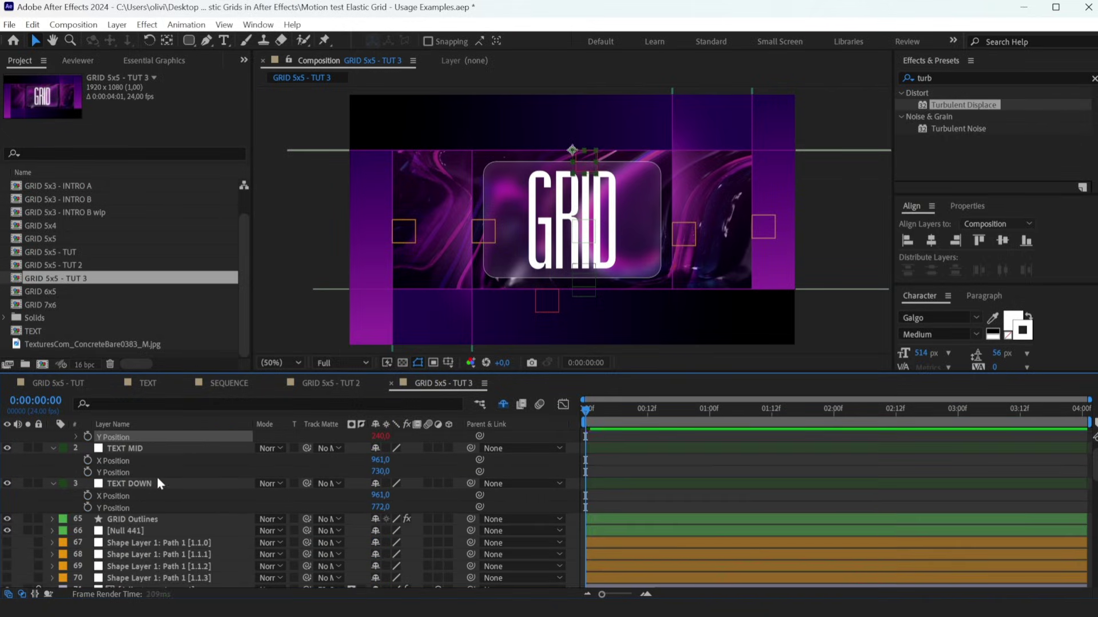
click(153, 483)
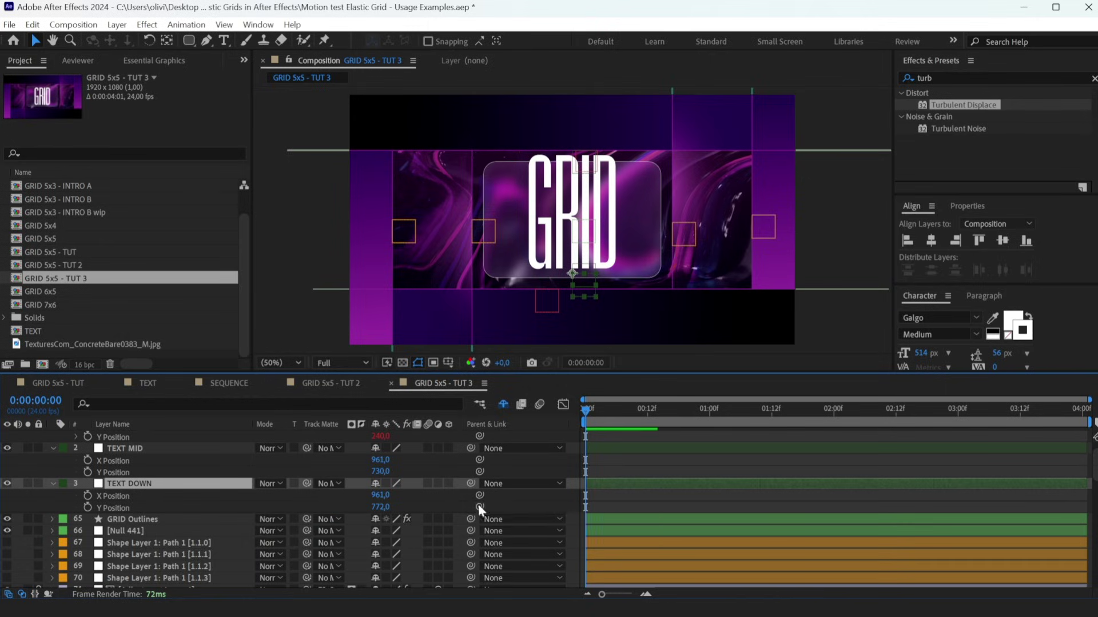
drag(480, 507, 125, 580)
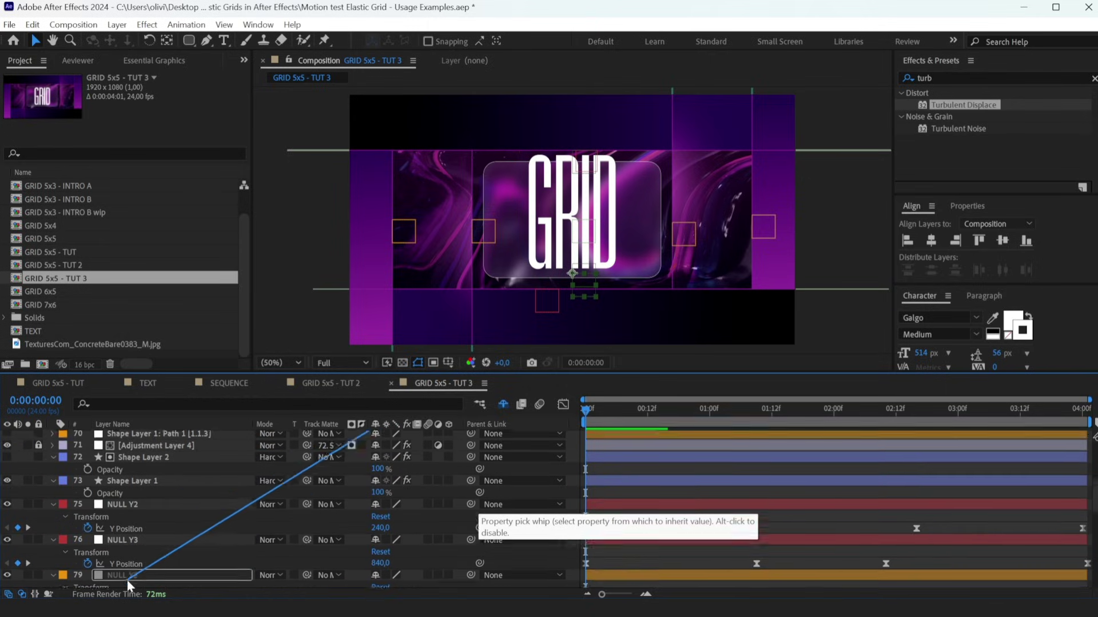
drag(127, 580, 139, 491)
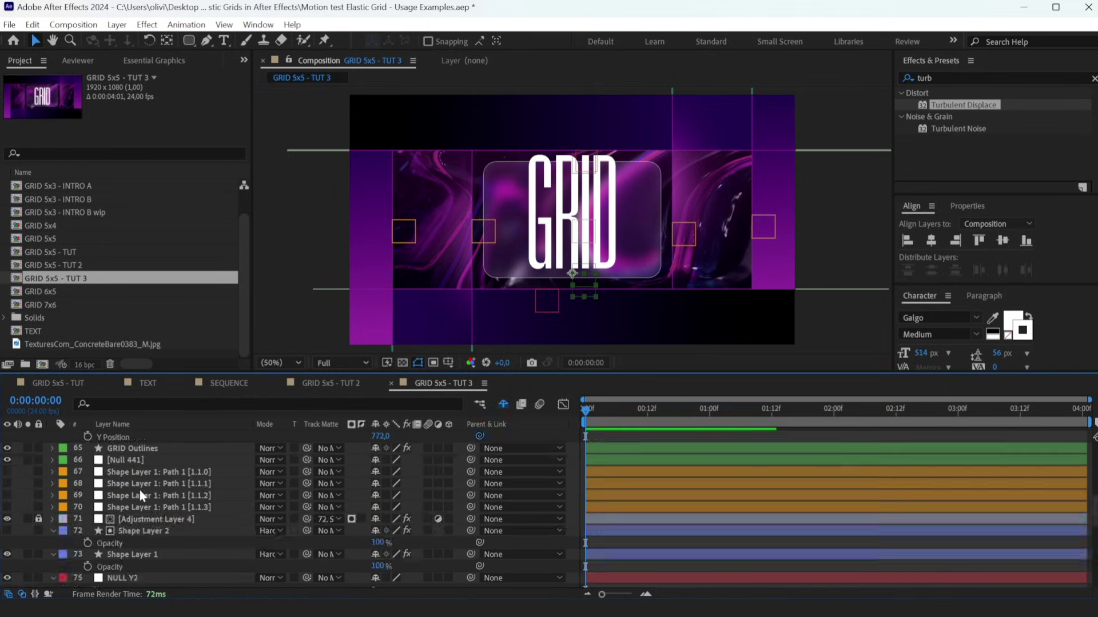
click(854, 518)
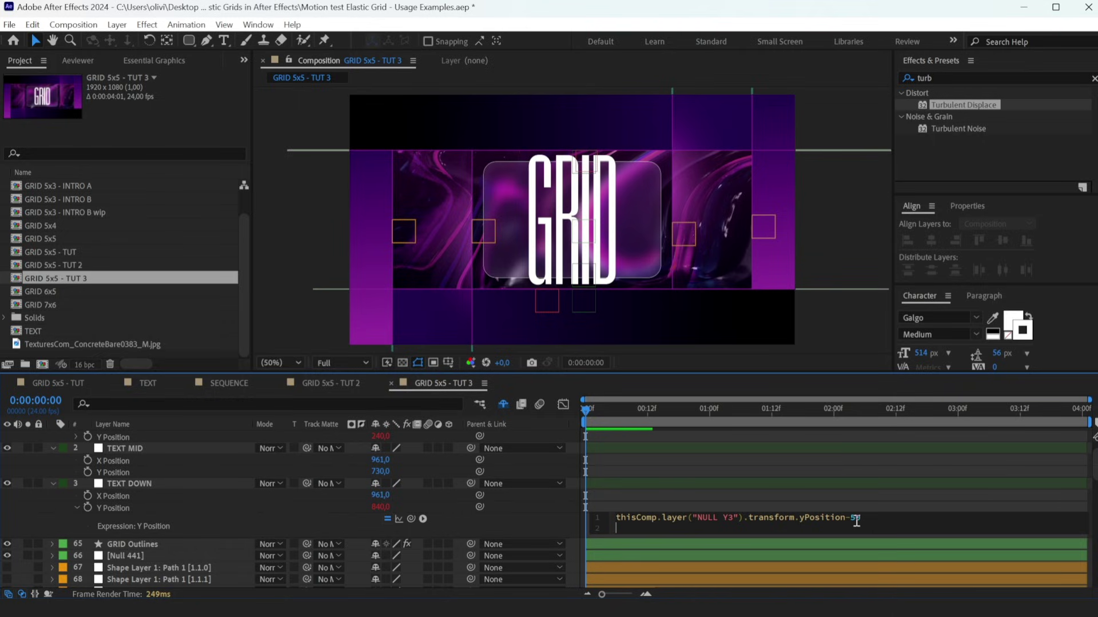
click(815, 481)
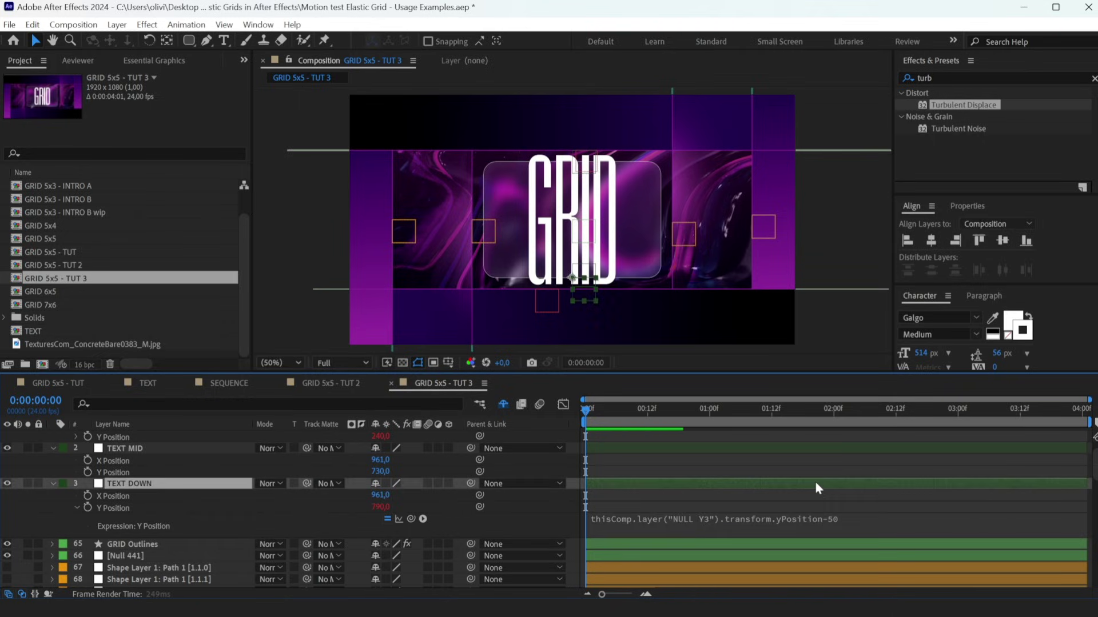
scroll(814, 485, up, 1)
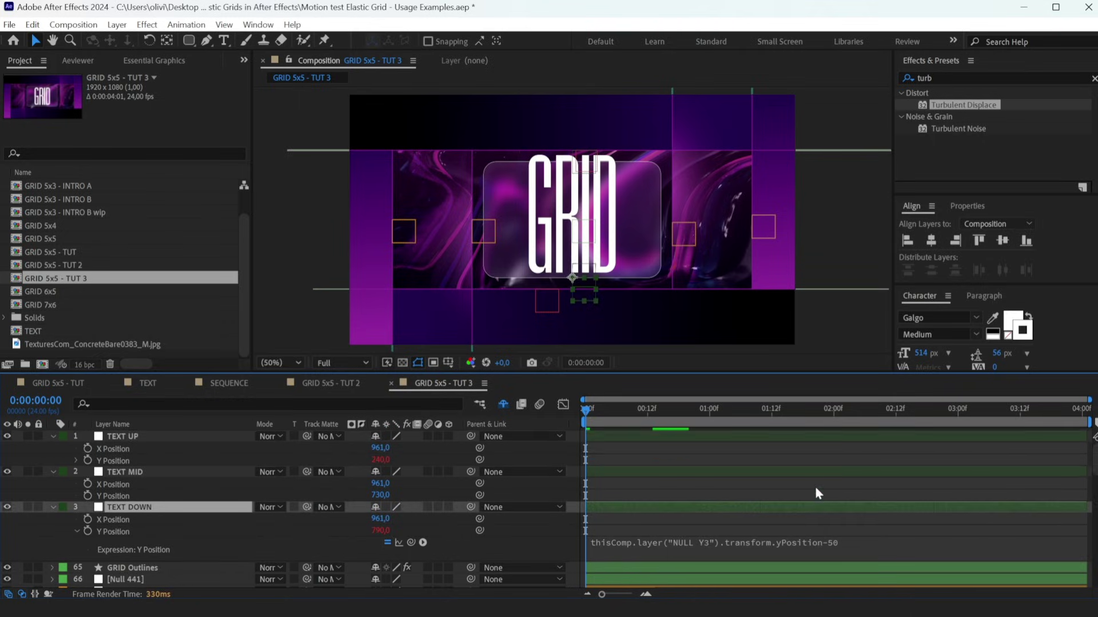
Add the +50 offset to TEXT UP's Y Position expression.
click(77, 461)
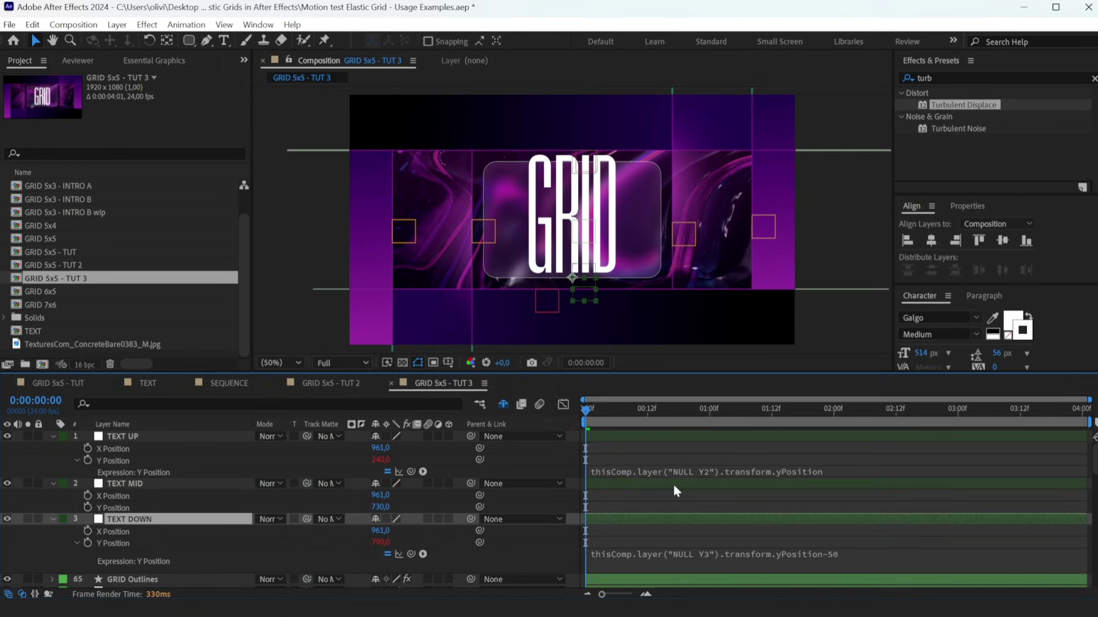
click(790, 471)
click(858, 472)
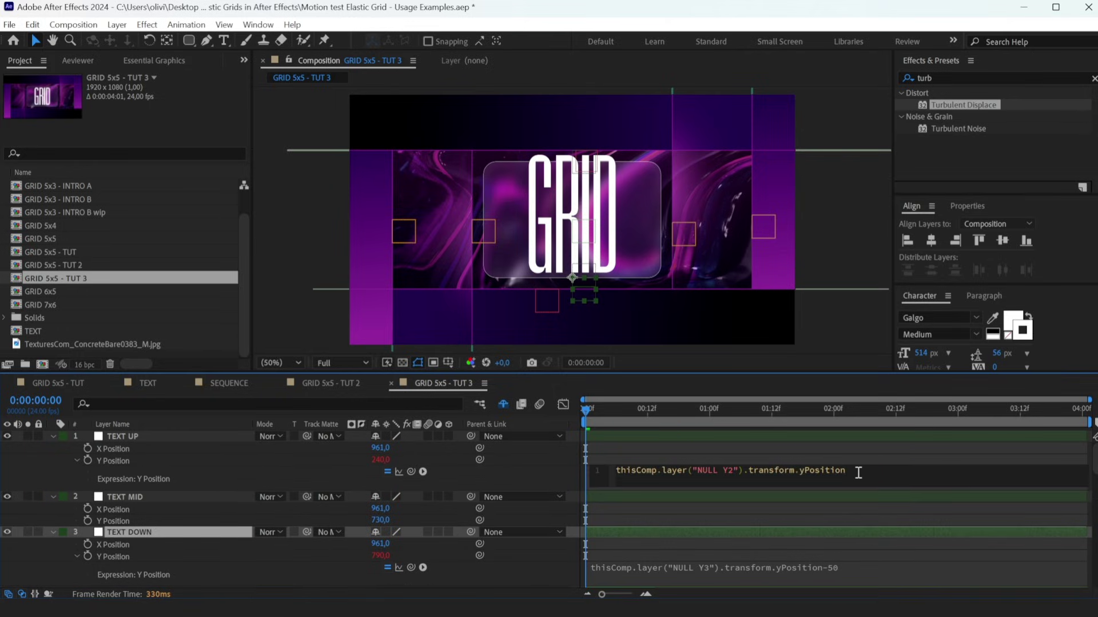
text(+50)
click(636, 439)
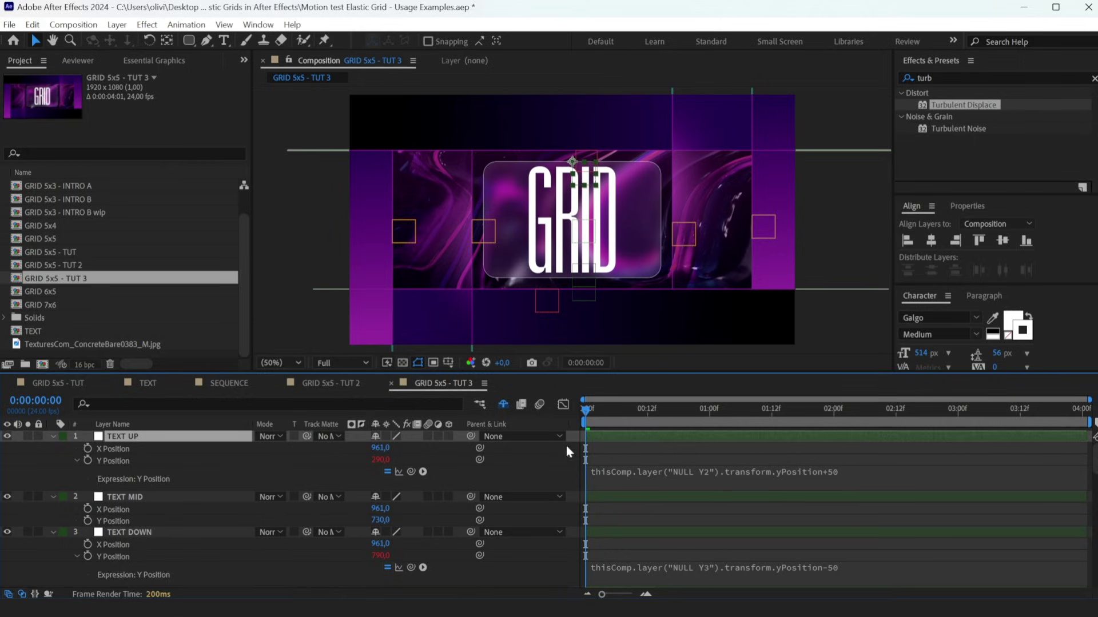
Paste the NULL Y2/Y3 averaging expression into TEXT MID's Y and add +200.
click(125, 497)
text(null1Y = thisComp.layer("NULL Y2").transform.yPosition; null2Y = thisComp.layer("NULL Y3").transform.yPosition;)
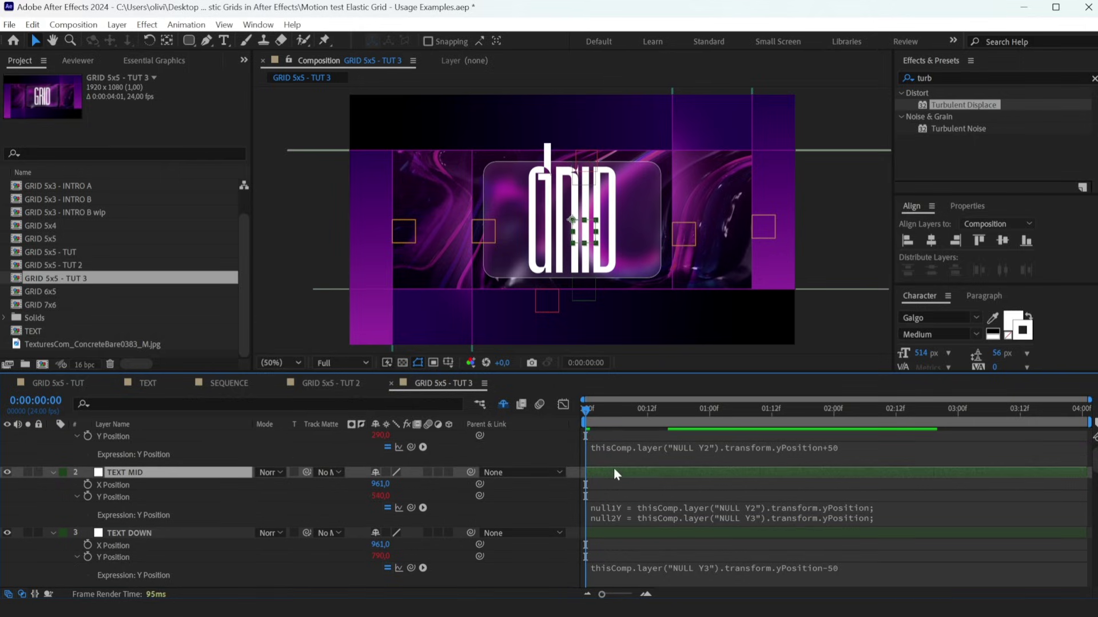
click(853, 512)
click(783, 541)
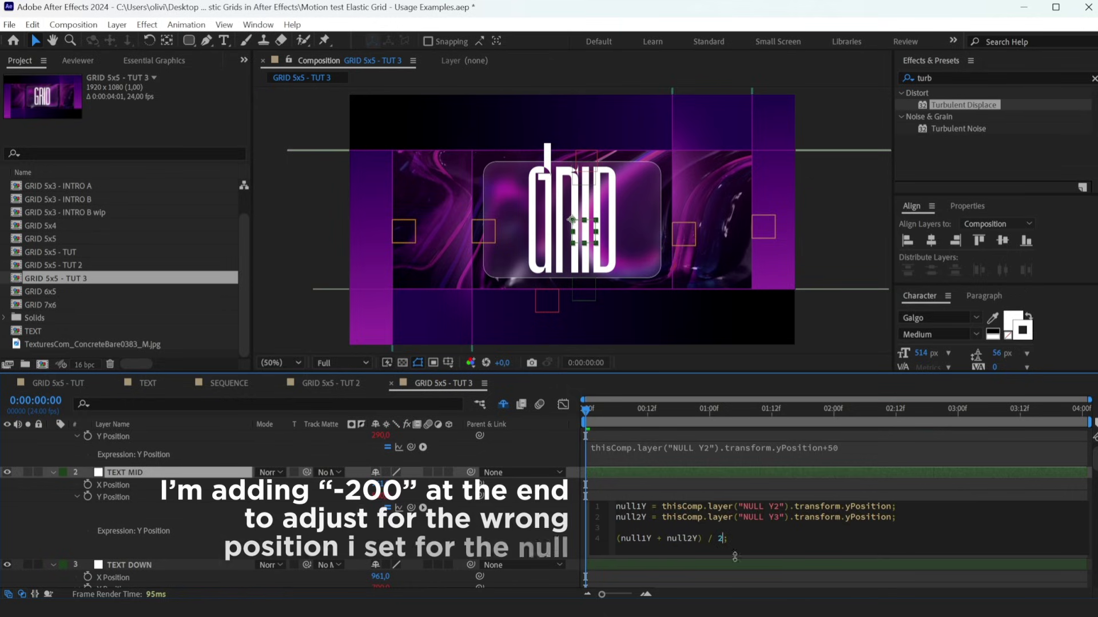
text(-200)
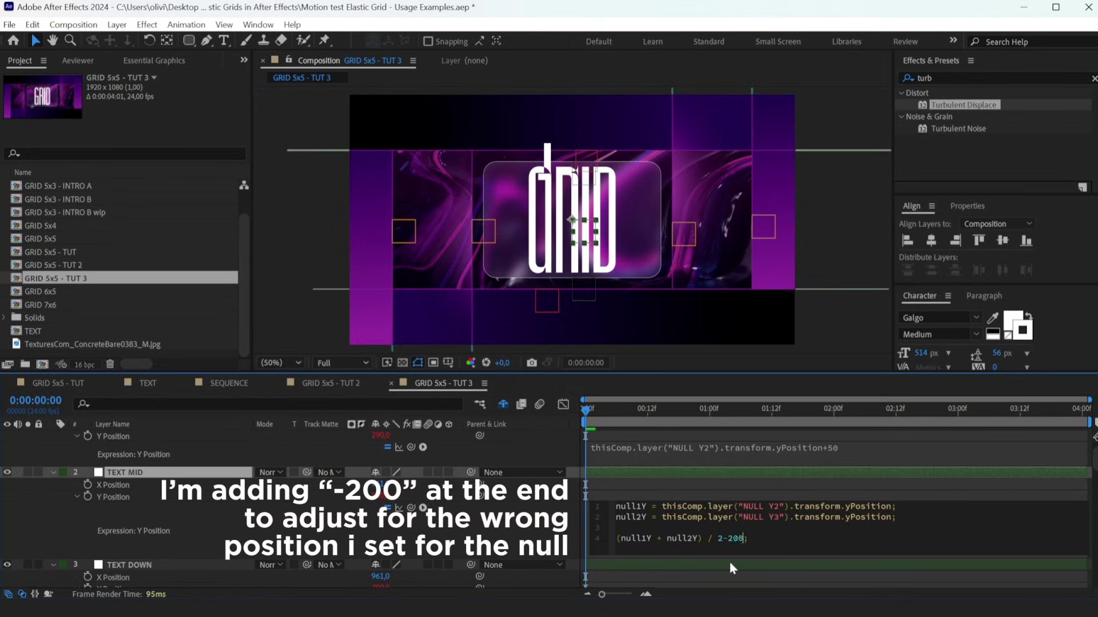
click(730, 562)
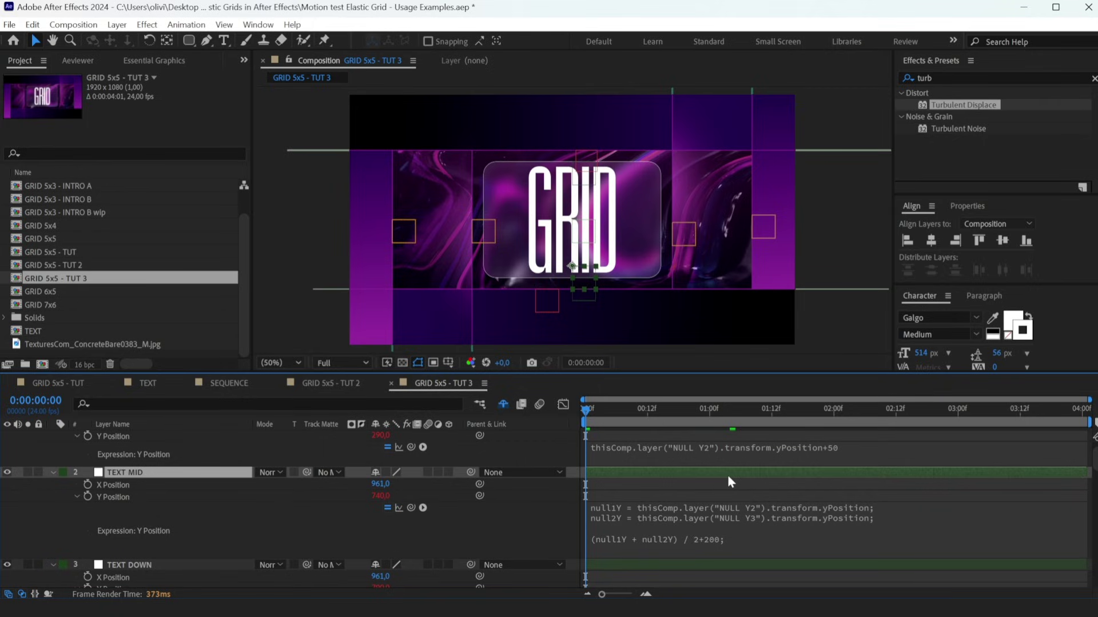
scroll(728, 475, up, 1)
Average NULL X3/X4 for TEXT UP's X, add a TEXT MID X expression, test with nulls.
click(647, 436)
click(77, 449)
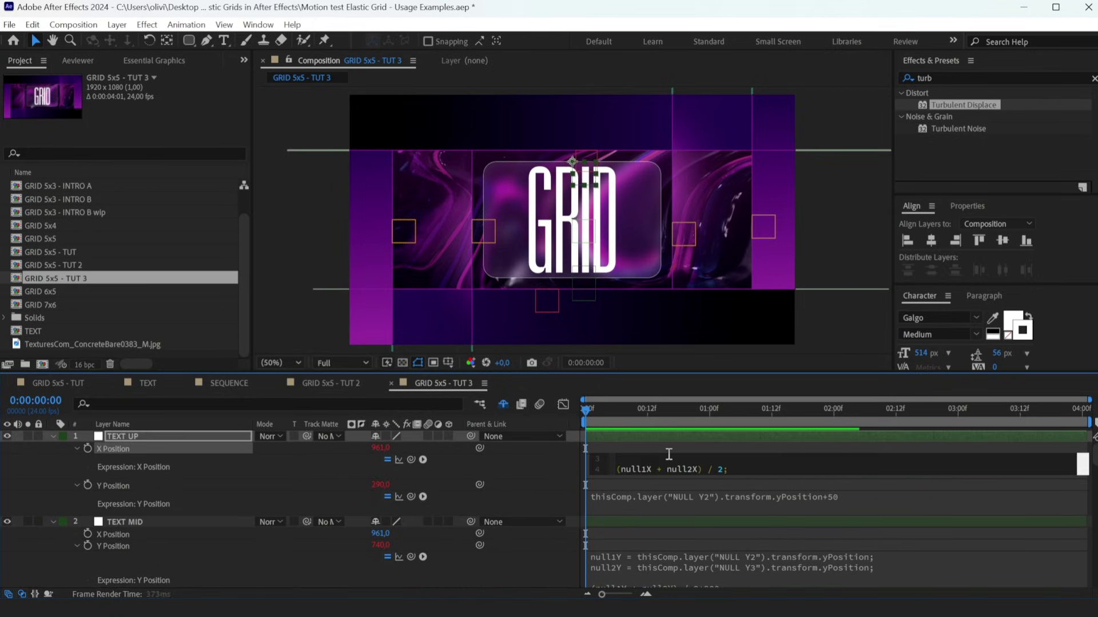
click(630, 435)
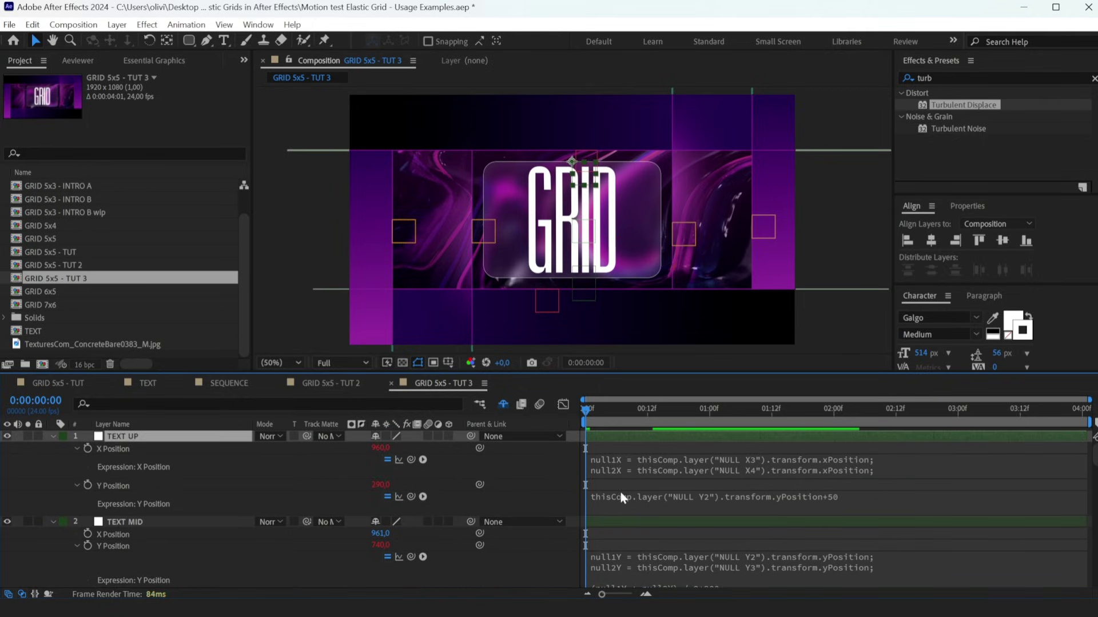
click(608, 520)
alt+click(88, 534)
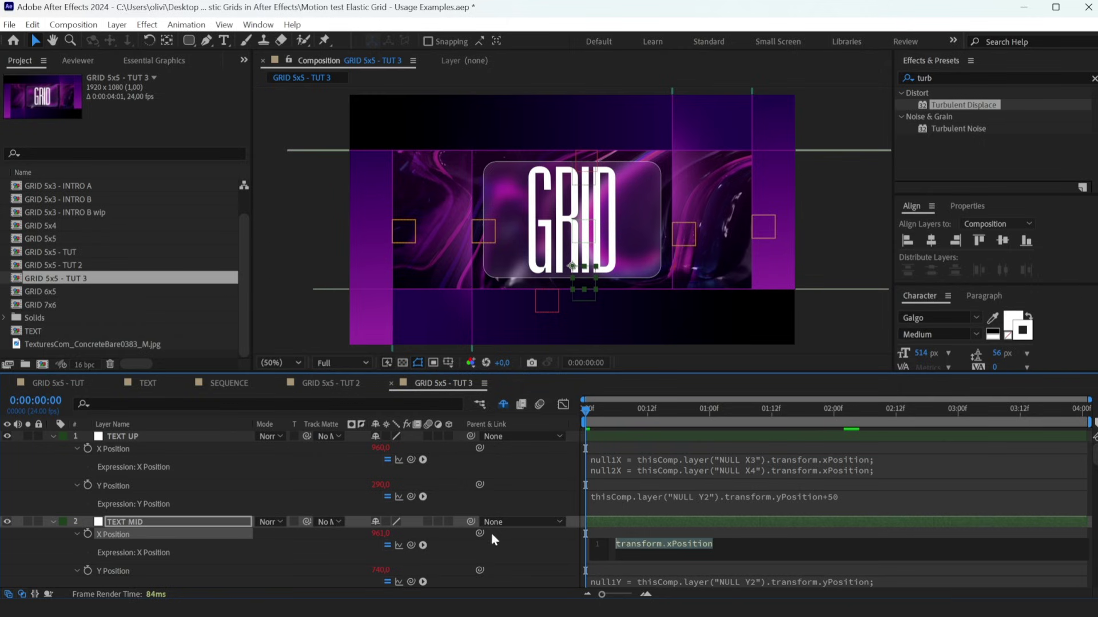
scroll(666, 524, down, 2)
scroll(663, 519, down, 3)
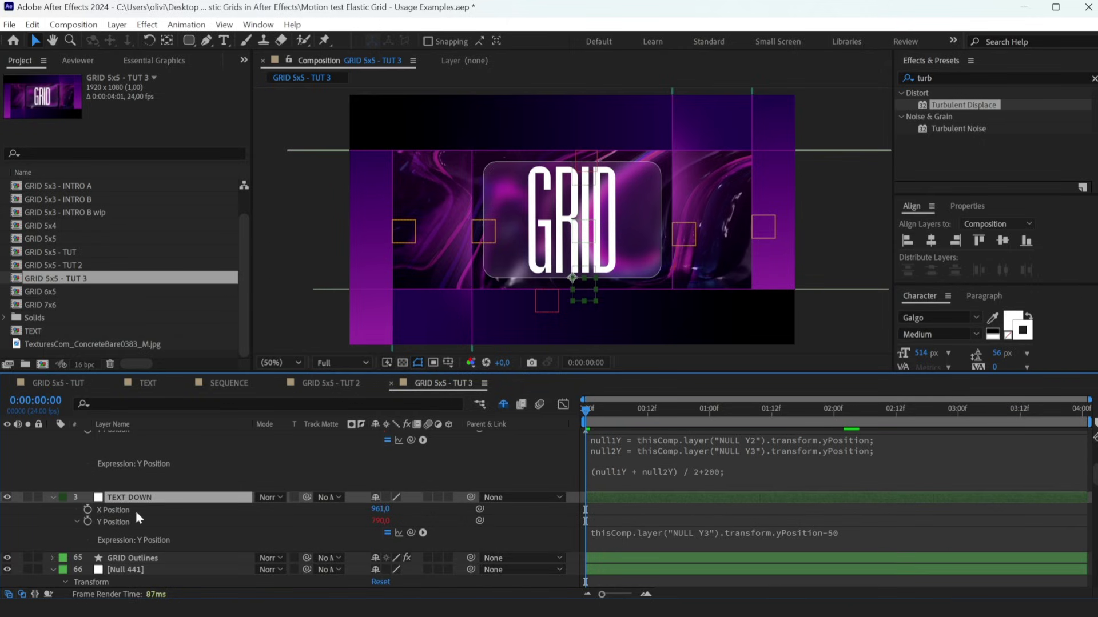
drag(584, 234, 665, 237)
mouse_move(538, 314)
mouse_down()
mouse_move(552, 280)
mouse_move(564, 339)
mouse_up()
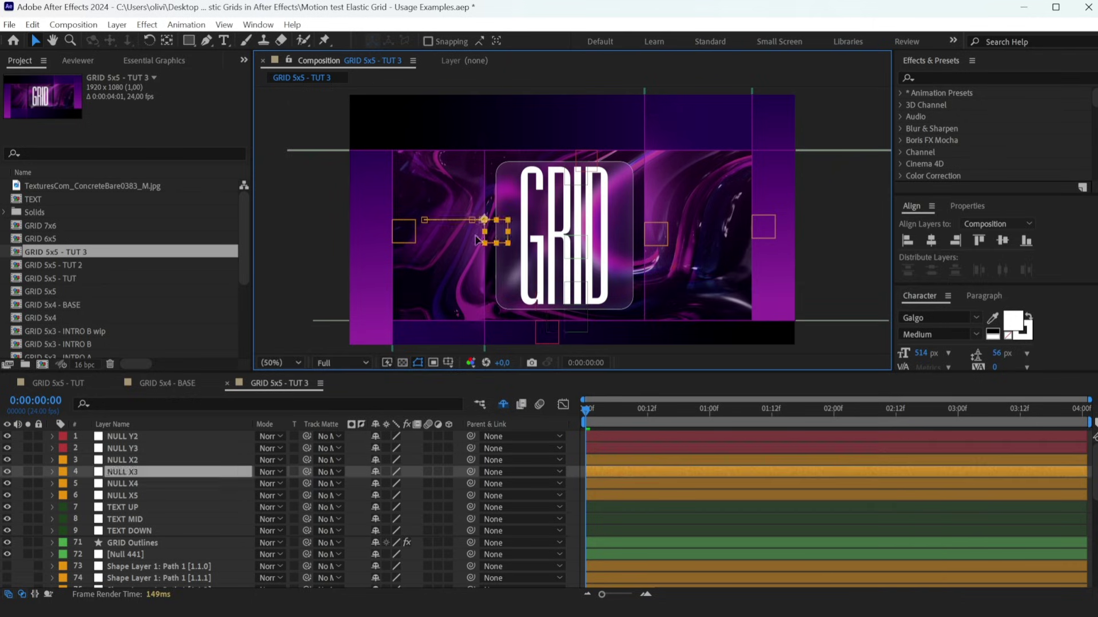
Drag an X null left to widen the glass box and play the preview.
drag(497, 232, 445, 234)
key(space)
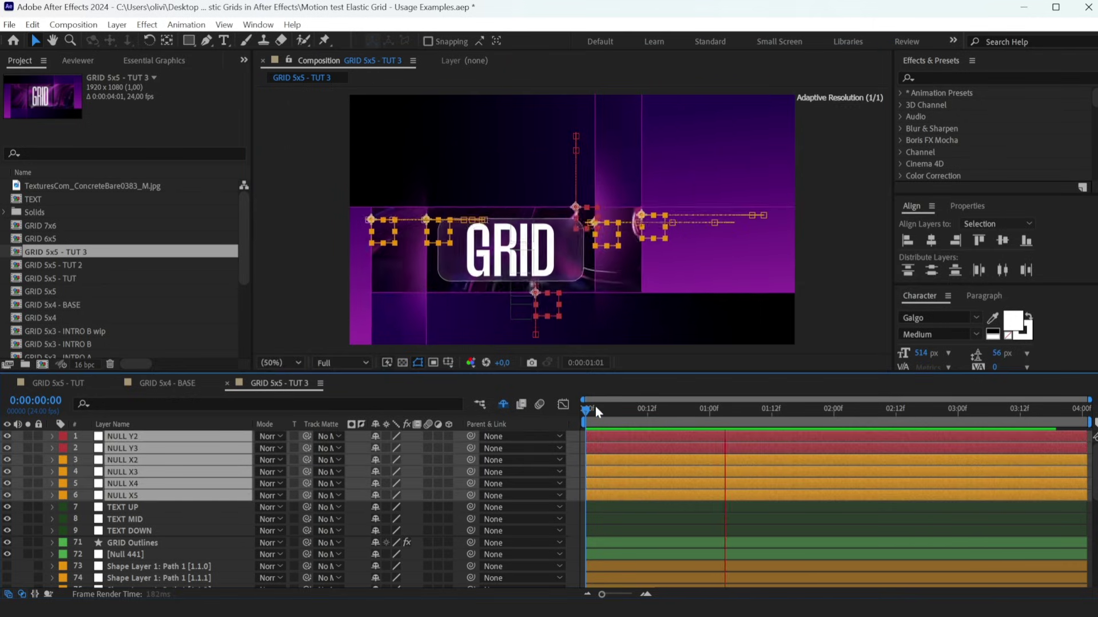